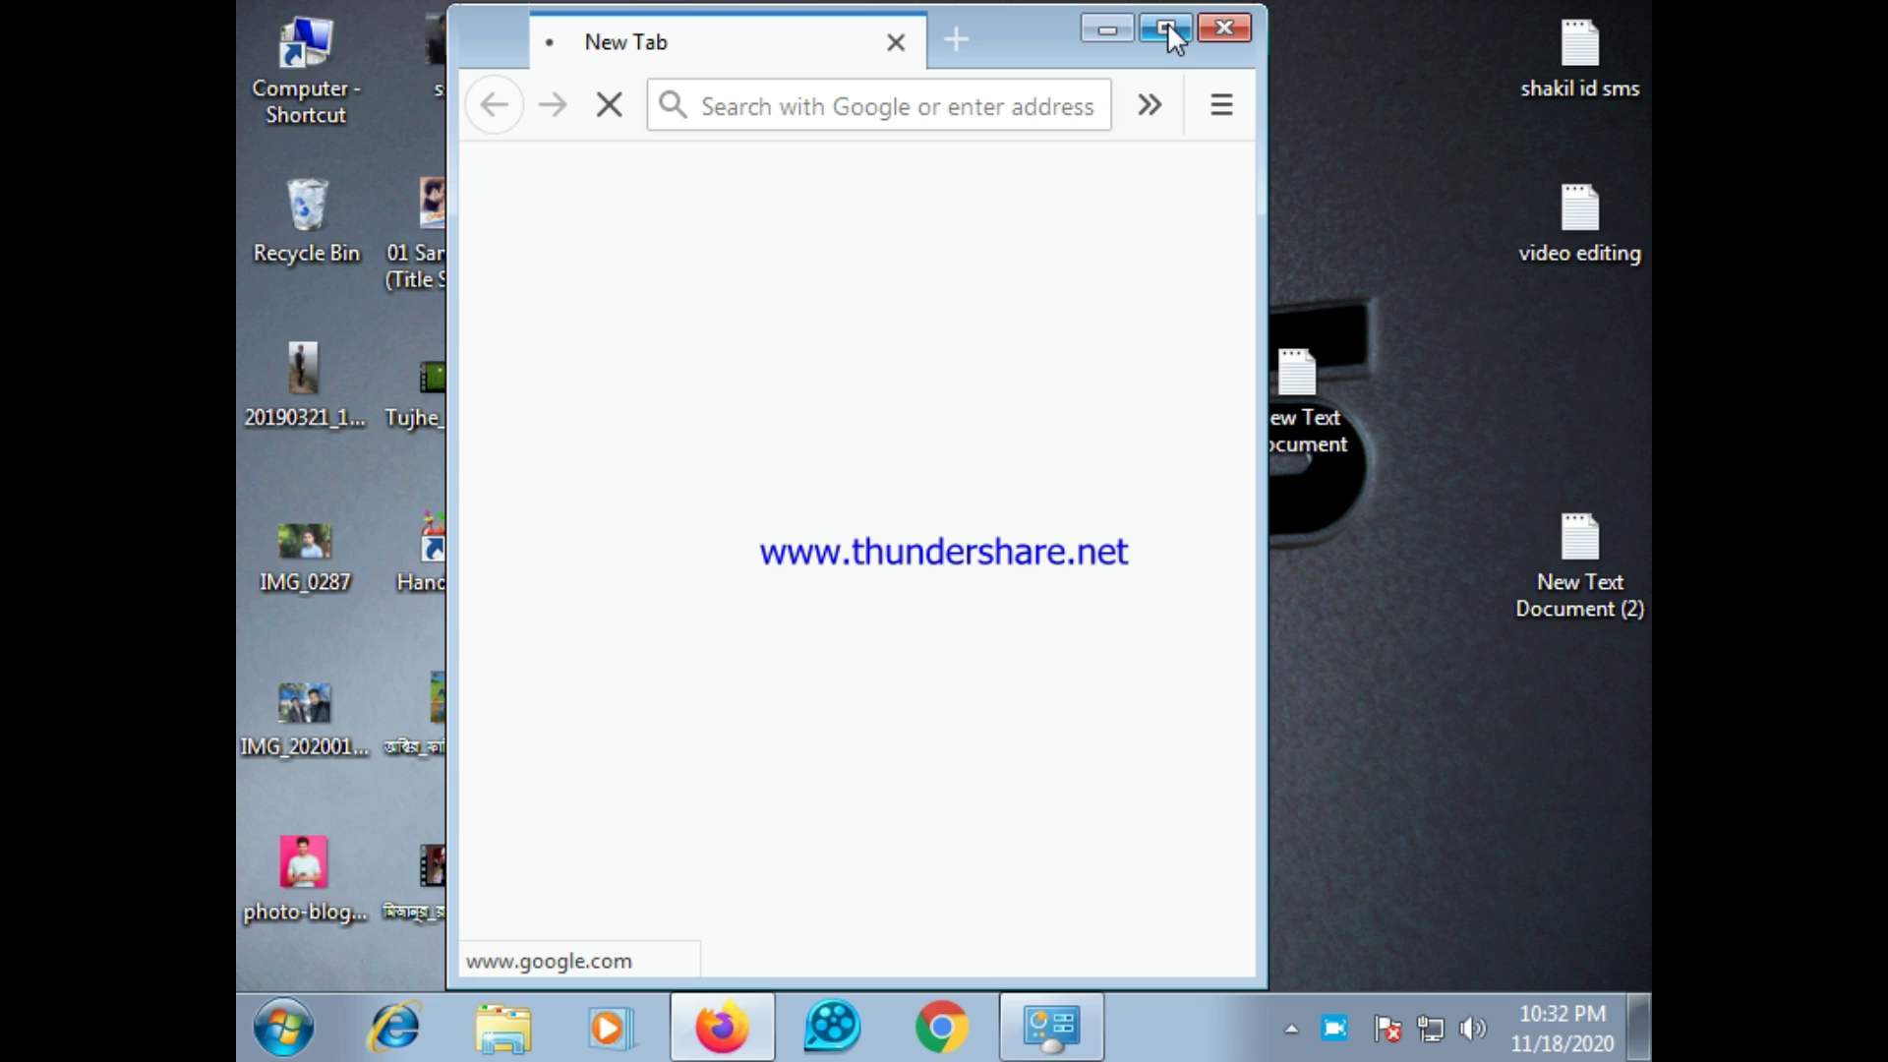
Maximize the browser window and open the Canva home page in a new tab.
{"action": "left_click", "coordinate": [1170, 27]}
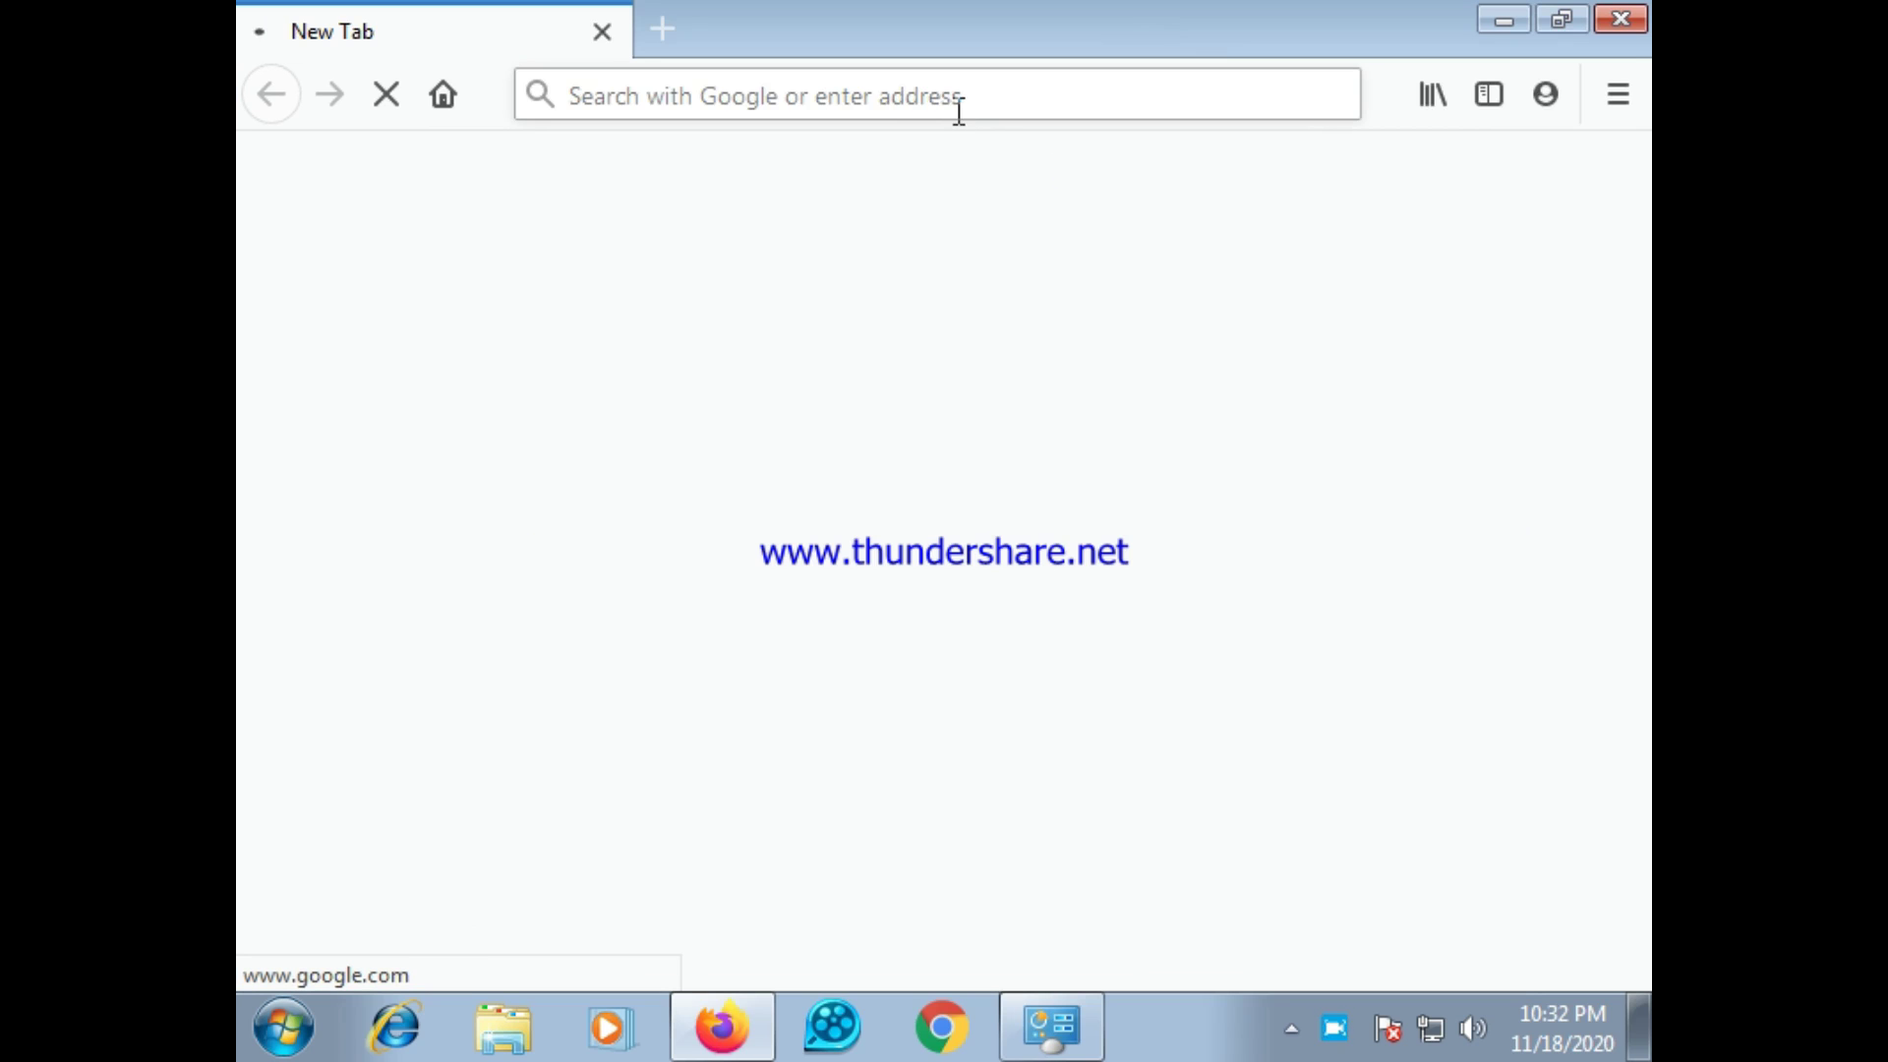
{"action": "left_click", "coordinate": [671, 24]}
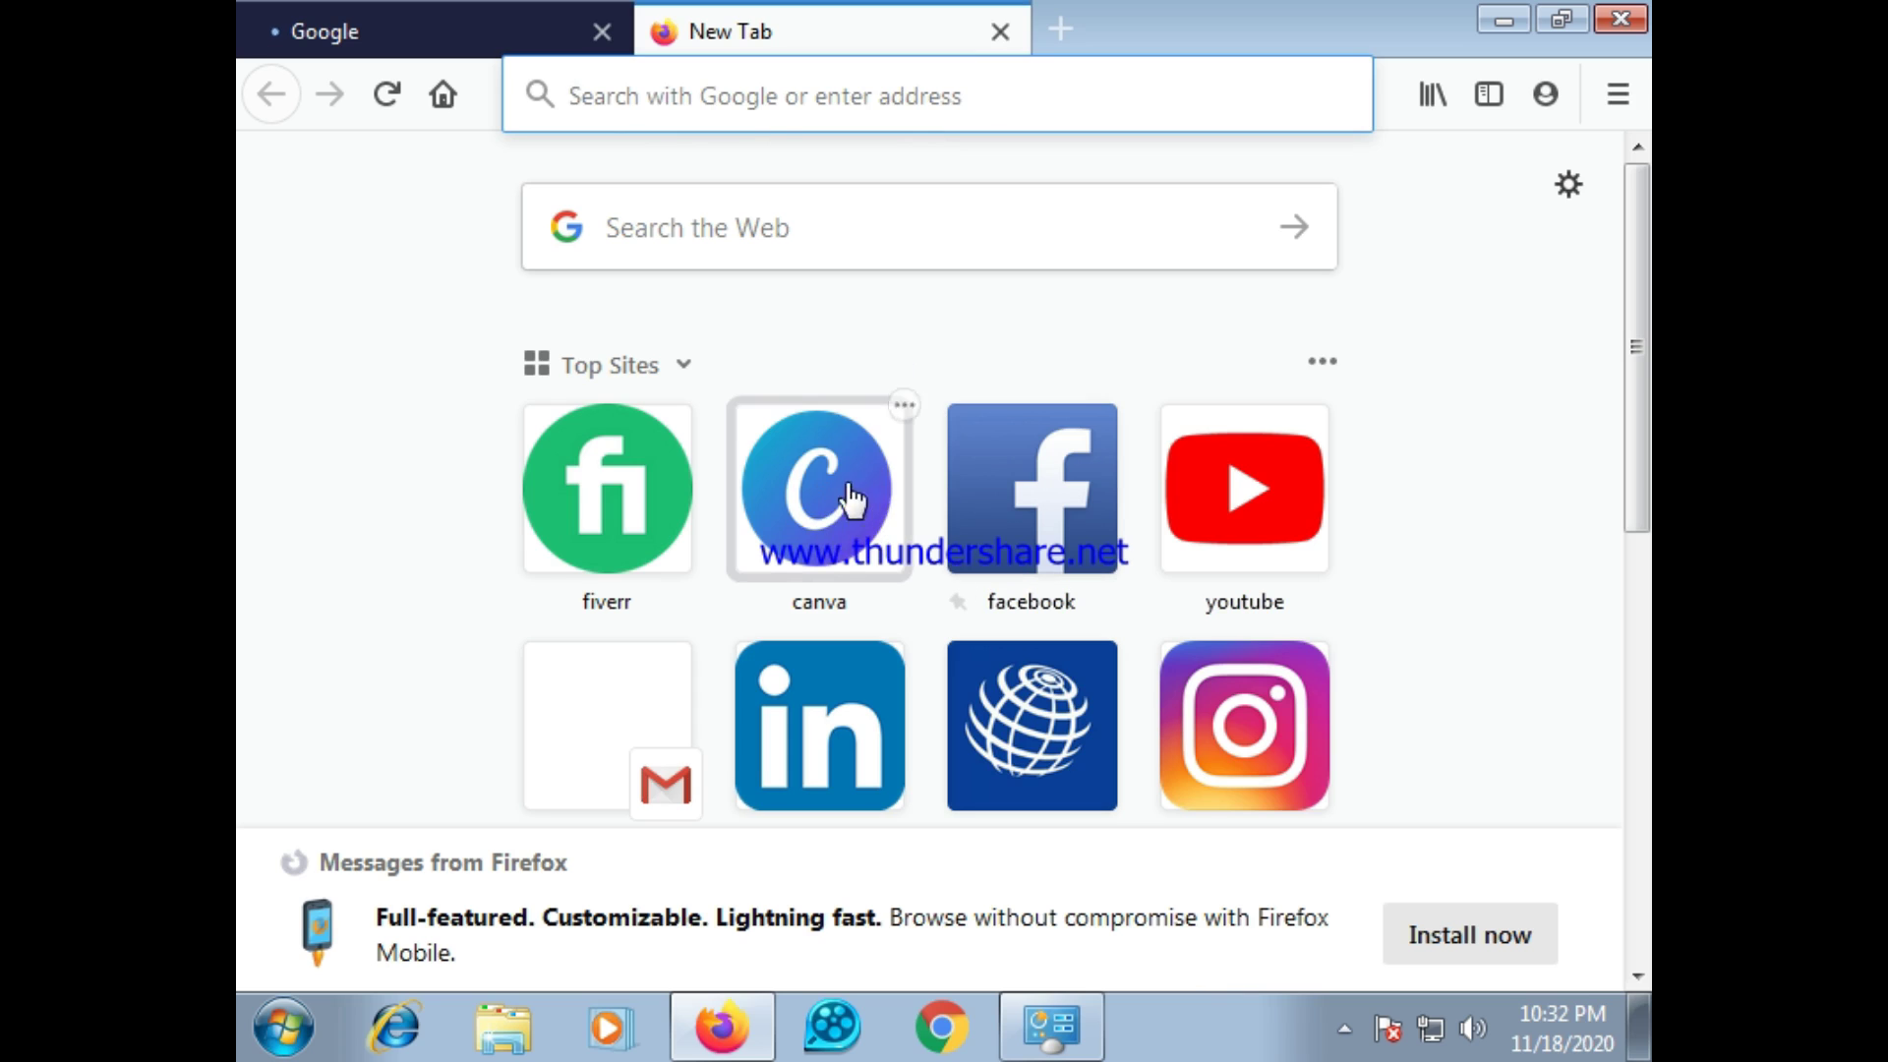
{"action": "left_click", "coordinate": [838, 539]}
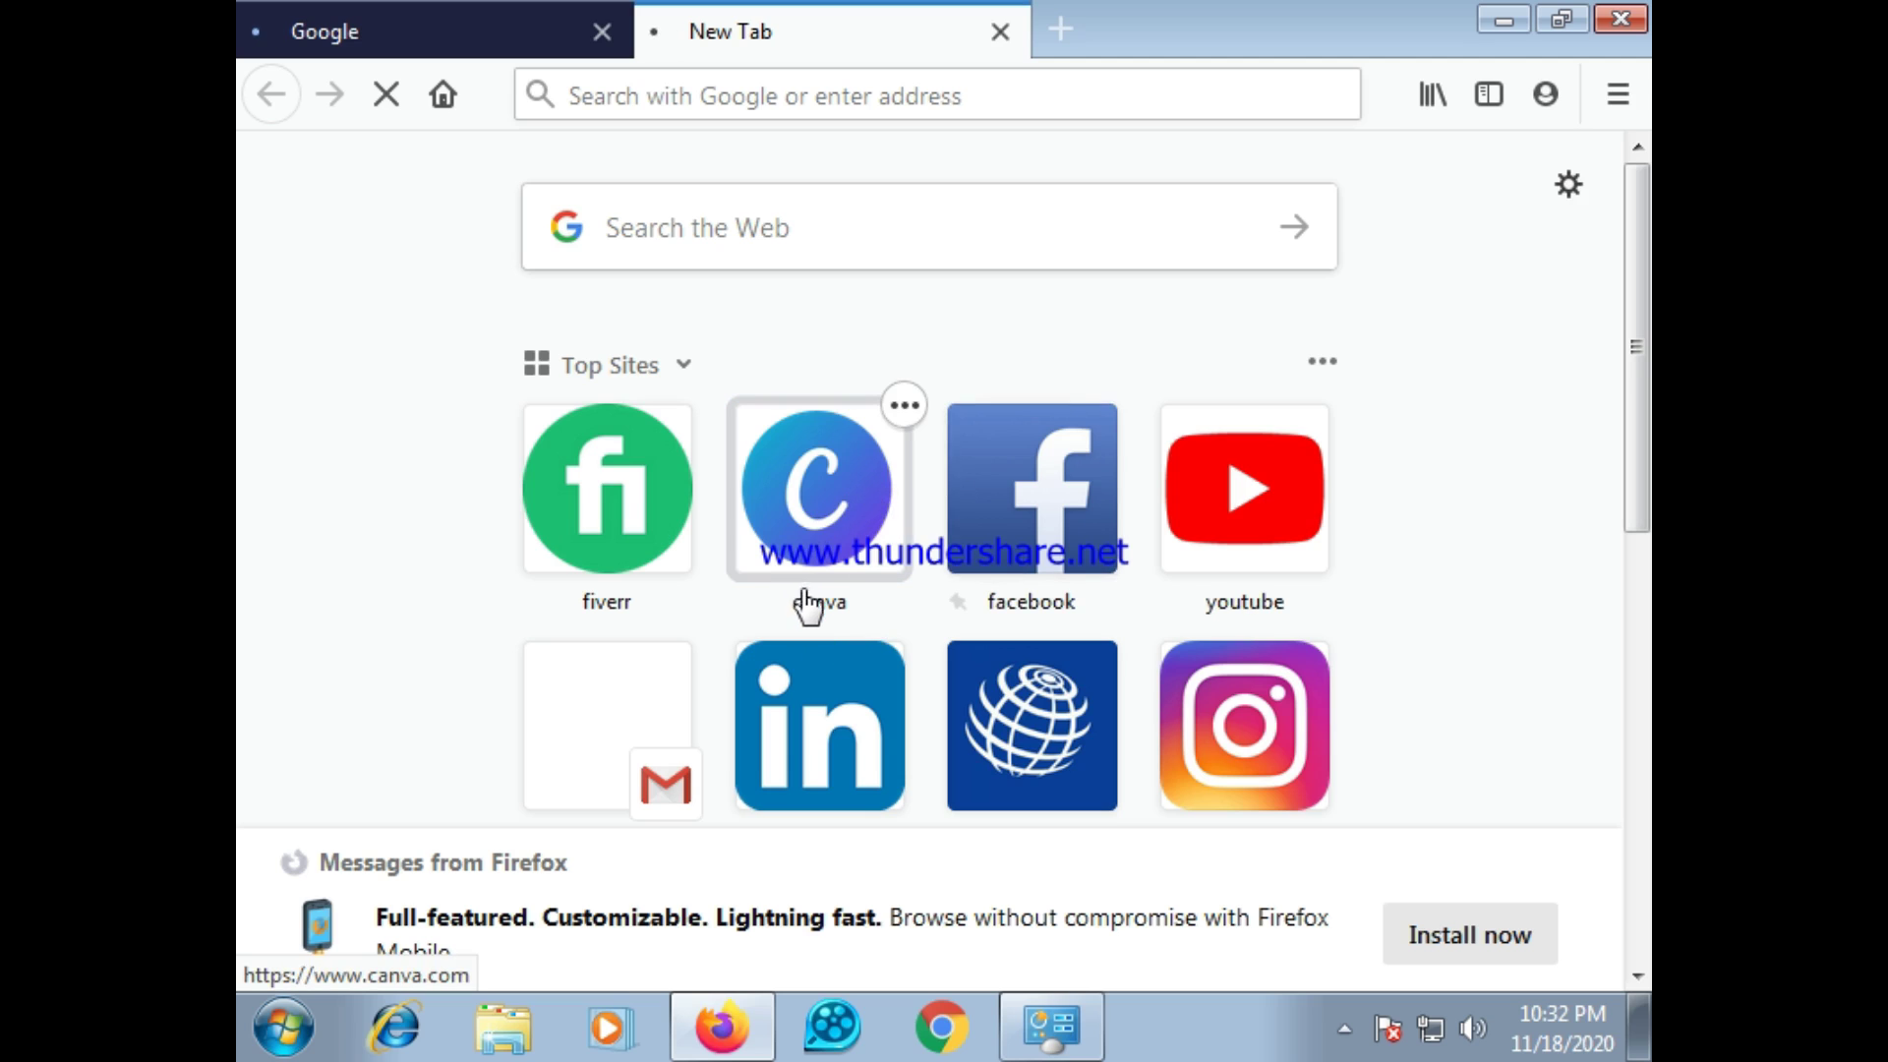
{"action": "left_click", "coordinate": [870, 576]}
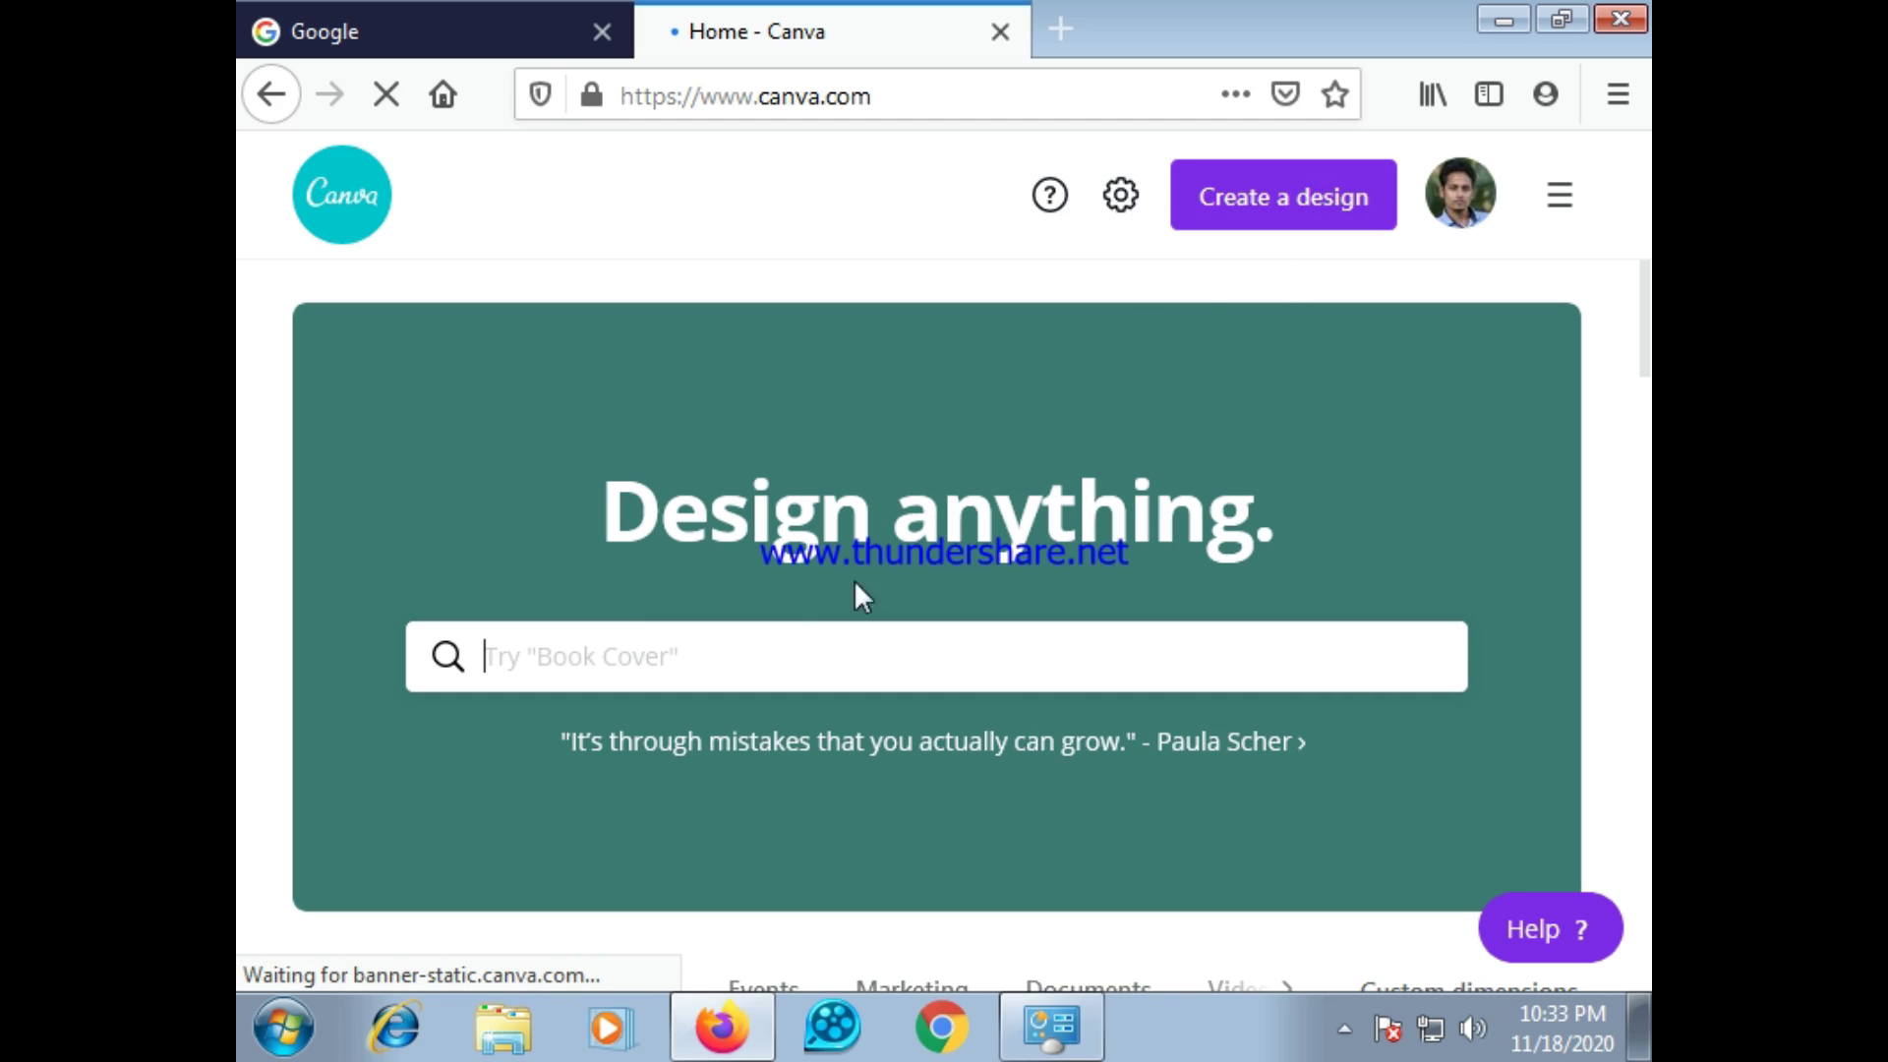
Search Canva for "facebook post" and open the suggested Facebook Post template category.
{"action": "scroll", "coordinate": [636, 639], "scroll_direction": "down", "scroll_amount": 1}
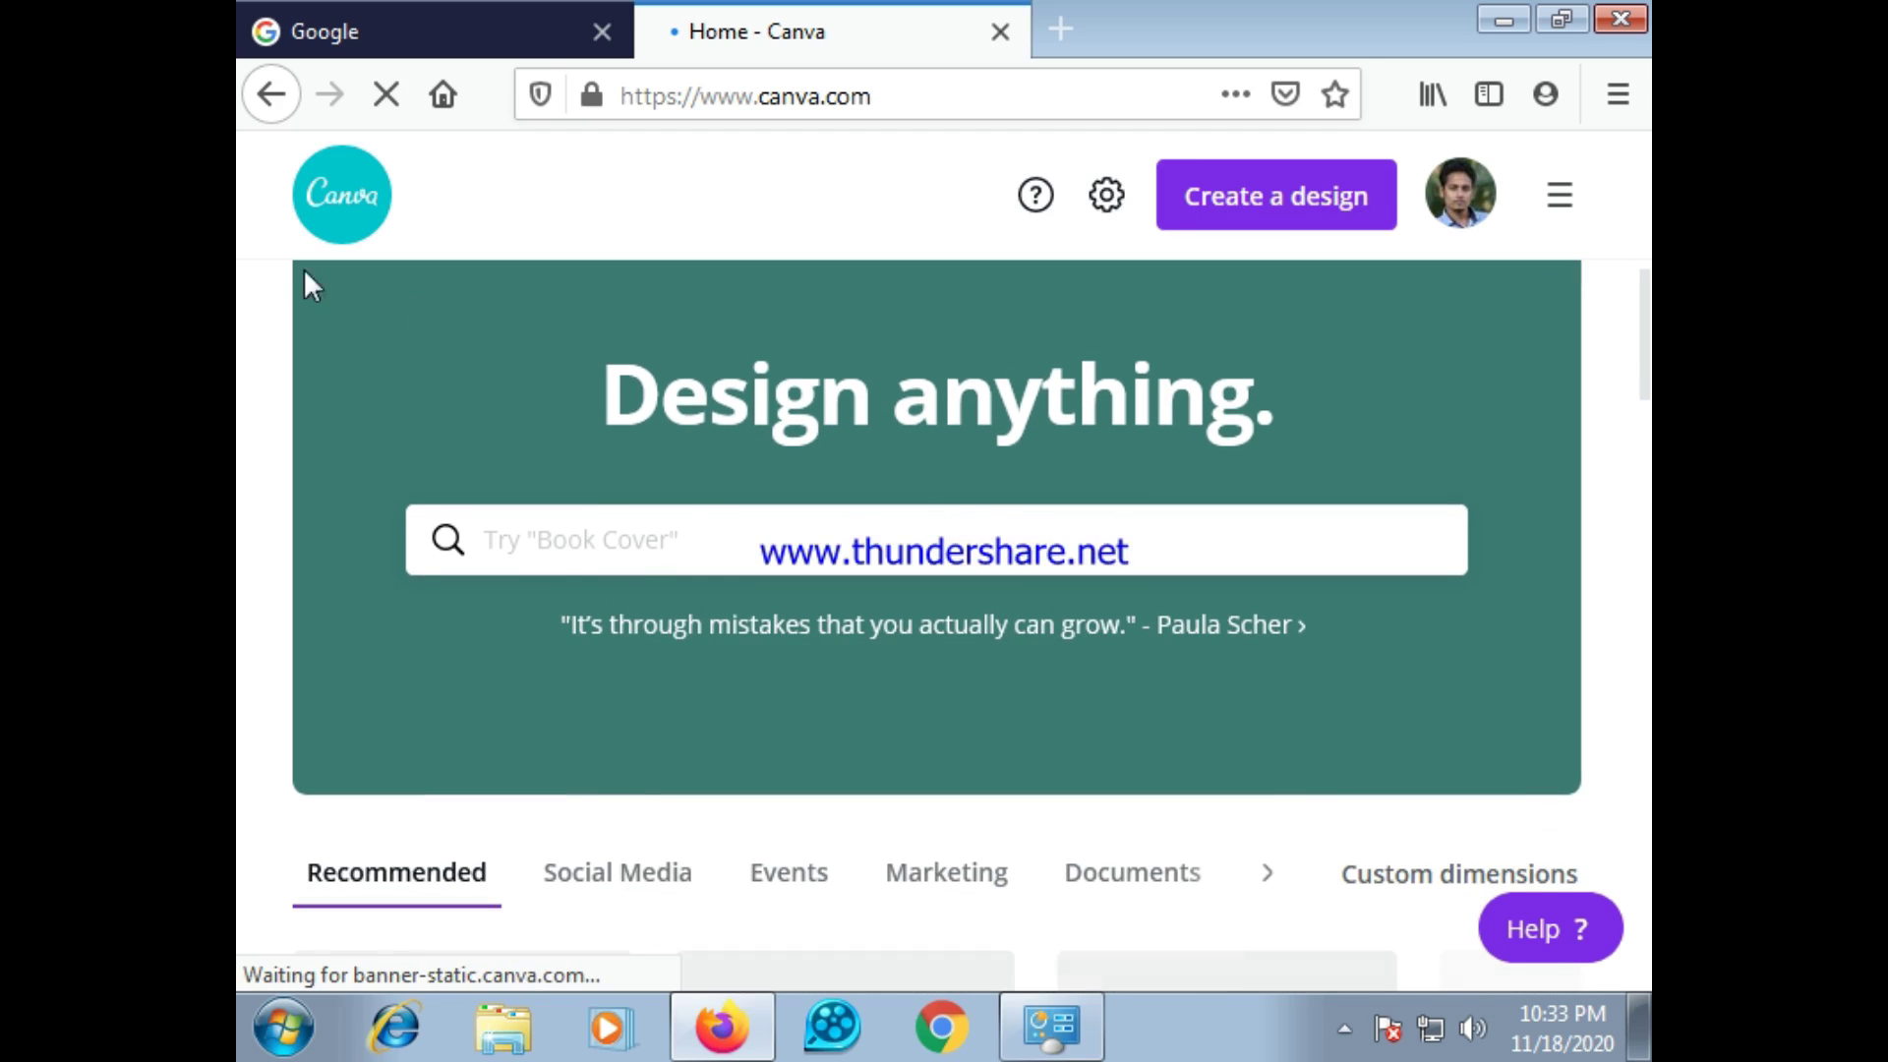
{"action": "scroll", "coordinate": [620, 540], "scroll_direction": "up", "scroll_amount": 1}
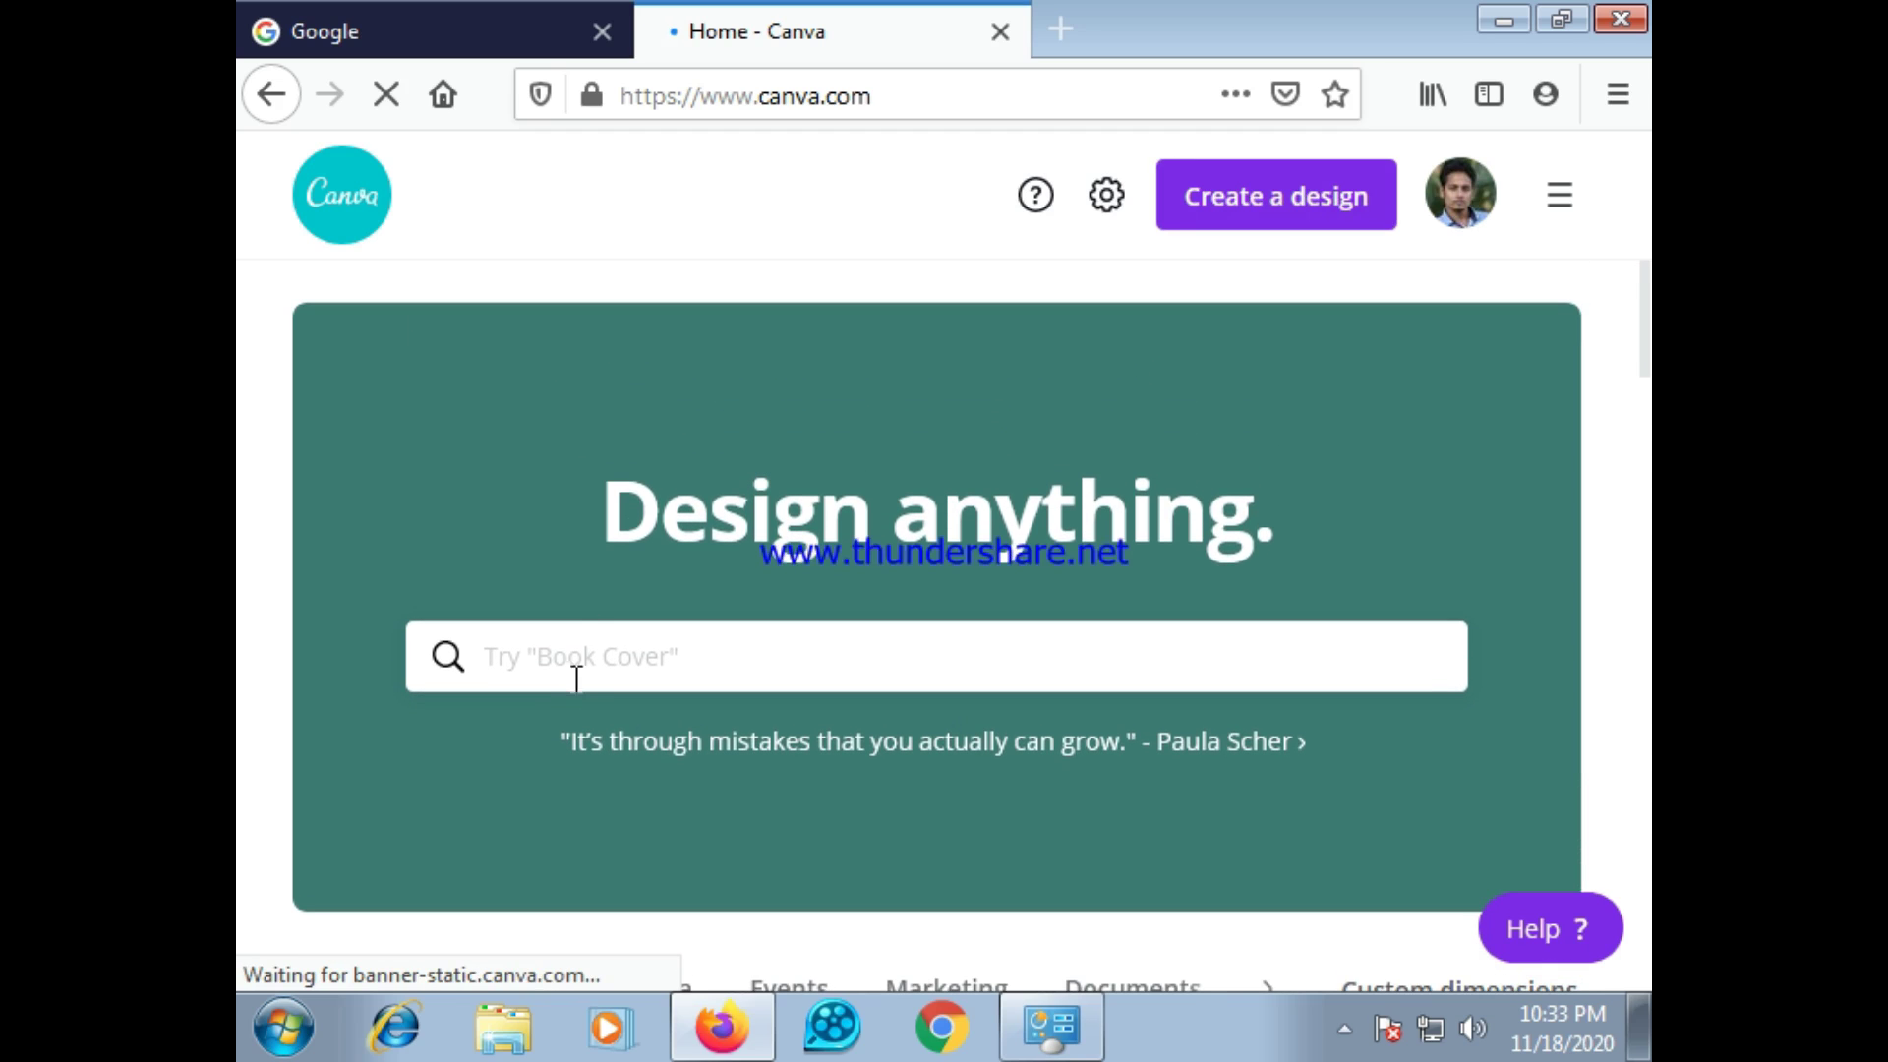
{"action": "left_click", "coordinate": [628, 663]}
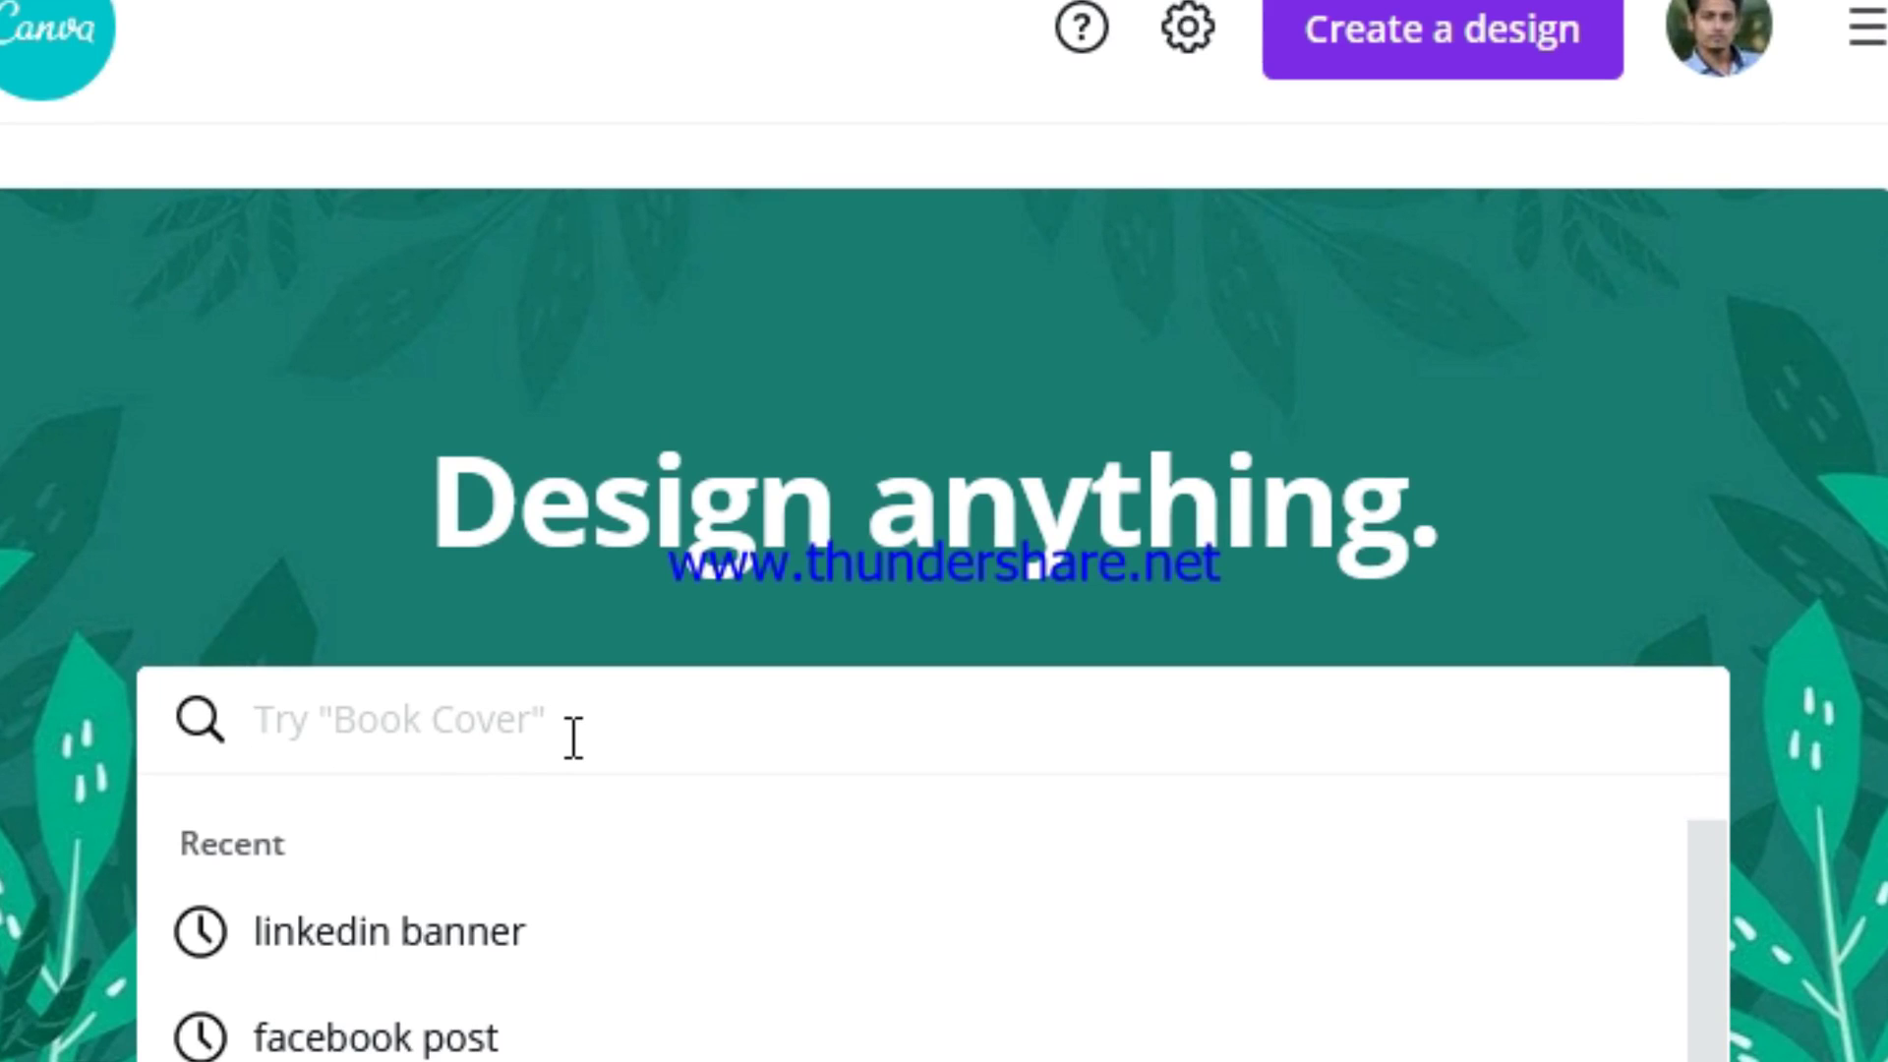
{"action": "type", "text": "f"}
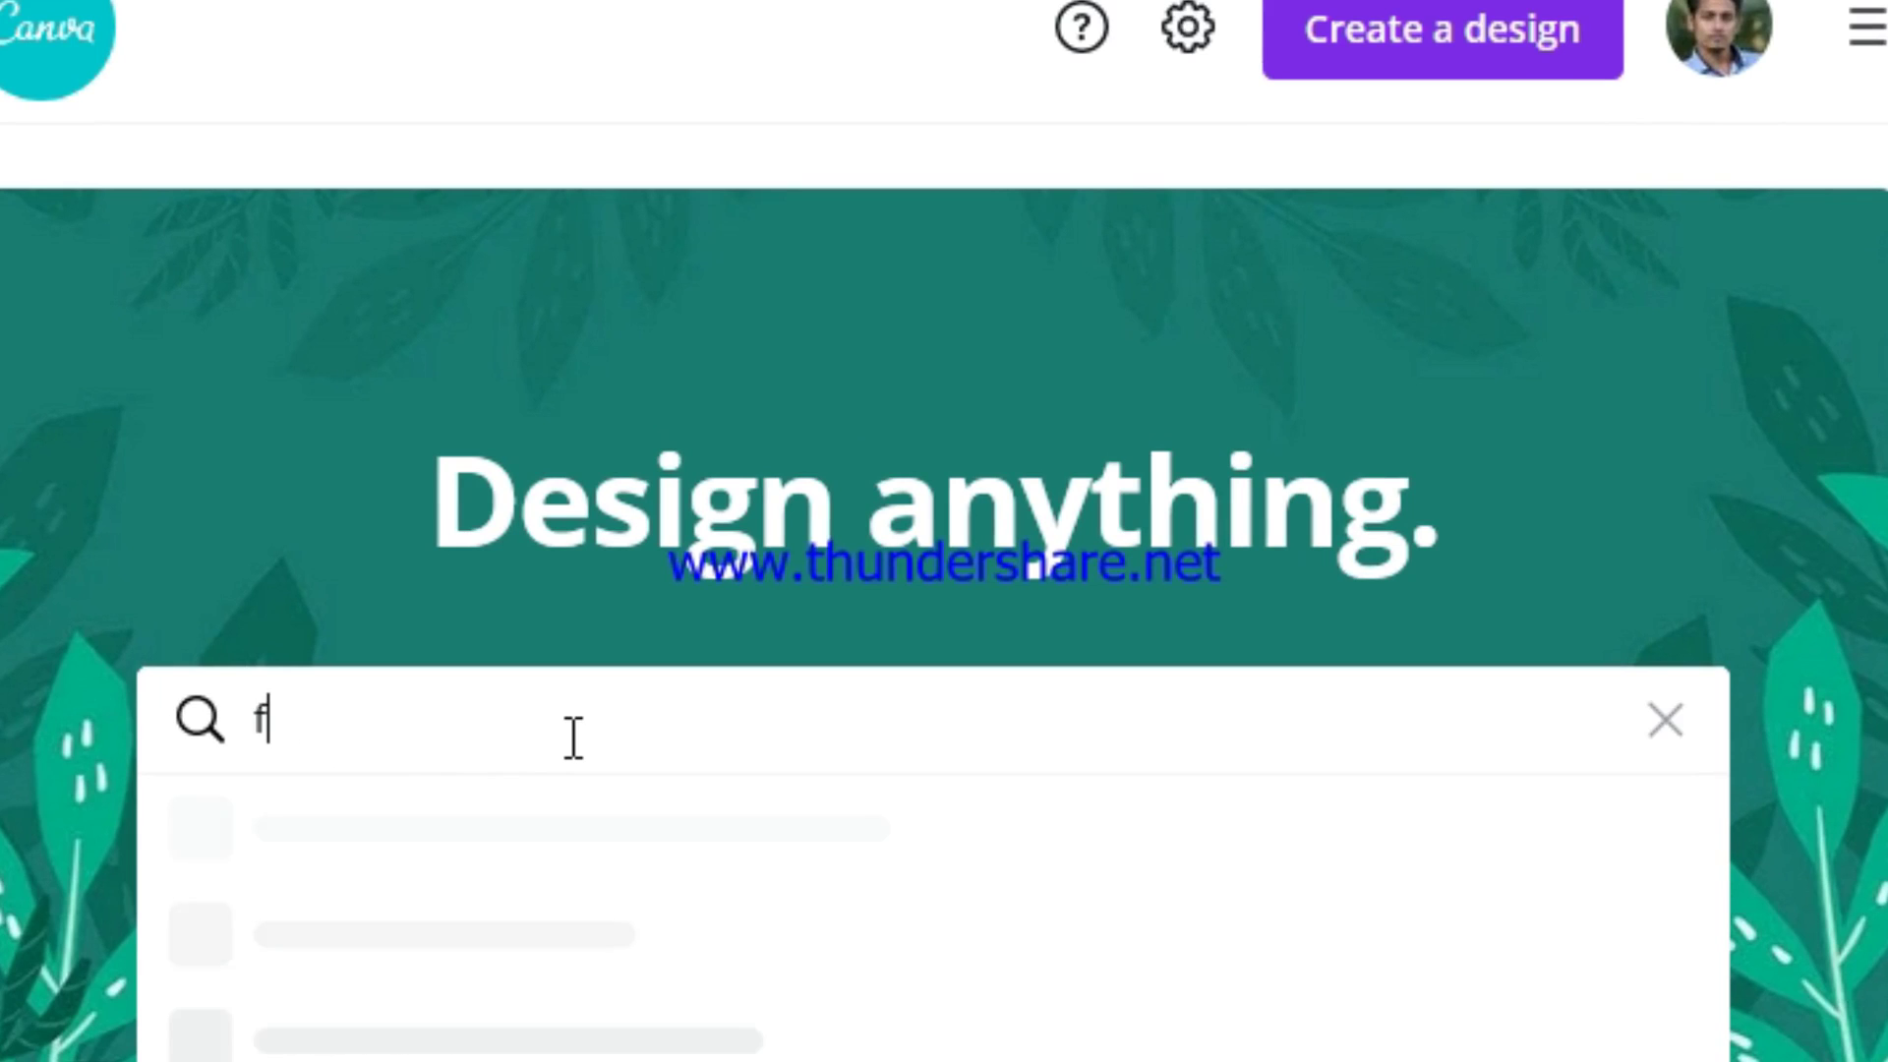
{"action": "type", "text": "ace"}
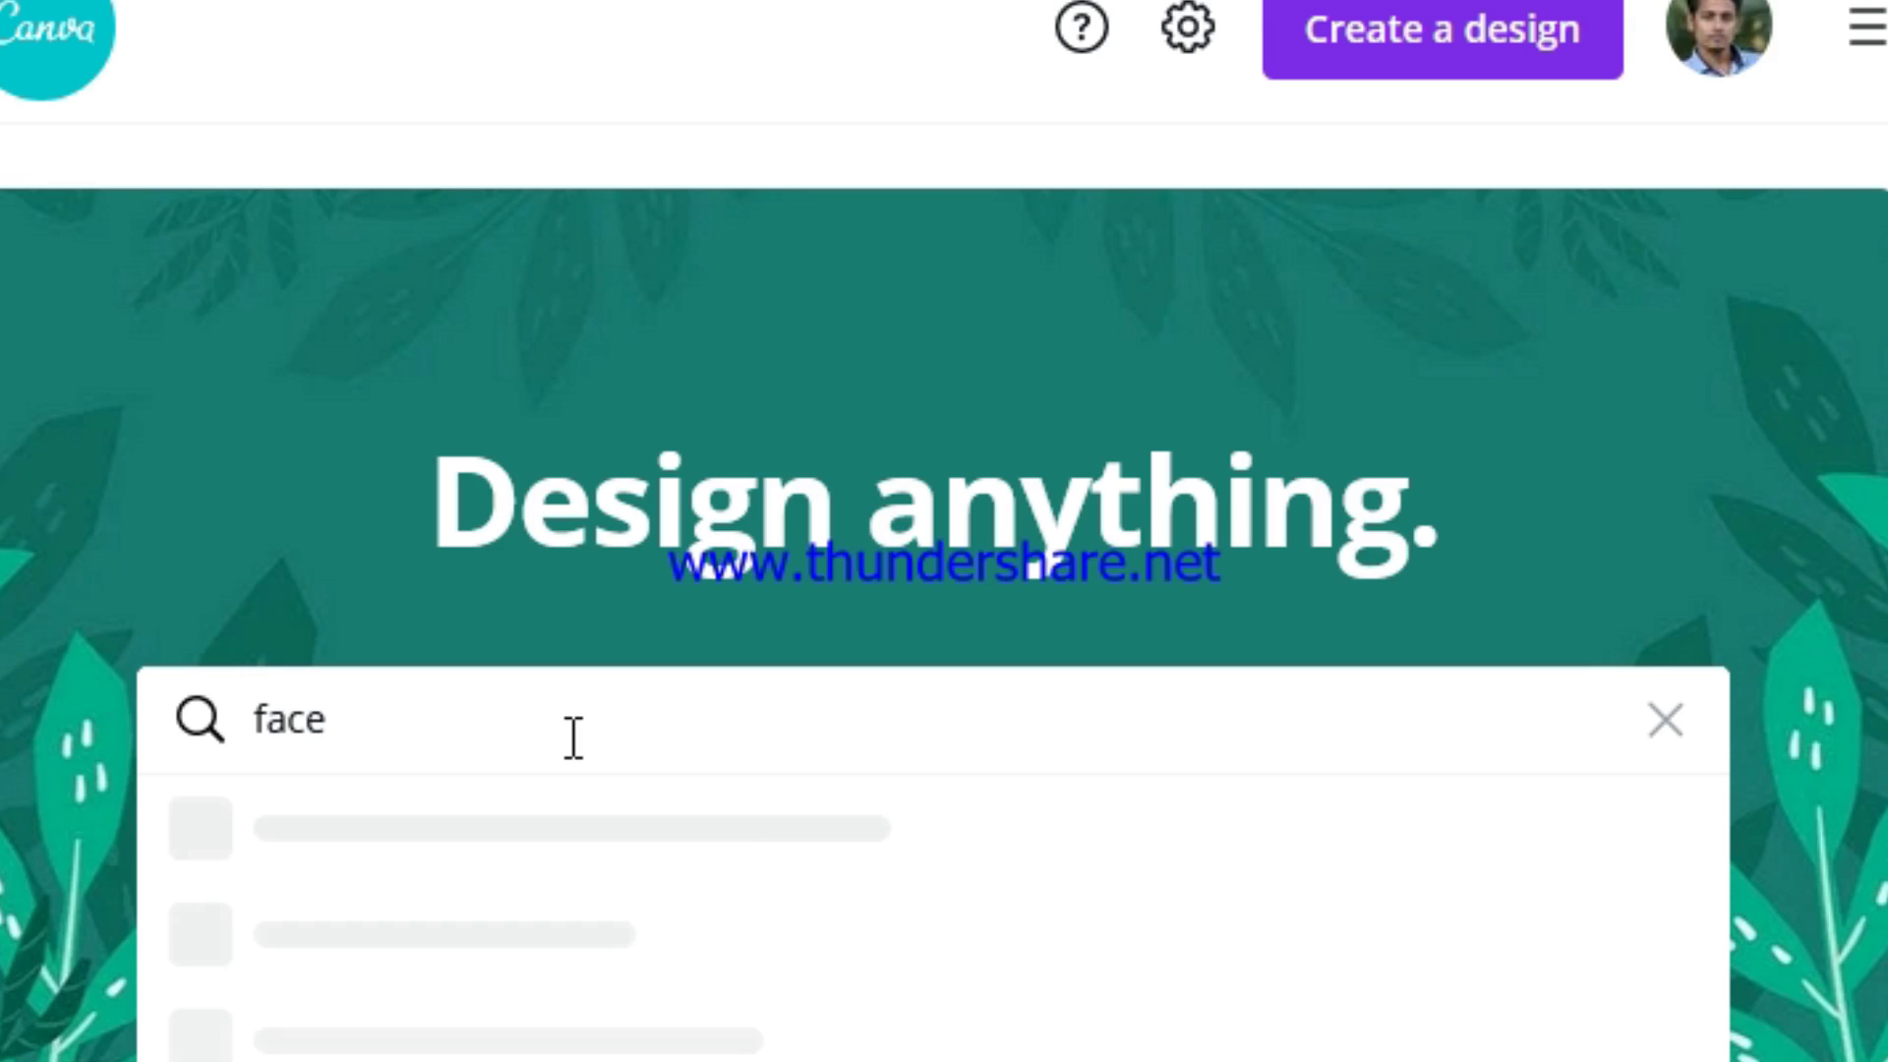
{"action": "type", "text": "b"}
{"action": "type", "text": "k "}
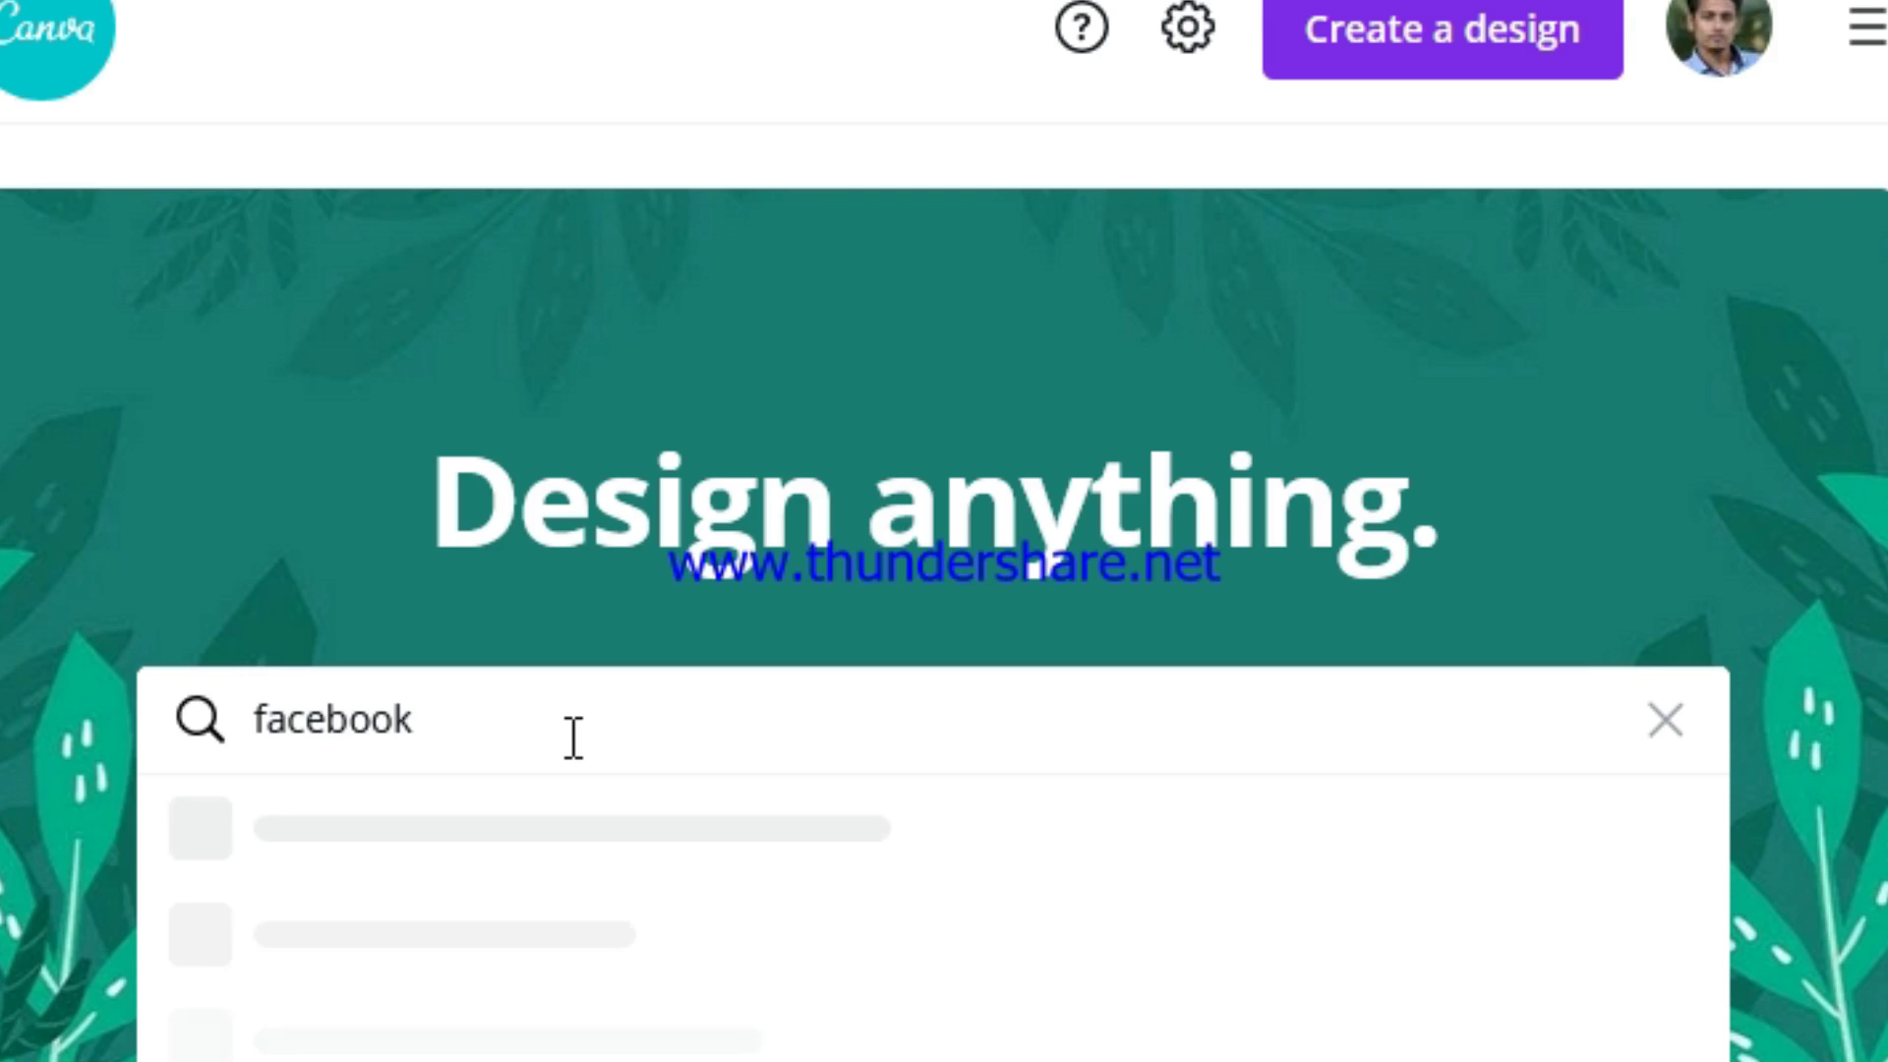
{"action": "type", "text": "p"}
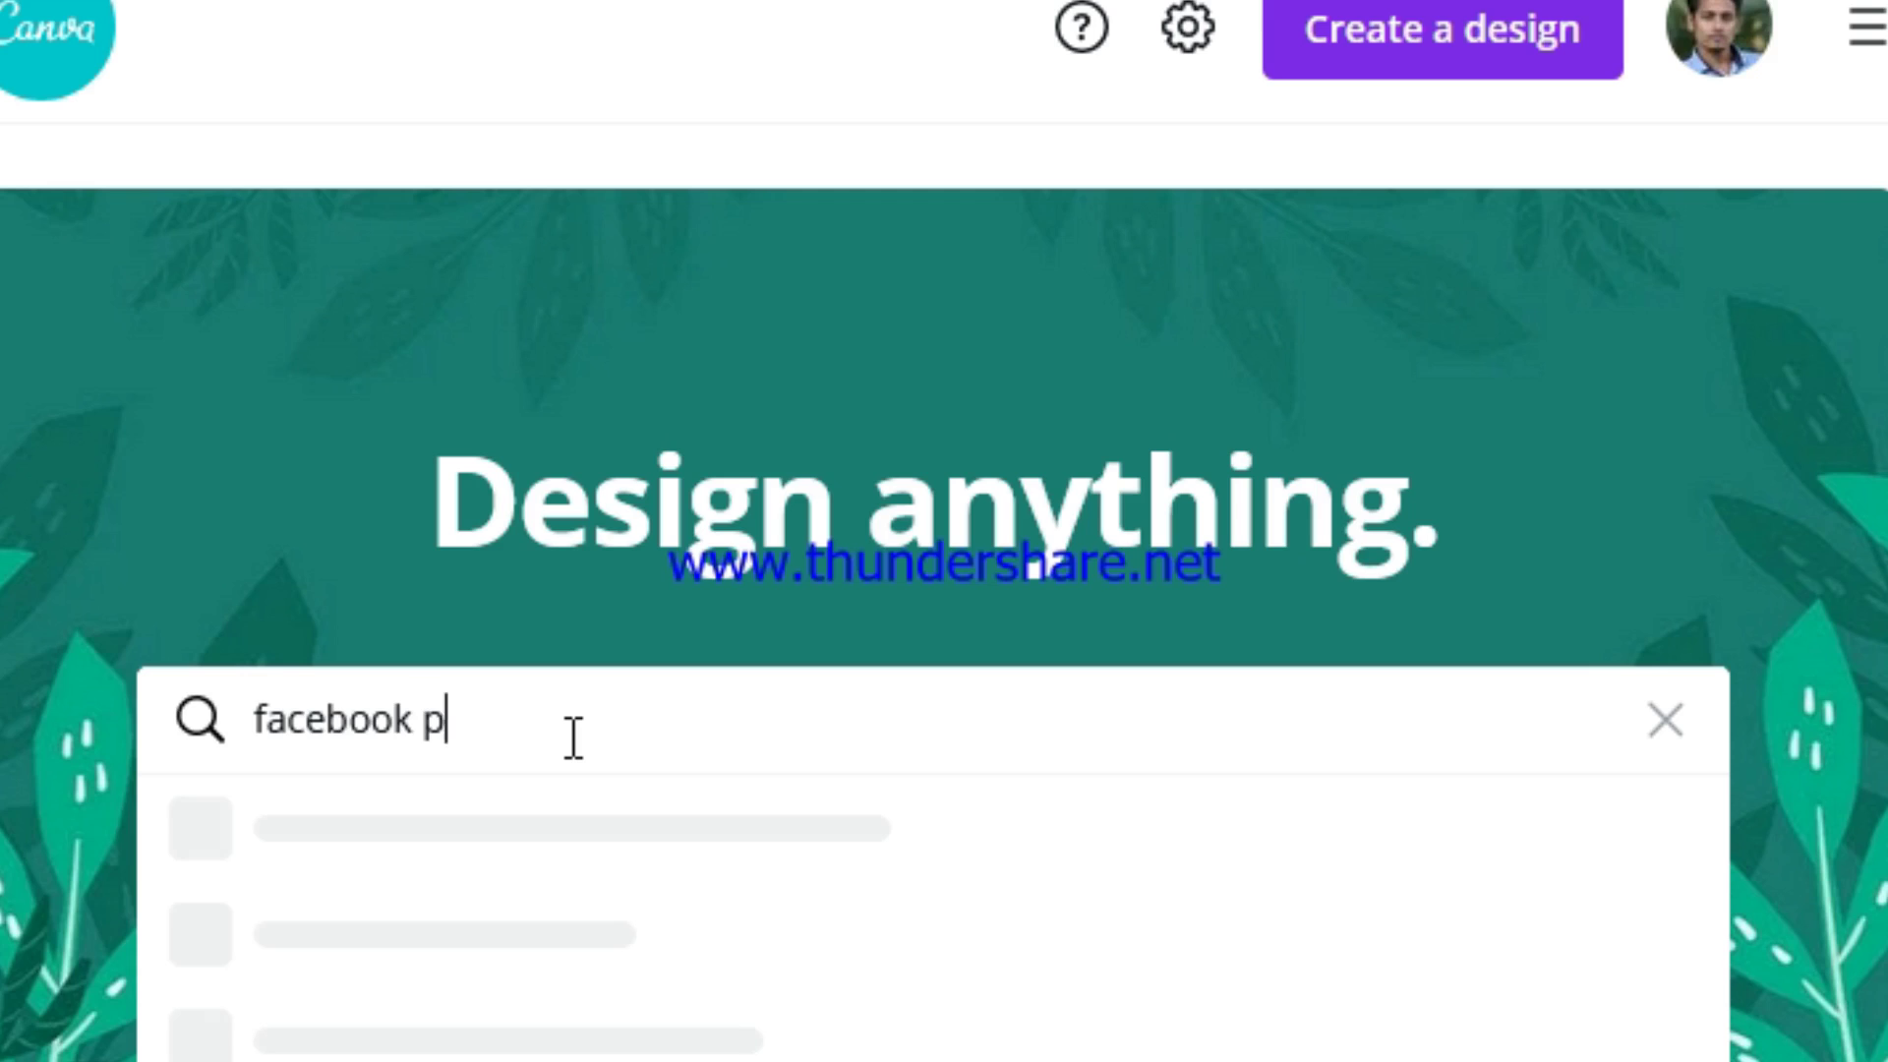
{"action": "type", "text": "s"}
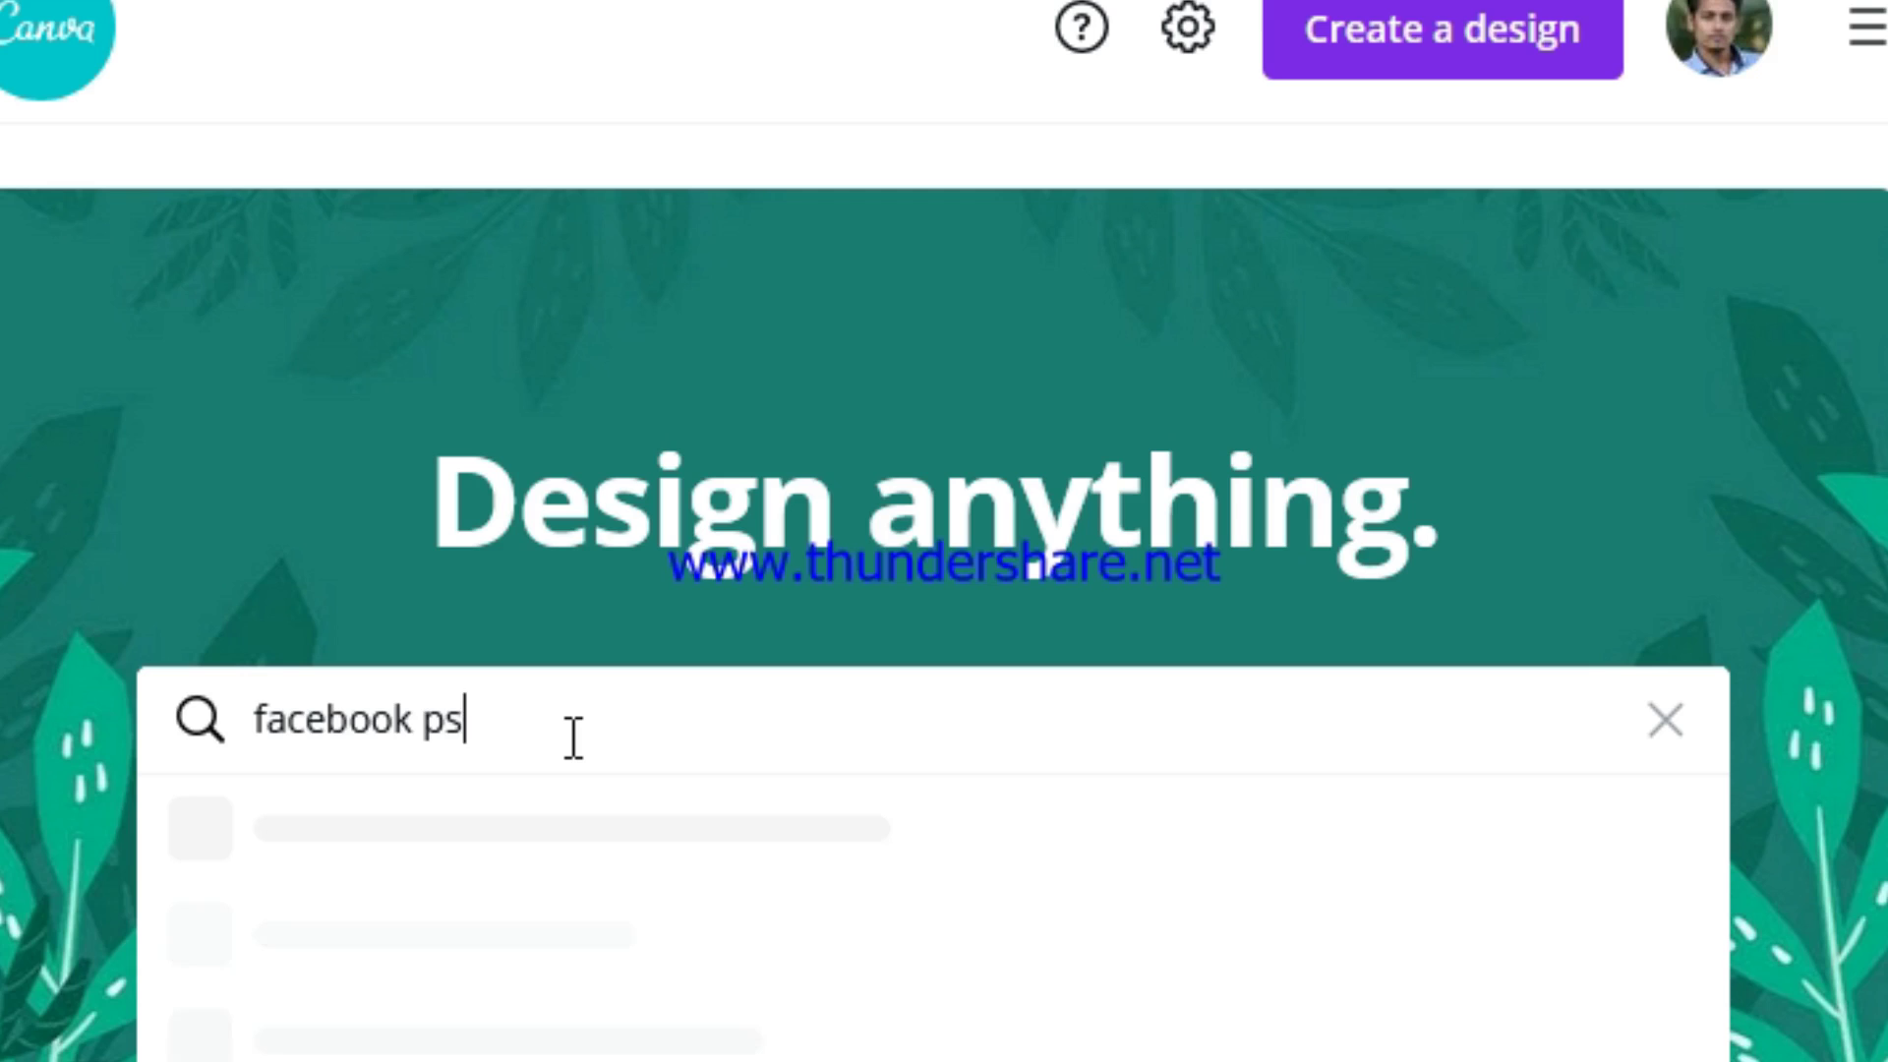
{"action": "key", "text": "BackSpace"}
{"action": "type", "text": "ost"}
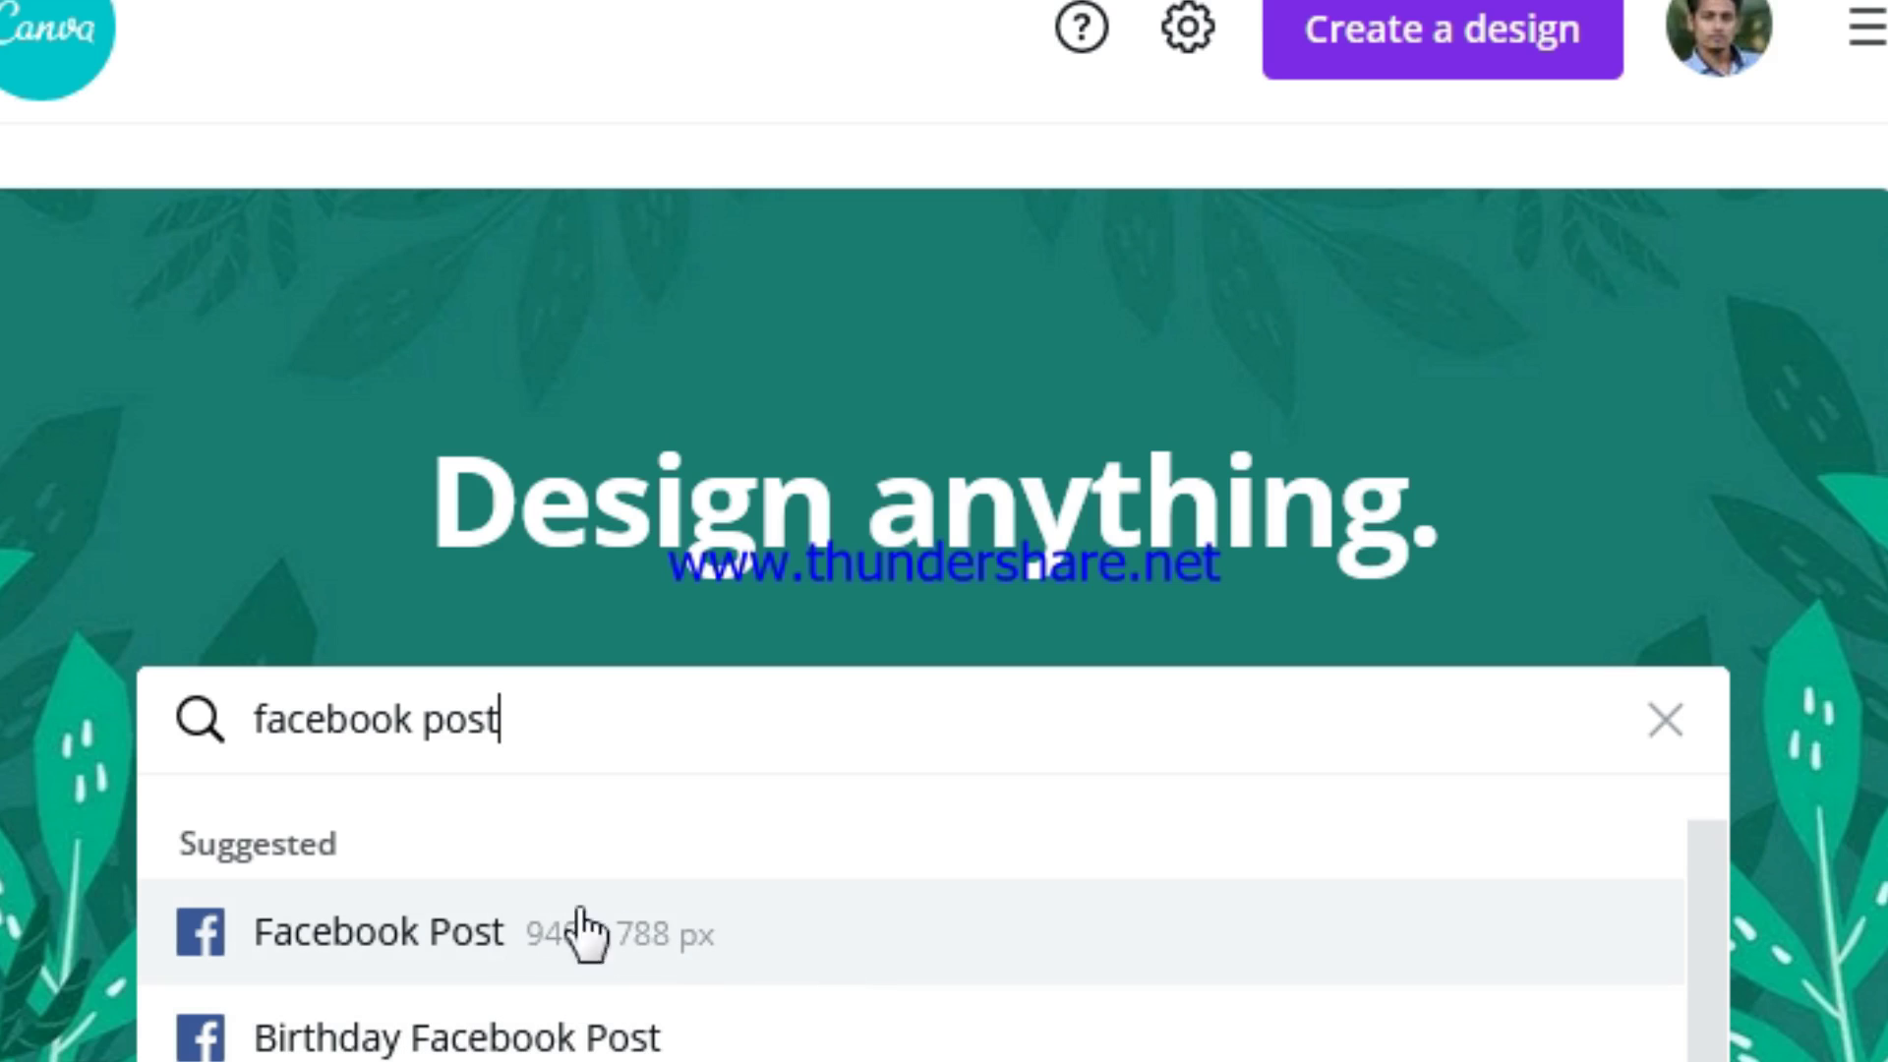
{"action": "left_click", "coordinate": [476, 930]}
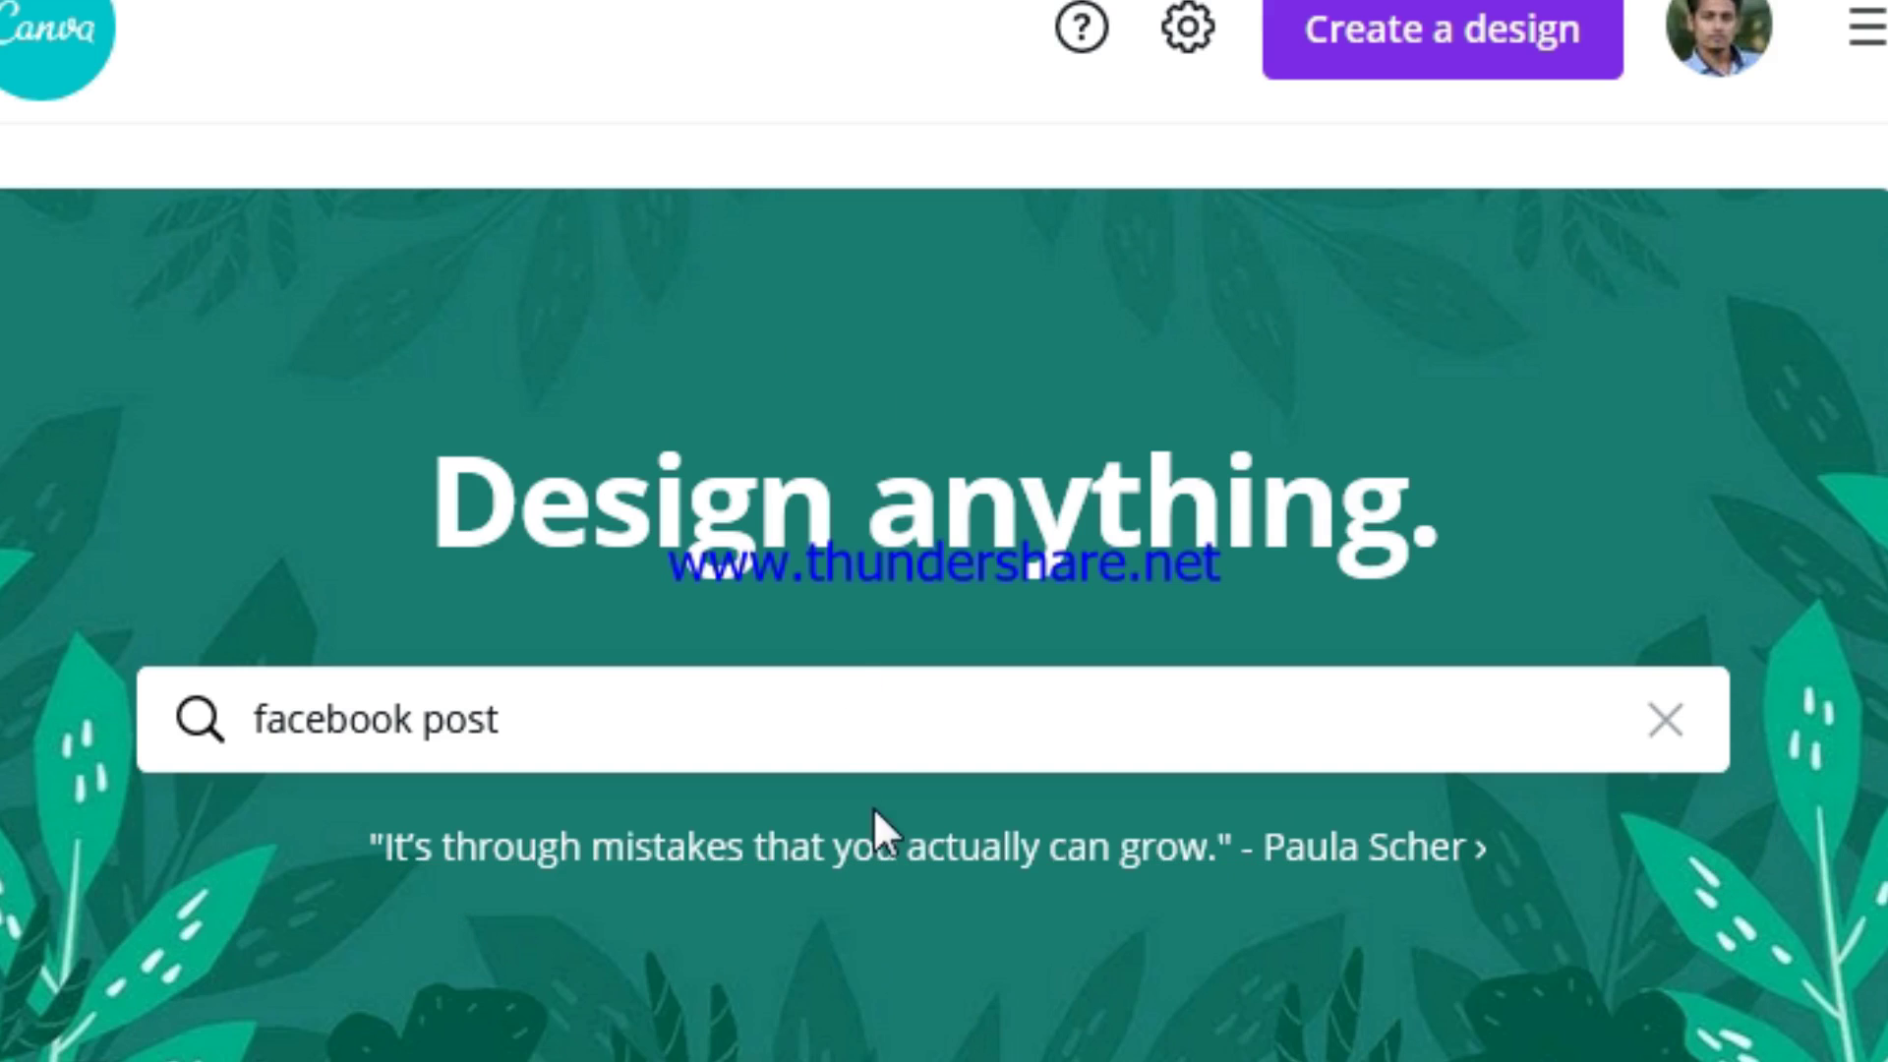
{"action": "scroll", "coordinate": [878, 835], "scroll_direction": "down", "scroll_amount": 2}
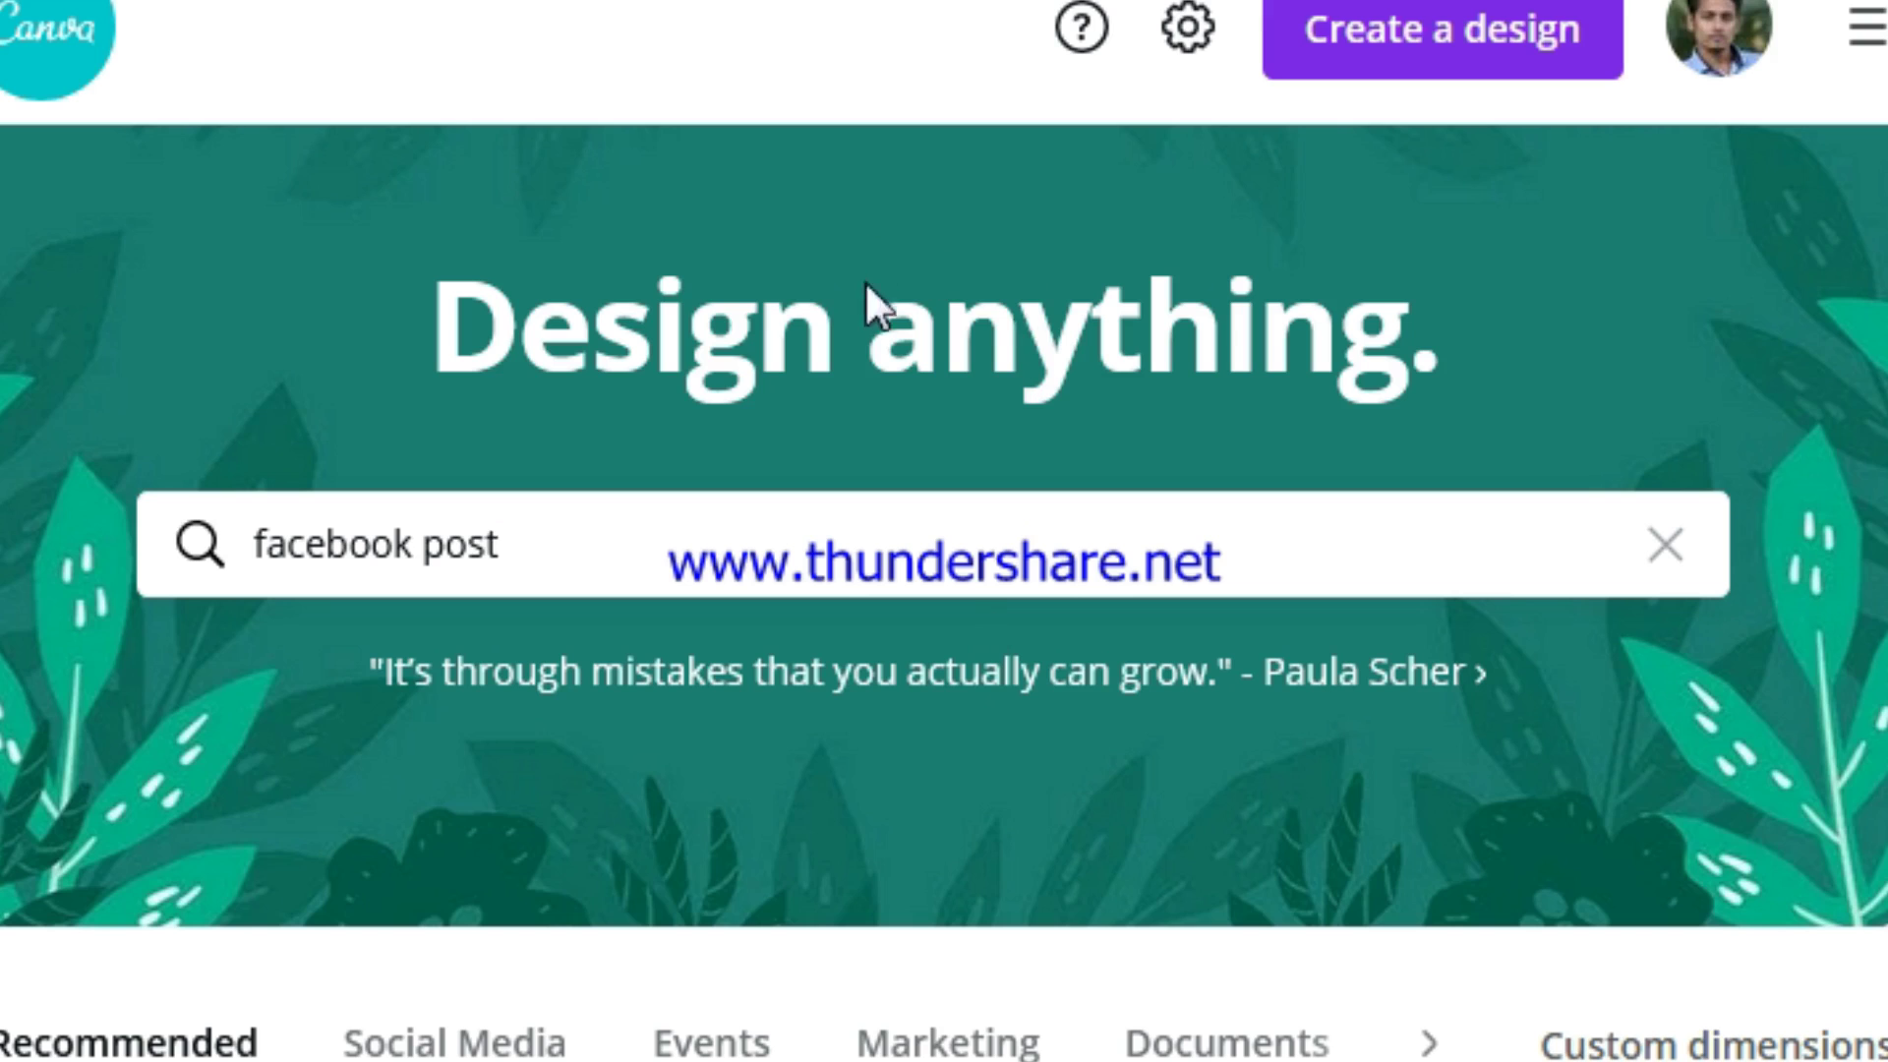
{"action": "scroll", "coordinate": [780, 835], "scroll_direction": "down", "scroll_amount": 3}
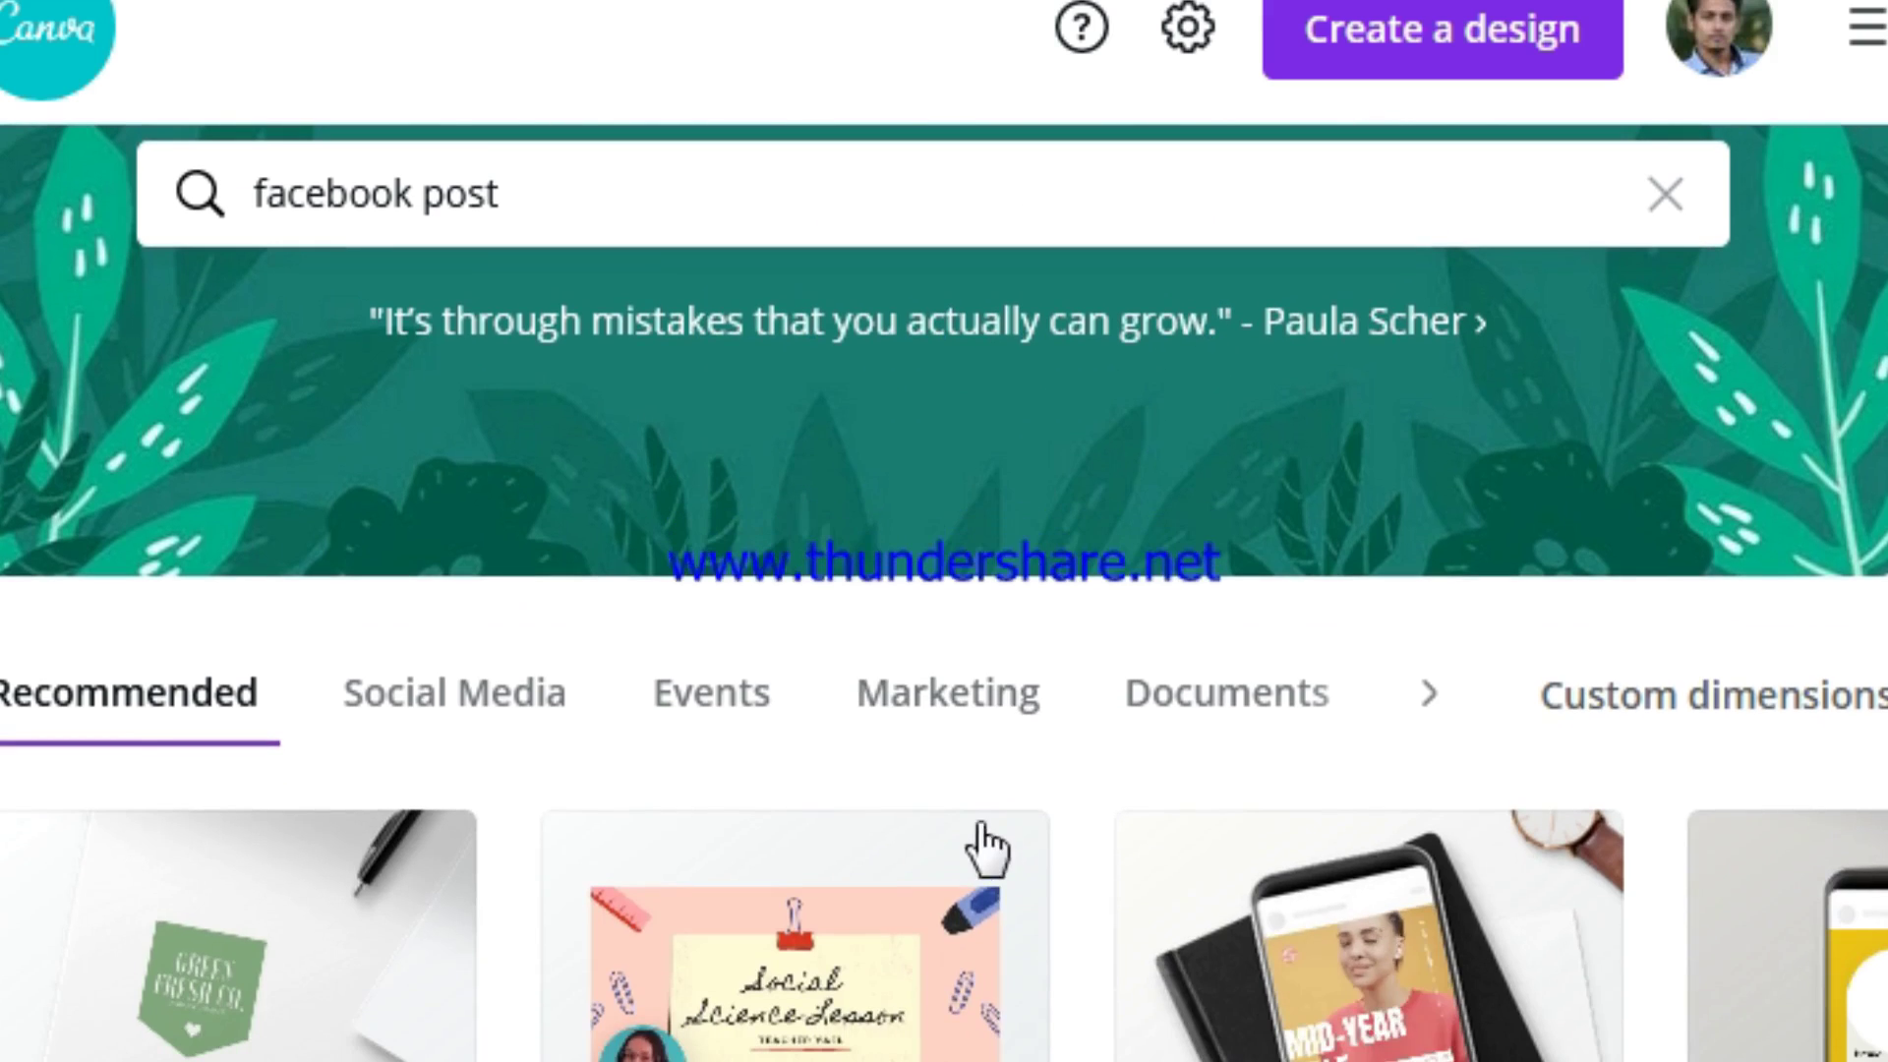
{"action": "scroll", "coordinate": [774, 339], "scroll_direction": "up", "scroll_amount": 2}
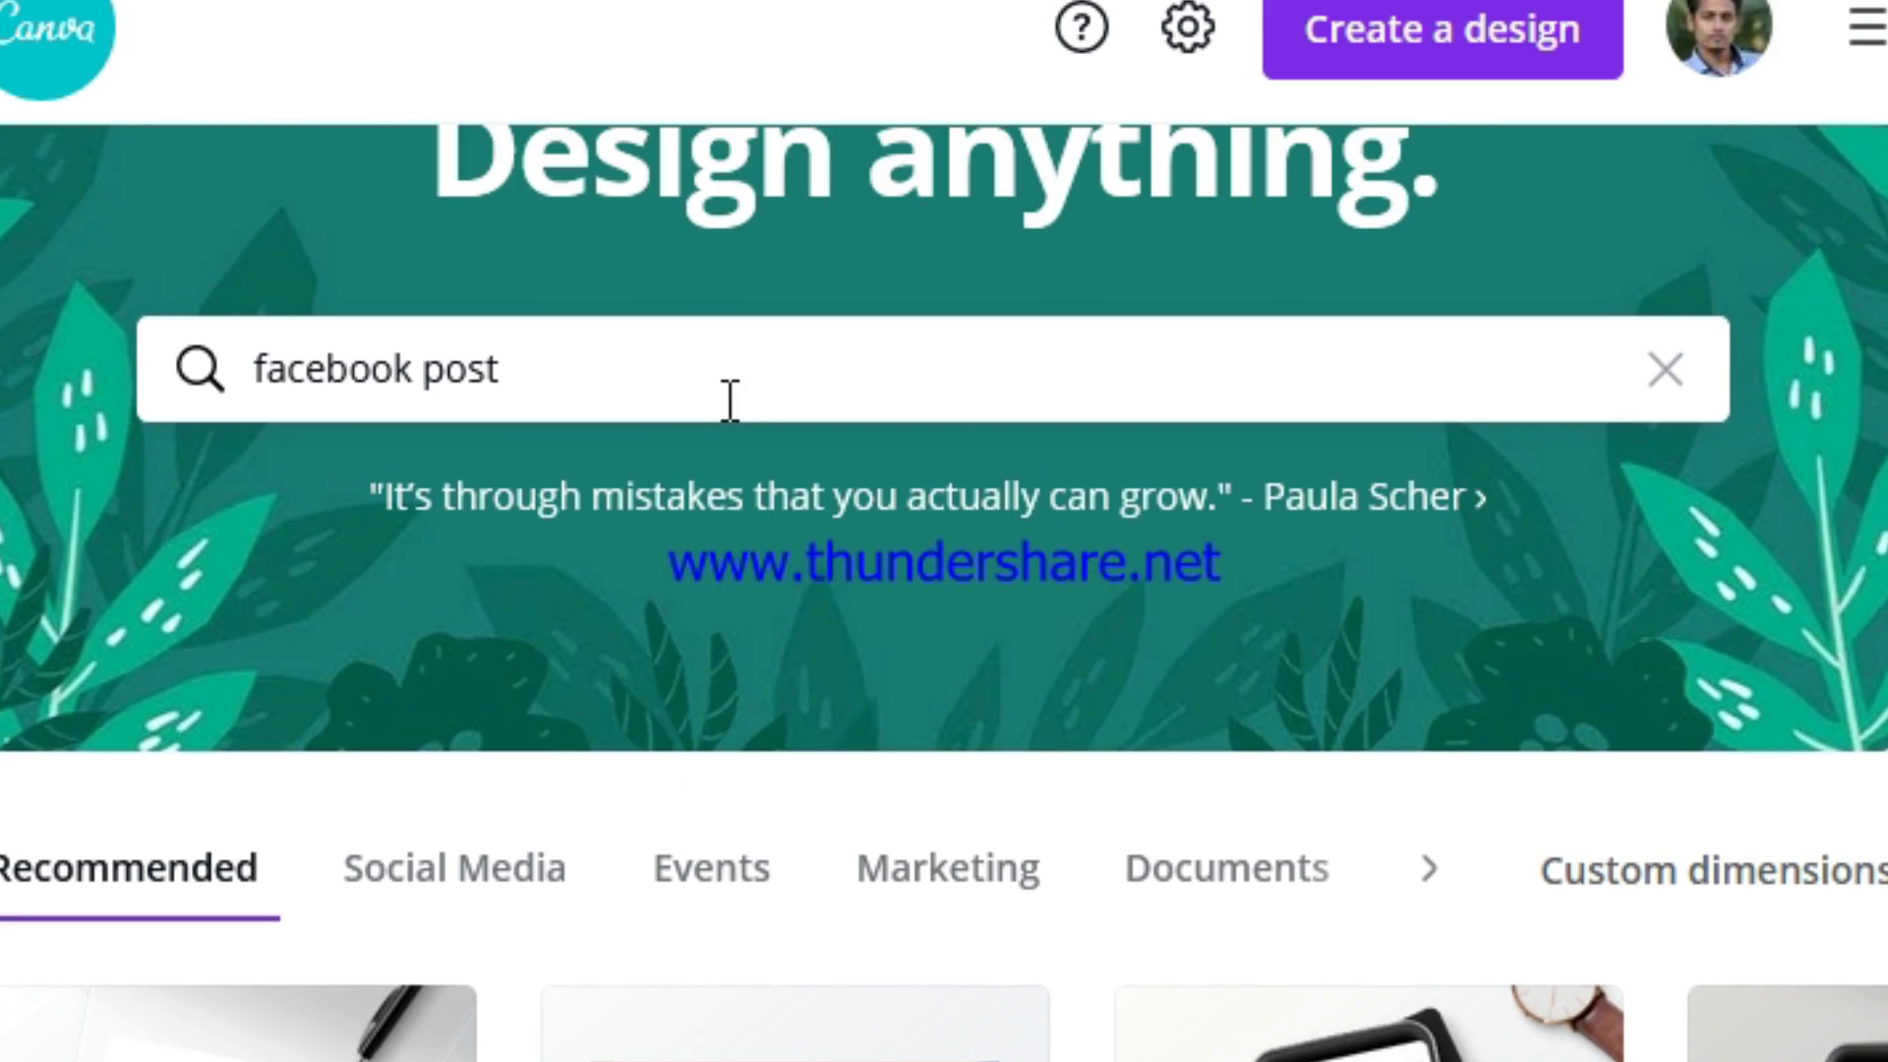
{"action": "left_click", "coordinate": [599, 379]}
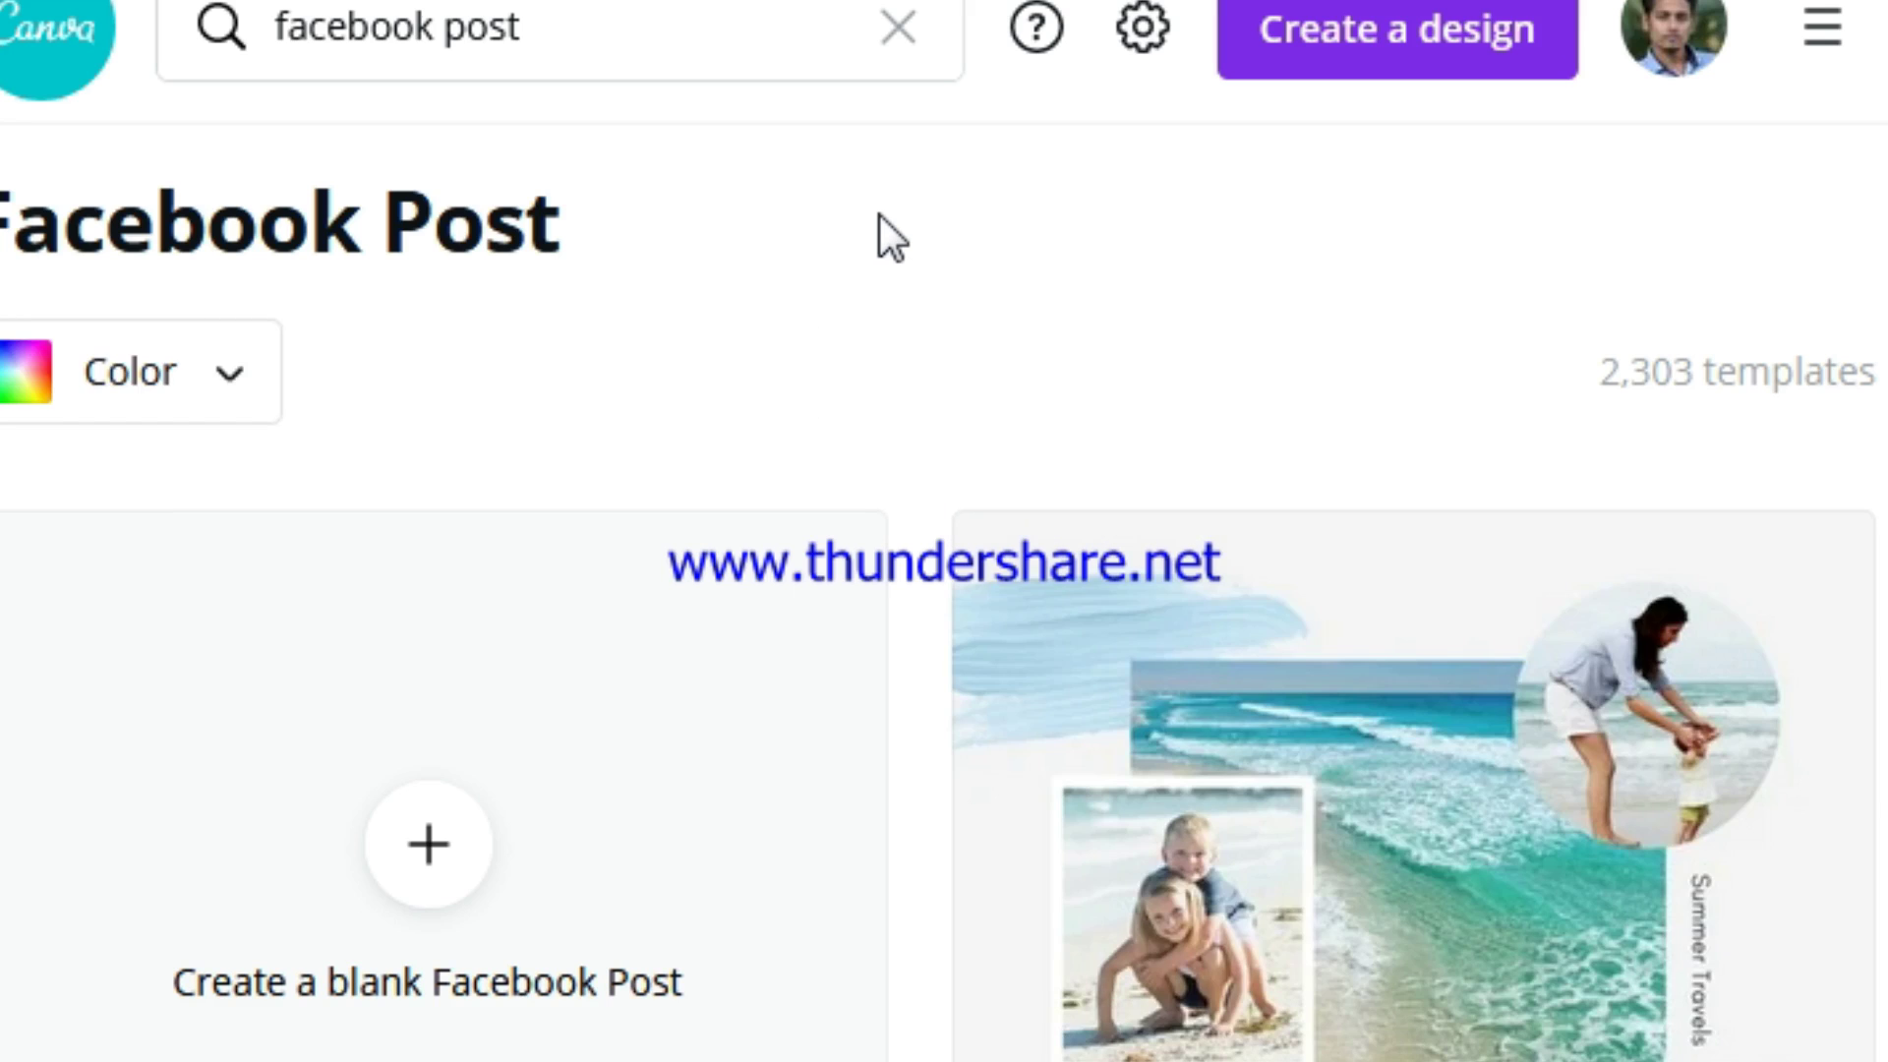
Browse the Facebook Post template gallery, examining the blank post option and the available template designs.
{"action": "scroll", "coordinate": [901, 274], "scroll_direction": "down", "scroll_amount": 5}
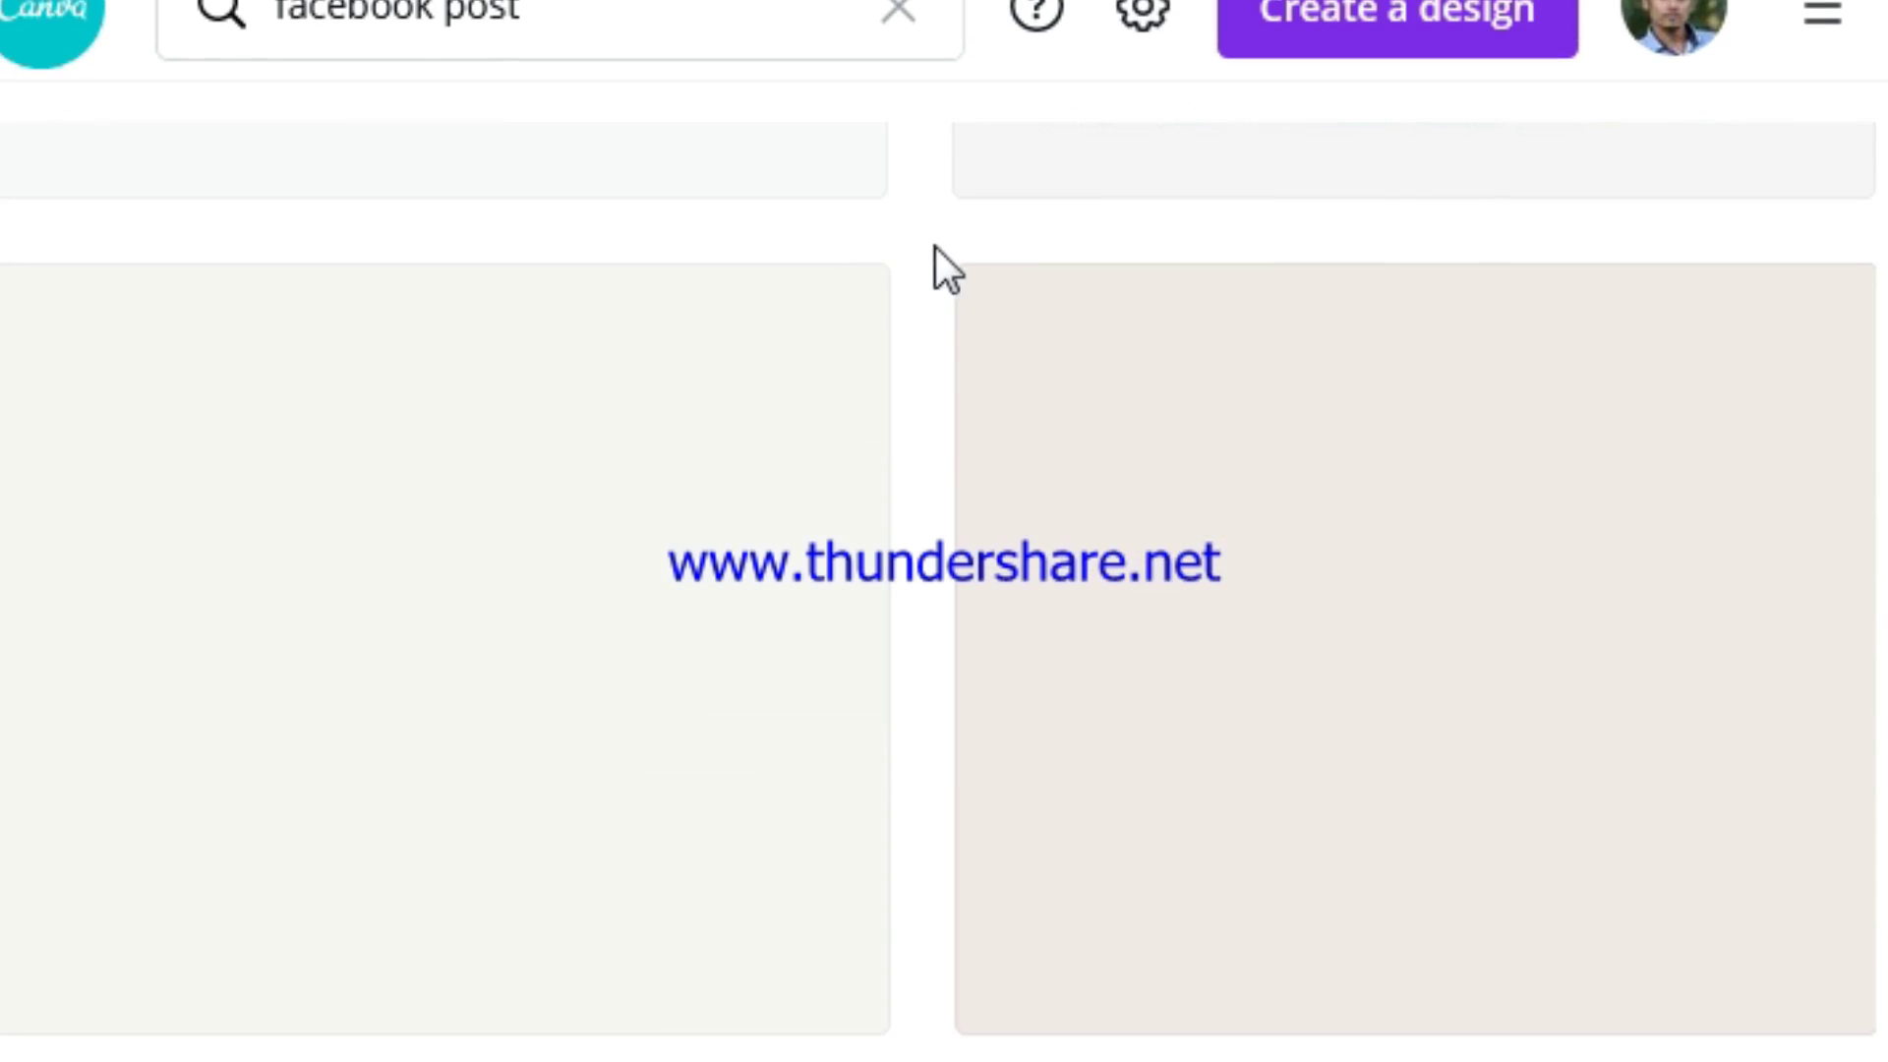
{"action": "scroll", "coordinate": [611, 384], "scroll_direction": "up", "scroll_amount": 3}
{"action": "scroll", "coordinate": [800, 610], "scroll_direction": "down", "scroll_amount": 2}
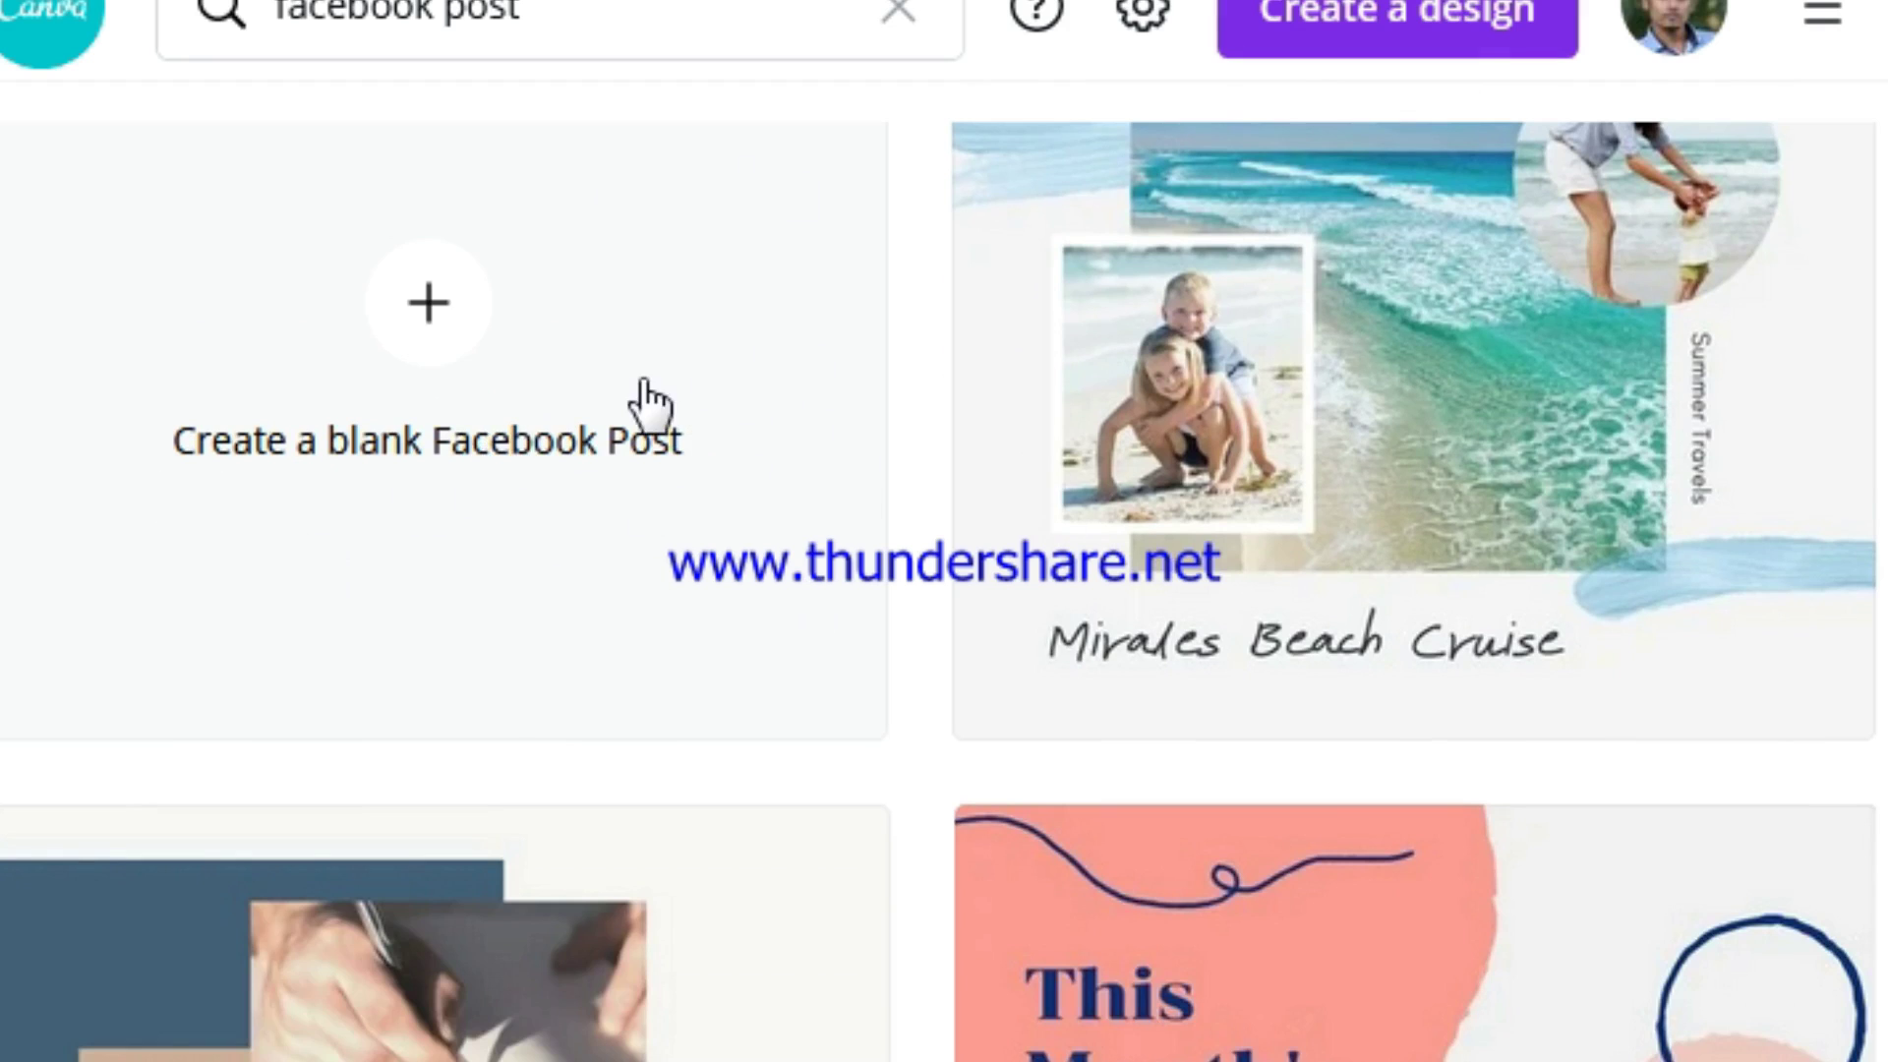
{"action": "scroll", "coordinate": [609, 433], "scroll_direction": "up", "scroll_amount": 2}
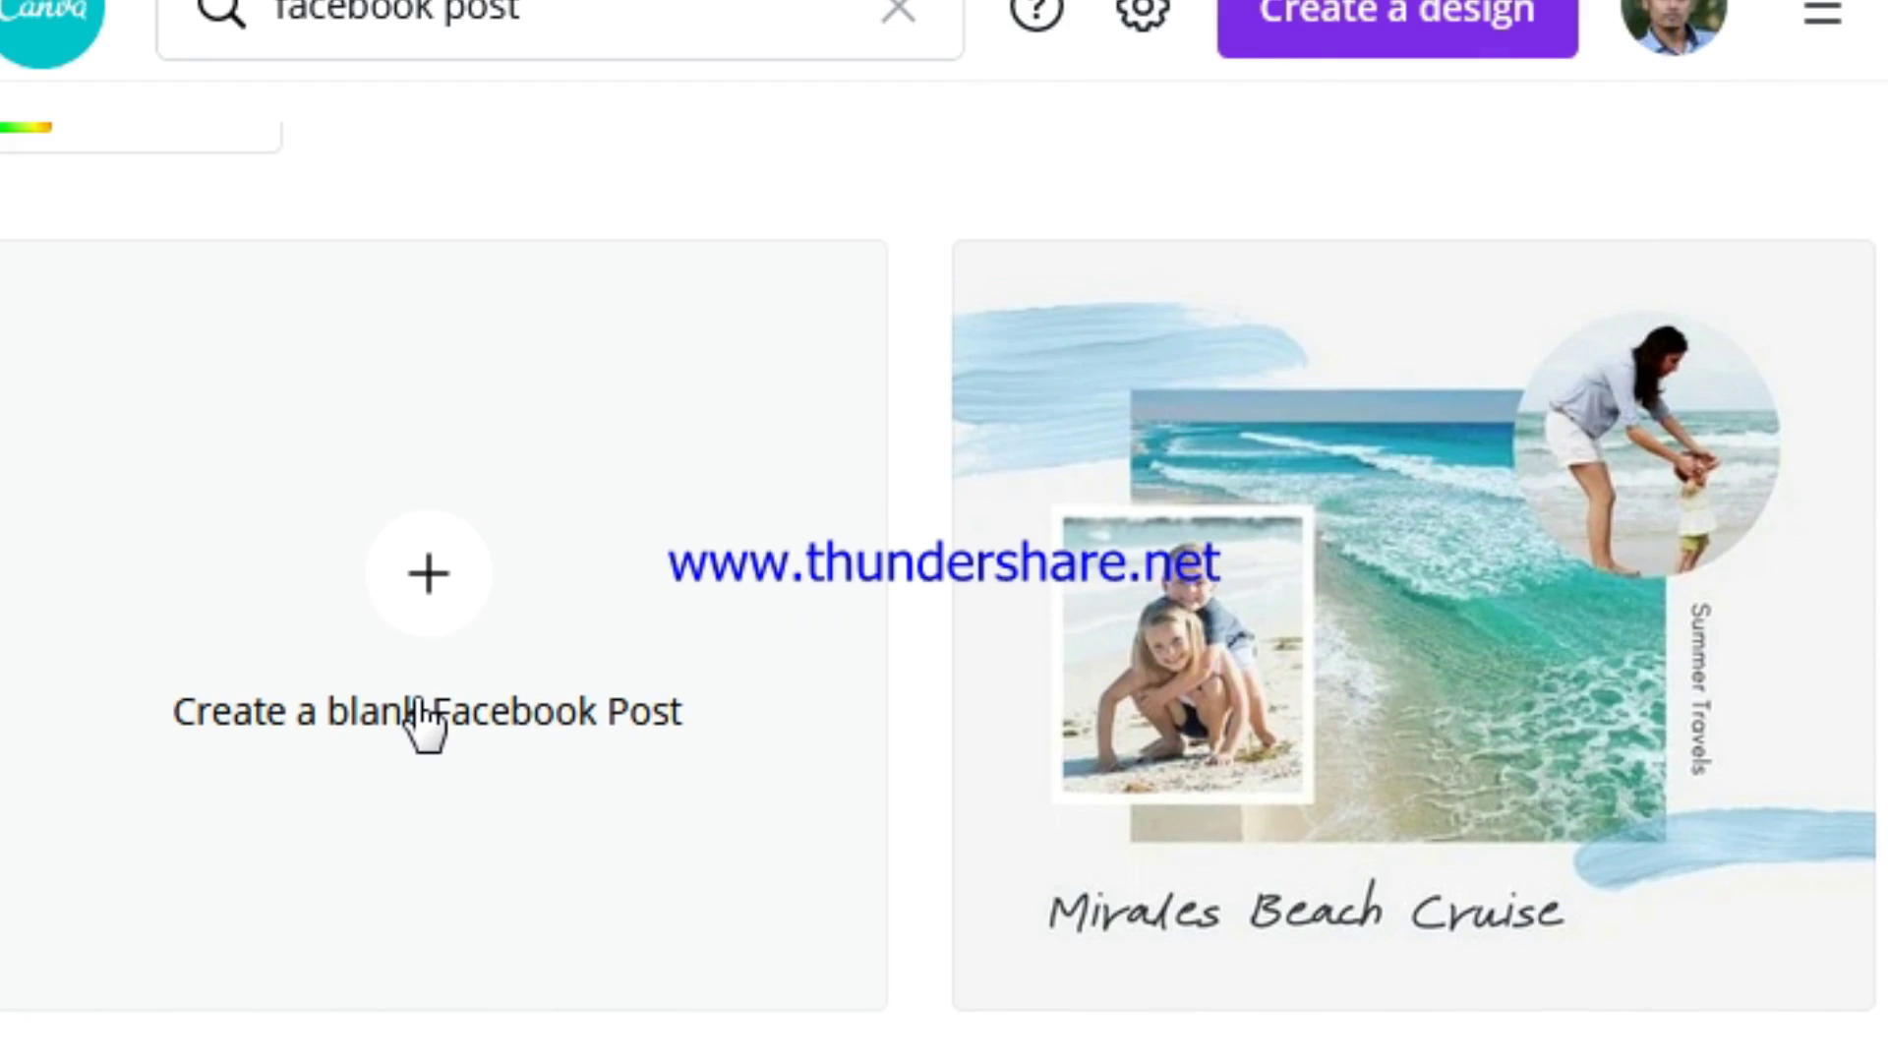
{"action": "scroll", "coordinate": [661, 717], "scroll_direction": "down", "scroll_amount": 2}
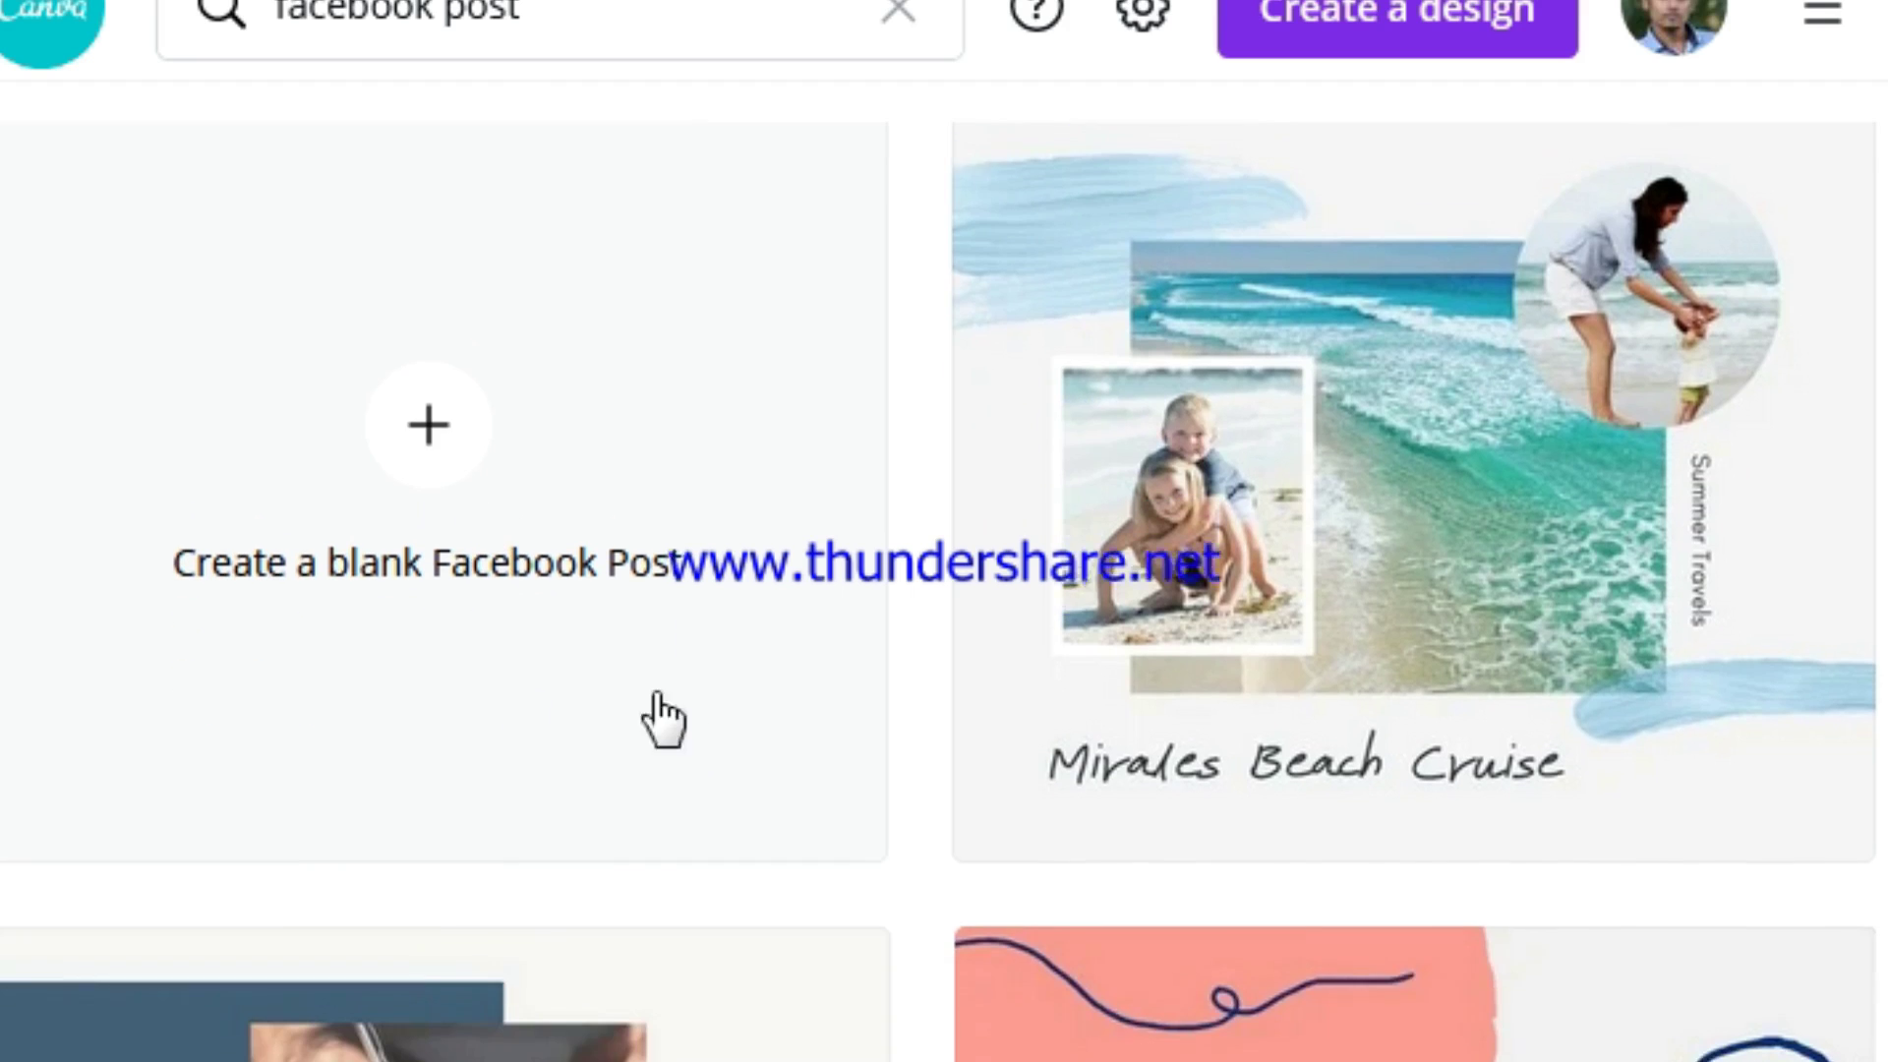
{"action": "scroll", "coordinate": [1302, 521], "scroll_direction": "up", "scroll_amount": 2}
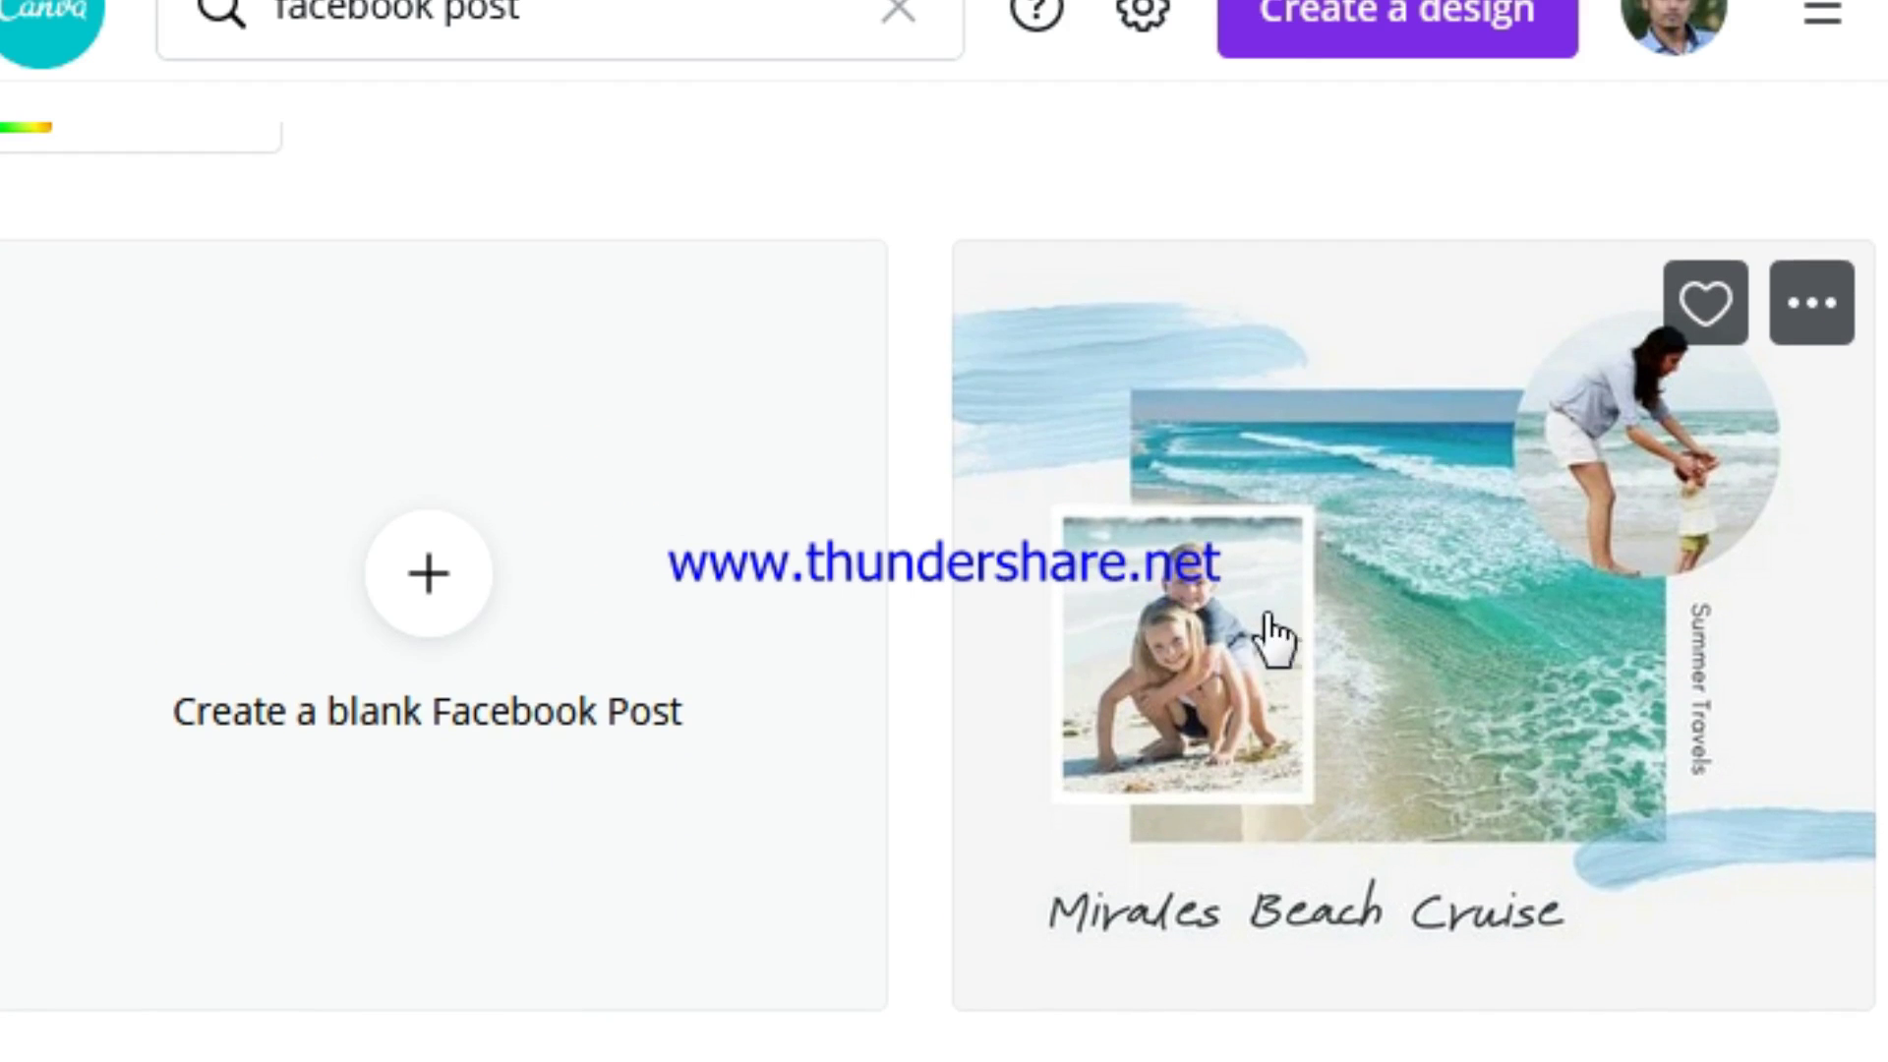
{"action": "scroll", "coordinate": [1472, 774], "scroll_direction": "down", "scroll_amount": 1}
{"action": "scroll", "coordinate": [1145, 762], "scroll_direction": "down", "scroll_amount": 7}
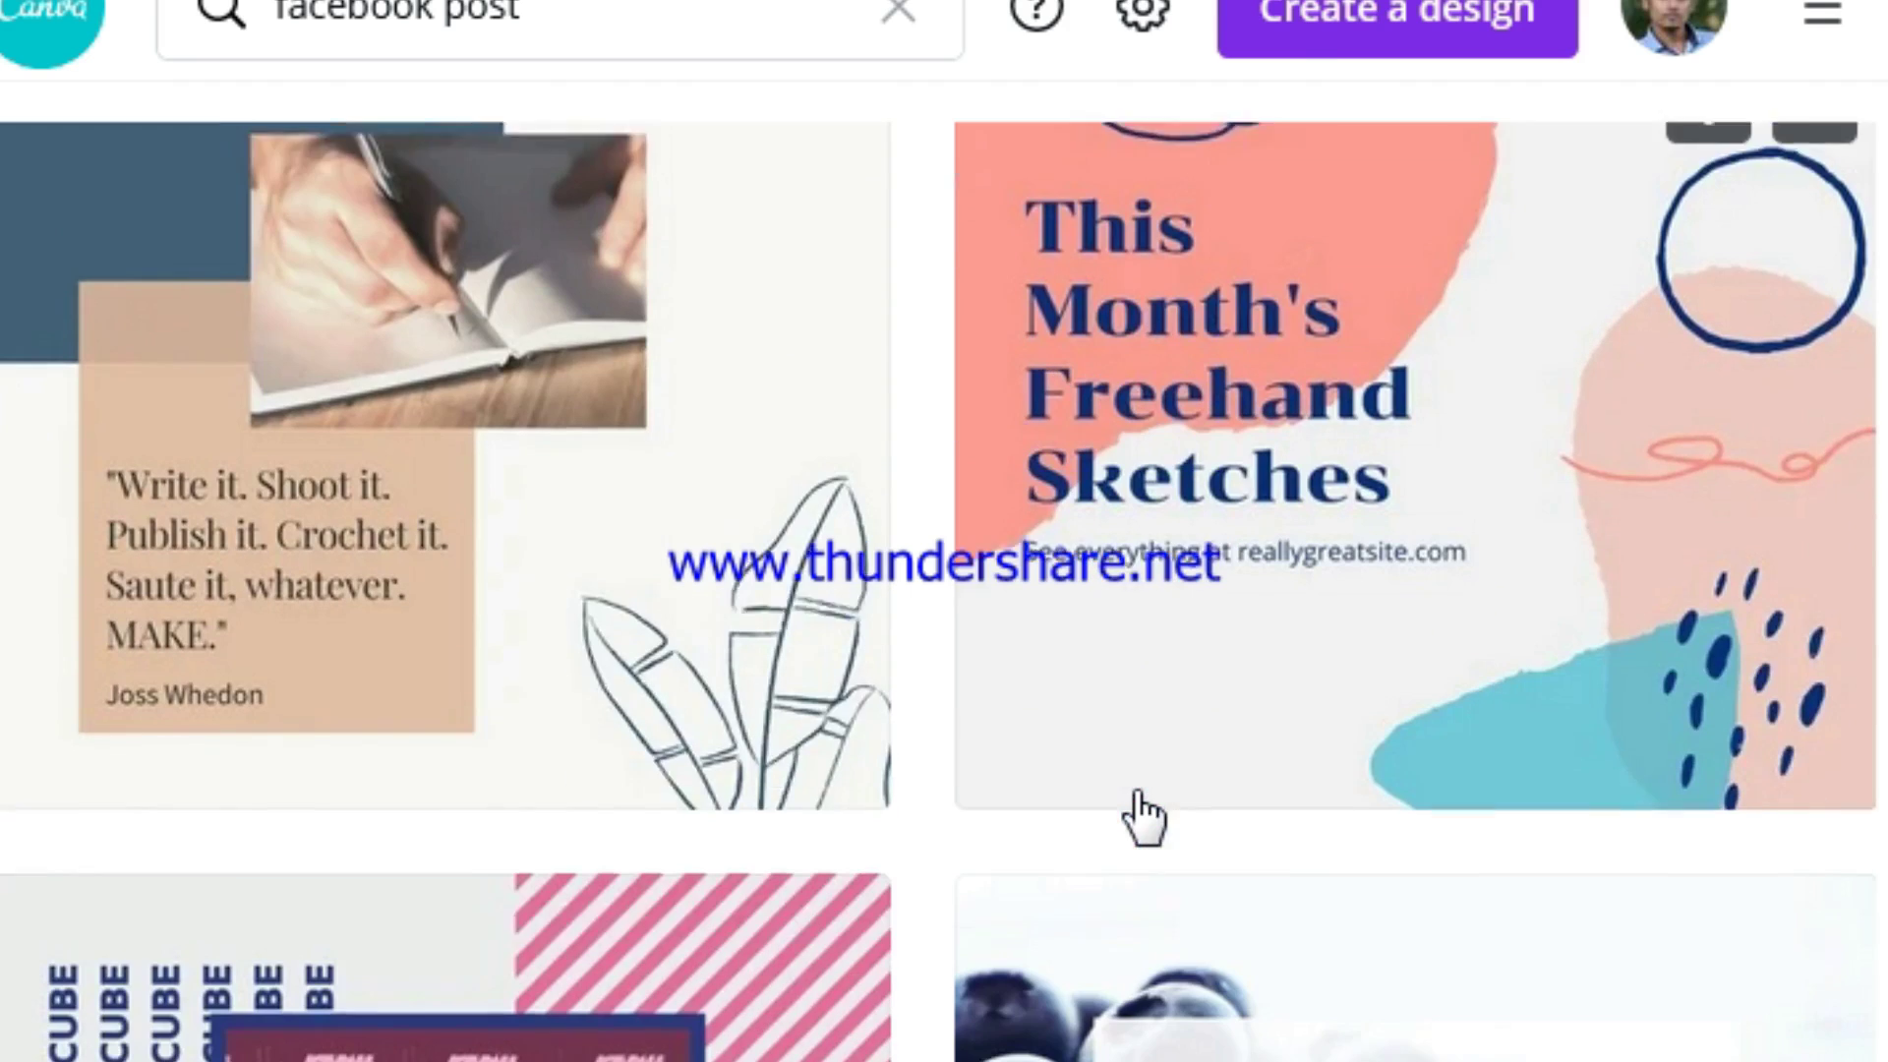
{"action": "scroll", "coordinate": [511, 649], "scroll_direction": "up", "scroll_amount": 1}
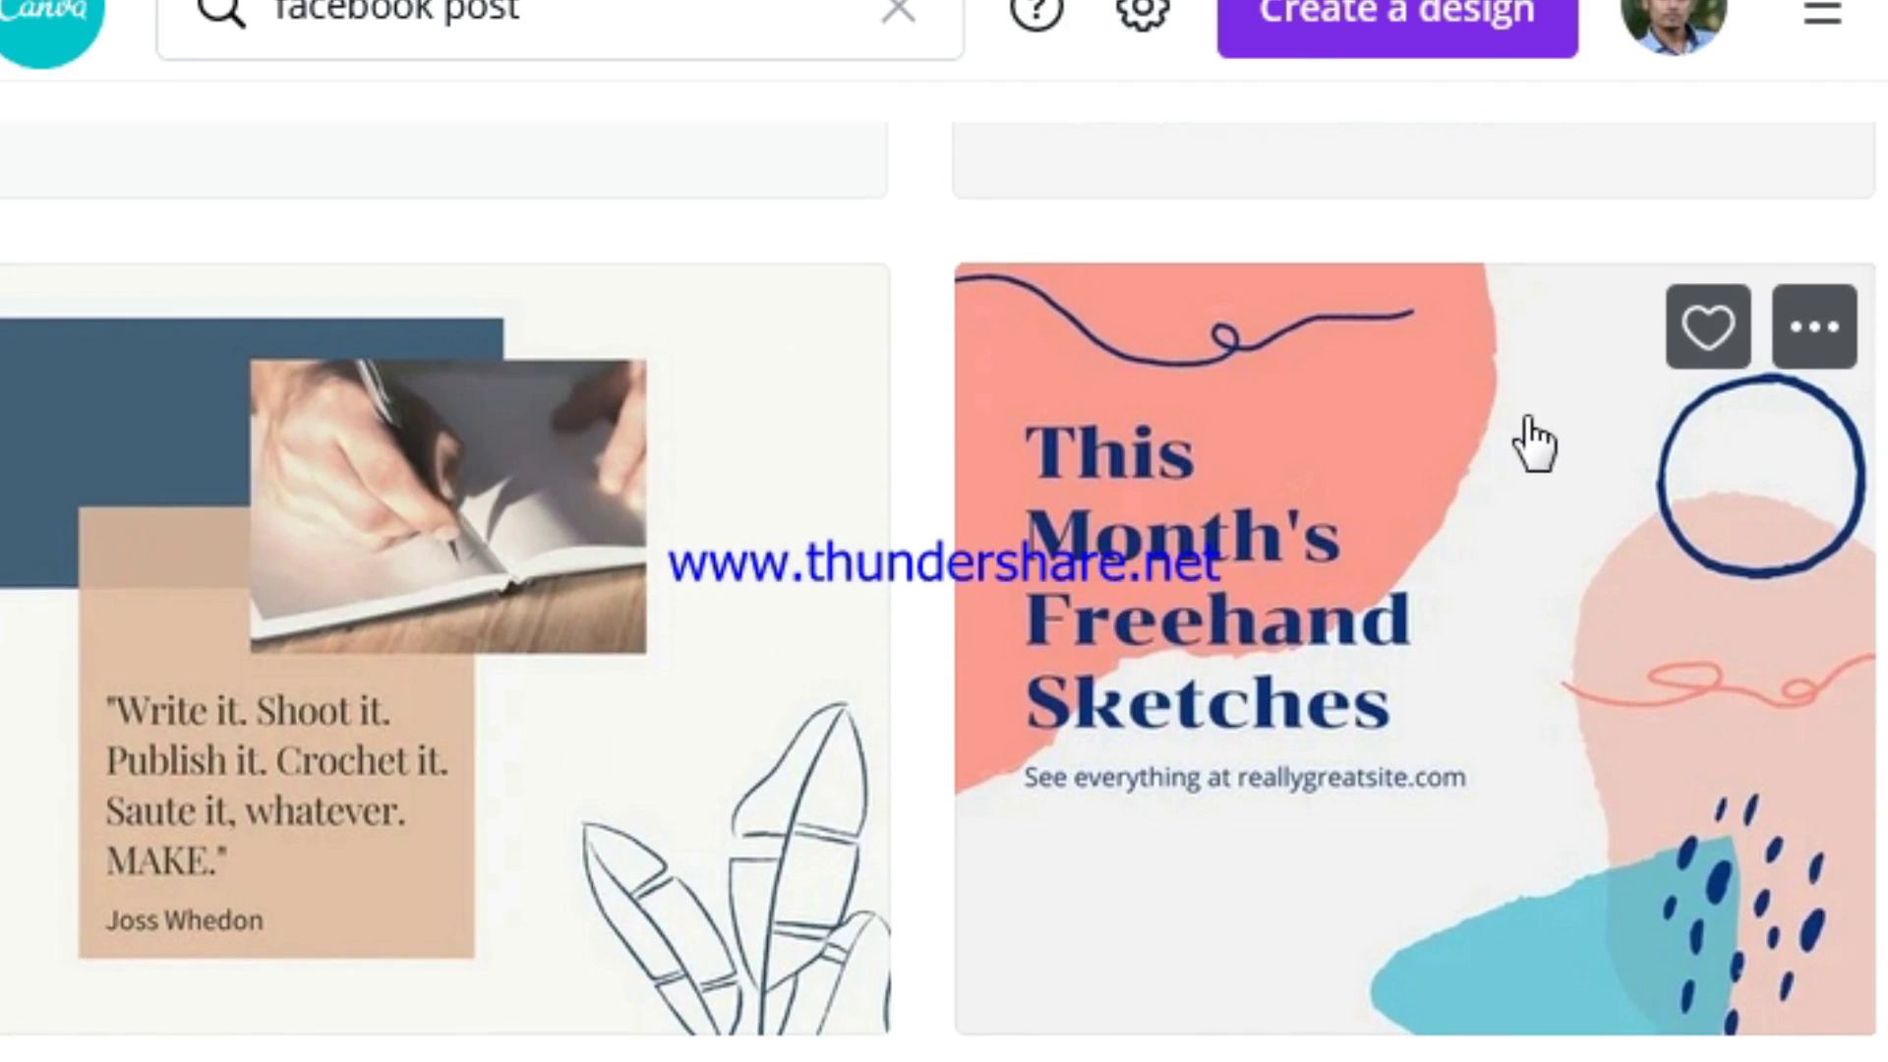
{"action": "scroll", "coordinate": [752, 765], "scroll_direction": "down", "scroll_amount": 8}
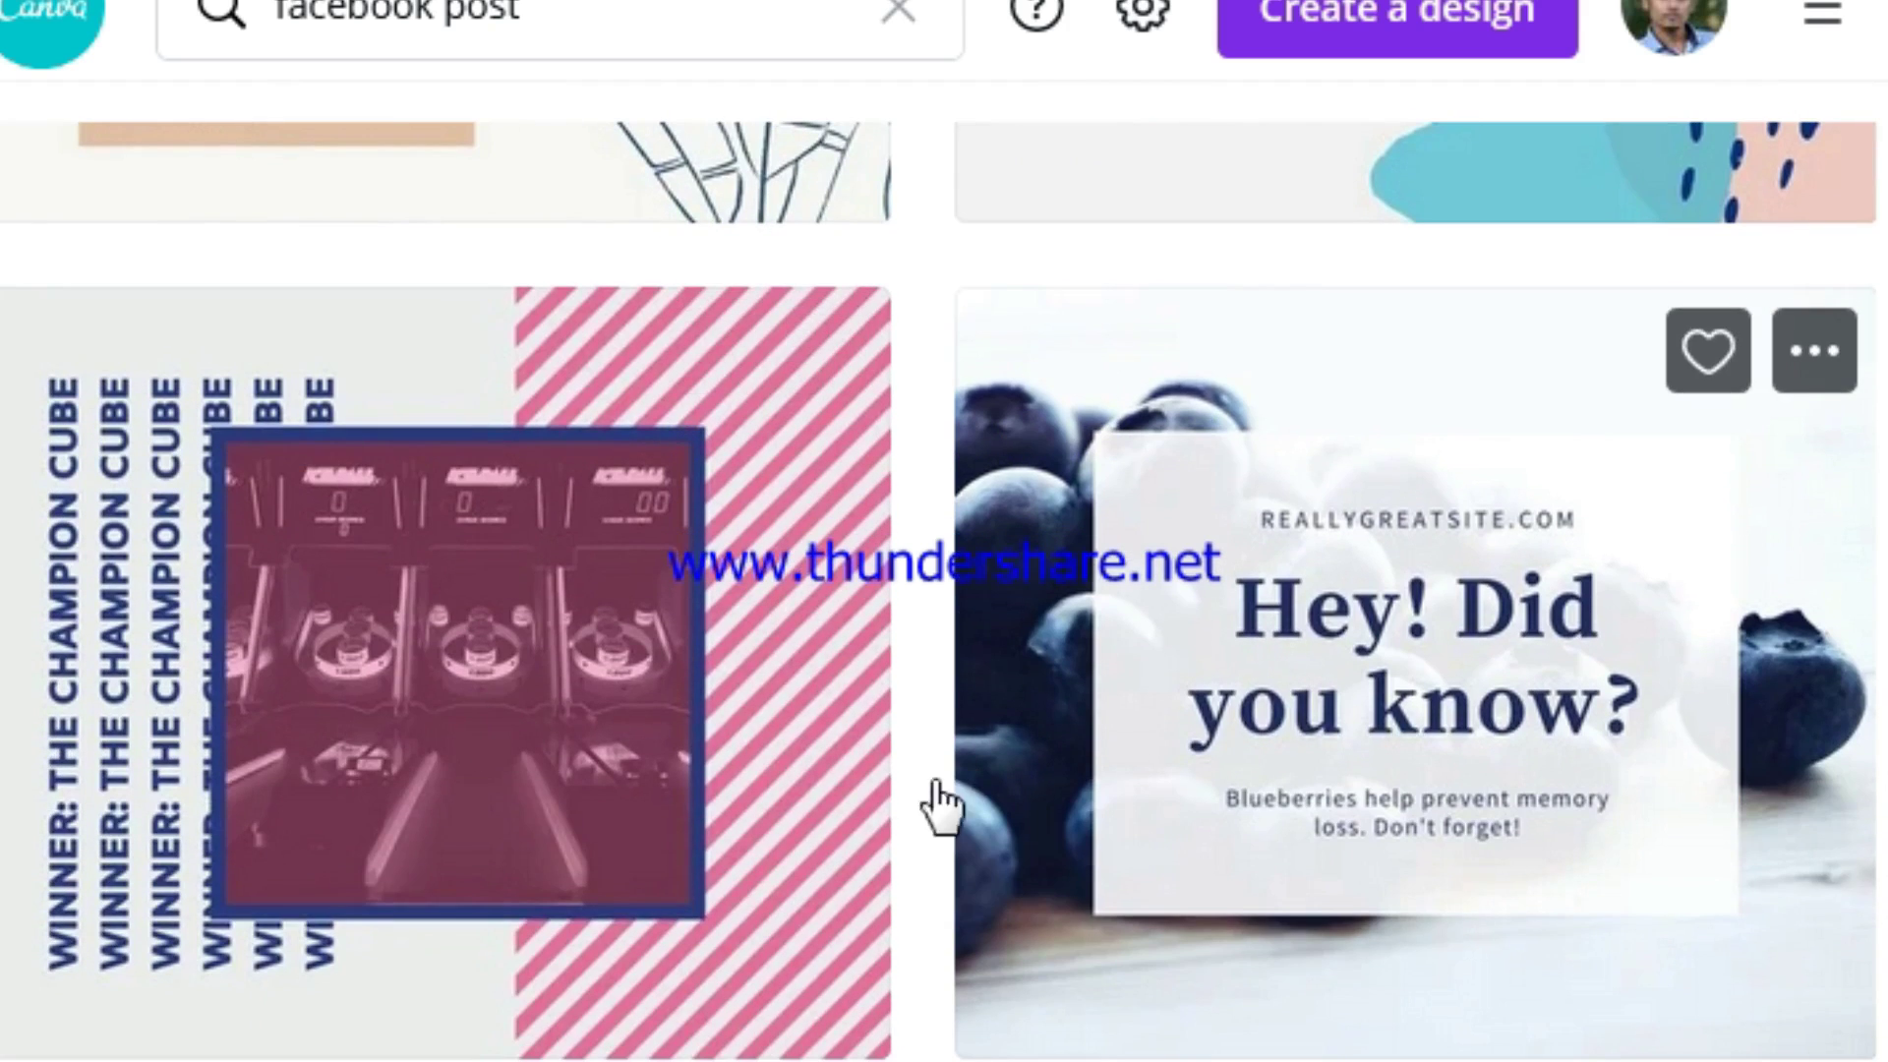
{"action": "scroll", "coordinate": [864, 800], "scroll_direction": "down", "scroll_amount": 5}
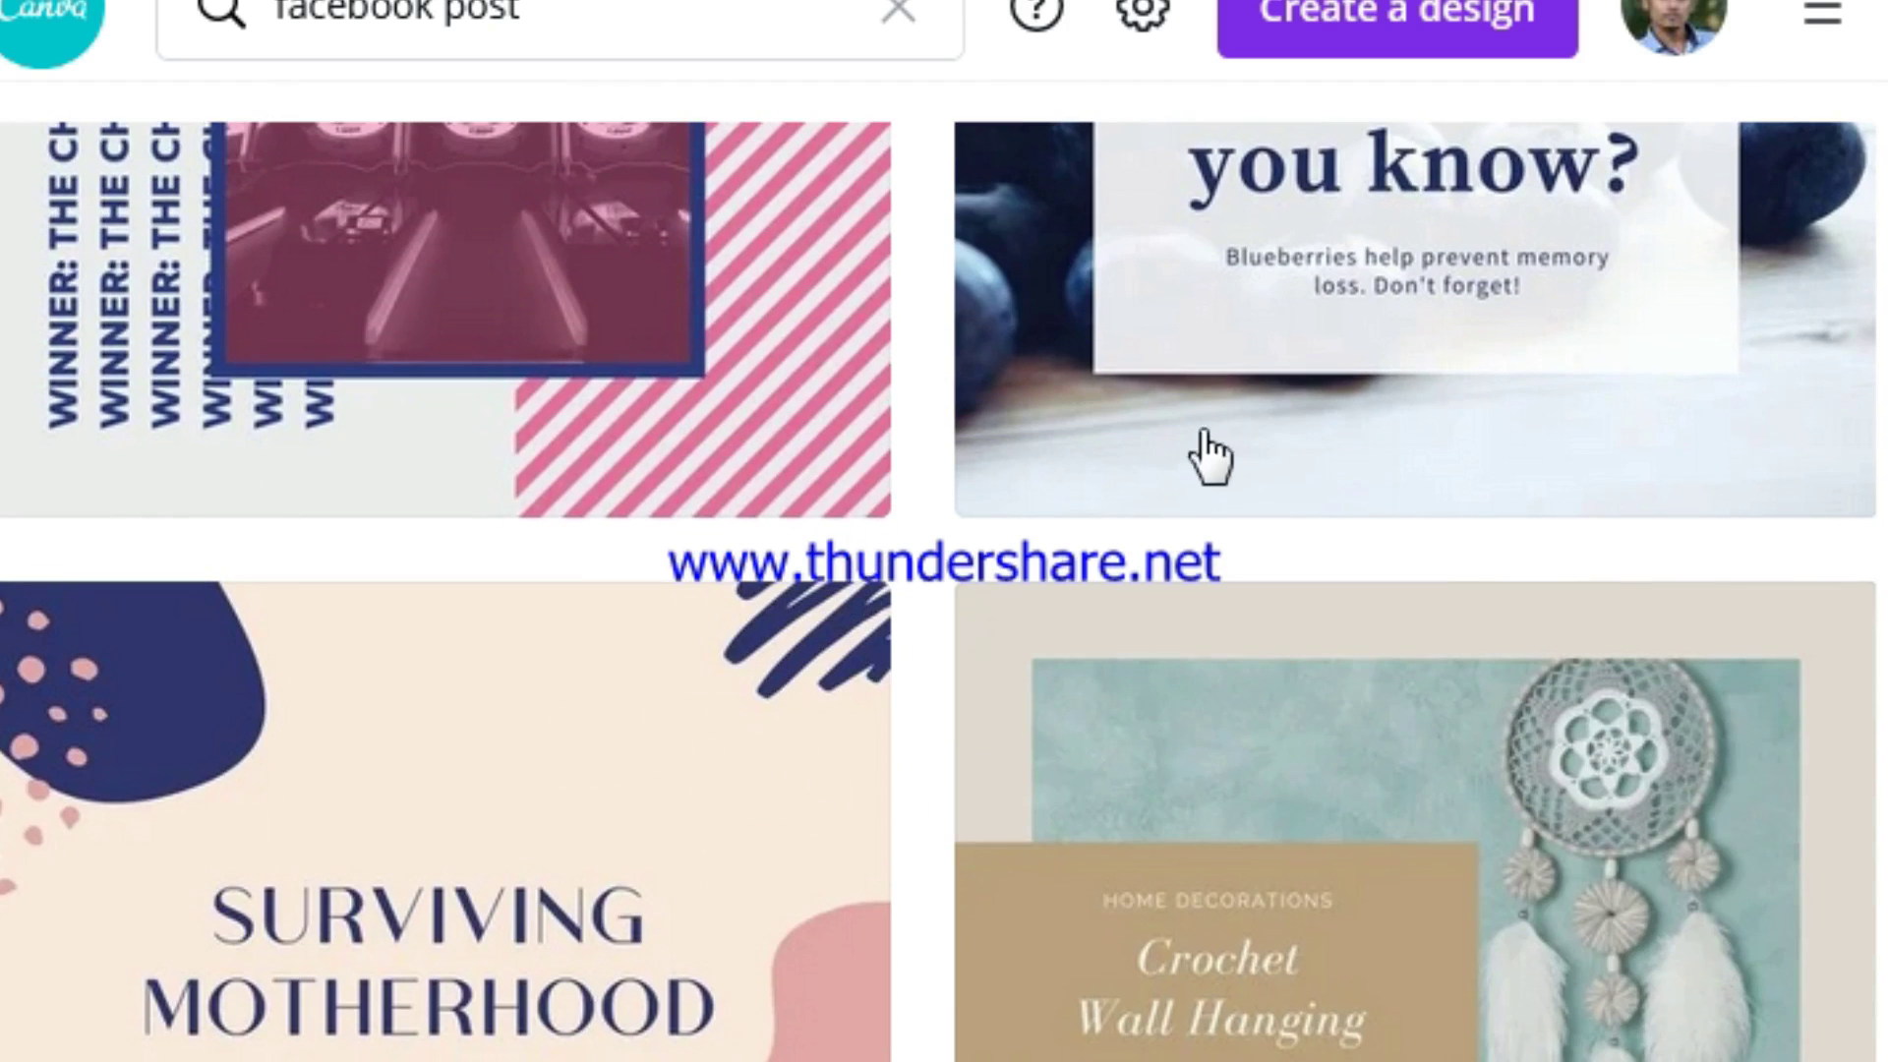
{"action": "scroll", "coordinate": [1095, 557], "scroll_direction": "down", "scroll_amount": 3}
{"action": "scroll", "coordinate": [1099, 582], "scroll_direction": "down", "scroll_amount": 10}
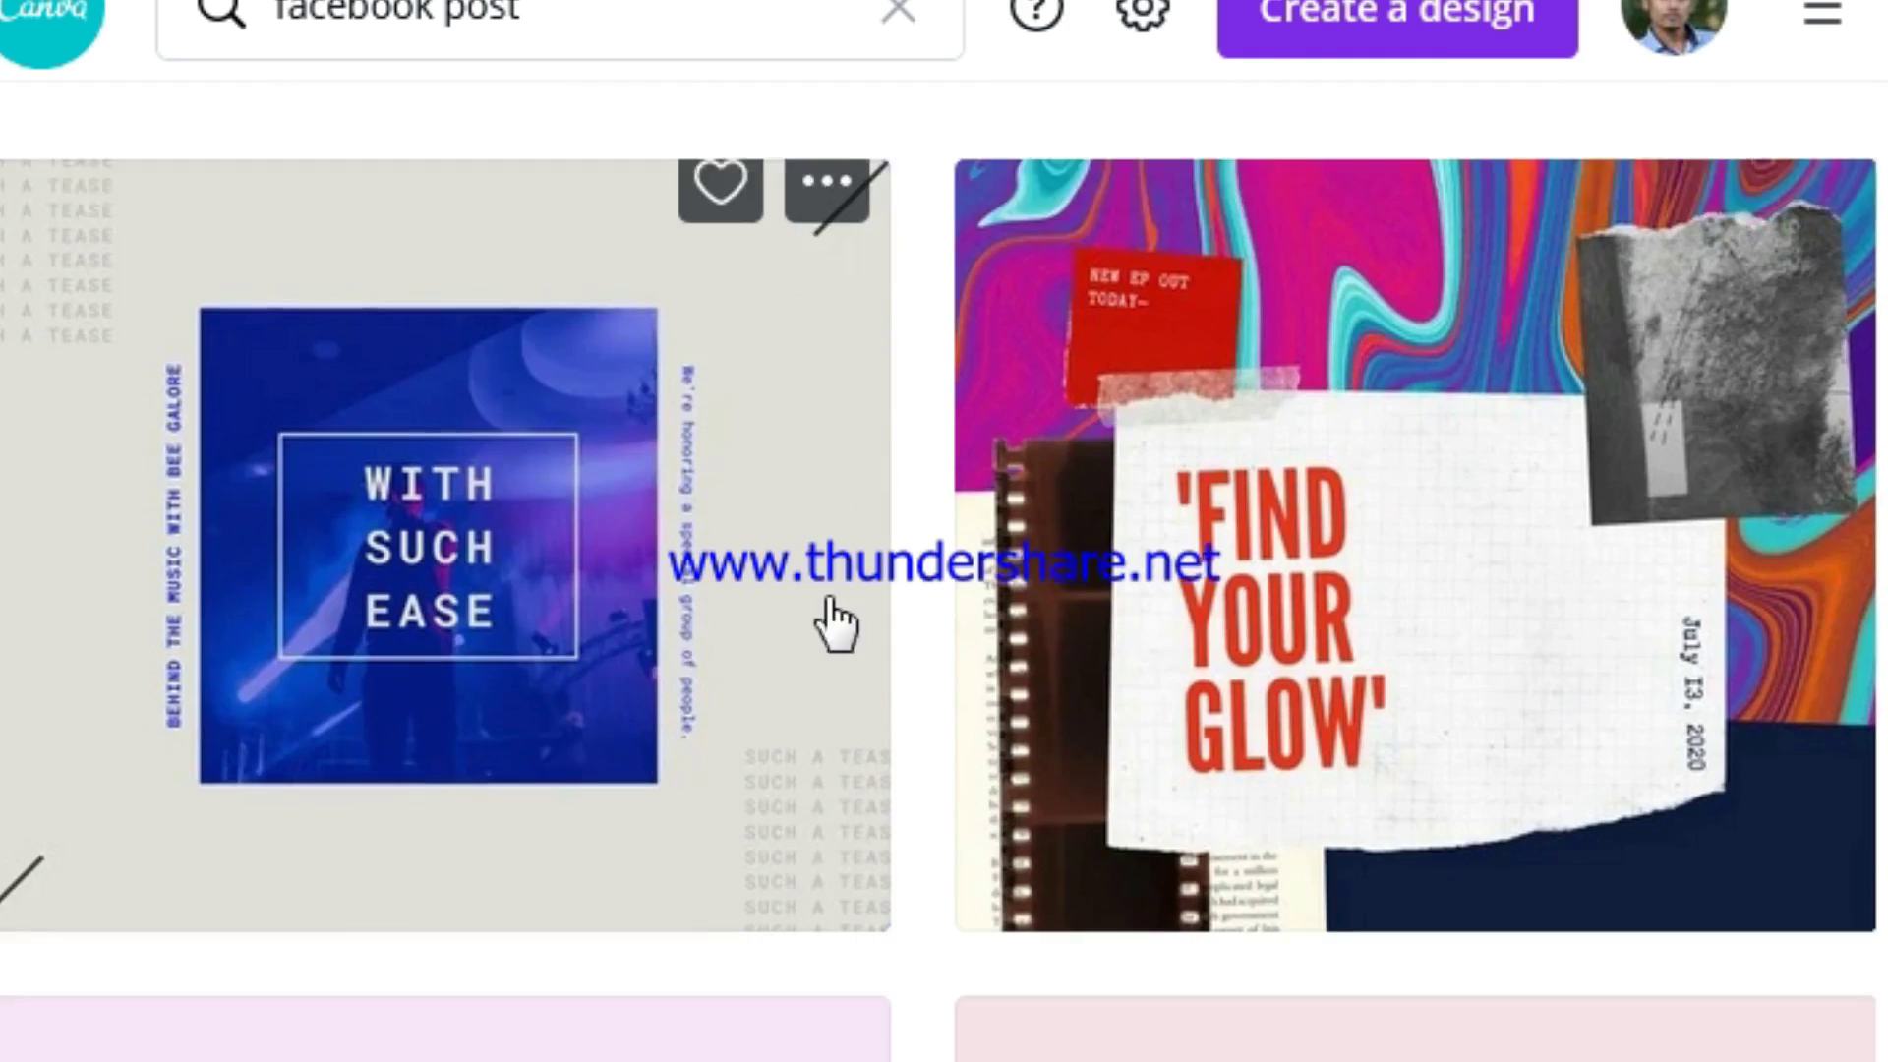
{"action": "scroll", "coordinate": [843, 558], "scroll_direction": "up", "scroll_amount": 5}
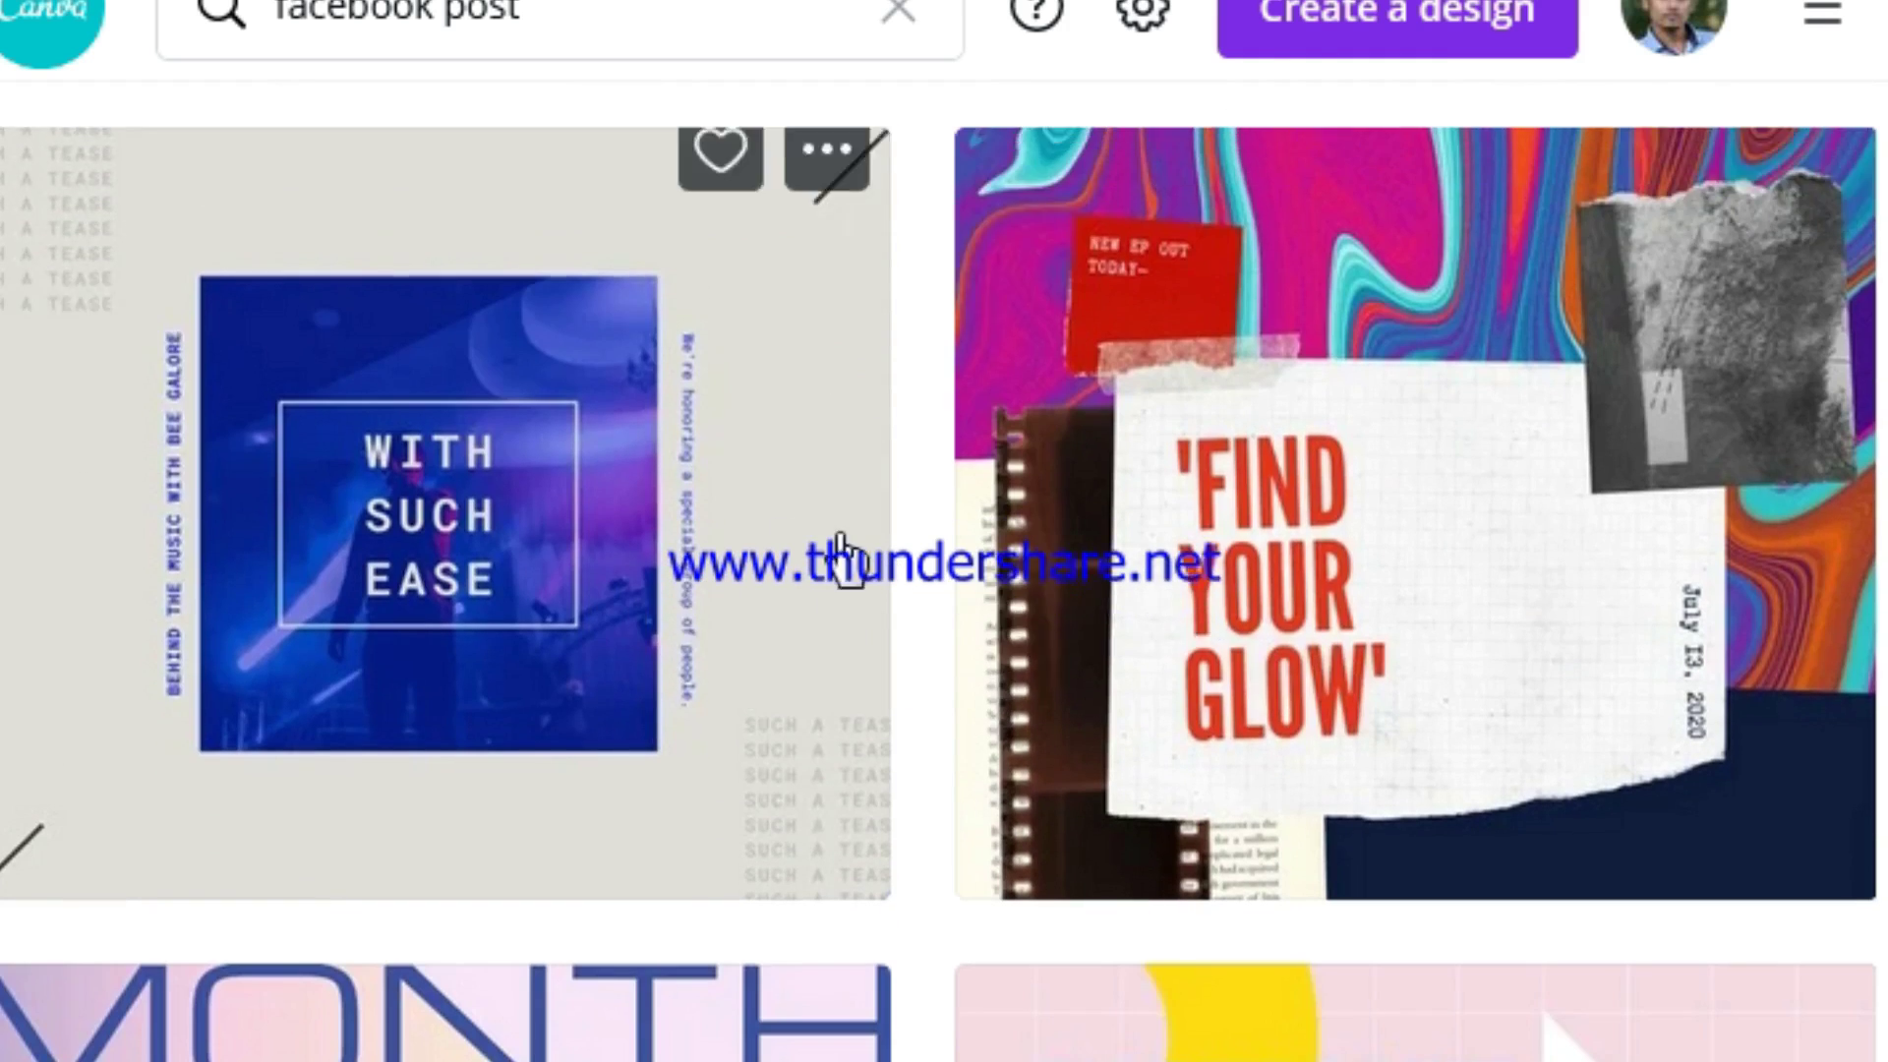
{"action": "scroll", "coordinate": [802, 563], "scroll_direction": "down", "scroll_amount": 5}
{"action": "scroll", "coordinate": [914, 634], "scroll_direction": "down", "scroll_amount": 8}
{"action": "scroll", "coordinate": [872, 539], "scroll_direction": "up", "scroll_amount": 18}
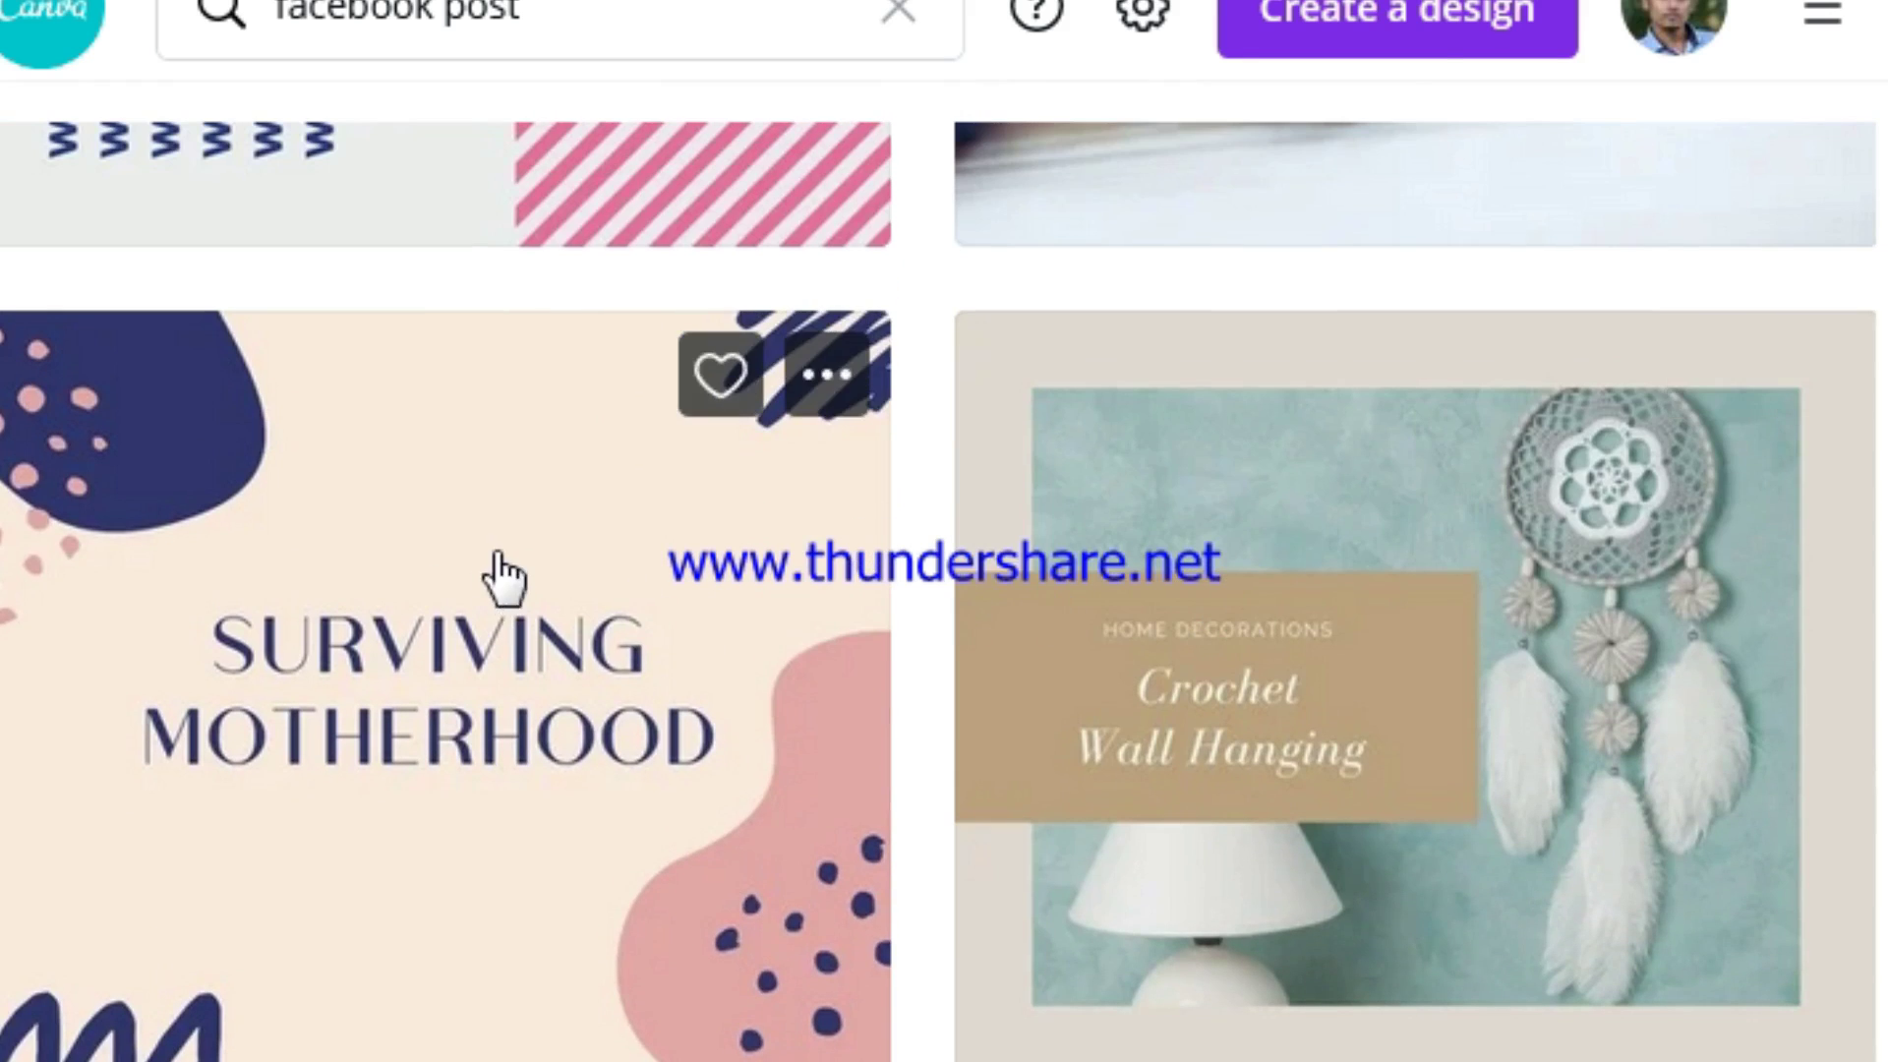
{"action": "scroll", "coordinate": [497, 577], "scroll_direction": "down", "scroll_amount": 10}
{"action": "scroll", "coordinate": [1219, 735], "scroll_direction": "down", "scroll_amount": 8}
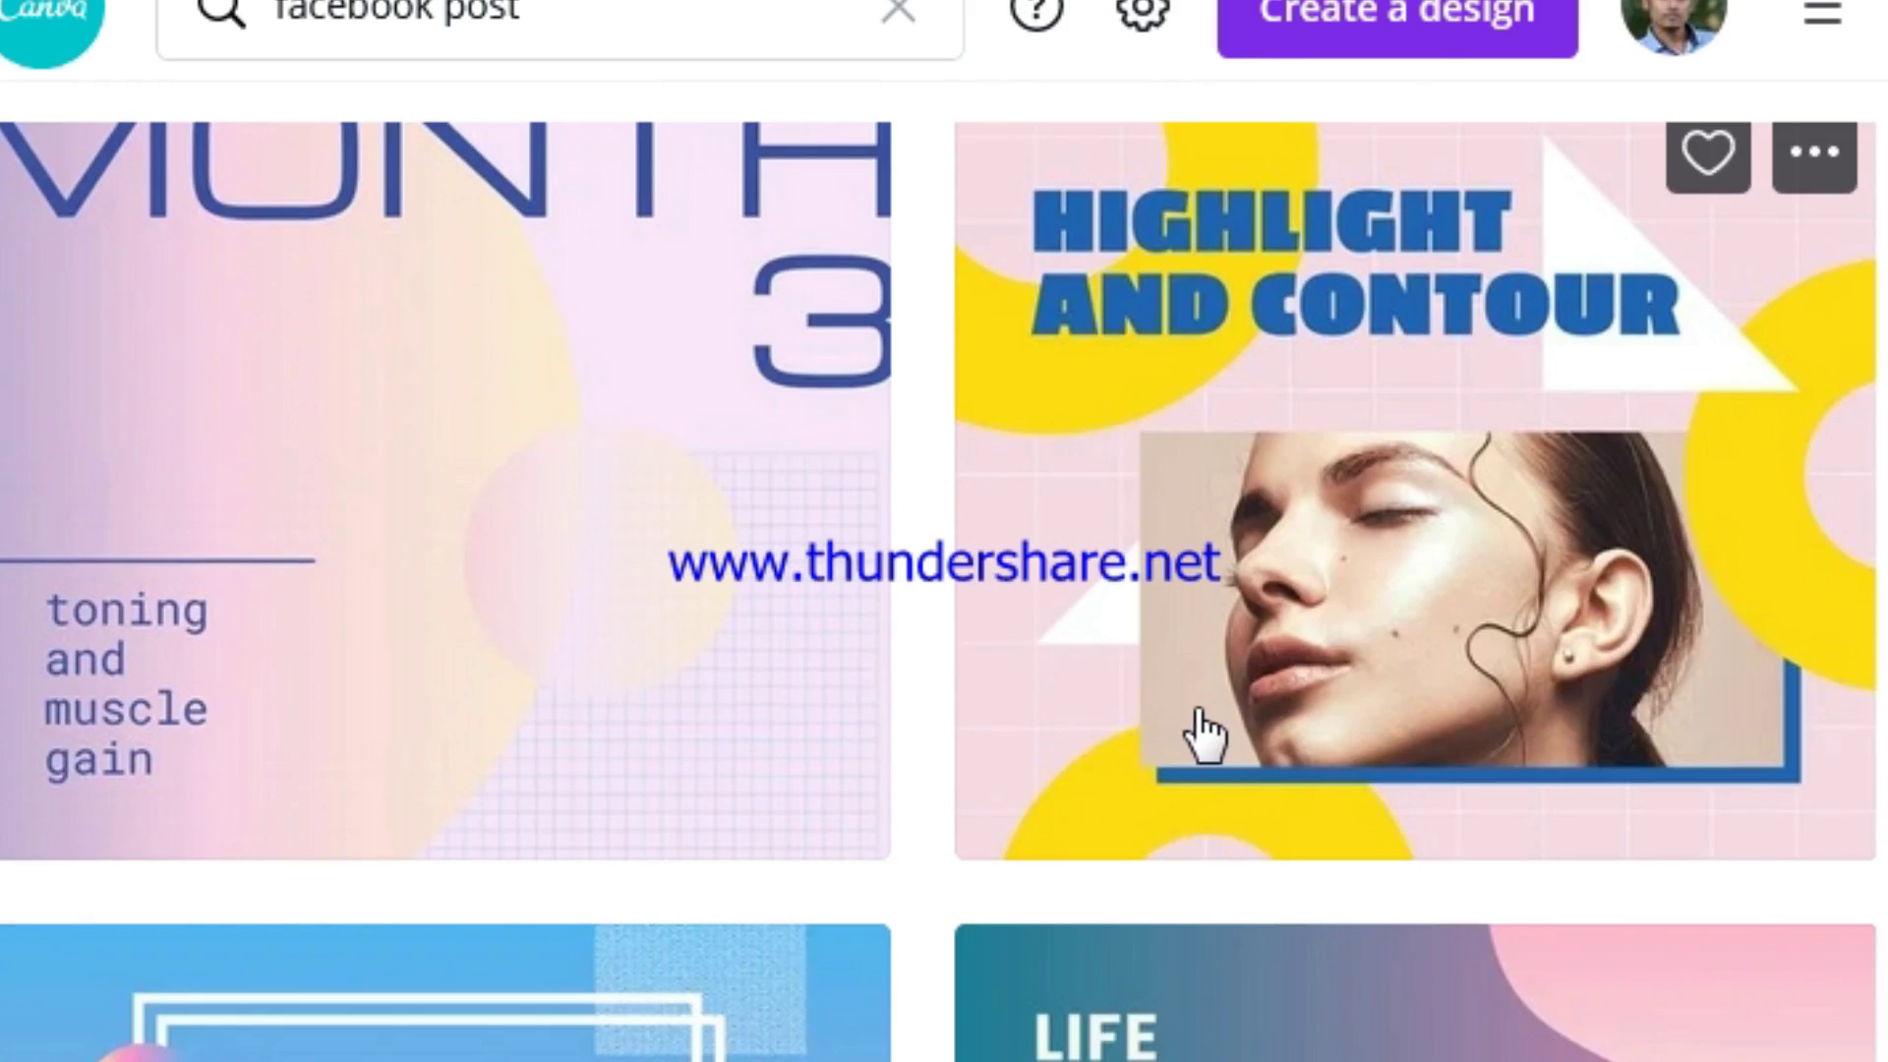
{"action": "scroll", "coordinate": [1067, 747], "scroll_direction": "down", "scroll_amount": 8}
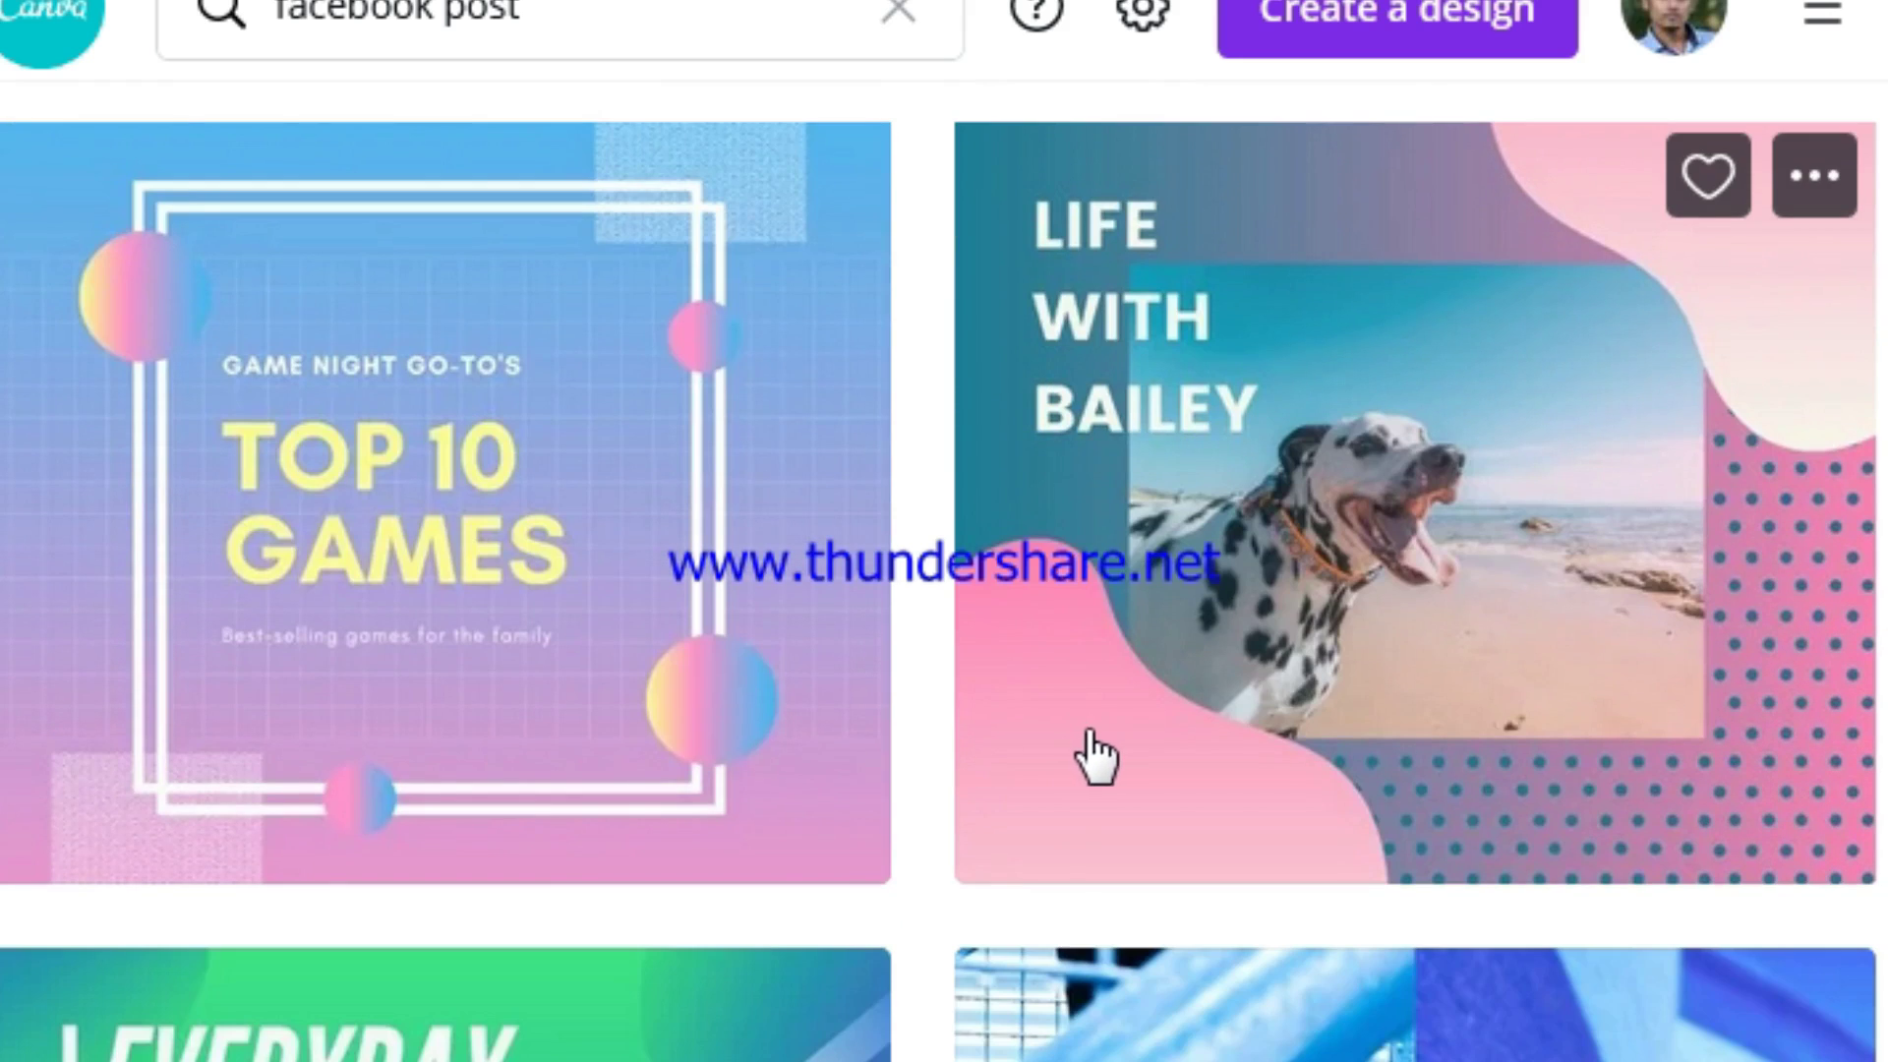
{"action": "scroll", "coordinate": [551, 599], "scroll_direction": "down", "scroll_amount": 5}
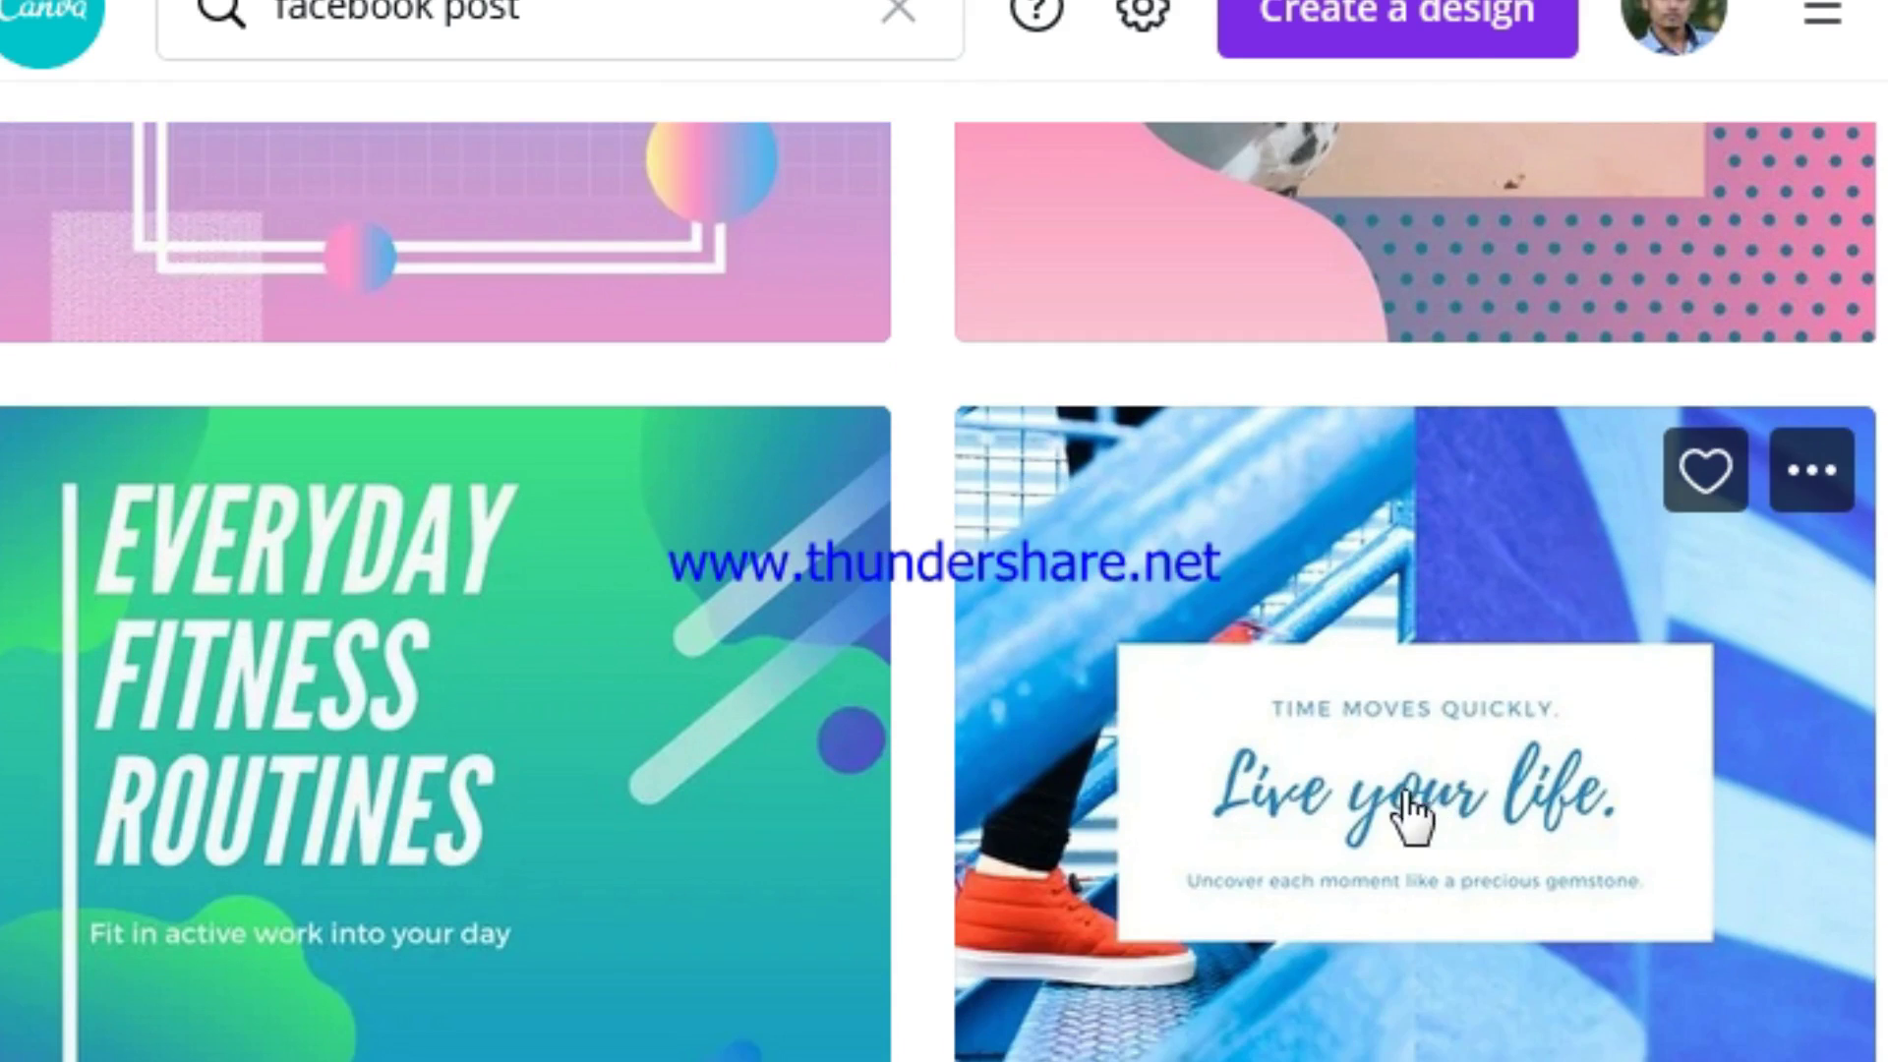
{"action": "scroll", "coordinate": [687, 675], "scroll_direction": "down", "scroll_amount": 5}
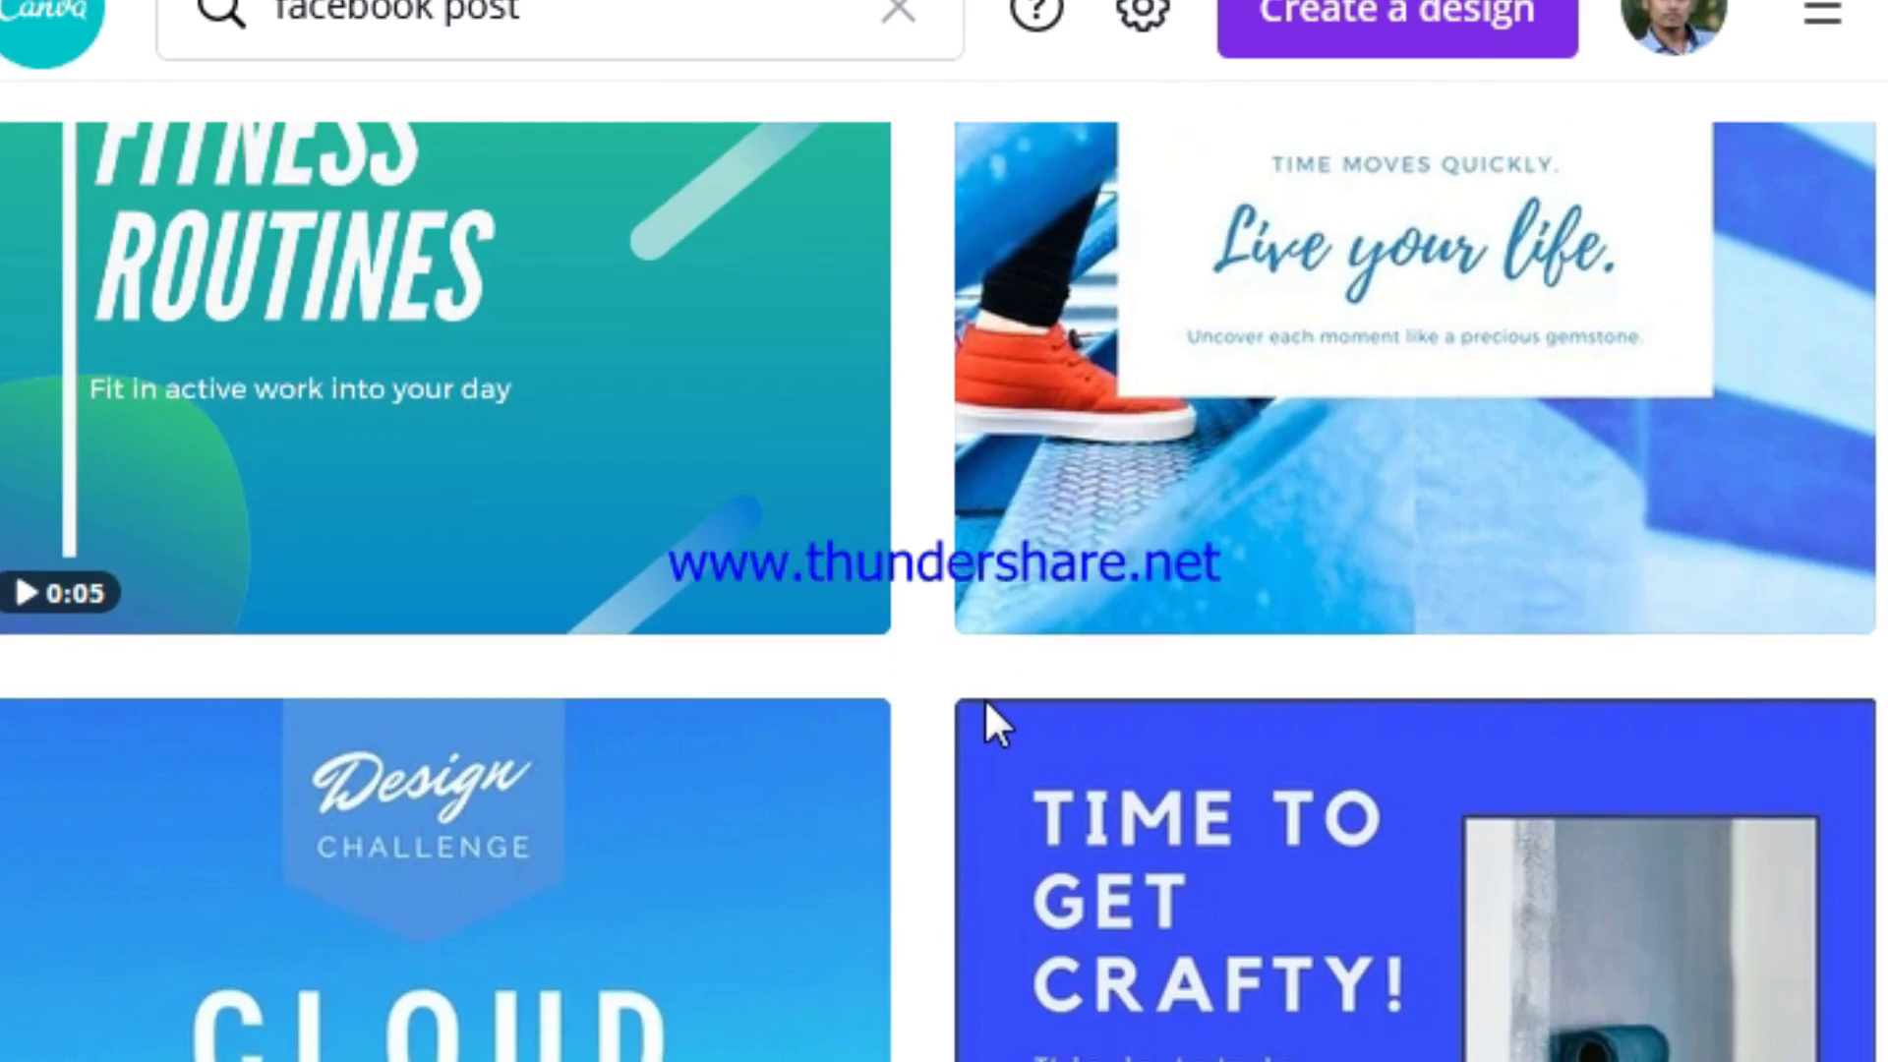
{"action": "scroll", "coordinate": [986, 721], "scroll_direction": "down", "scroll_amount": 8}
{"action": "scroll", "coordinate": [1099, 757], "scroll_direction": "down", "scroll_amount": 4}
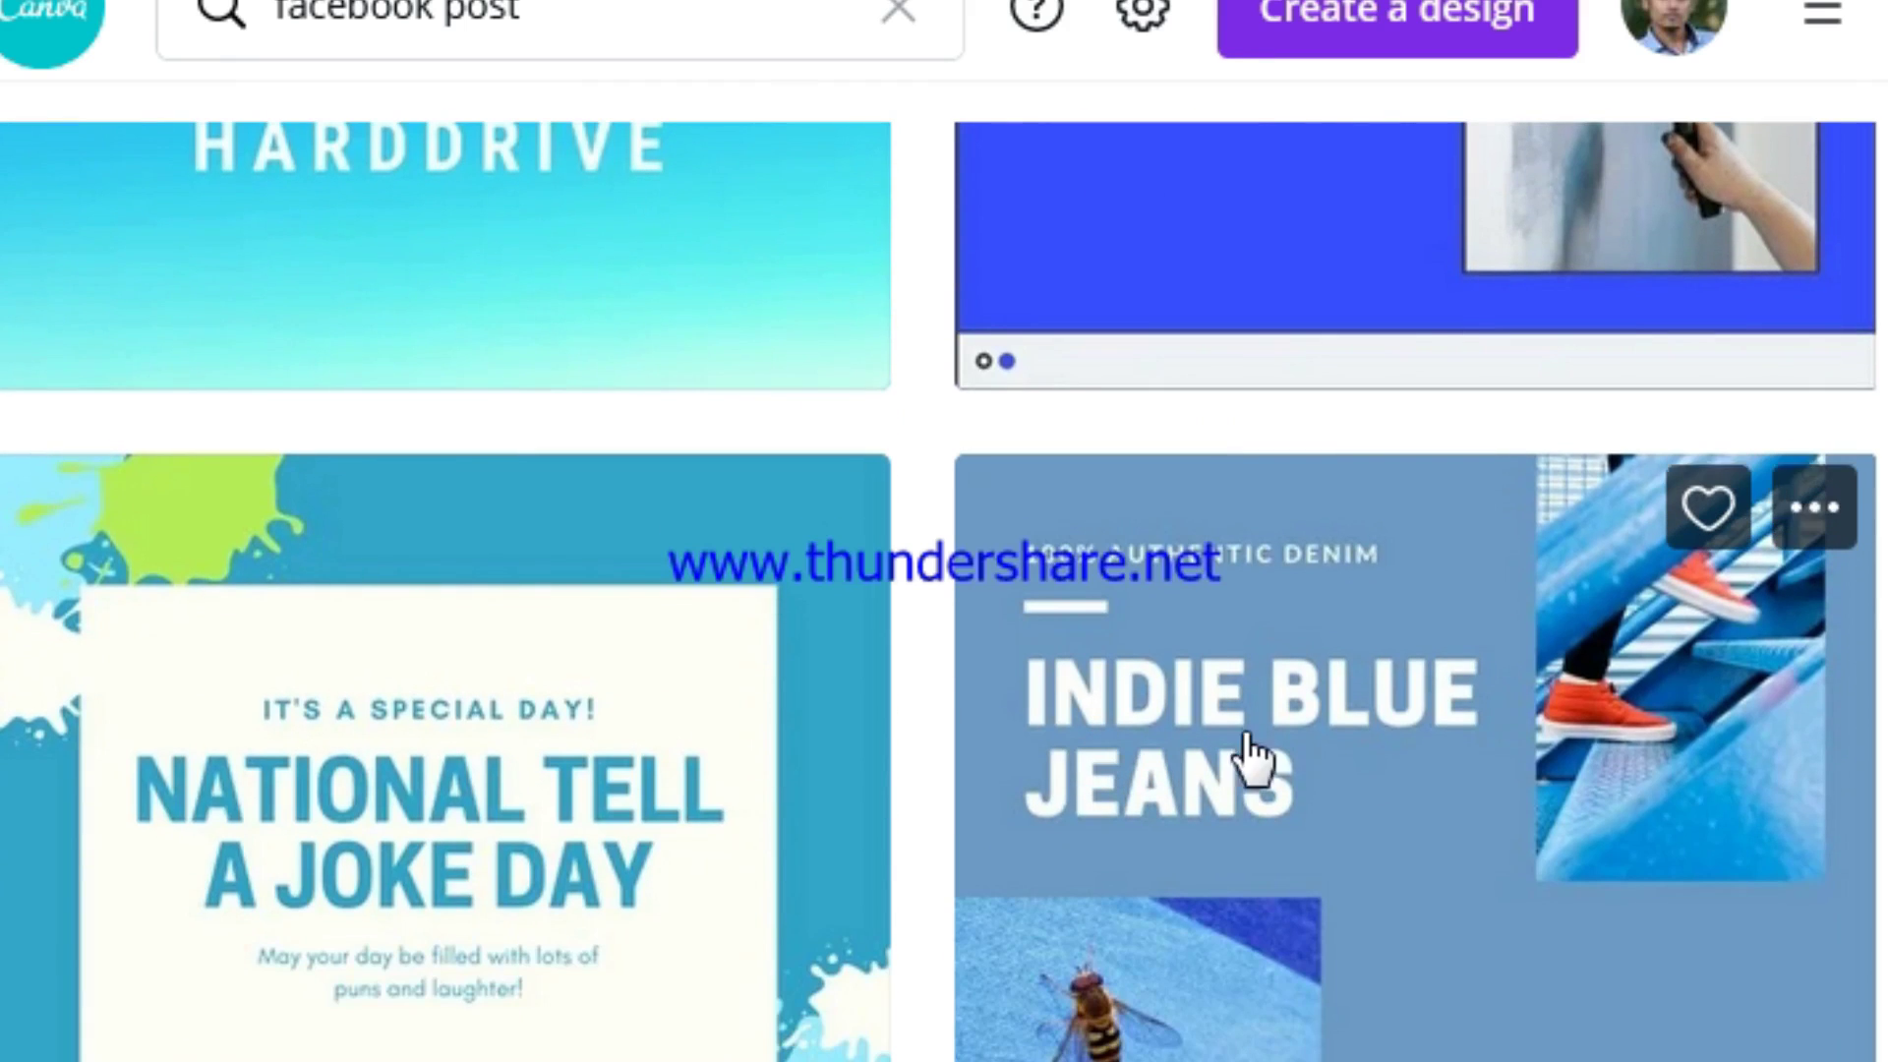
Browse the Facebook Post templates and open the "Have an amazing one" birthday design with the man in a hat.
{"action": "scroll", "coordinate": [1130, 771], "scroll_direction": "down", "scroll_amount": 15}
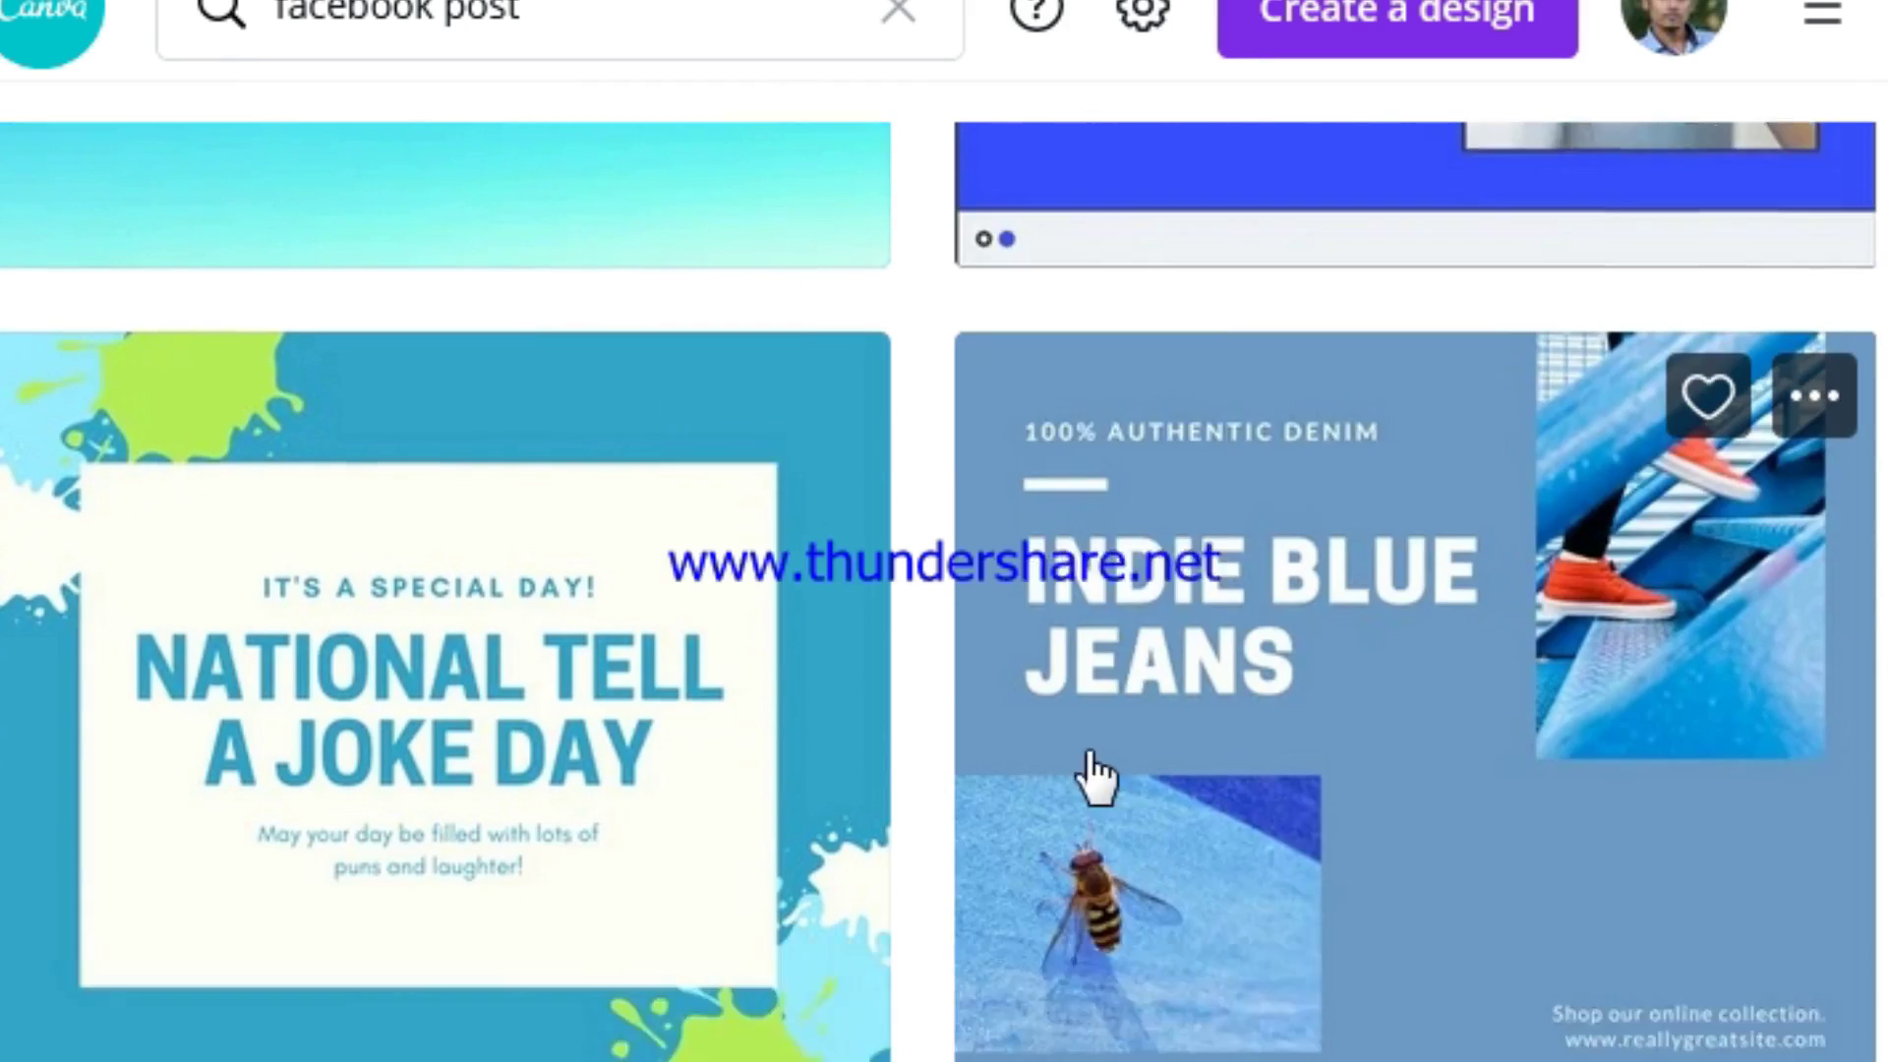
{"action": "scroll", "coordinate": [1008, 716], "scroll_direction": "down", "scroll_amount": 15}
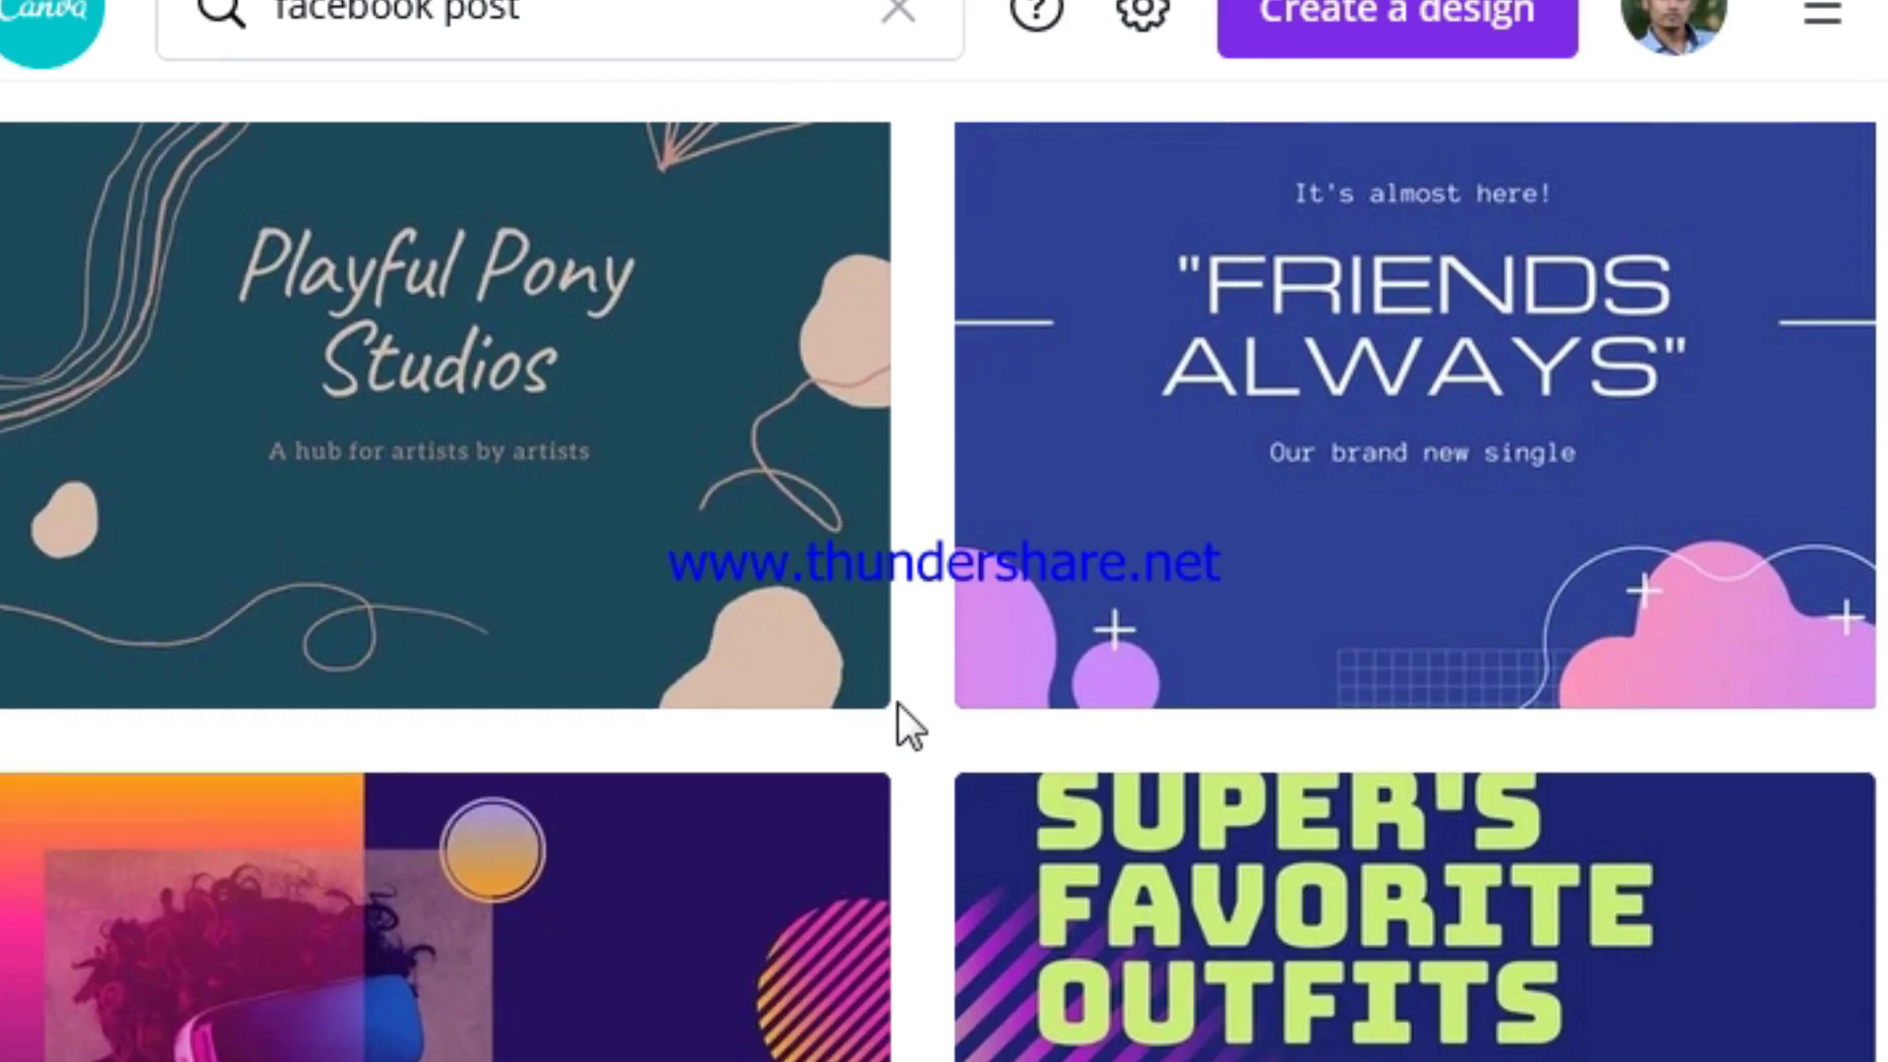
{"action": "scroll", "coordinate": [653, 611], "scroll_direction": "down", "scroll_amount": 8}
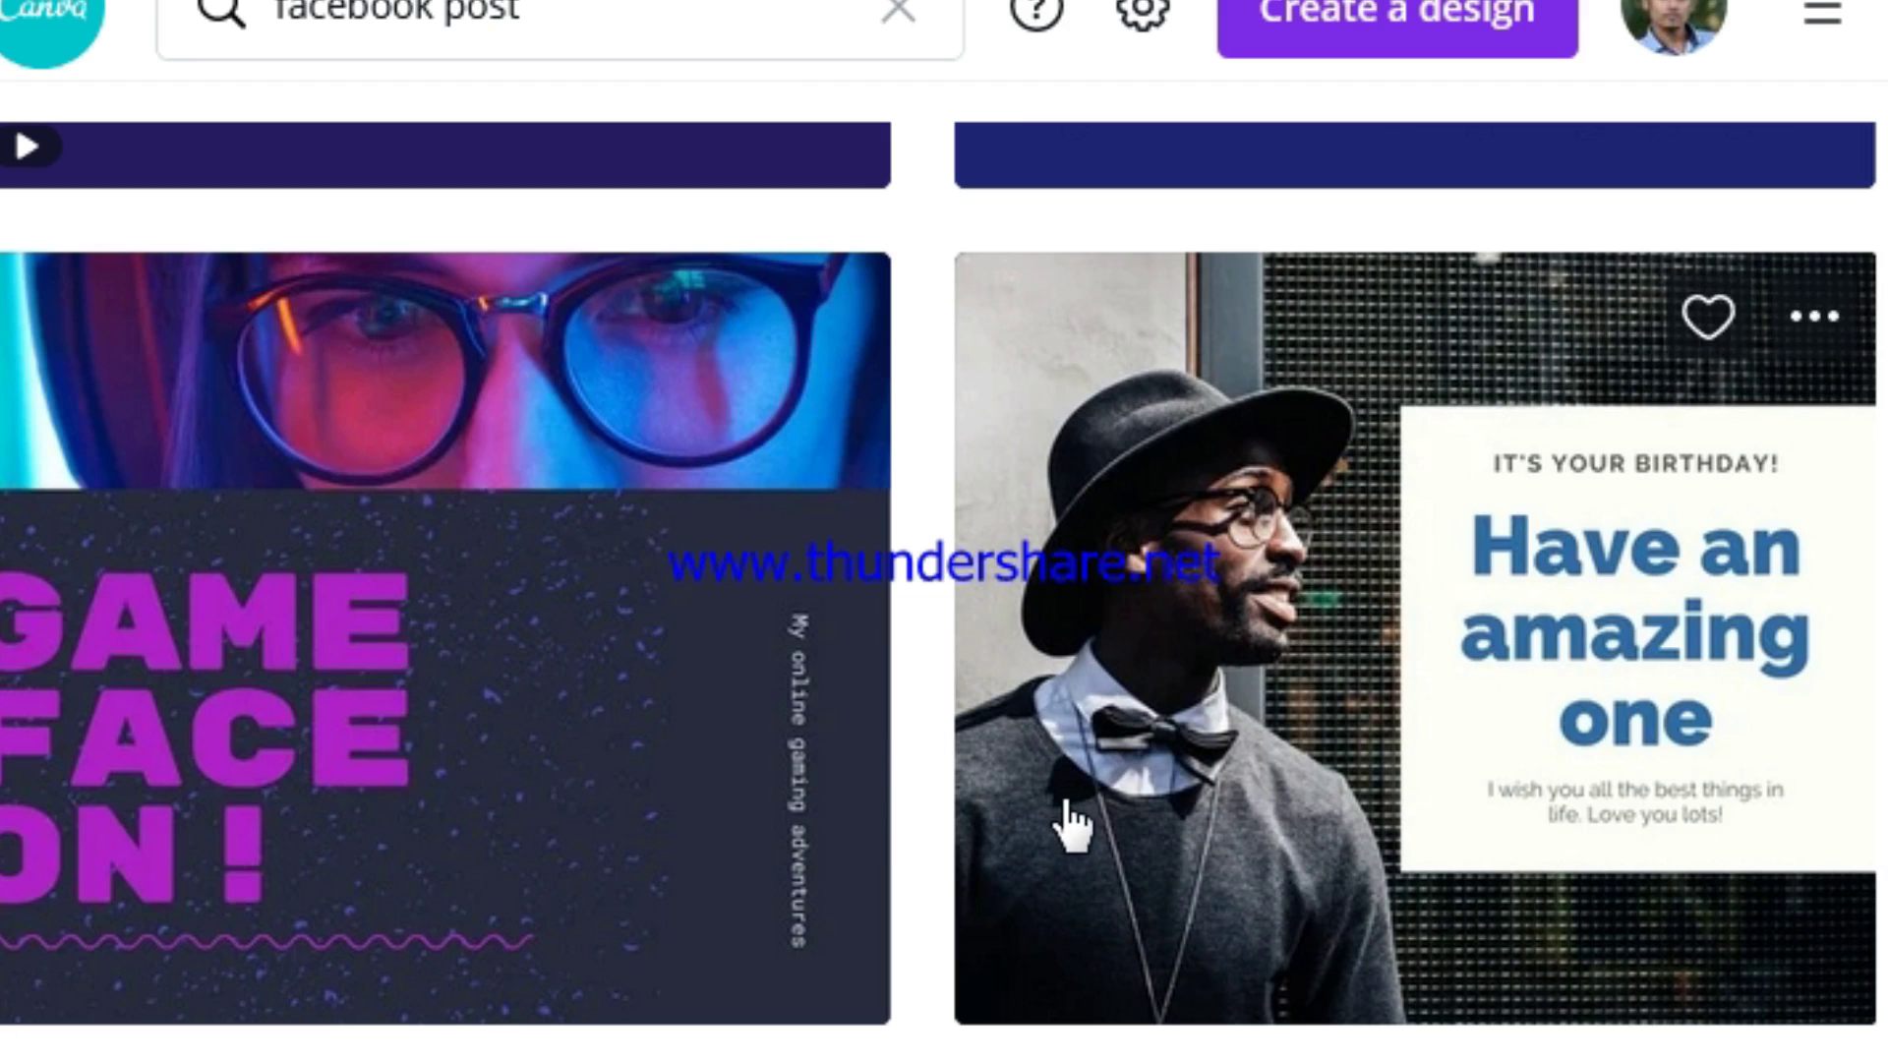
{"action": "scroll", "coordinate": [767, 772], "scroll_direction": "down", "scroll_amount": 12}
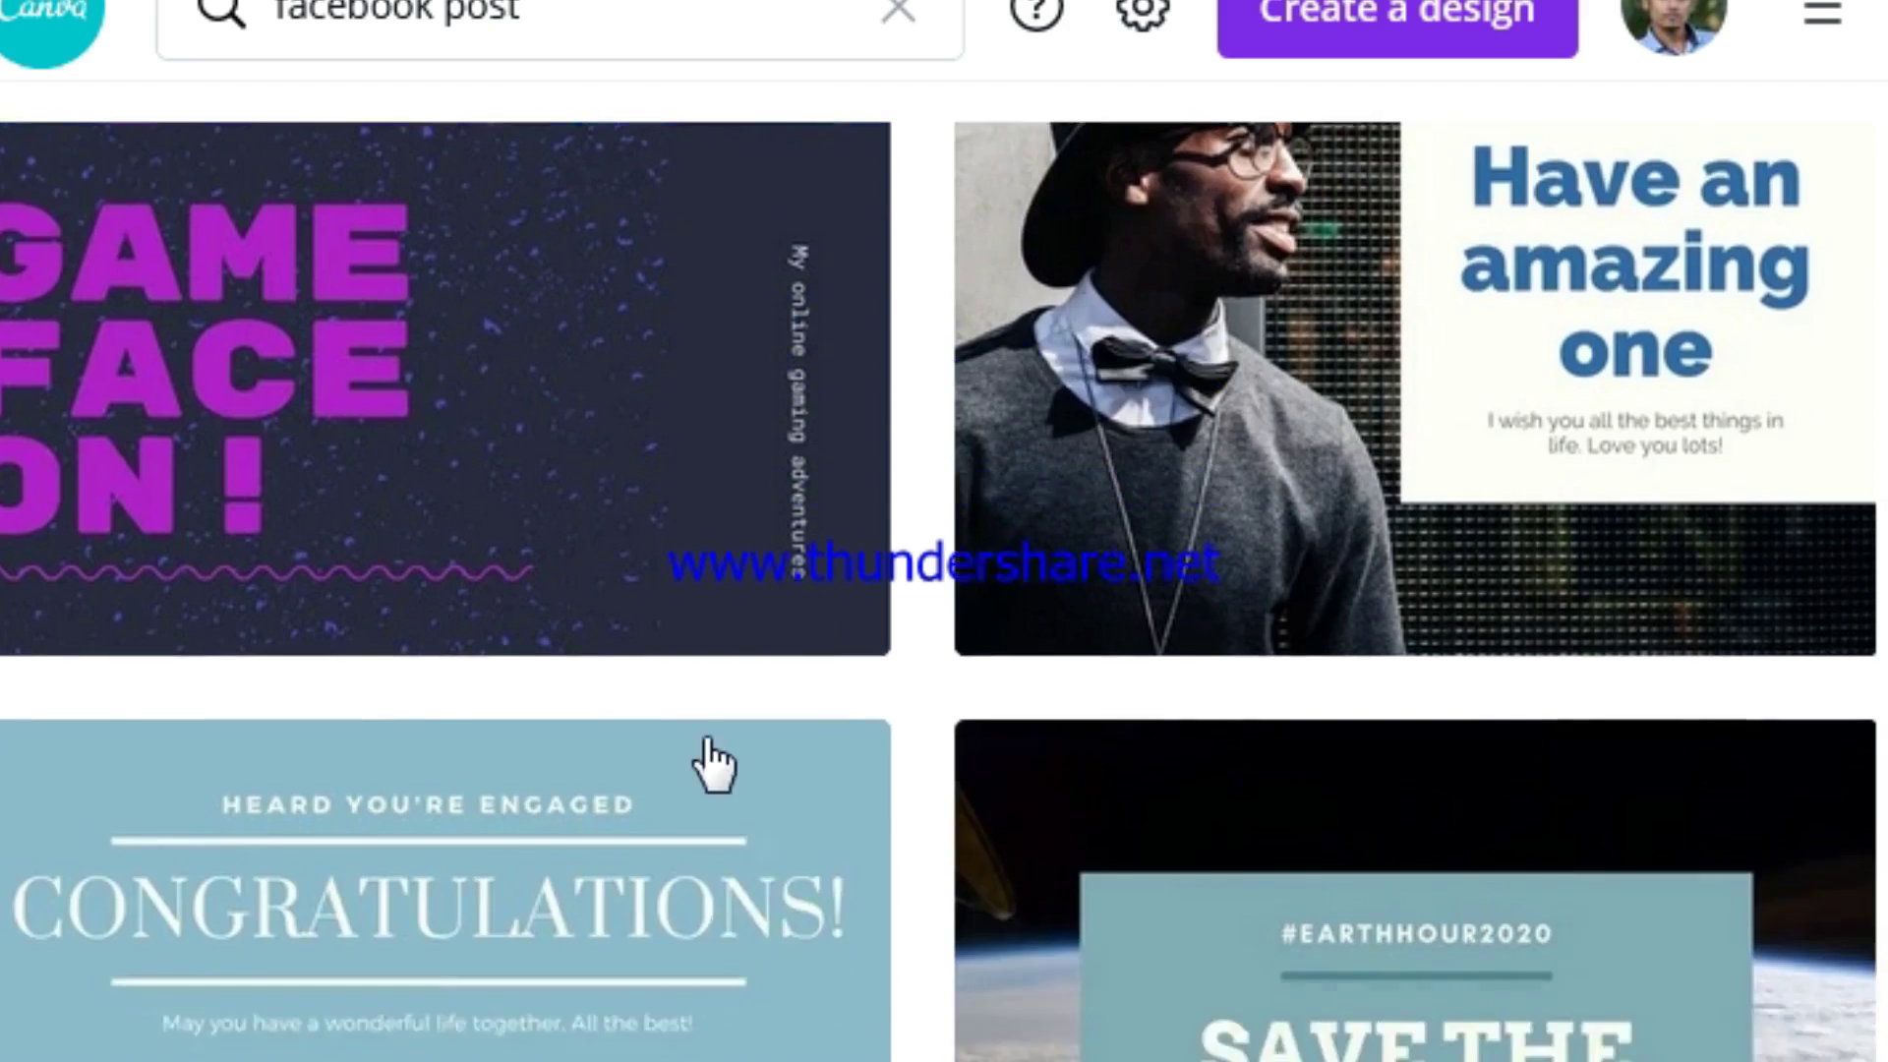
{"action": "scroll", "coordinate": [793, 752], "scroll_direction": "down", "scroll_amount": 3}
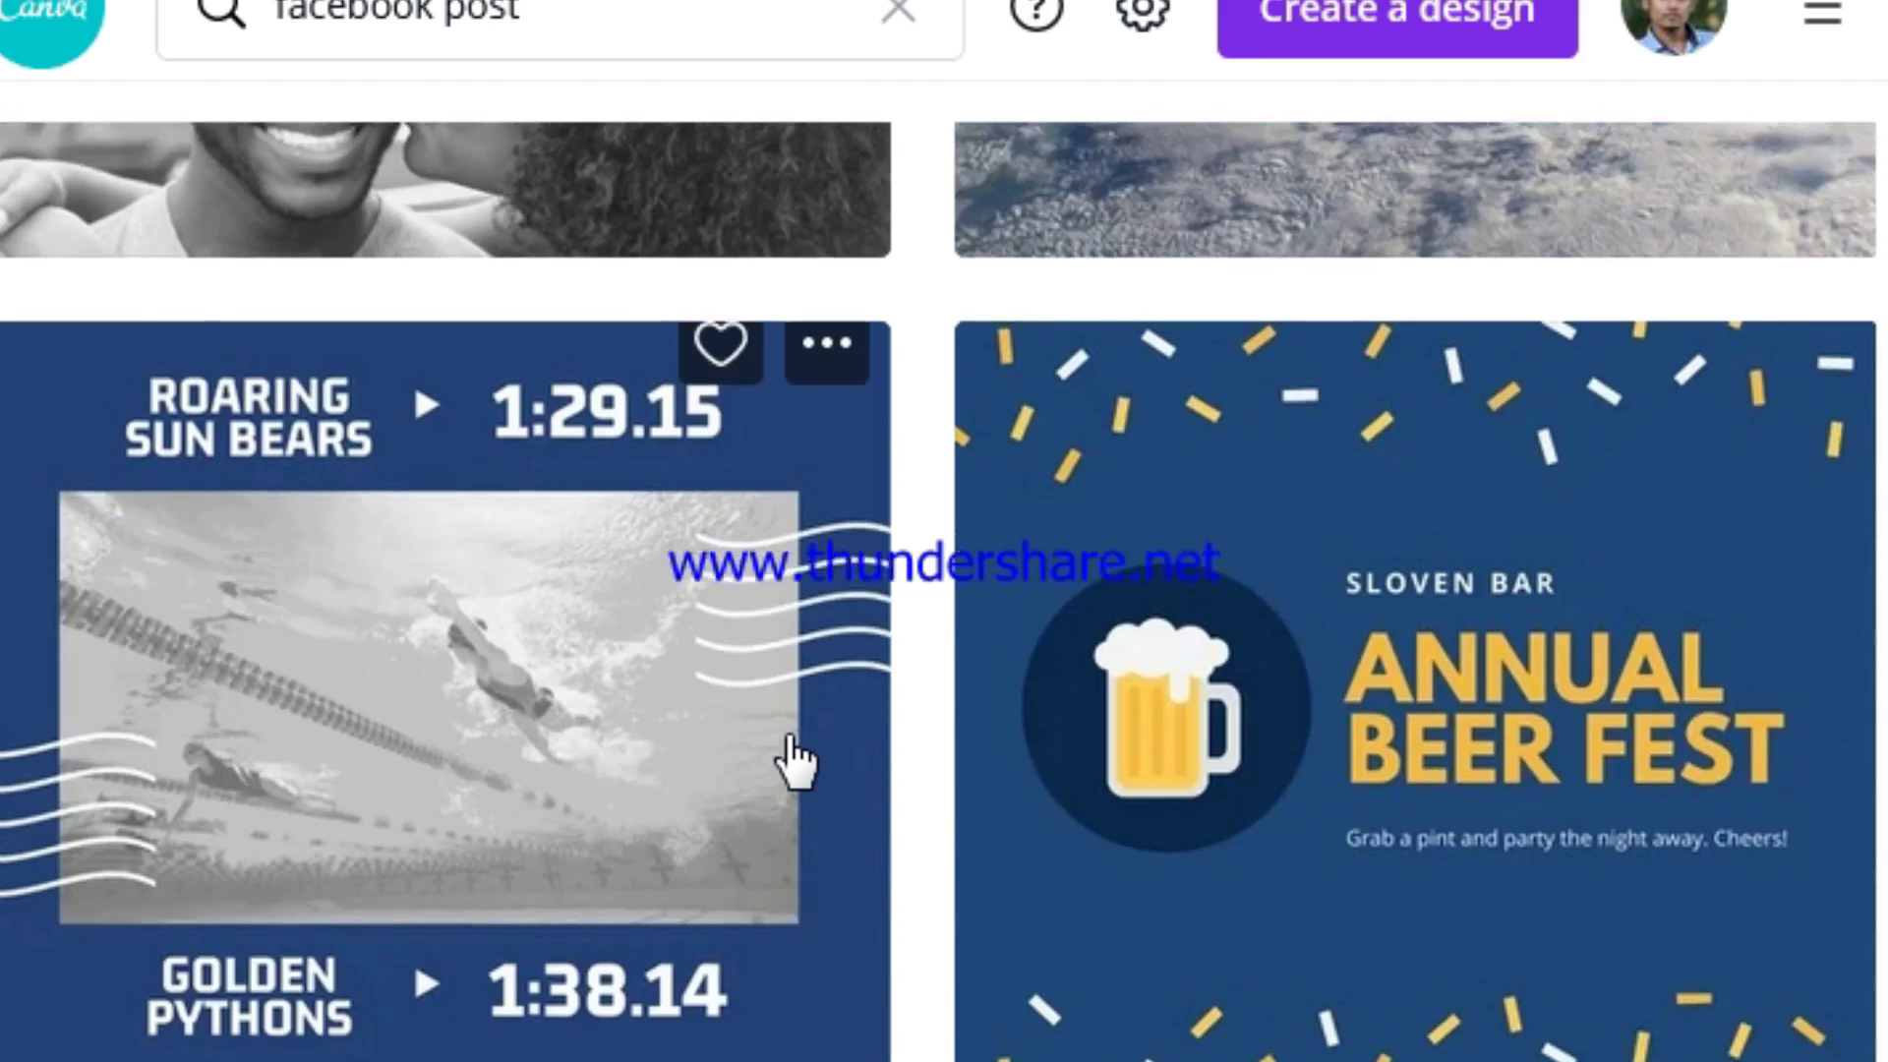
{"action": "scroll", "coordinate": [1329, 620], "scroll_direction": "up", "scroll_amount": 9}
{"action": "scroll", "coordinate": [1327, 649], "scroll_direction": "down", "scroll_amount": 11}
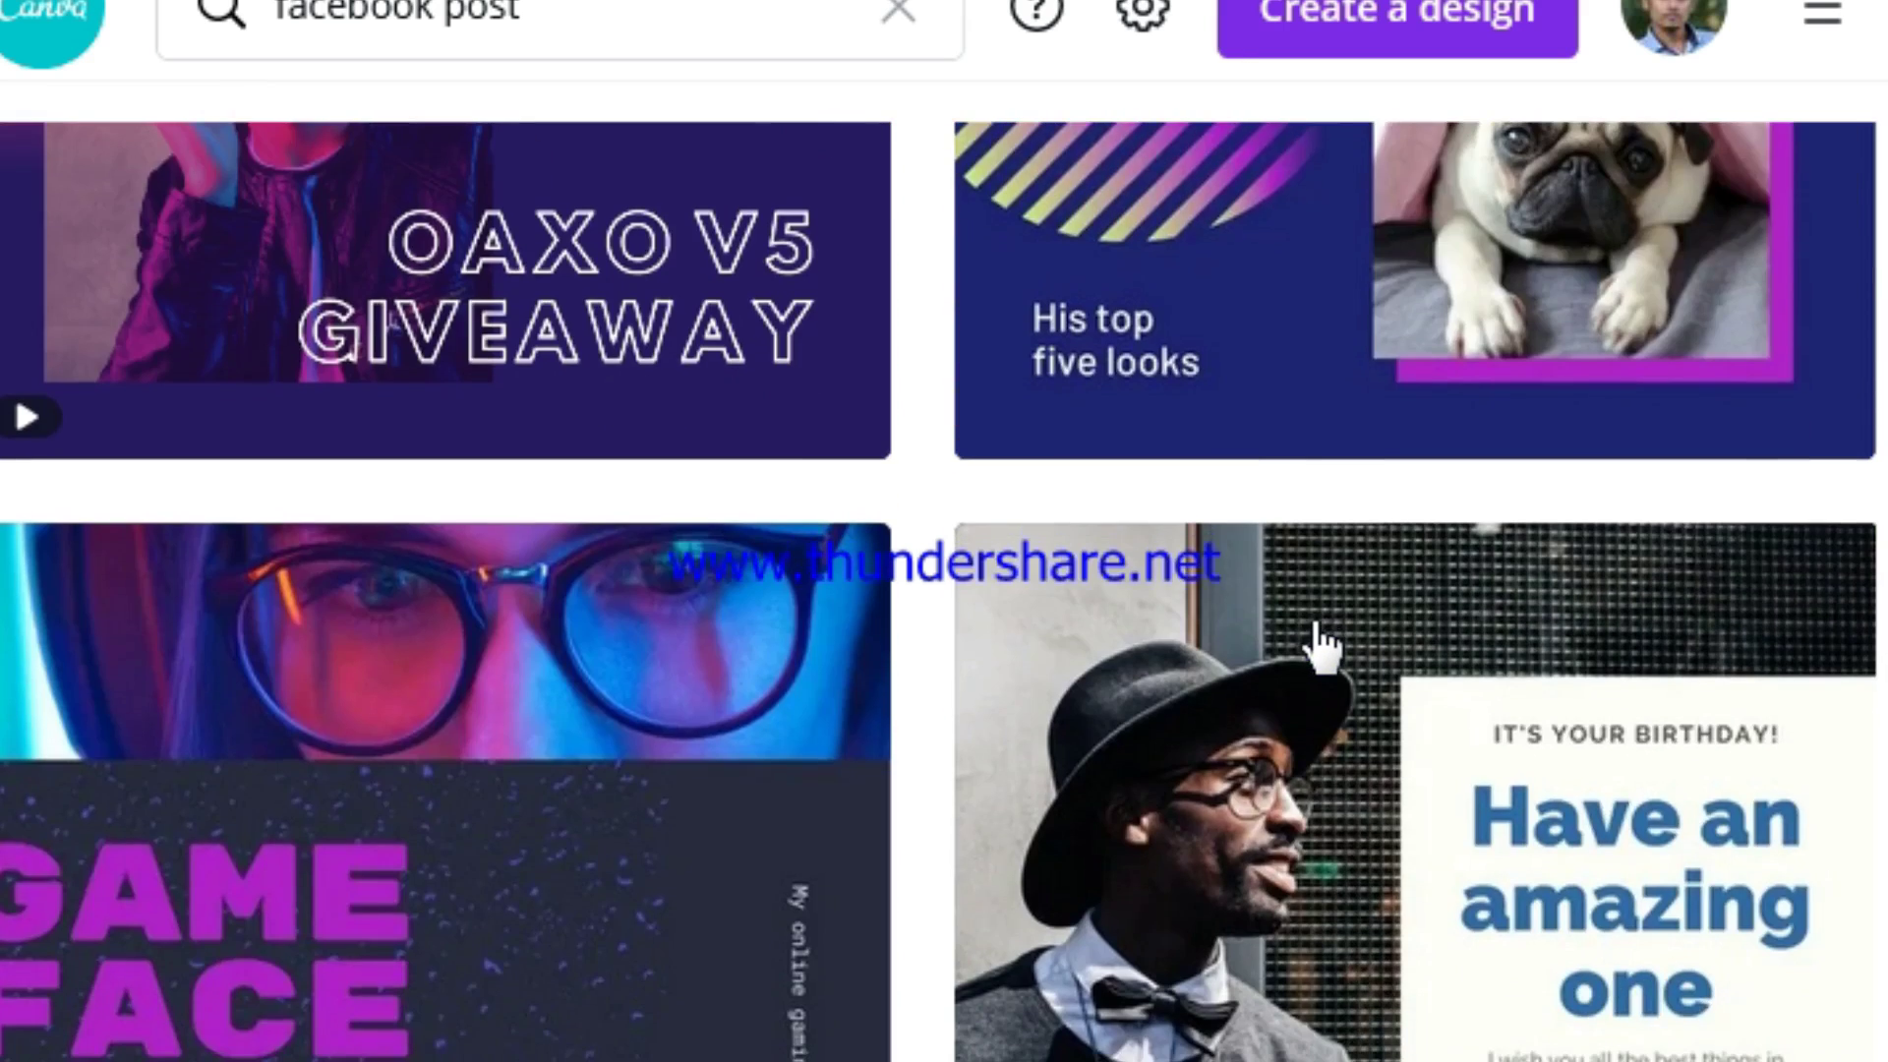
{"action": "scroll", "coordinate": [1317, 651], "scroll_direction": "up", "scroll_amount": 3}
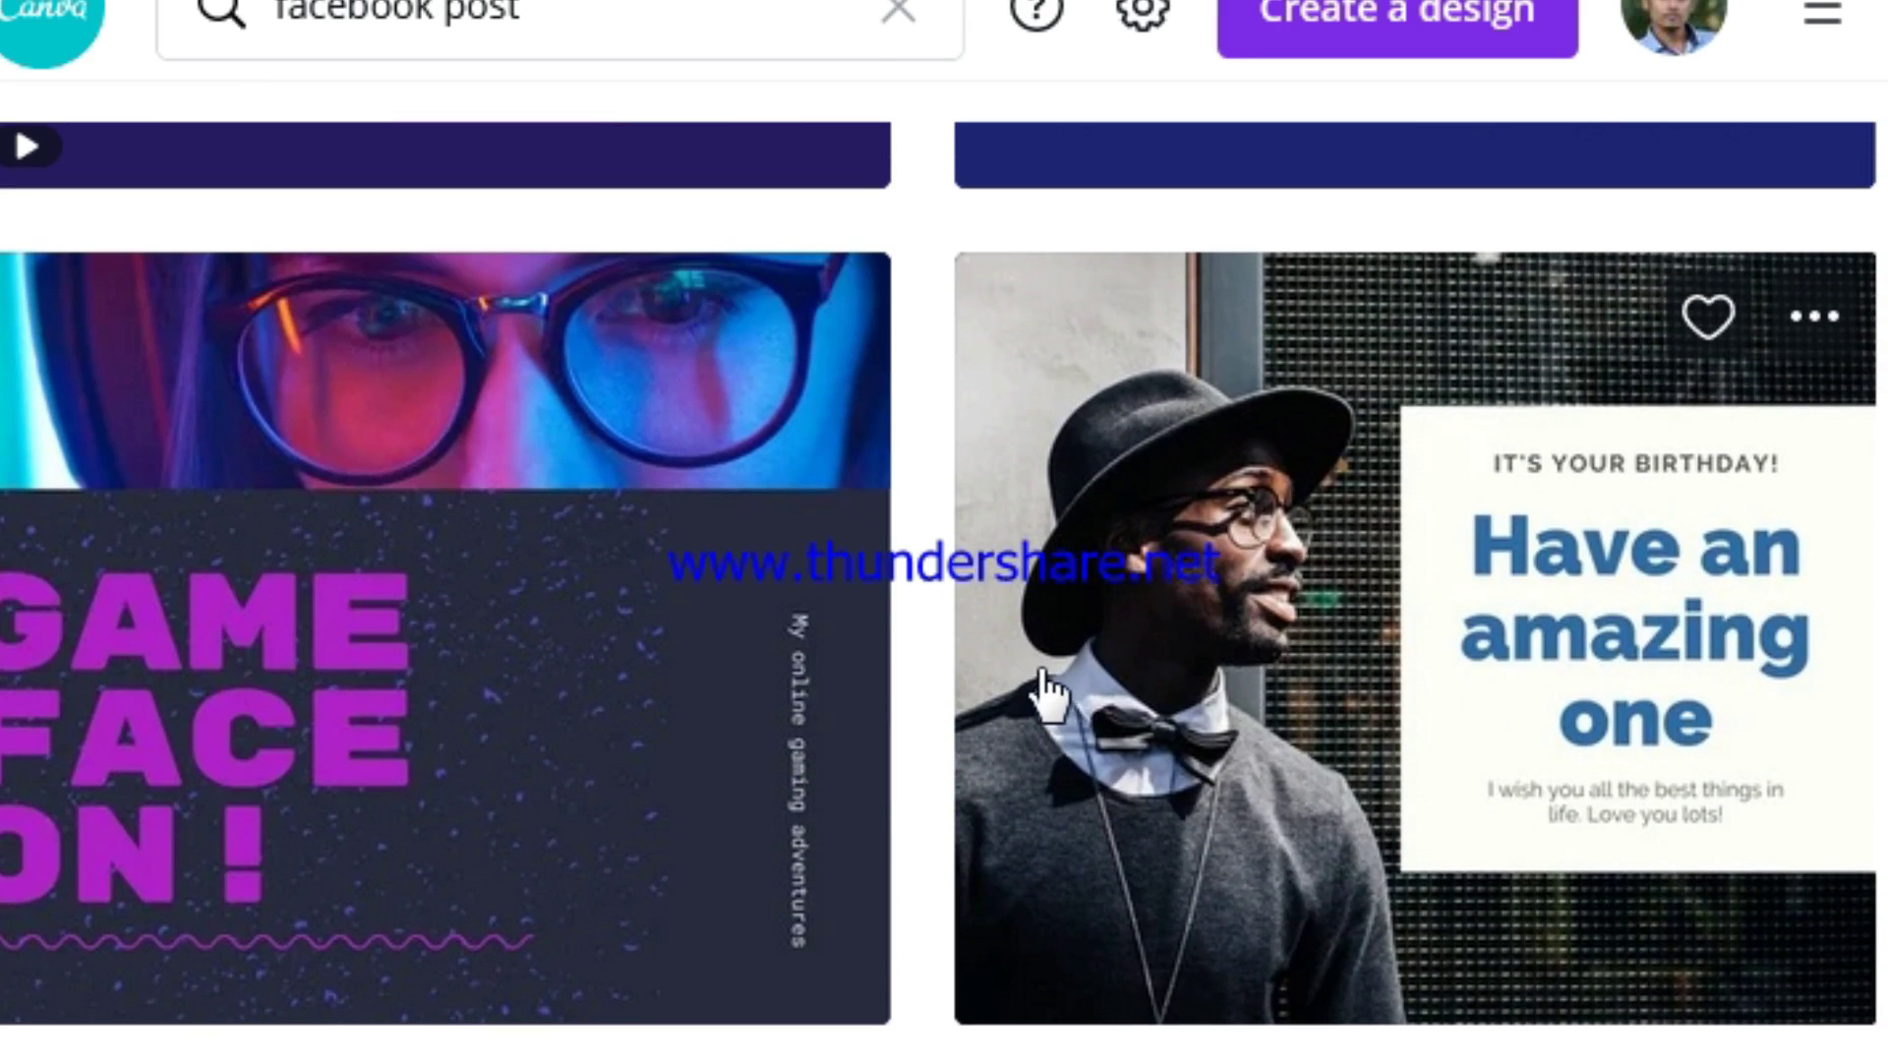
{"action": "scroll", "coordinate": [1027, 671], "scroll_direction": "up", "scroll_amount": 3}
{"action": "scroll", "coordinate": [1013, 661], "scroll_direction": "up", "scroll_amount": 8}
{"action": "scroll", "coordinate": [1023, 666], "scroll_direction": "down", "scroll_amount": 11}
{"action": "left_click", "coordinate": [1291, 651]}
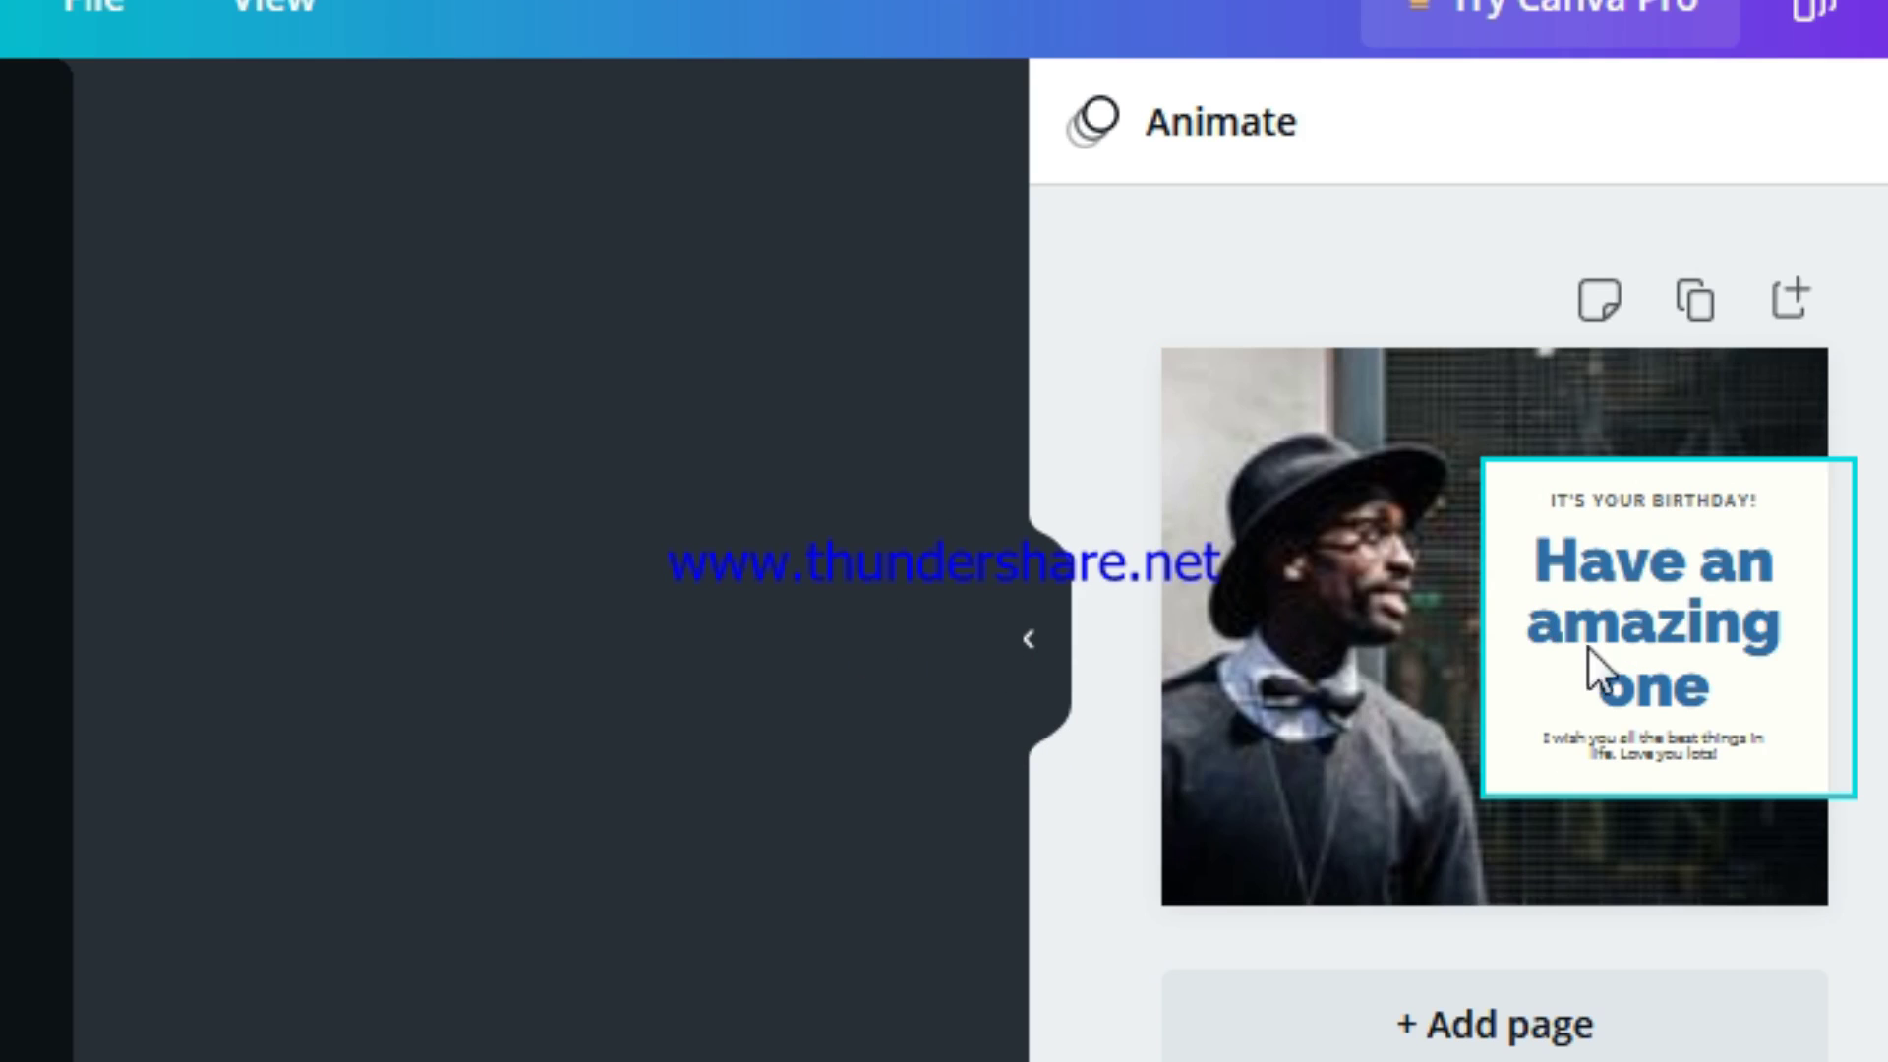
Select the template's background photo and look through the content categories available for editing the design.
{"action": "left_click", "coordinate": [1353, 597]}
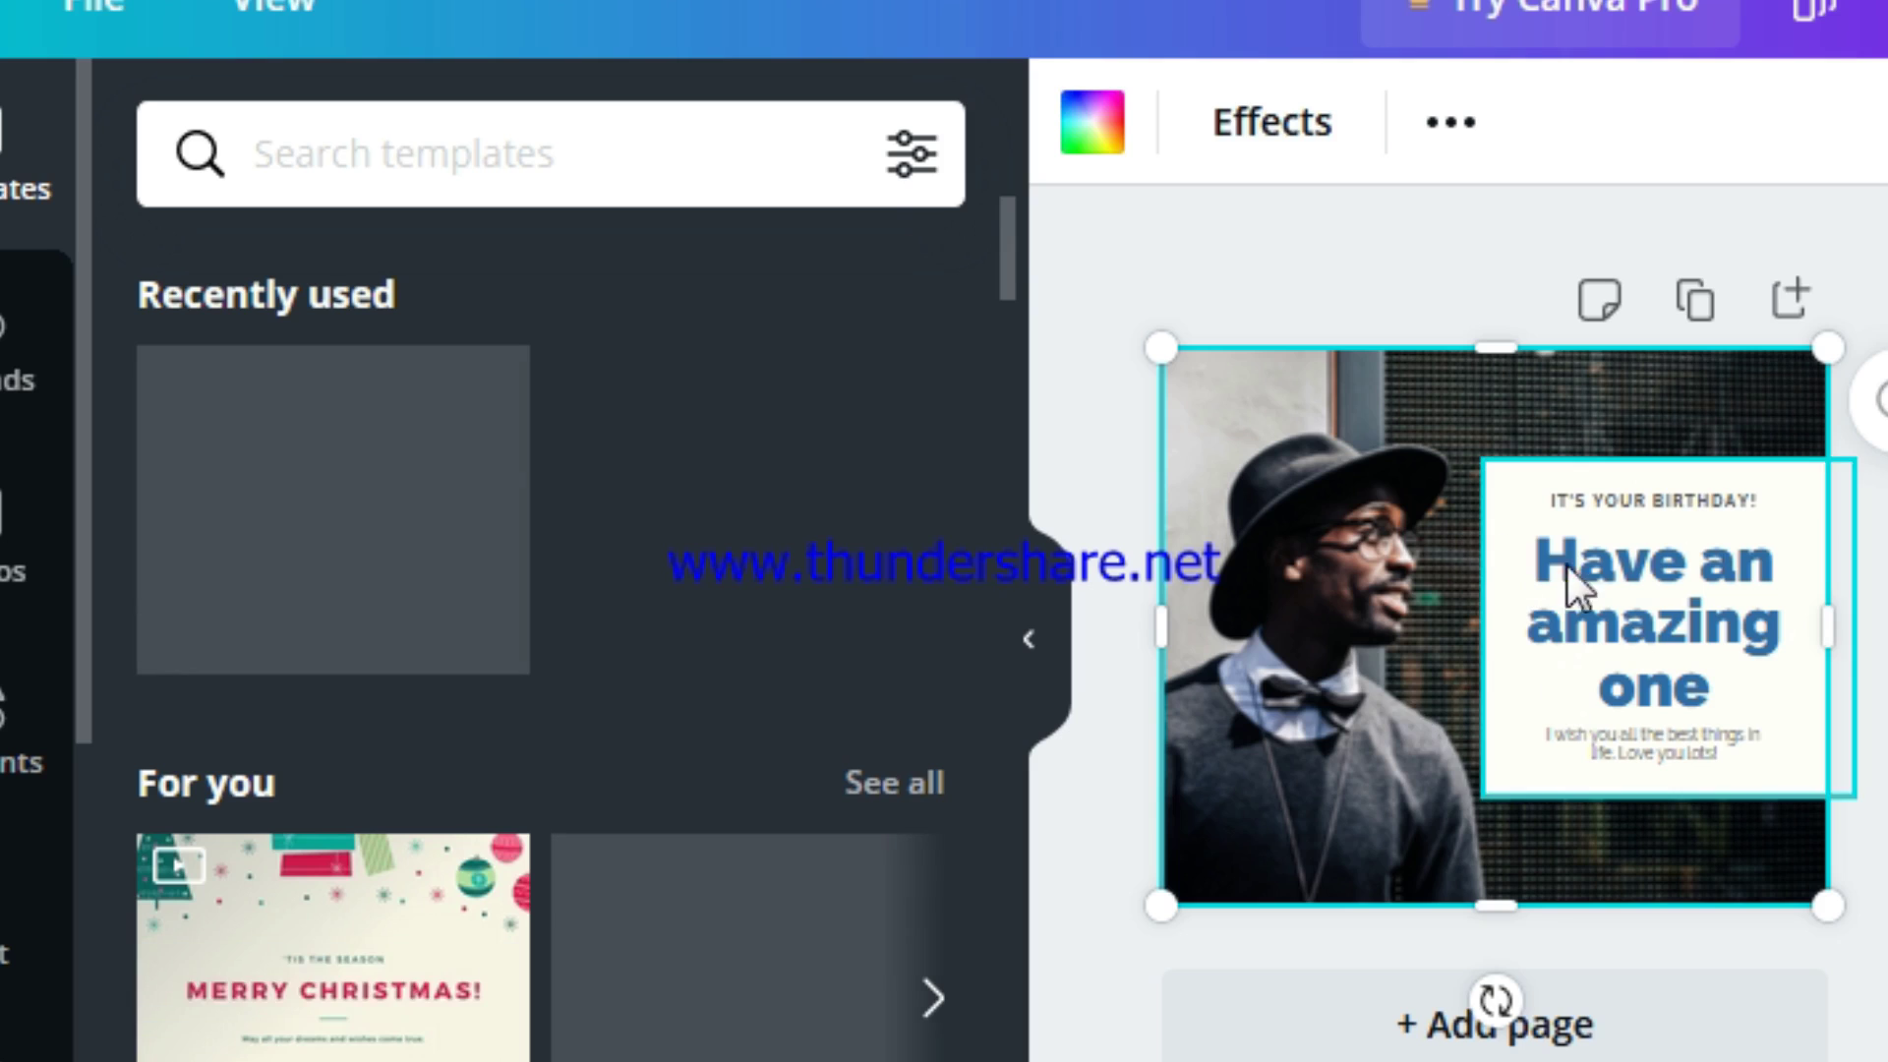
{"action": "scroll", "coordinate": [34, 629], "scroll_direction": "down", "scroll_amount": 2}
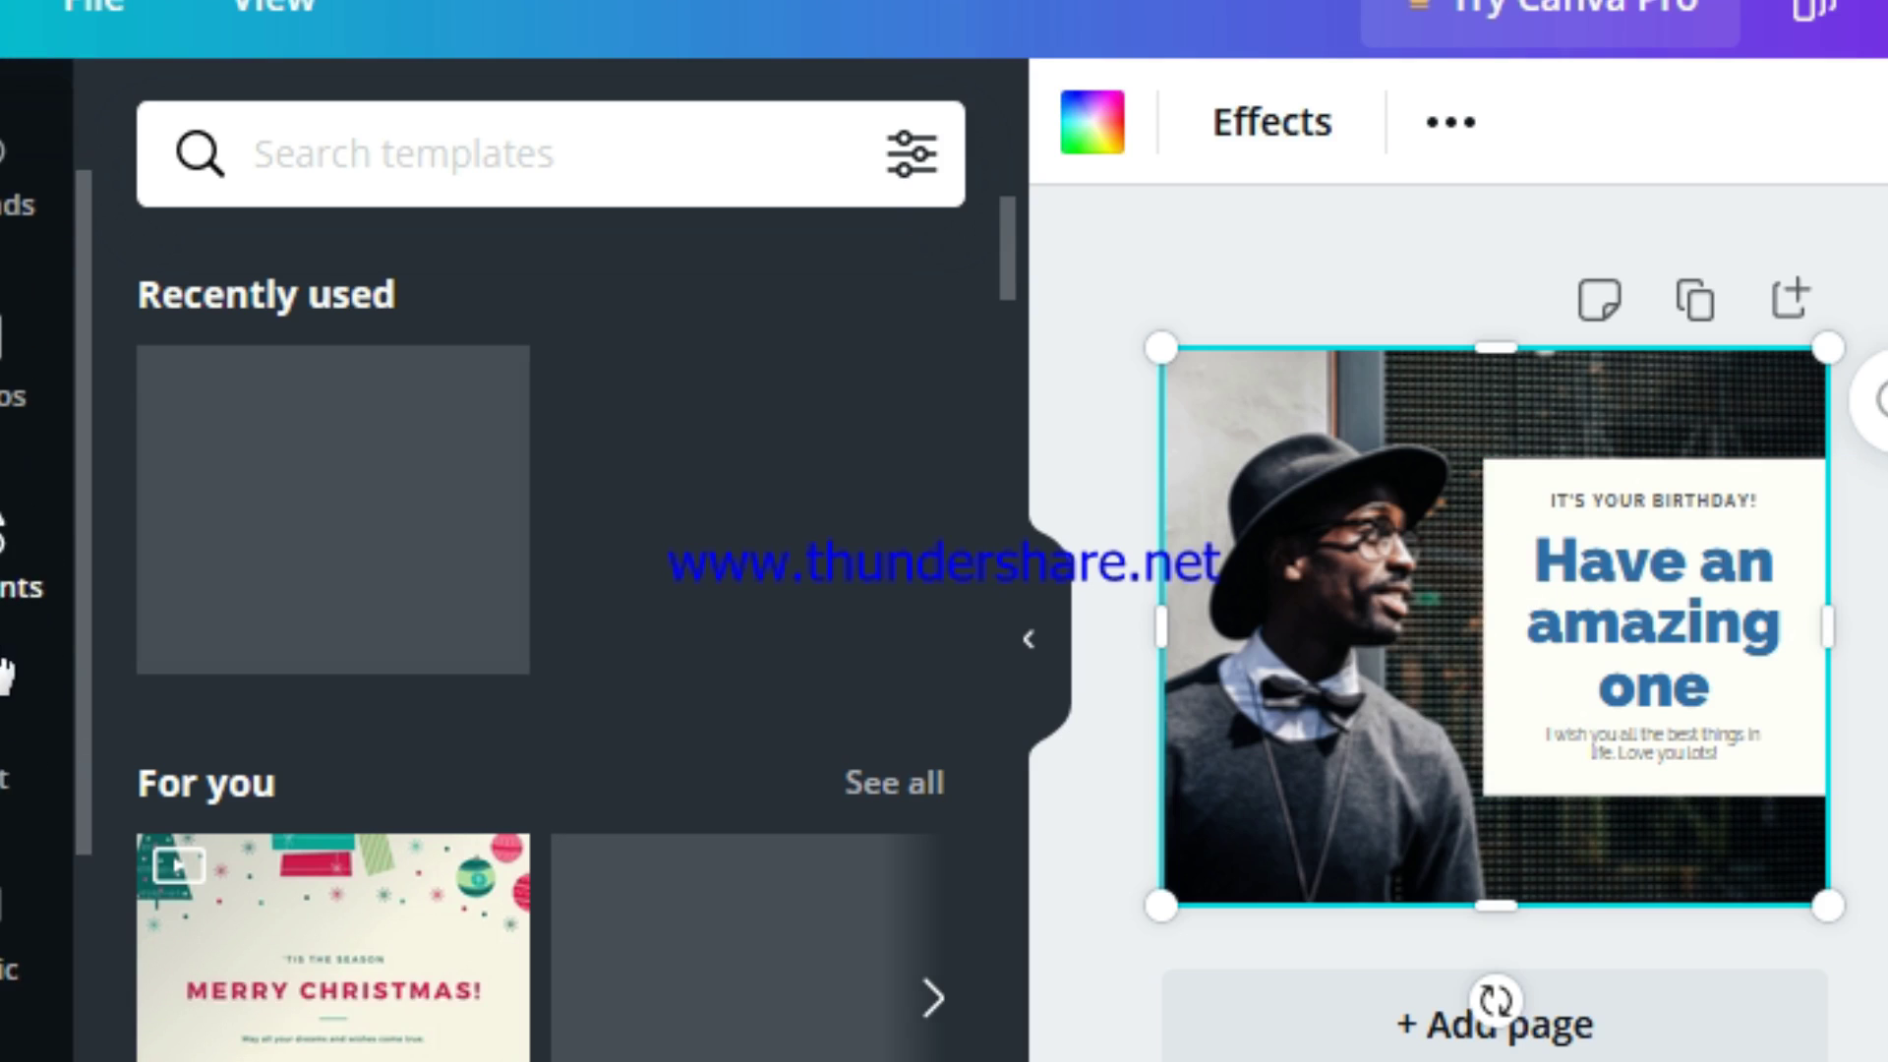
{"action": "scroll", "coordinate": [45, 772], "scroll_direction": "down", "scroll_amount": 2}
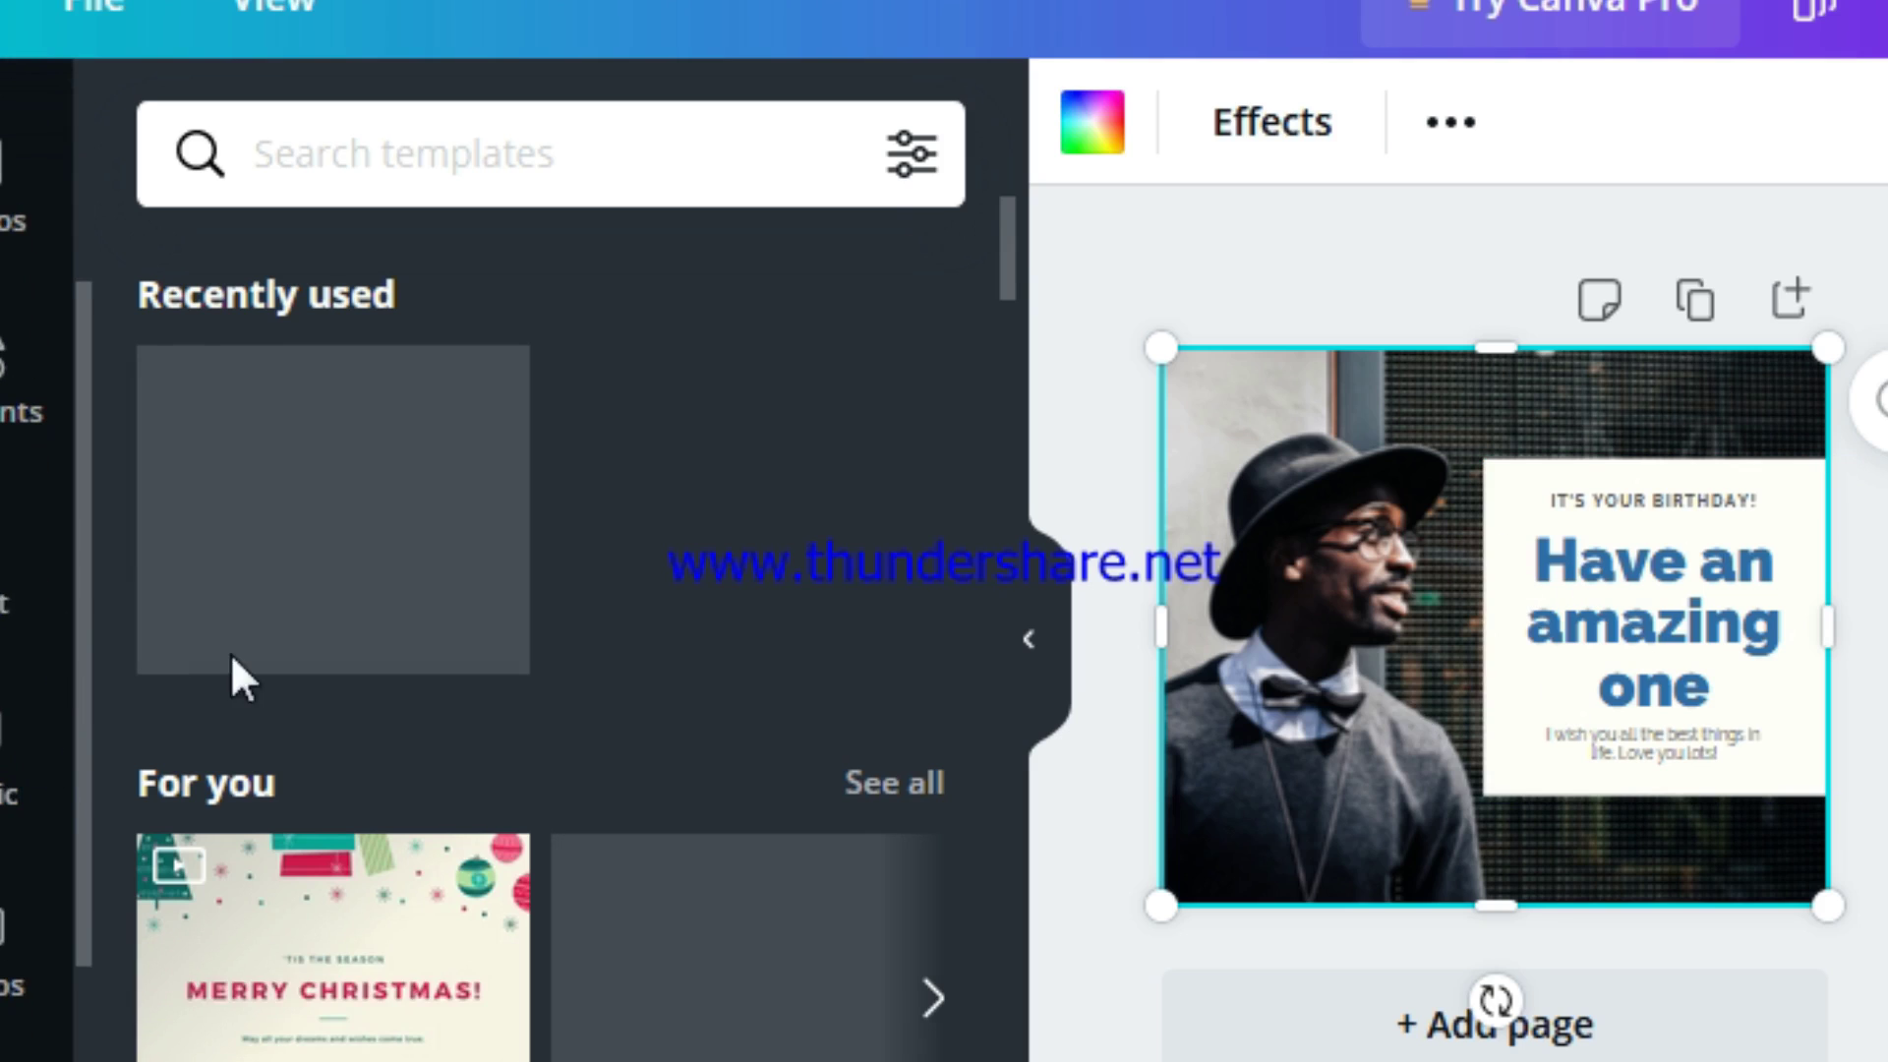
{"action": "scroll", "coordinate": [49, 847], "scroll_direction": "down", "scroll_amount": 3}
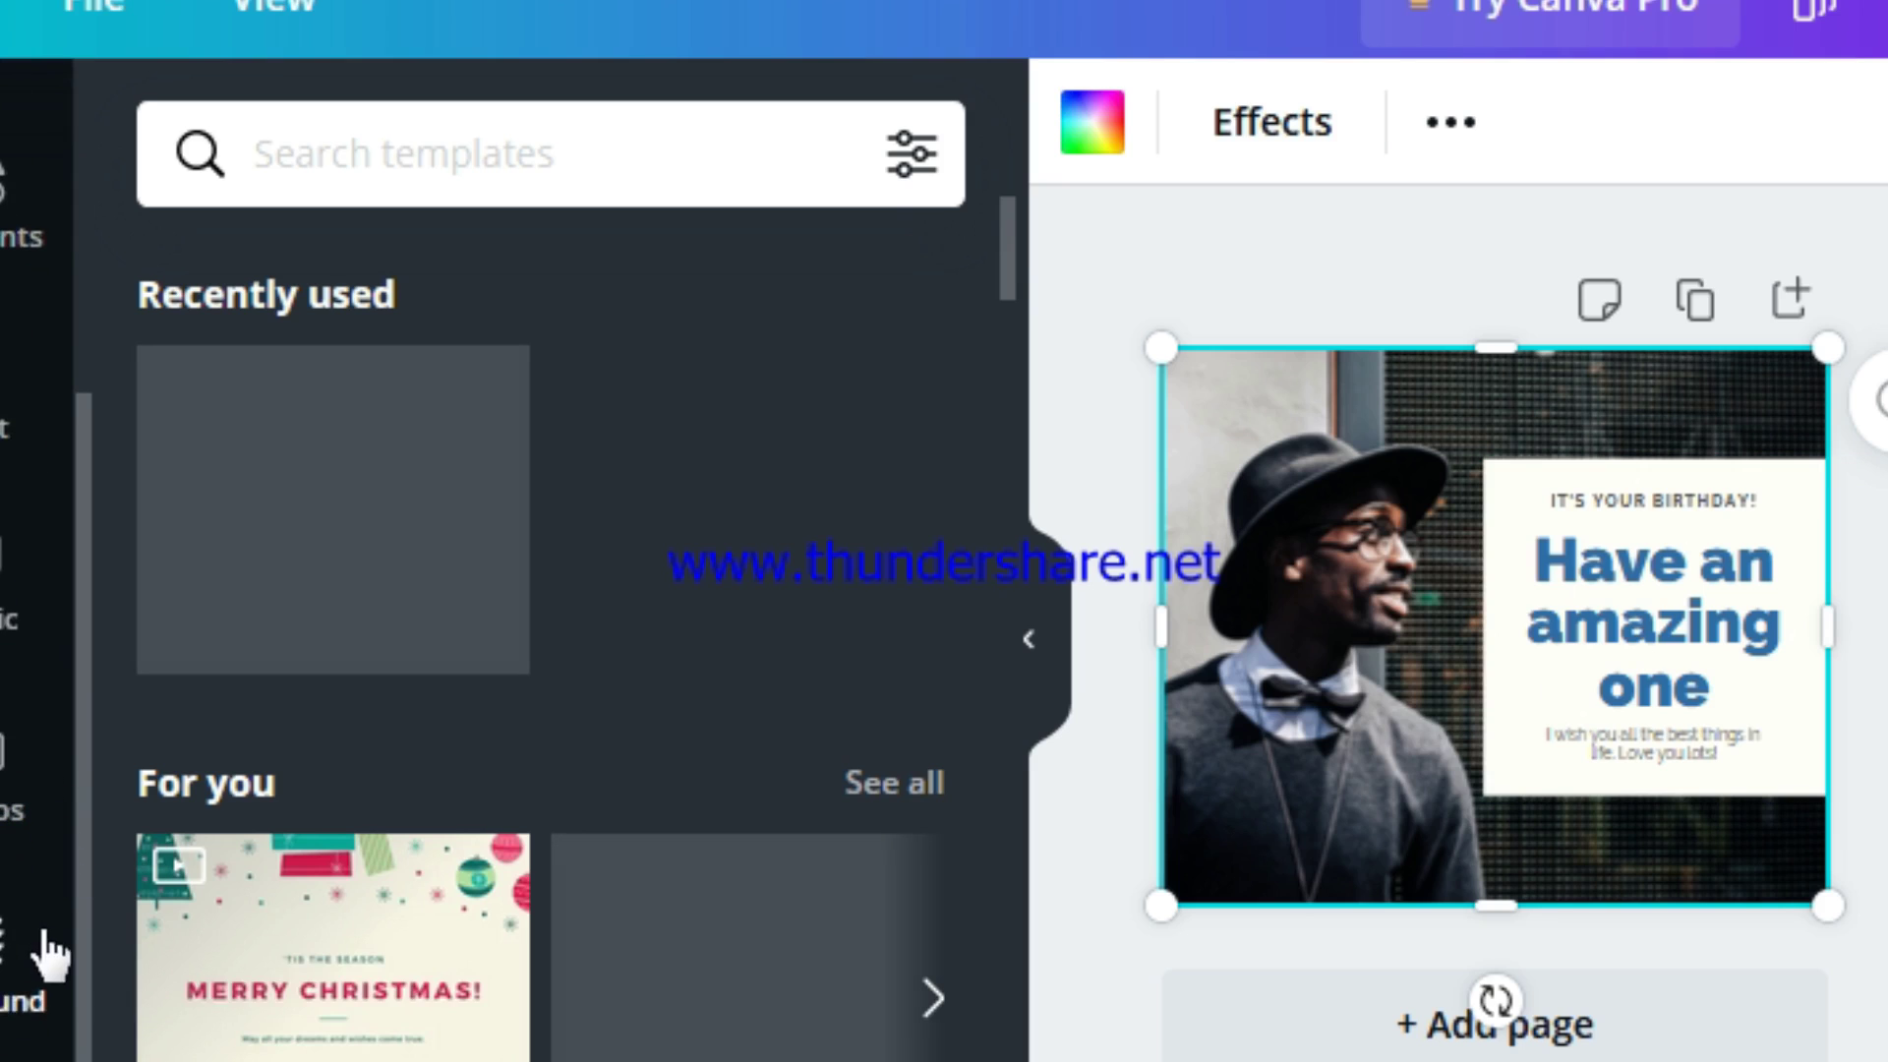
{"action": "scroll", "coordinate": [21, 855], "scroll_direction": "down", "scroll_amount": 1}
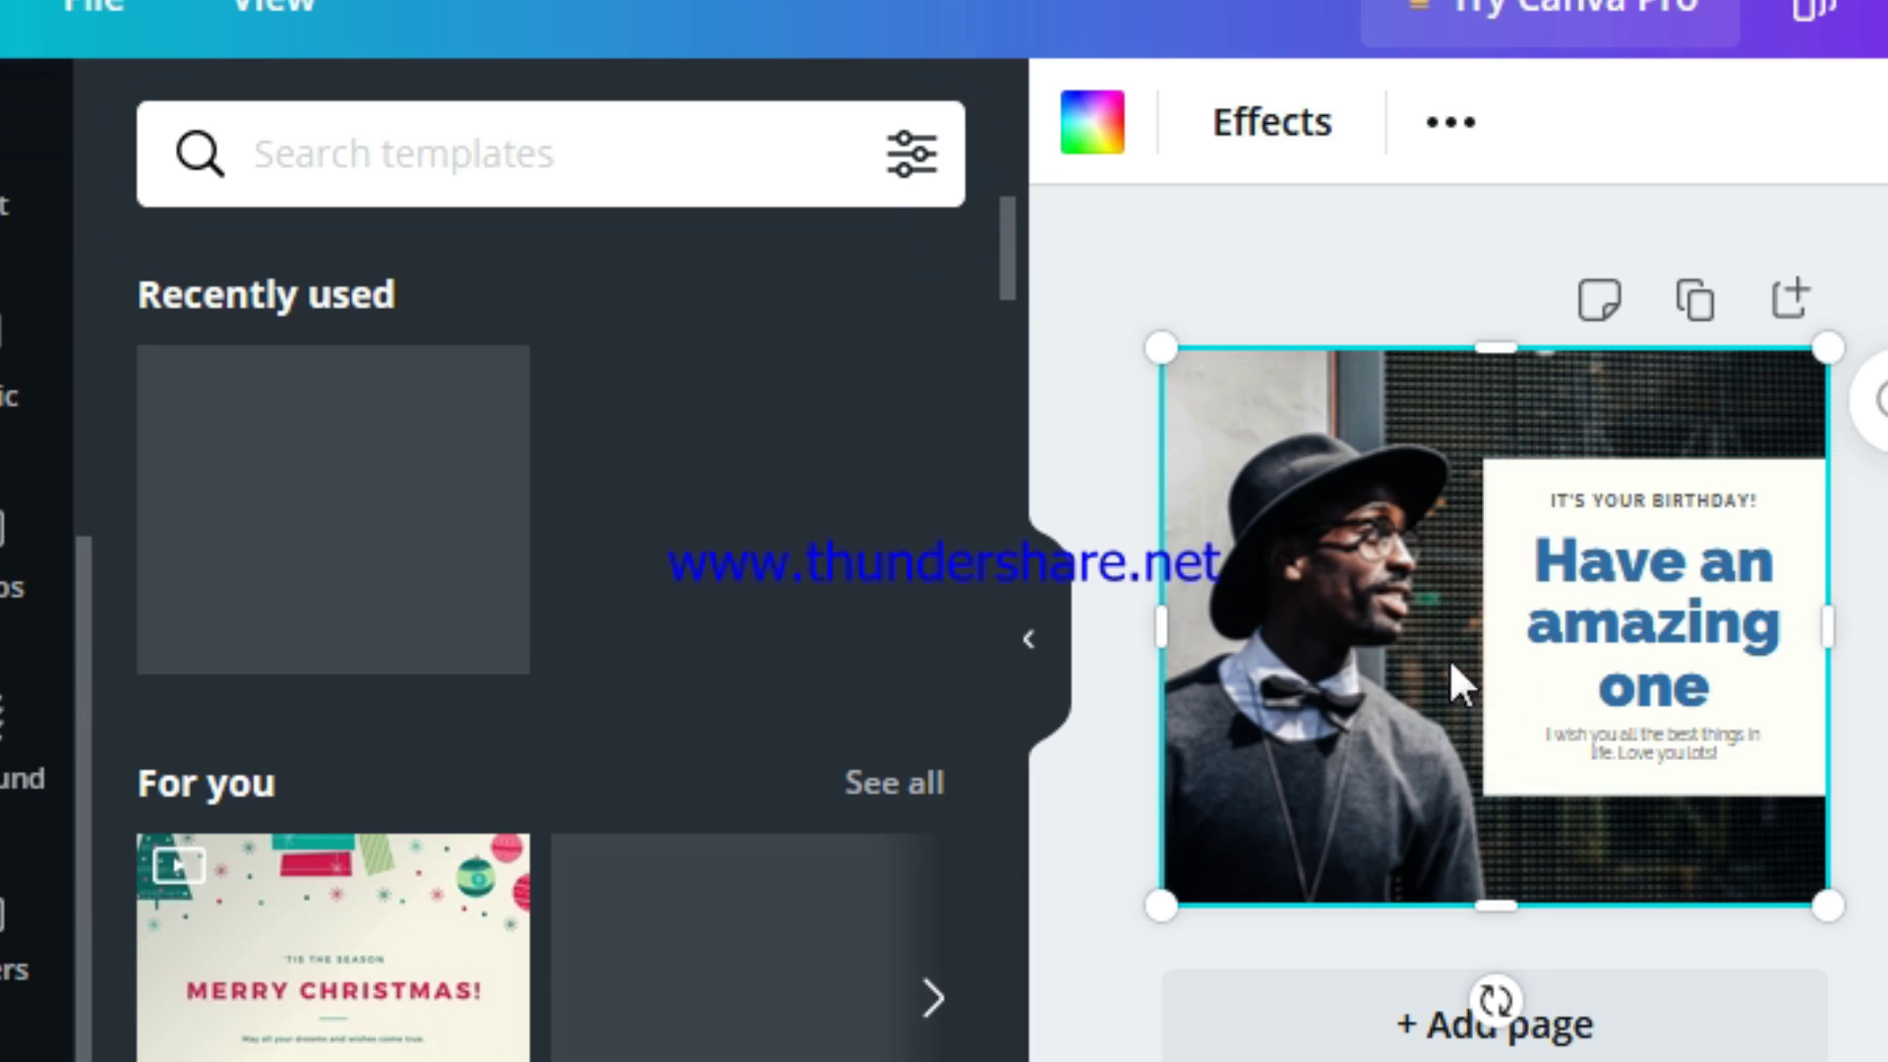
{"action": "scroll", "coordinate": [20, 800], "scroll_direction": "up", "scroll_amount": 4}
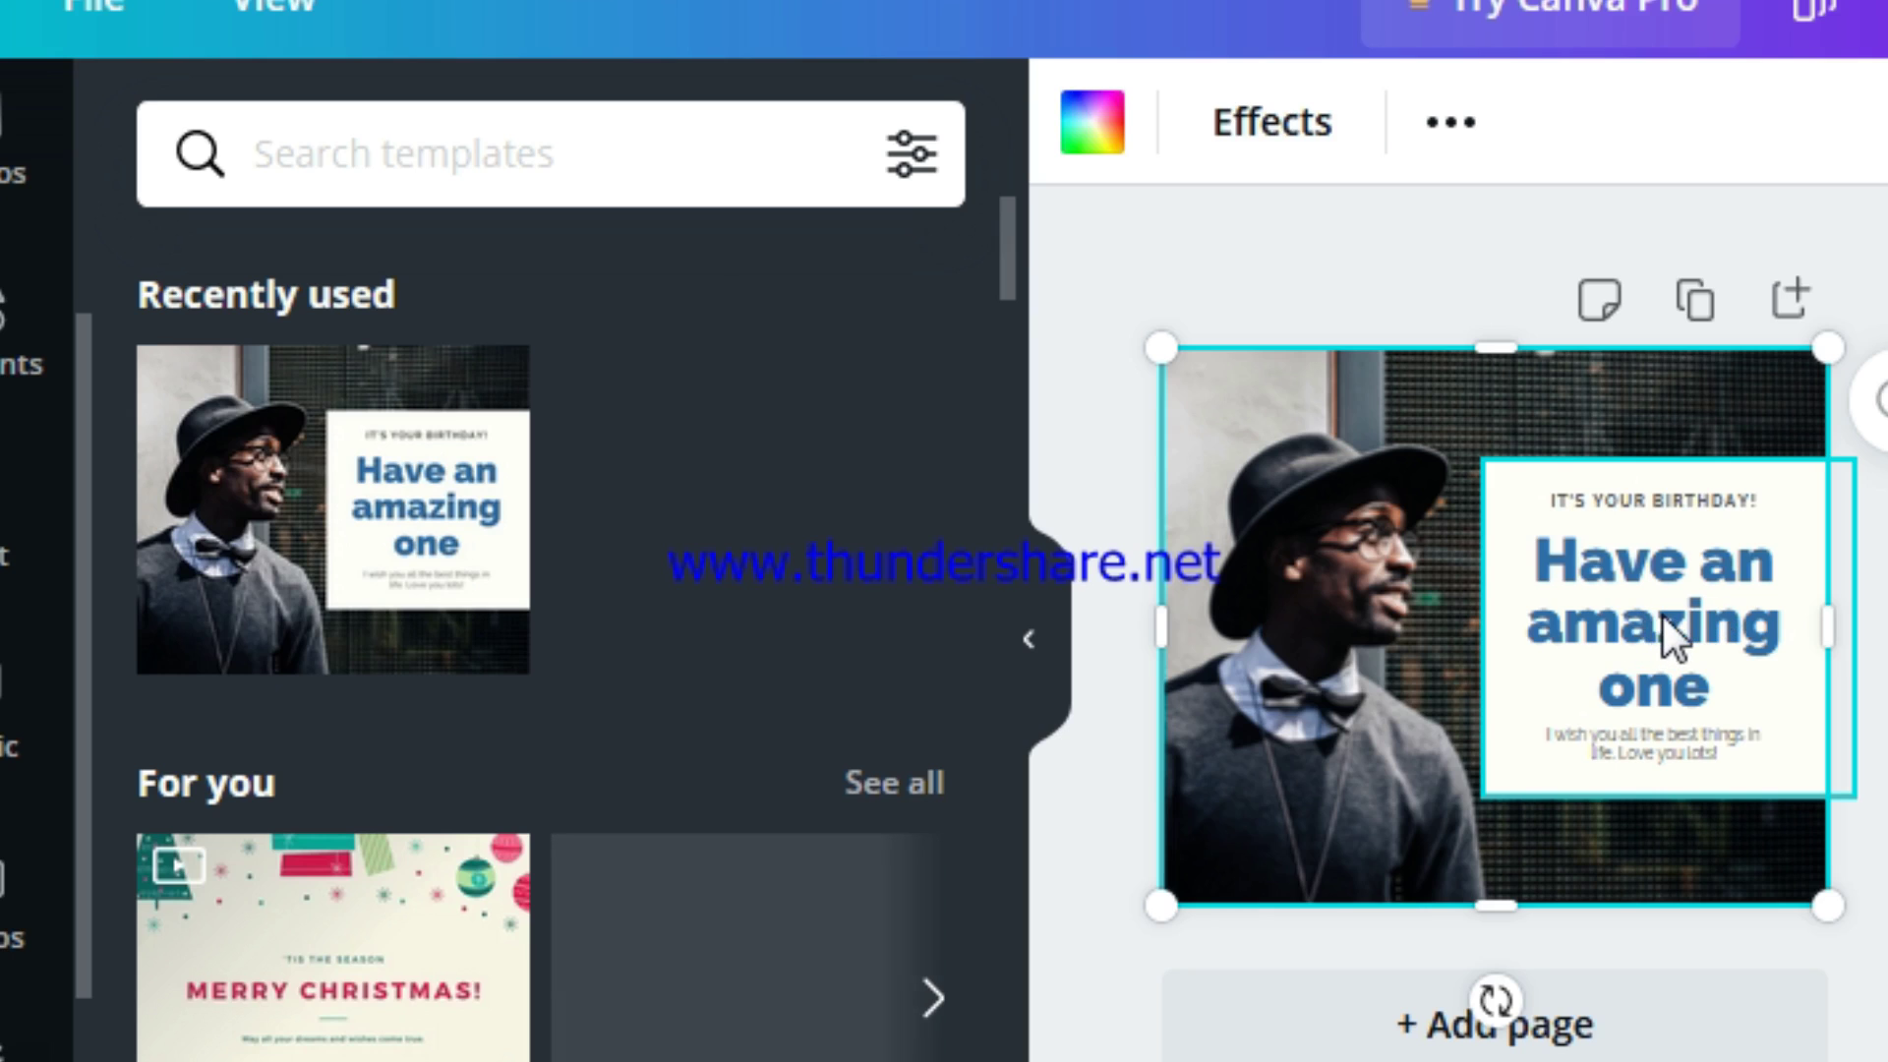
Delete the "IT'S YOUR BIRTHDAY!" line and the small wish text below the headline from the white card.
{"action": "left_click", "coordinate": [1603, 629]}
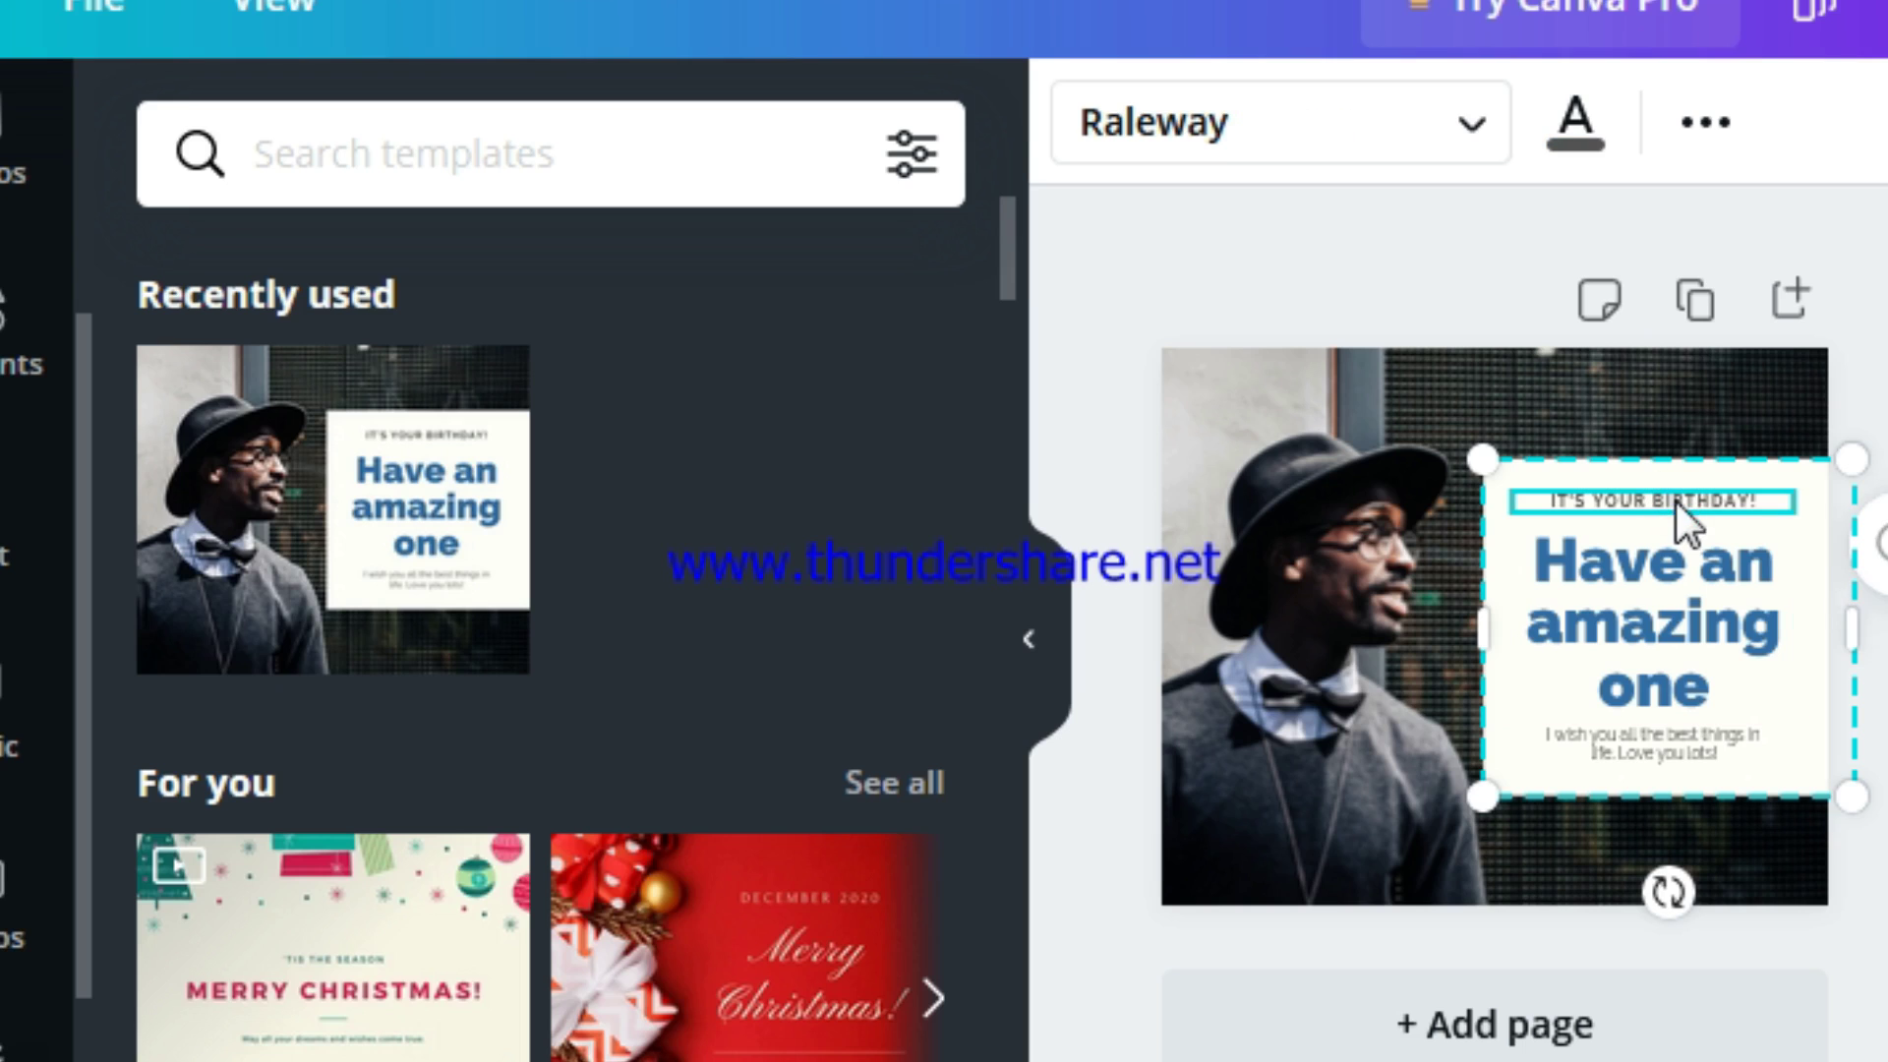
{"action": "right_click", "coordinate": [1607, 496]}
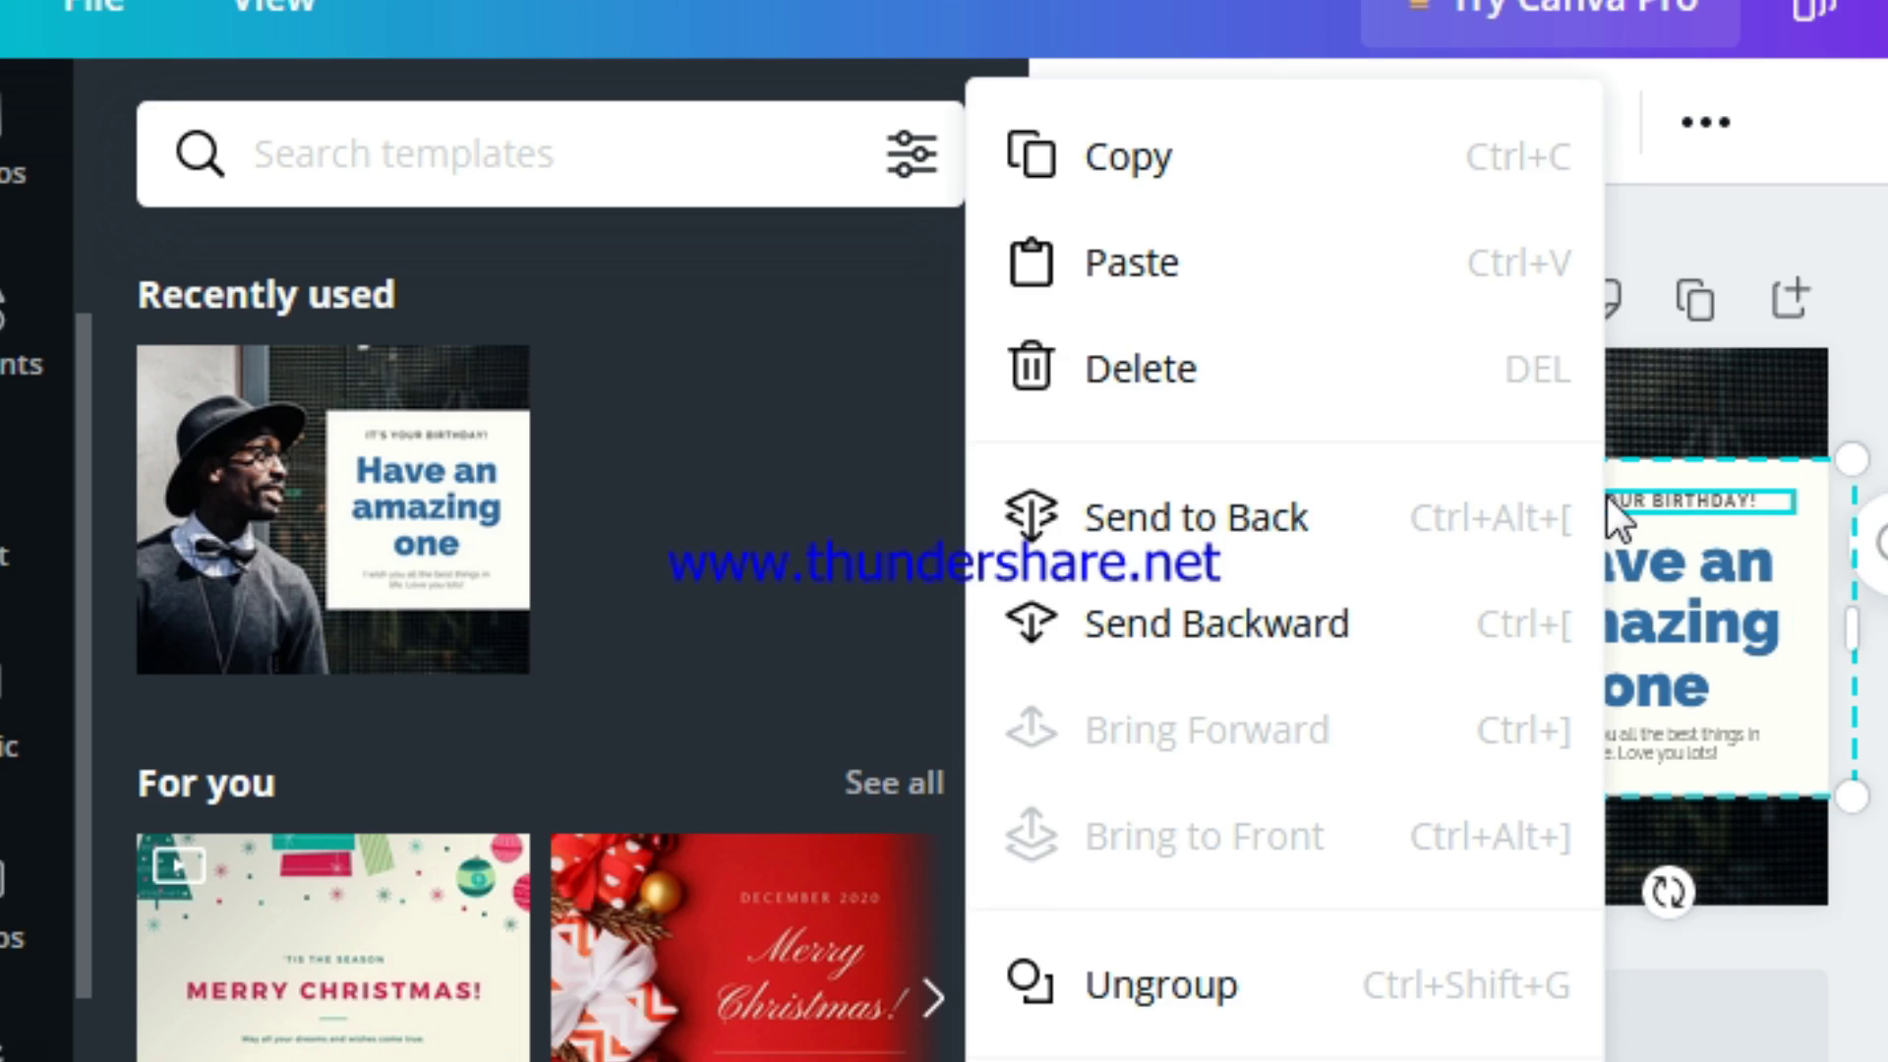
{"action": "left_click", "coordinate": [1222, 375]}
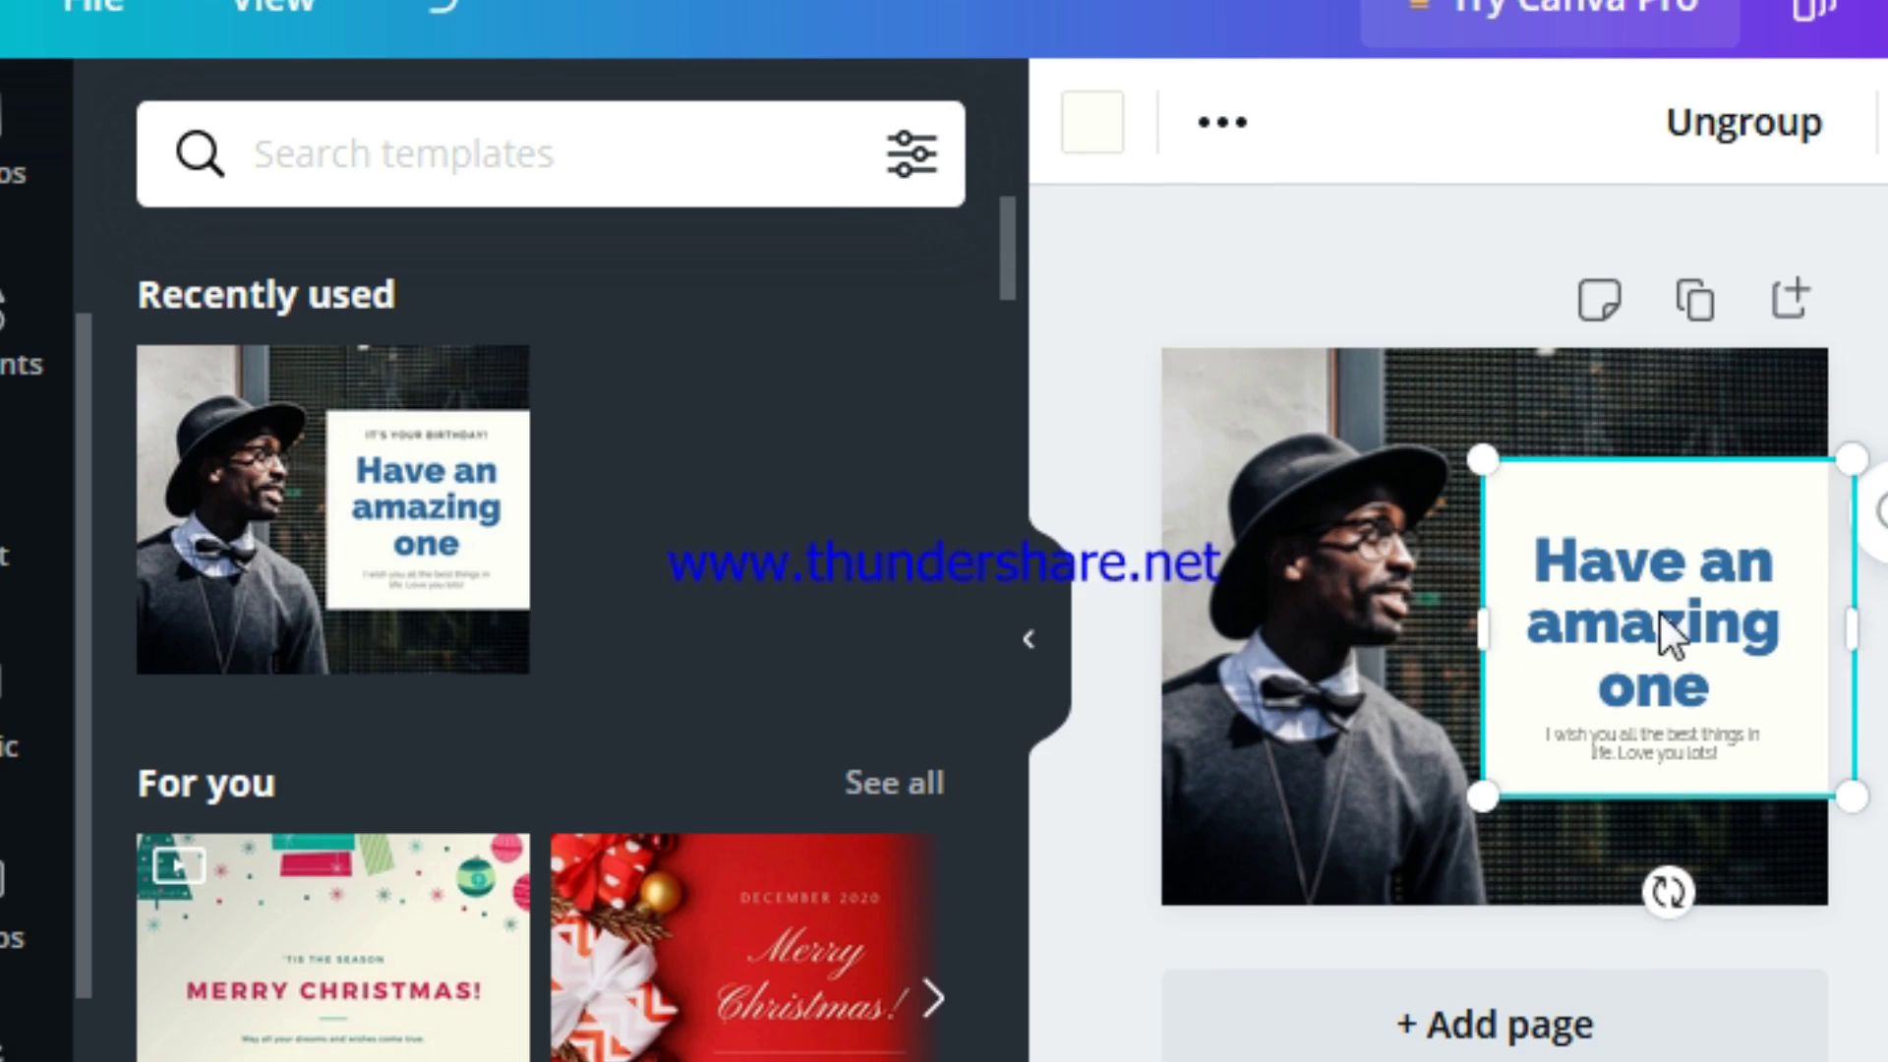
{"action": "left_click", "coordinate": [1648, 745]}
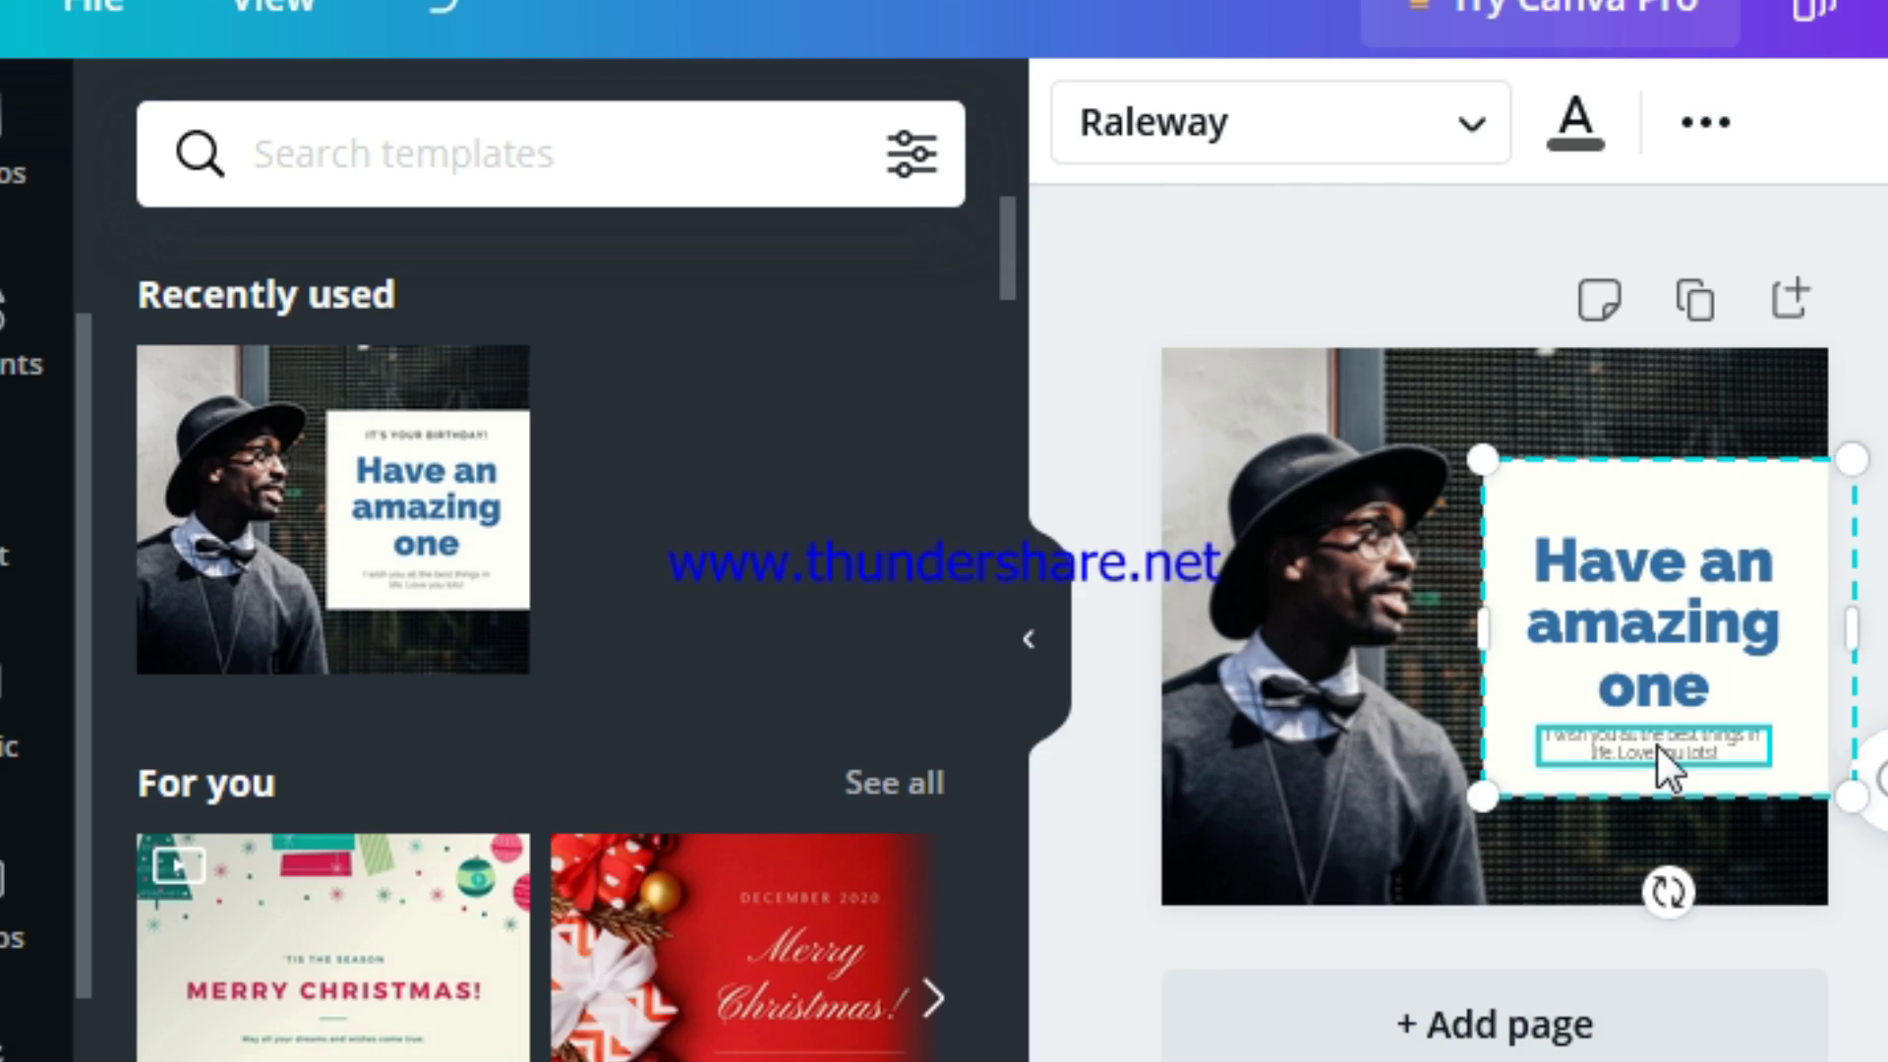
{"action": "right_click", "coordinate": [1655, 745]}
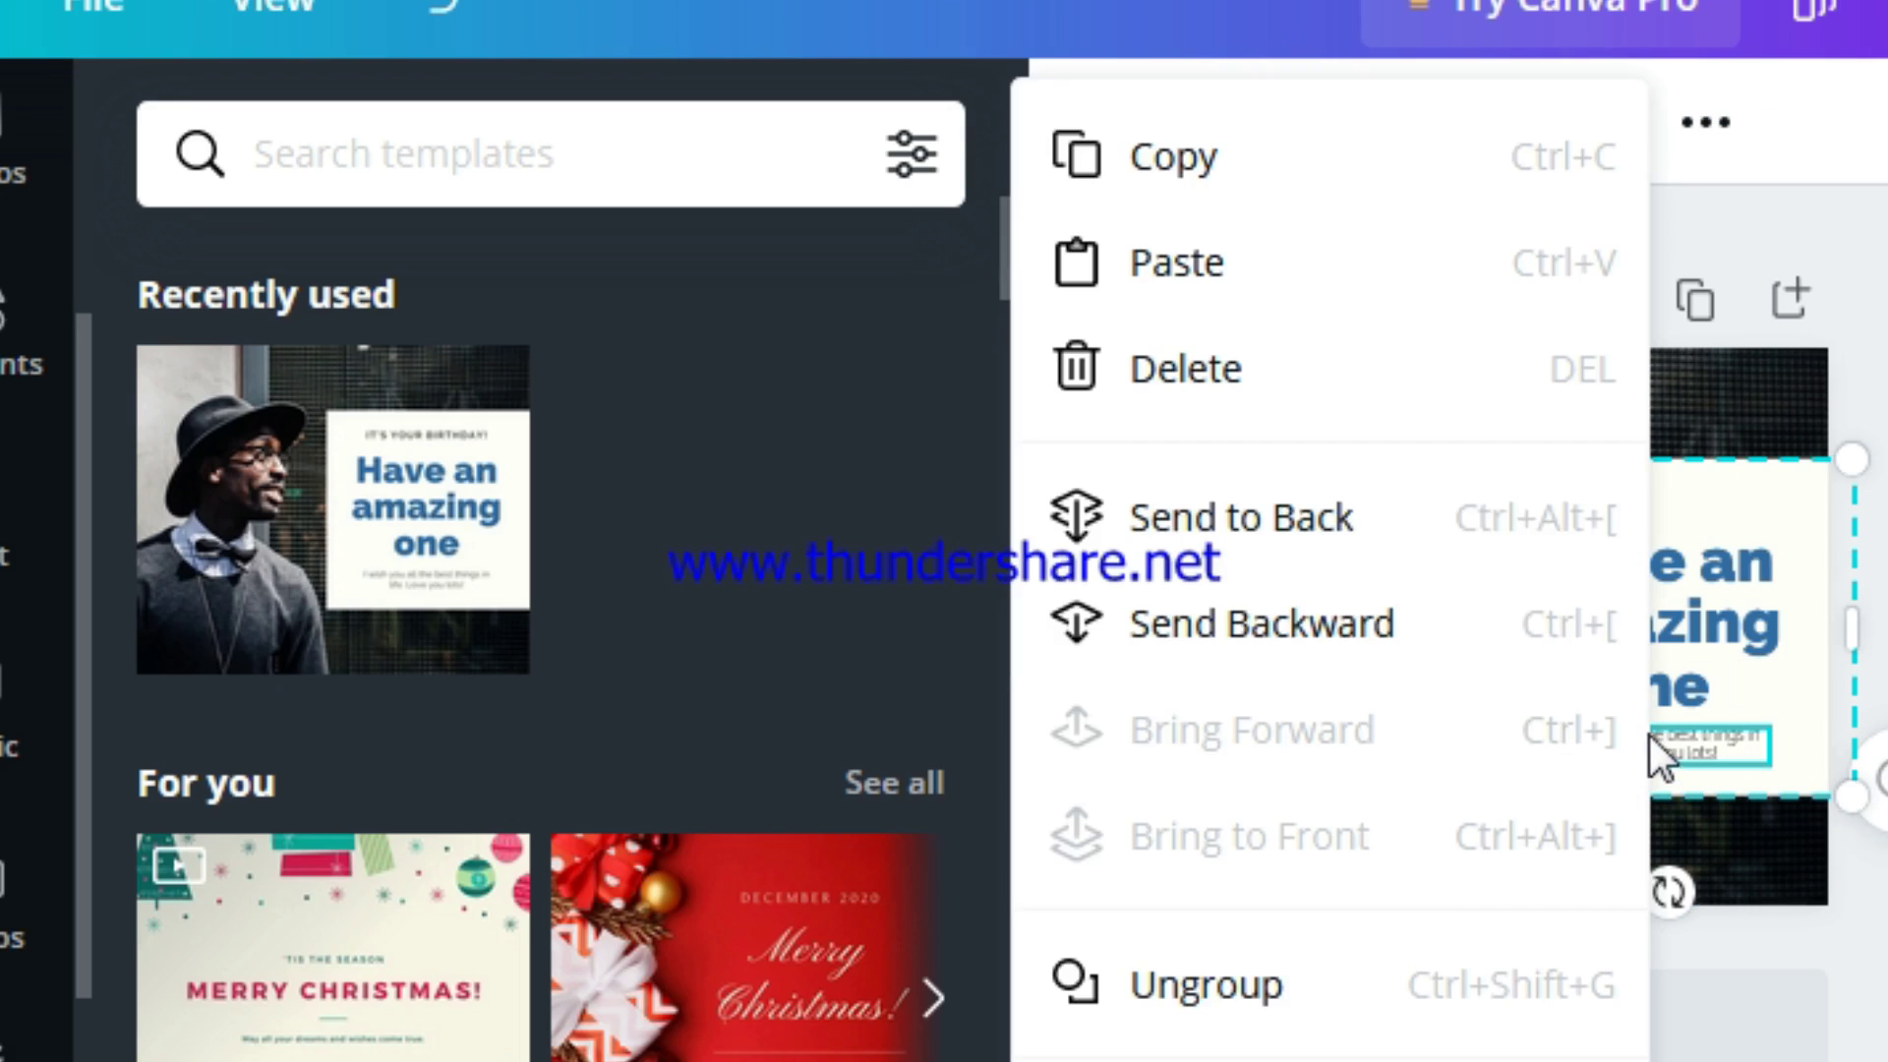
{"action": "left_click", "coordinate": [1219, 383]}
Replace the "Have an amazing one" headline on the white card with "Faceboo marketing".
{"action": "left_click", "coordinate": [1604, 604]}
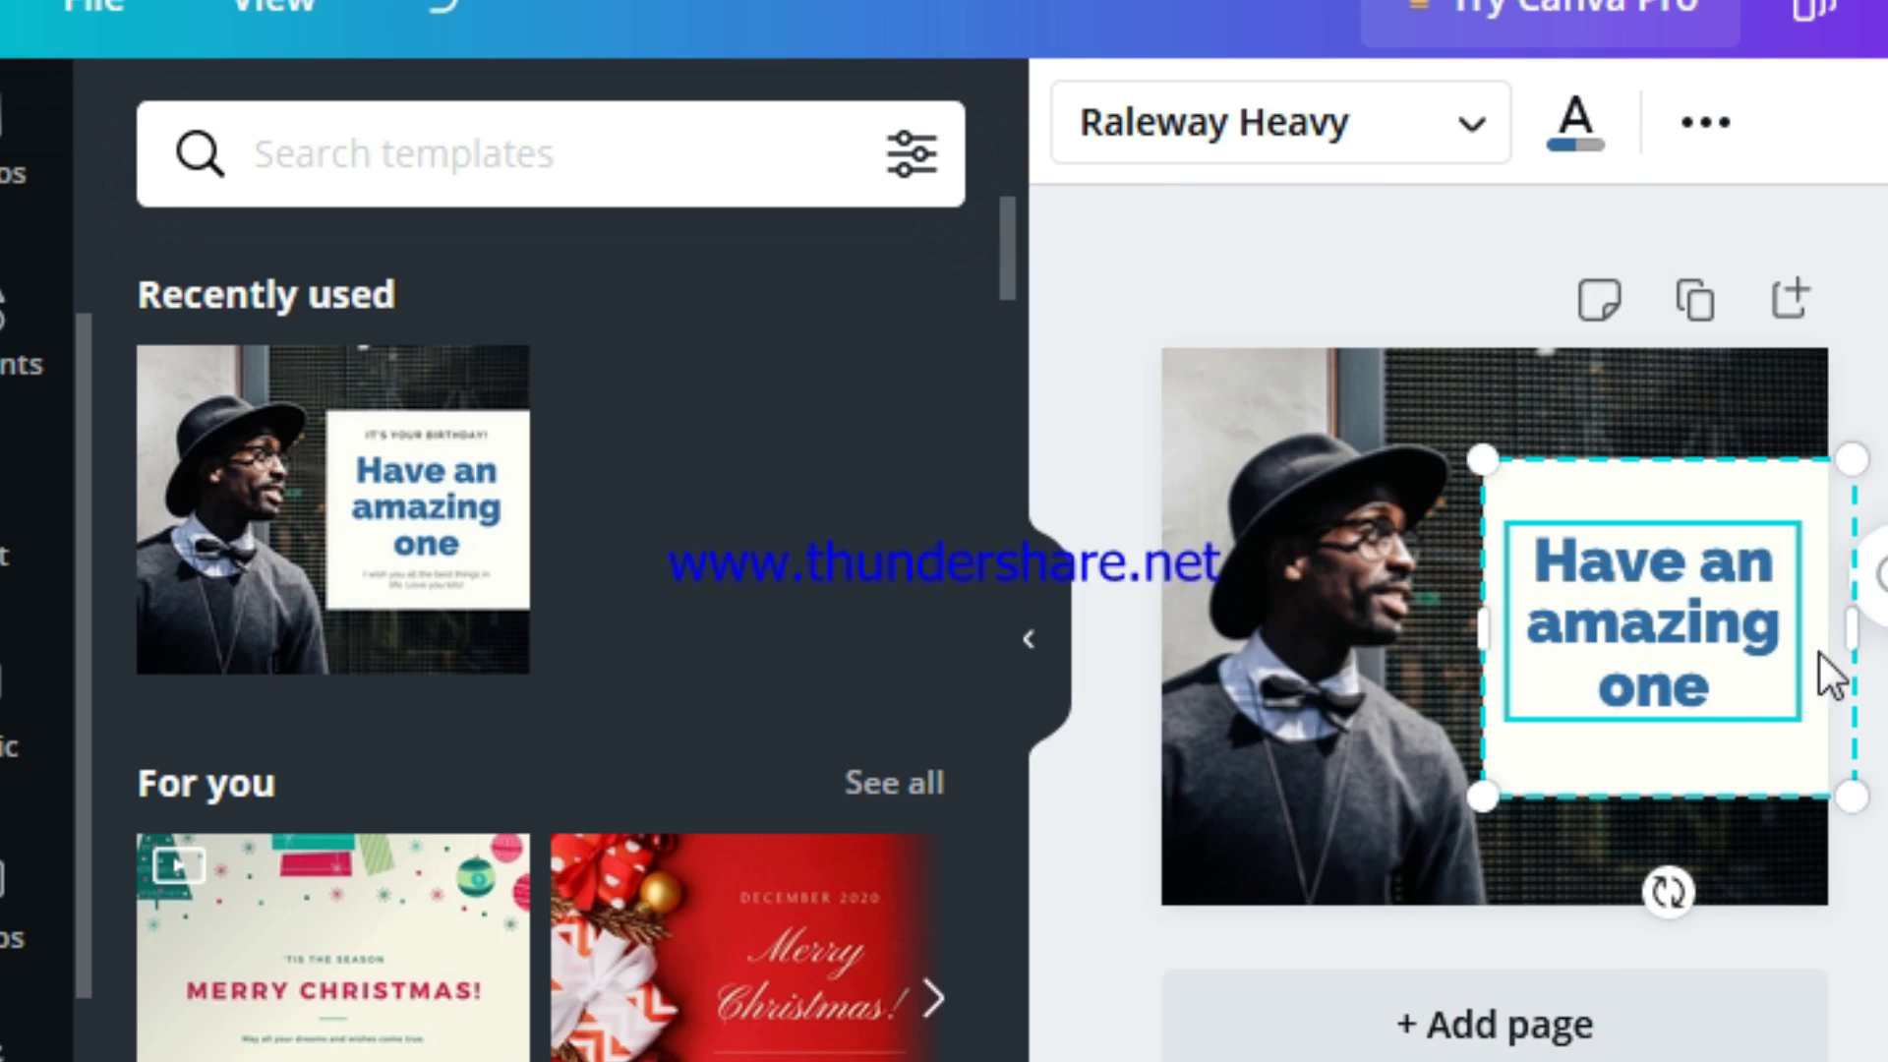
{"action": "left_click", "coordinate": [1720, 686]}
{"action": "left_click", "coordinate": [1738, 687]}
{"action": "triple_click", "coordinate": [1738, 686]}
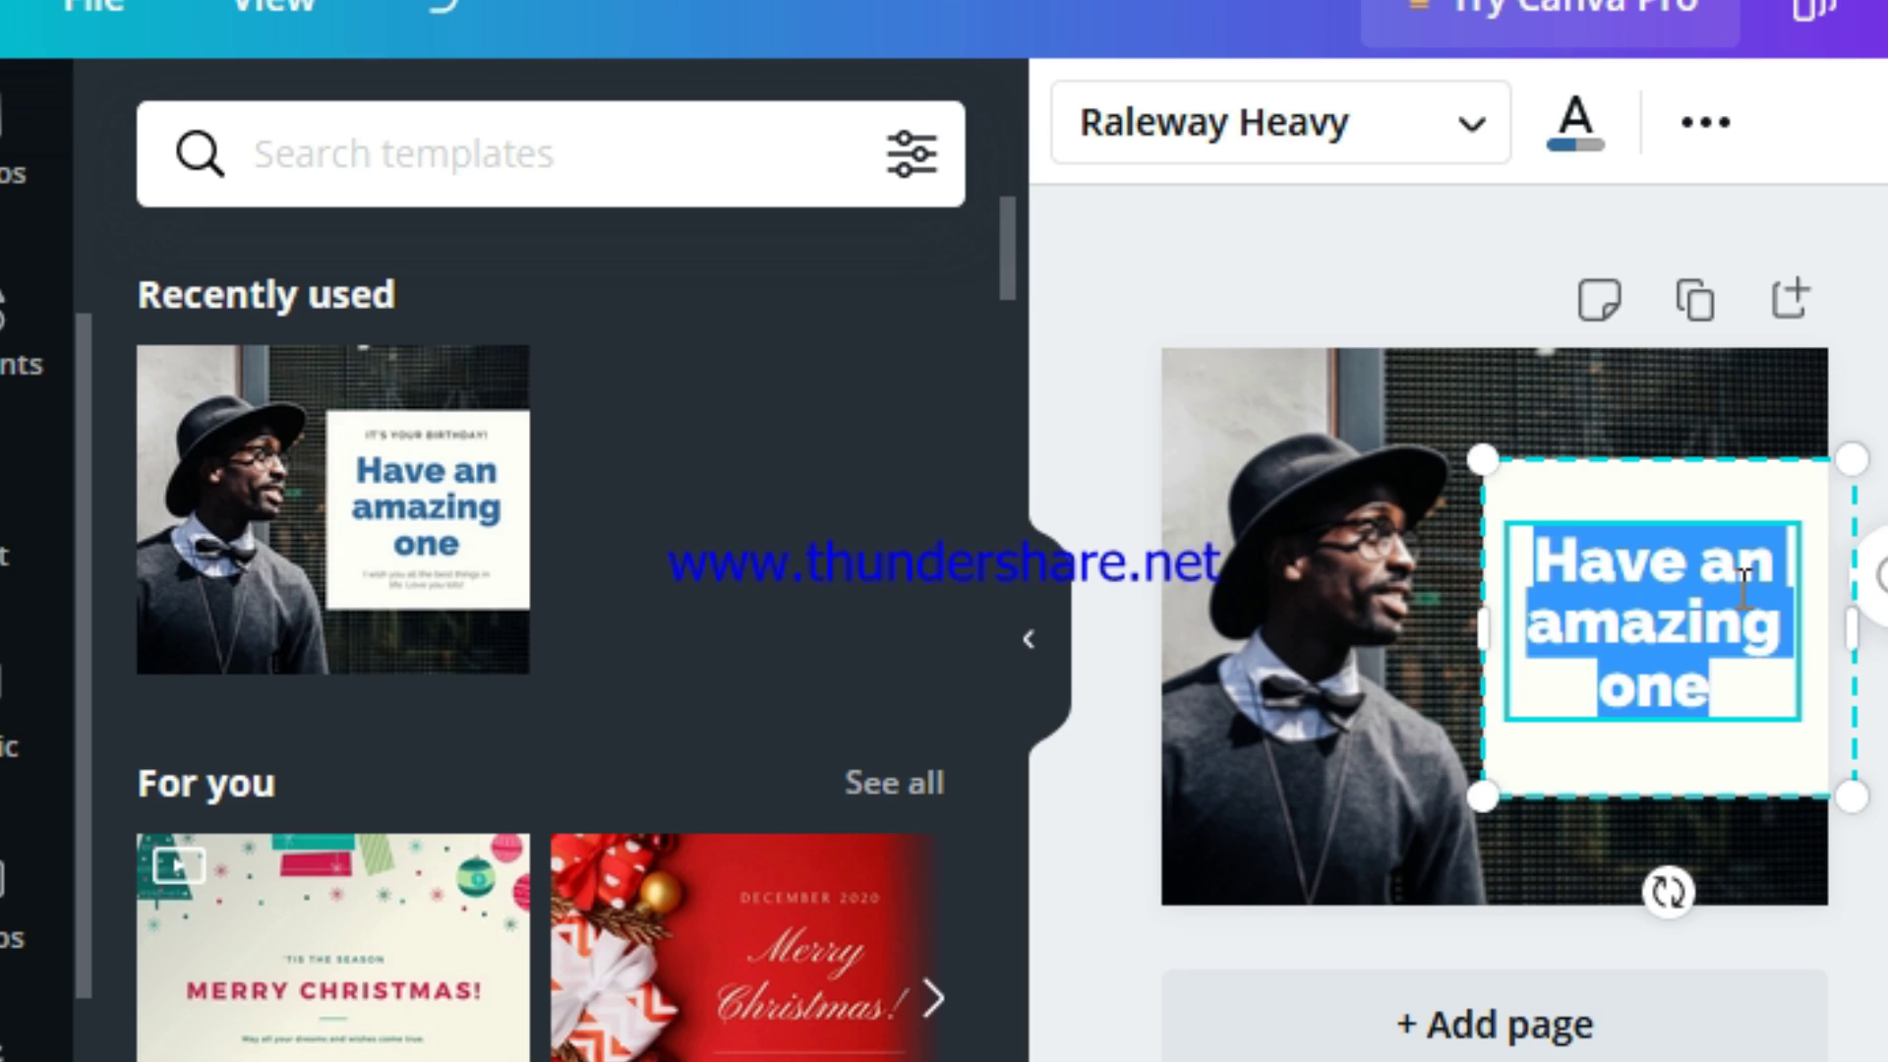
{"action": "type", "text": "Fa"}
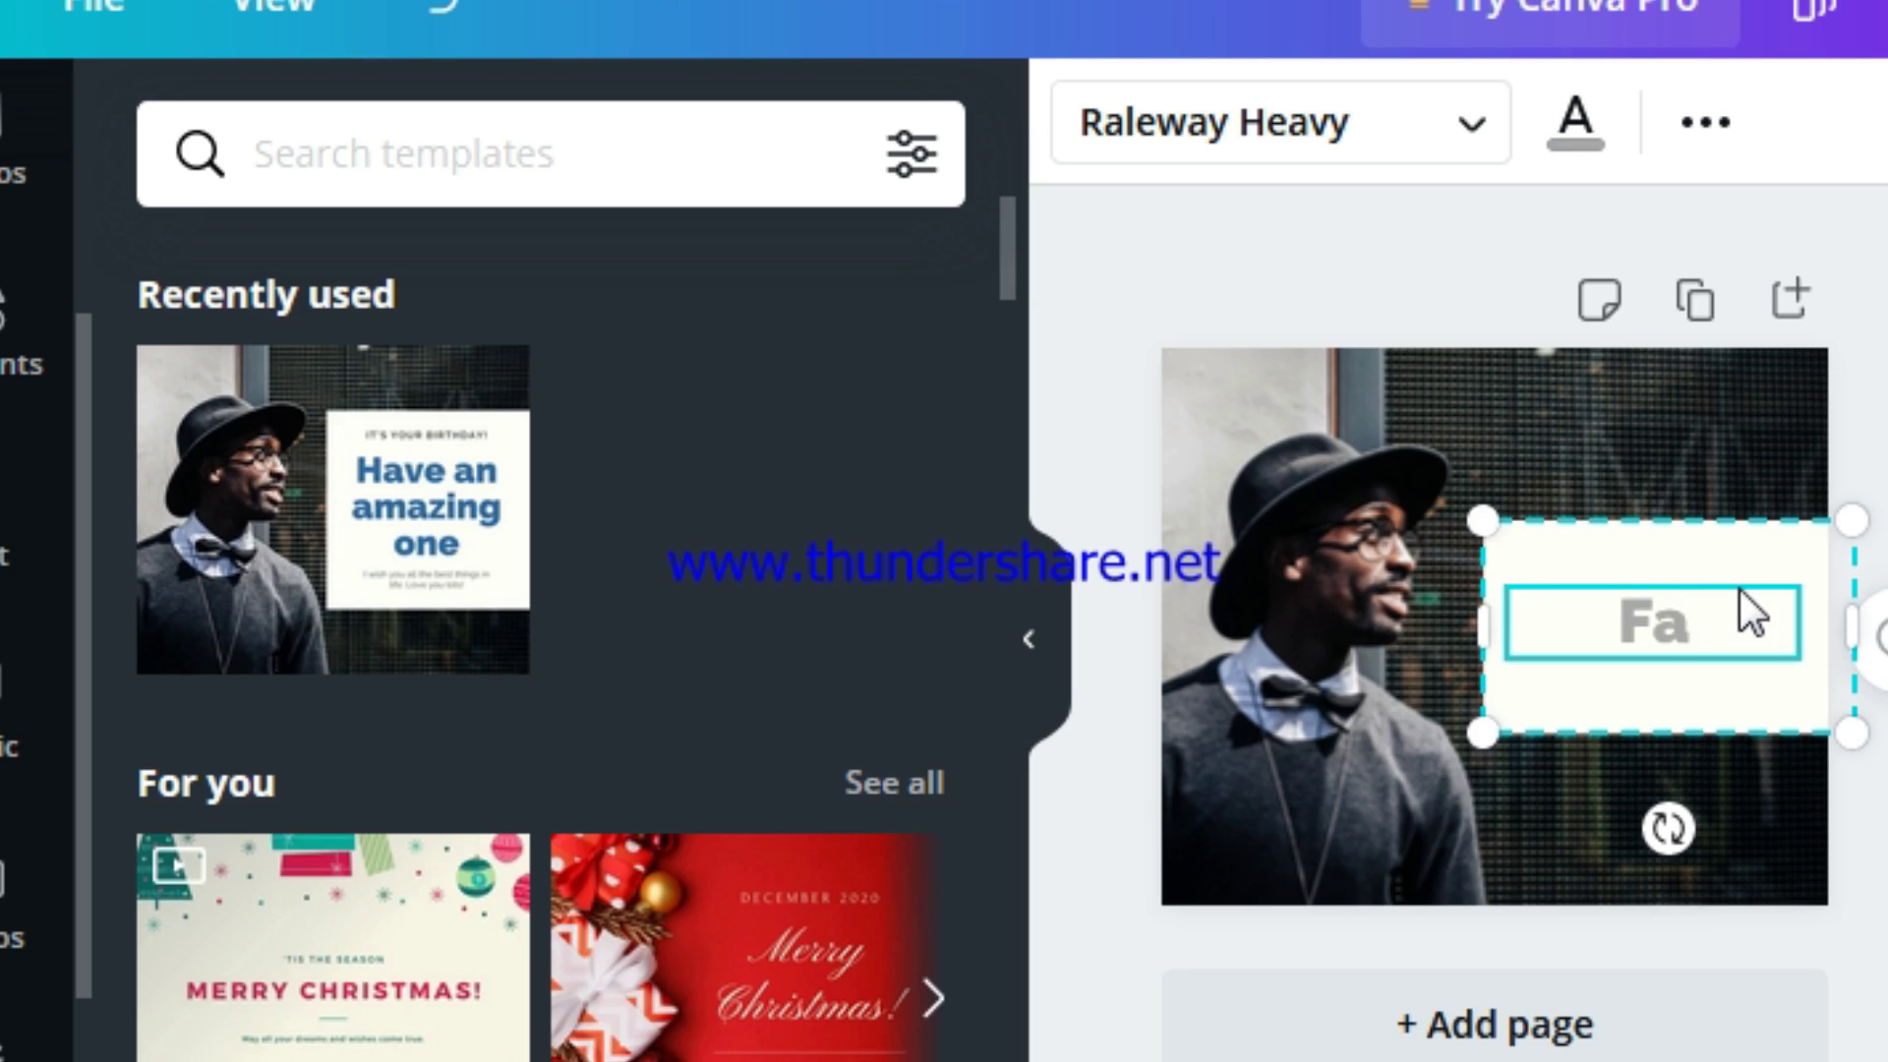
{"action": "type", "text": "ceboo"}
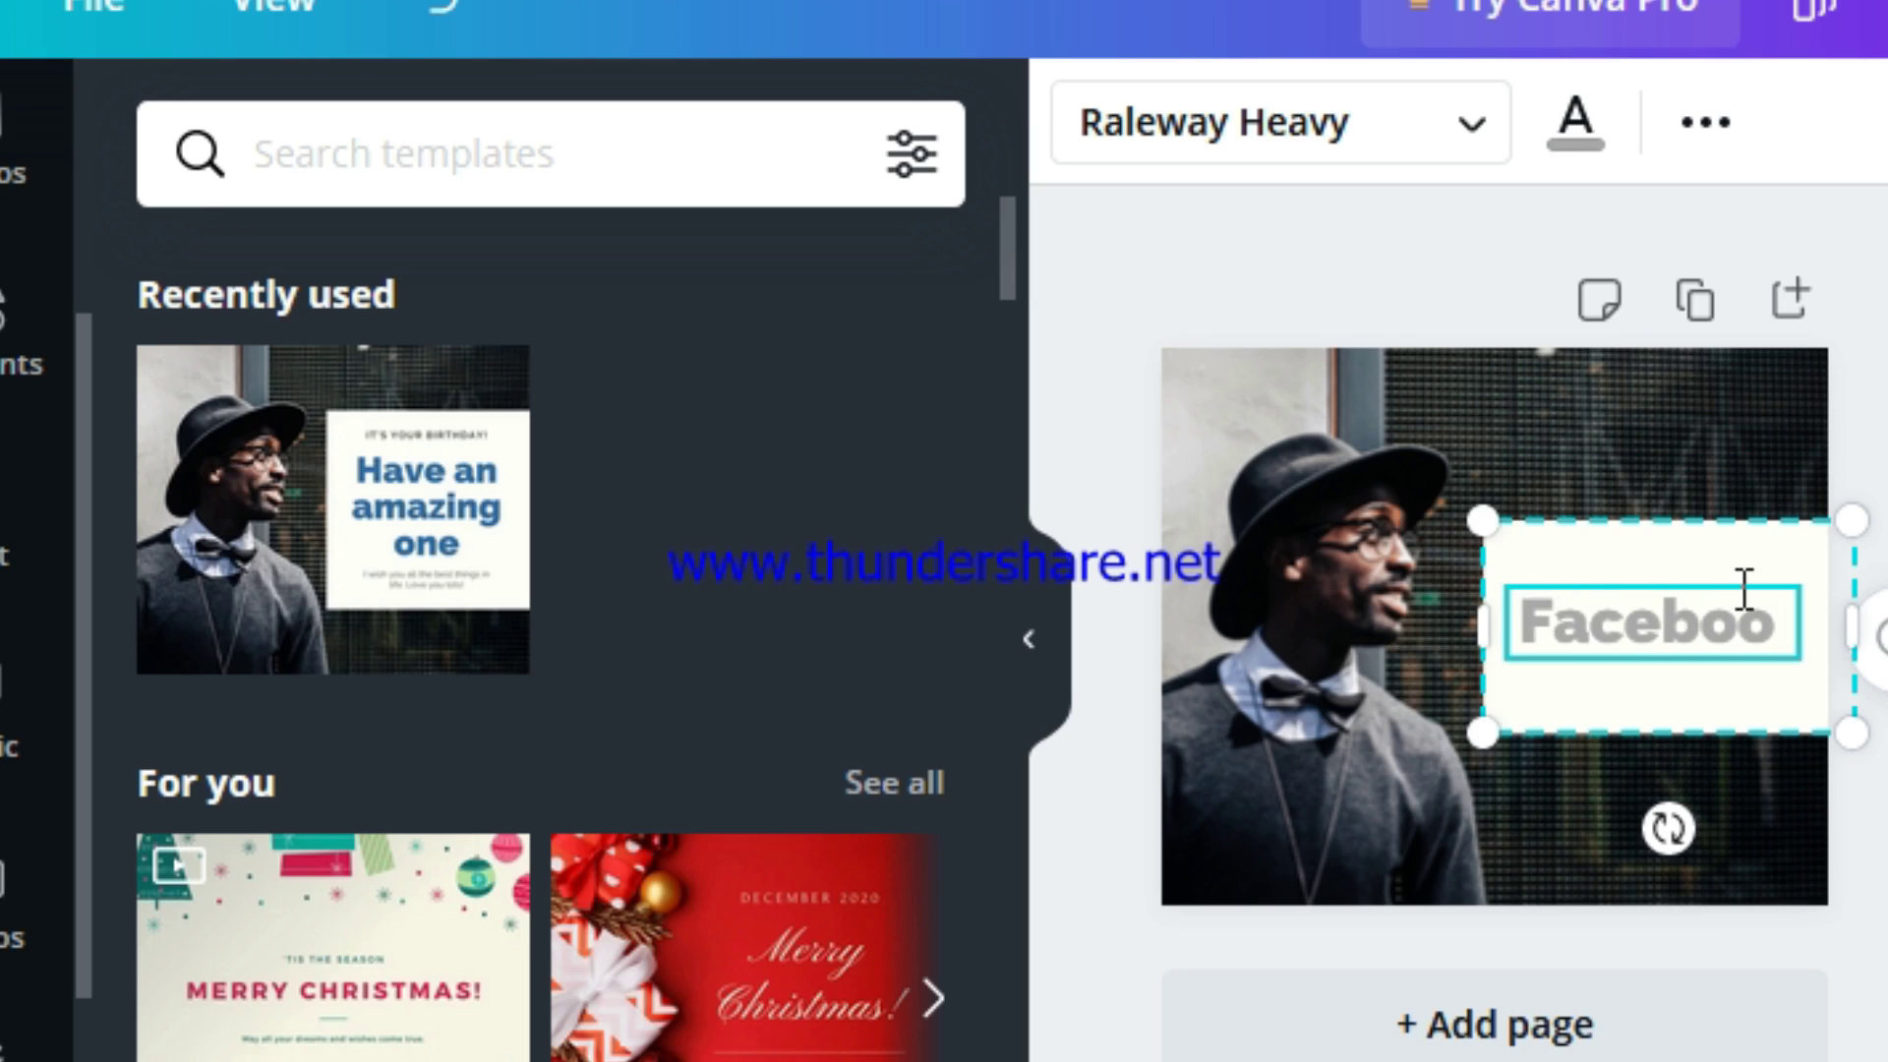
{"action": "type", "text": " ma"}
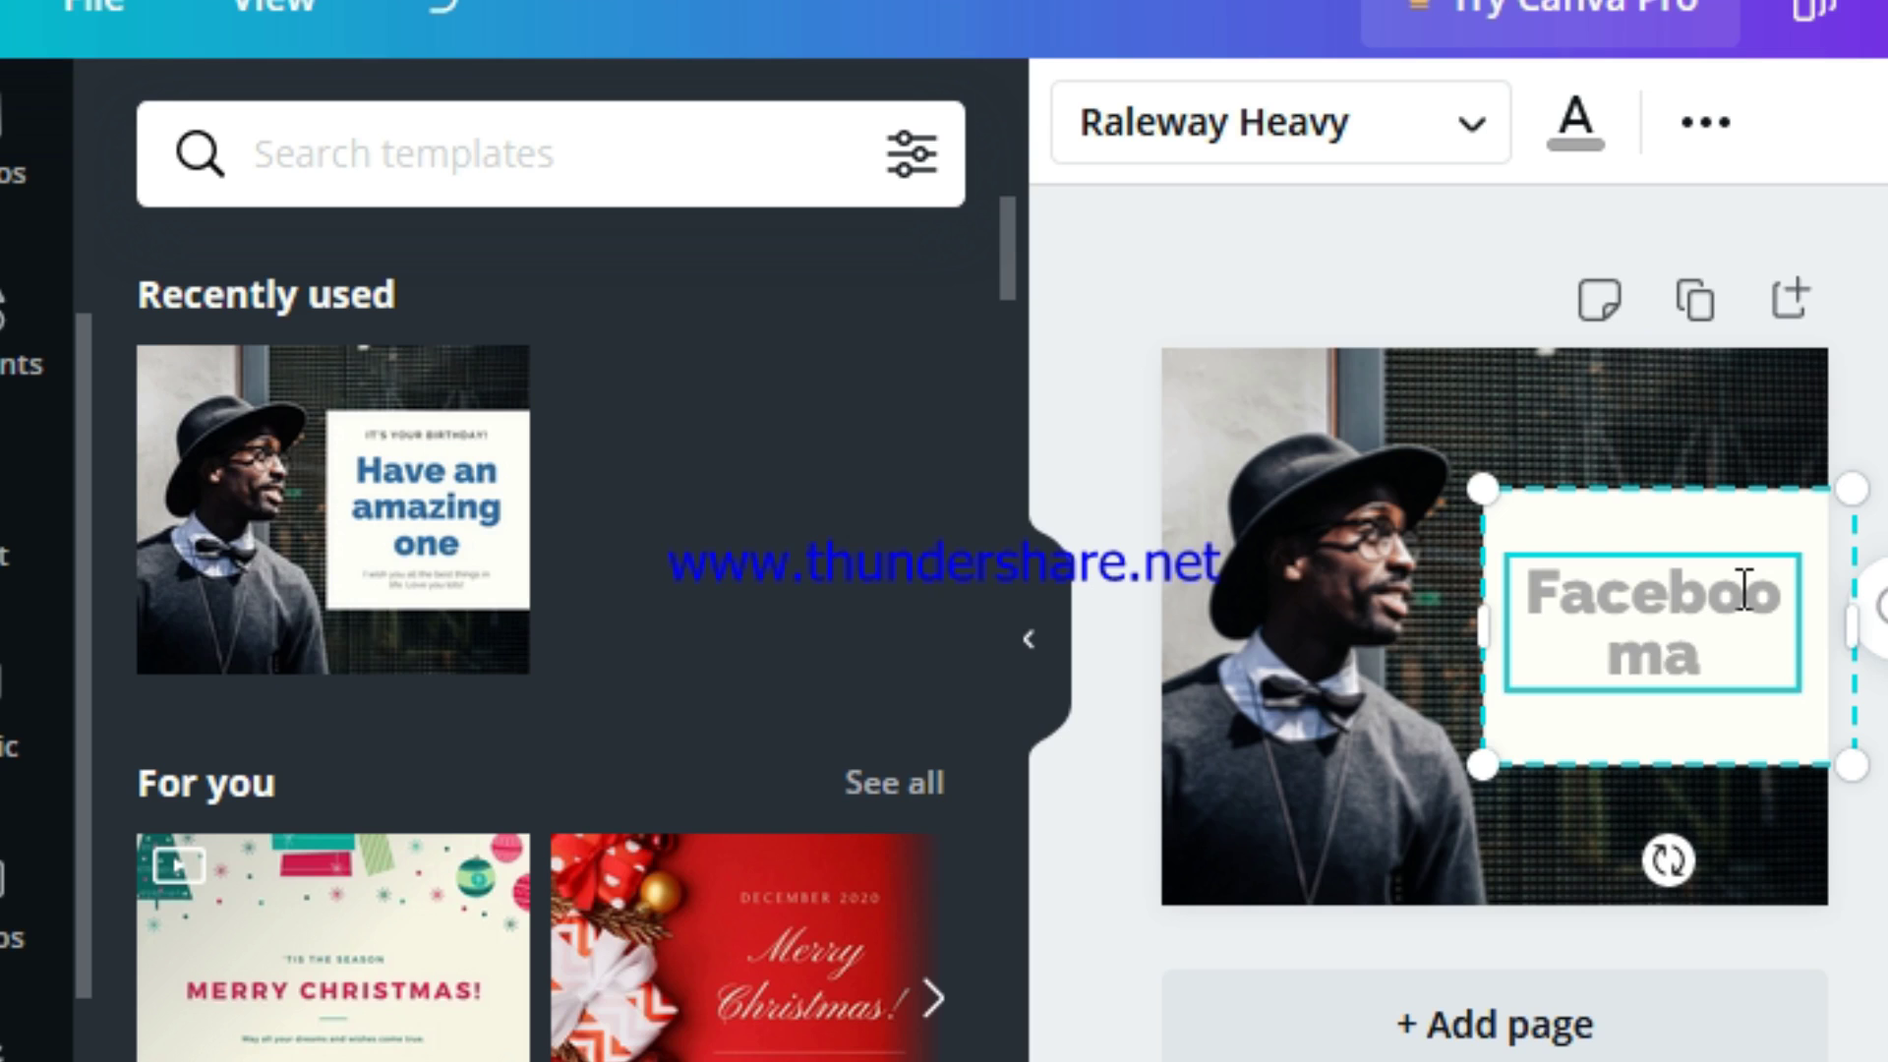
{"action": "type", "text": "rt"}
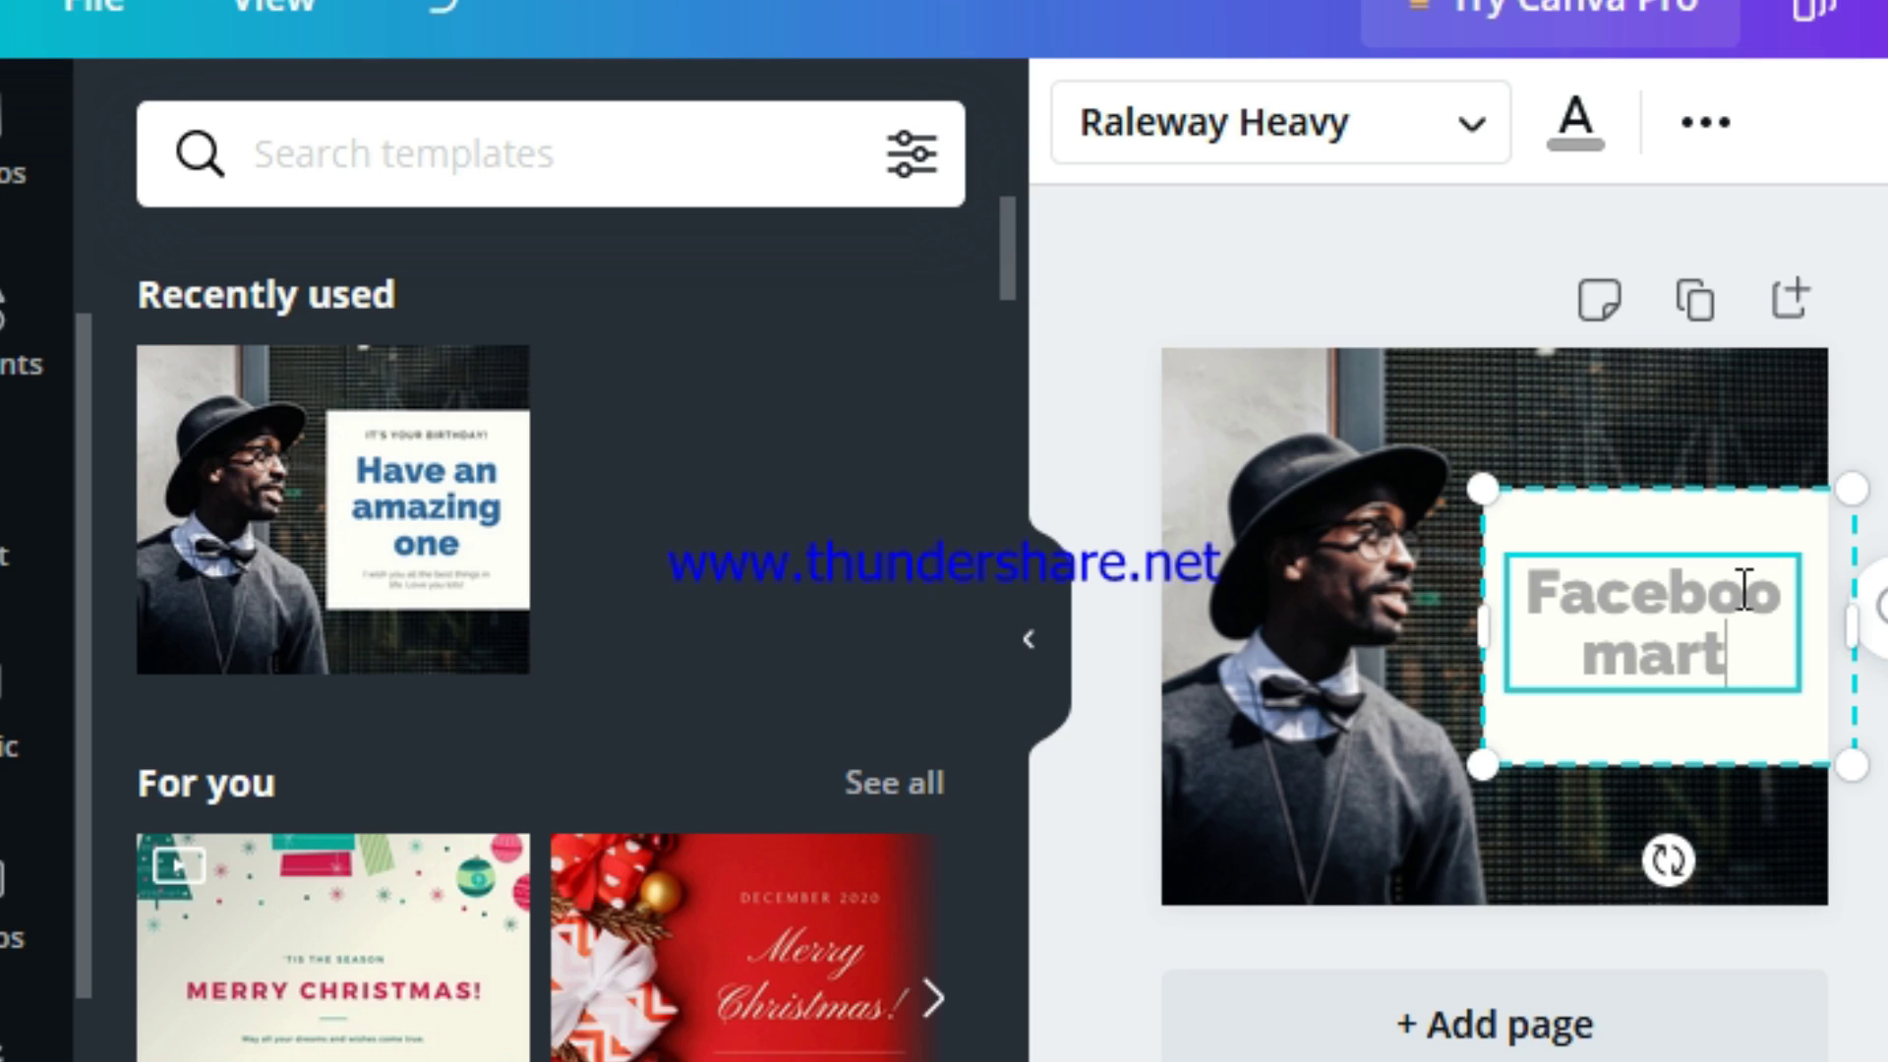
{"action": "type", "text": "eter"}
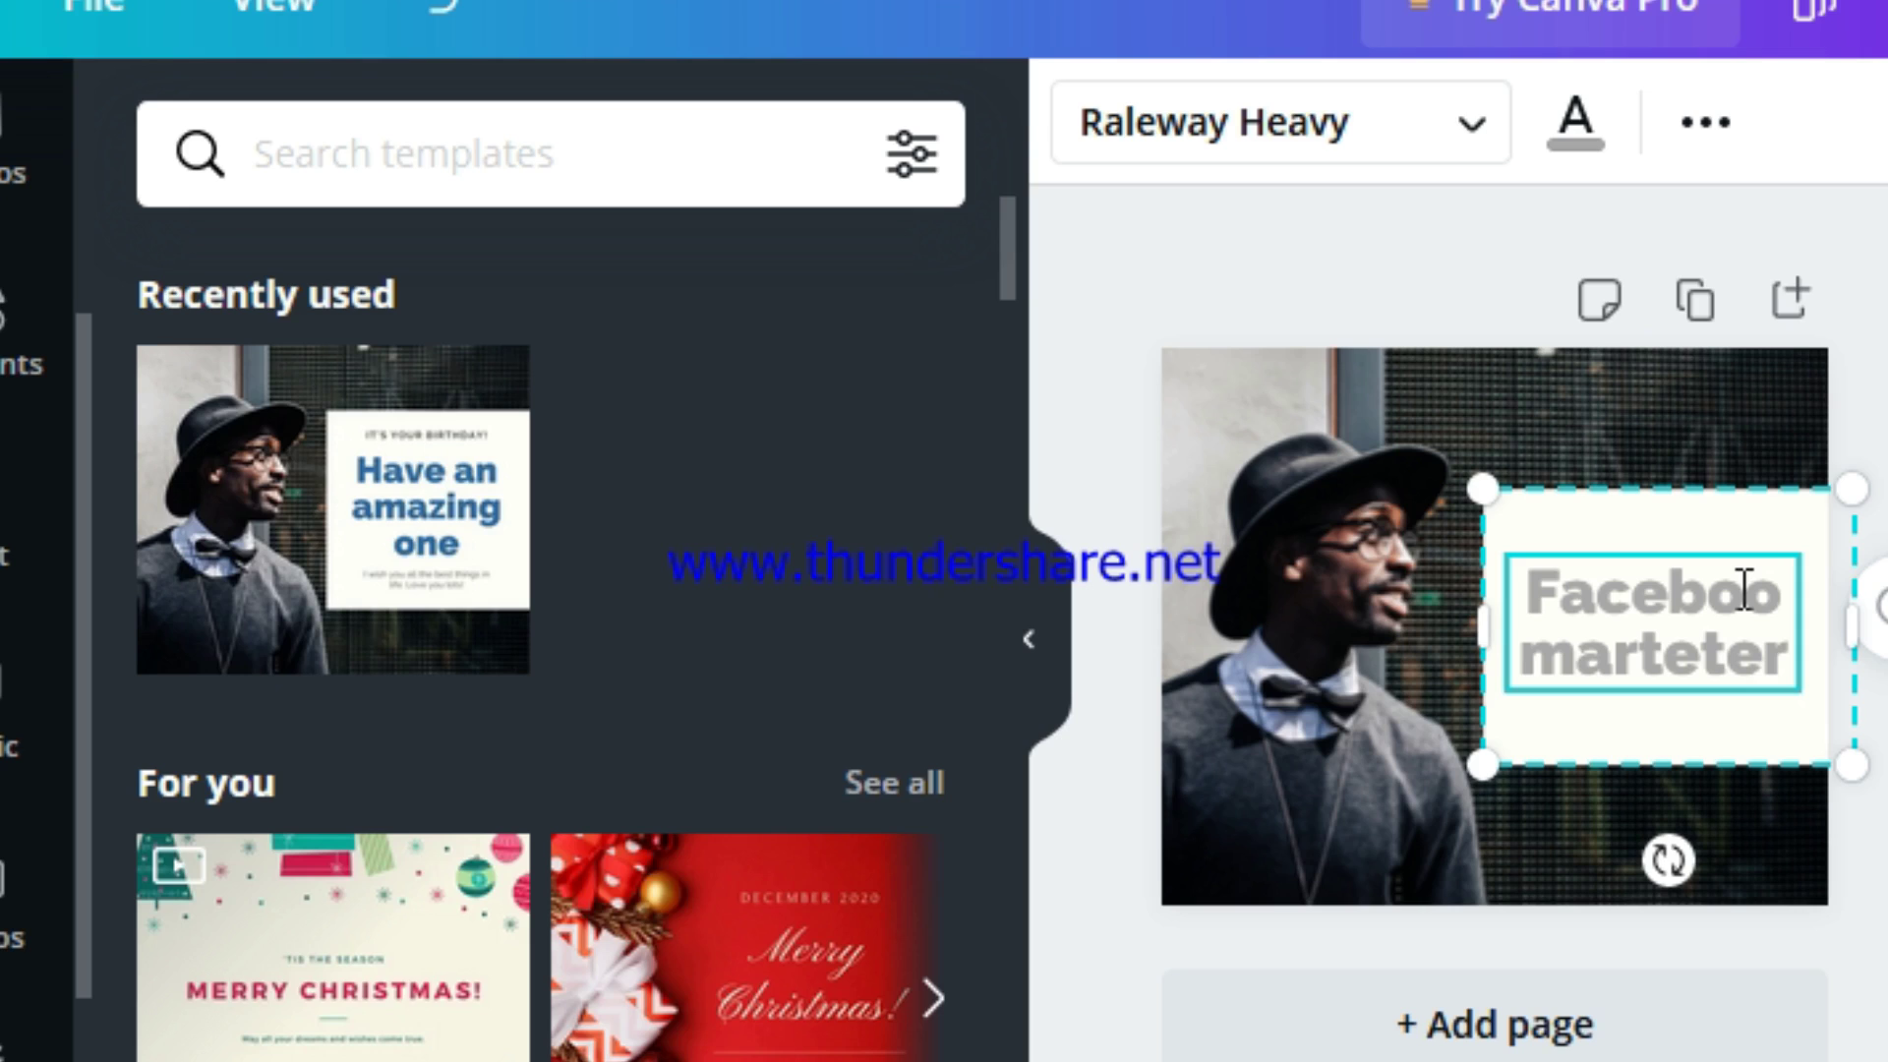
{"action": "key", "text": "BackSpace"}
{"action": "key", "text": "BackSpace"}
{"action": "key", "text": "BackSpace"}
{"action": "key", "text": "BackSpace"}
{"action": "key", "text": "BackSpace"}
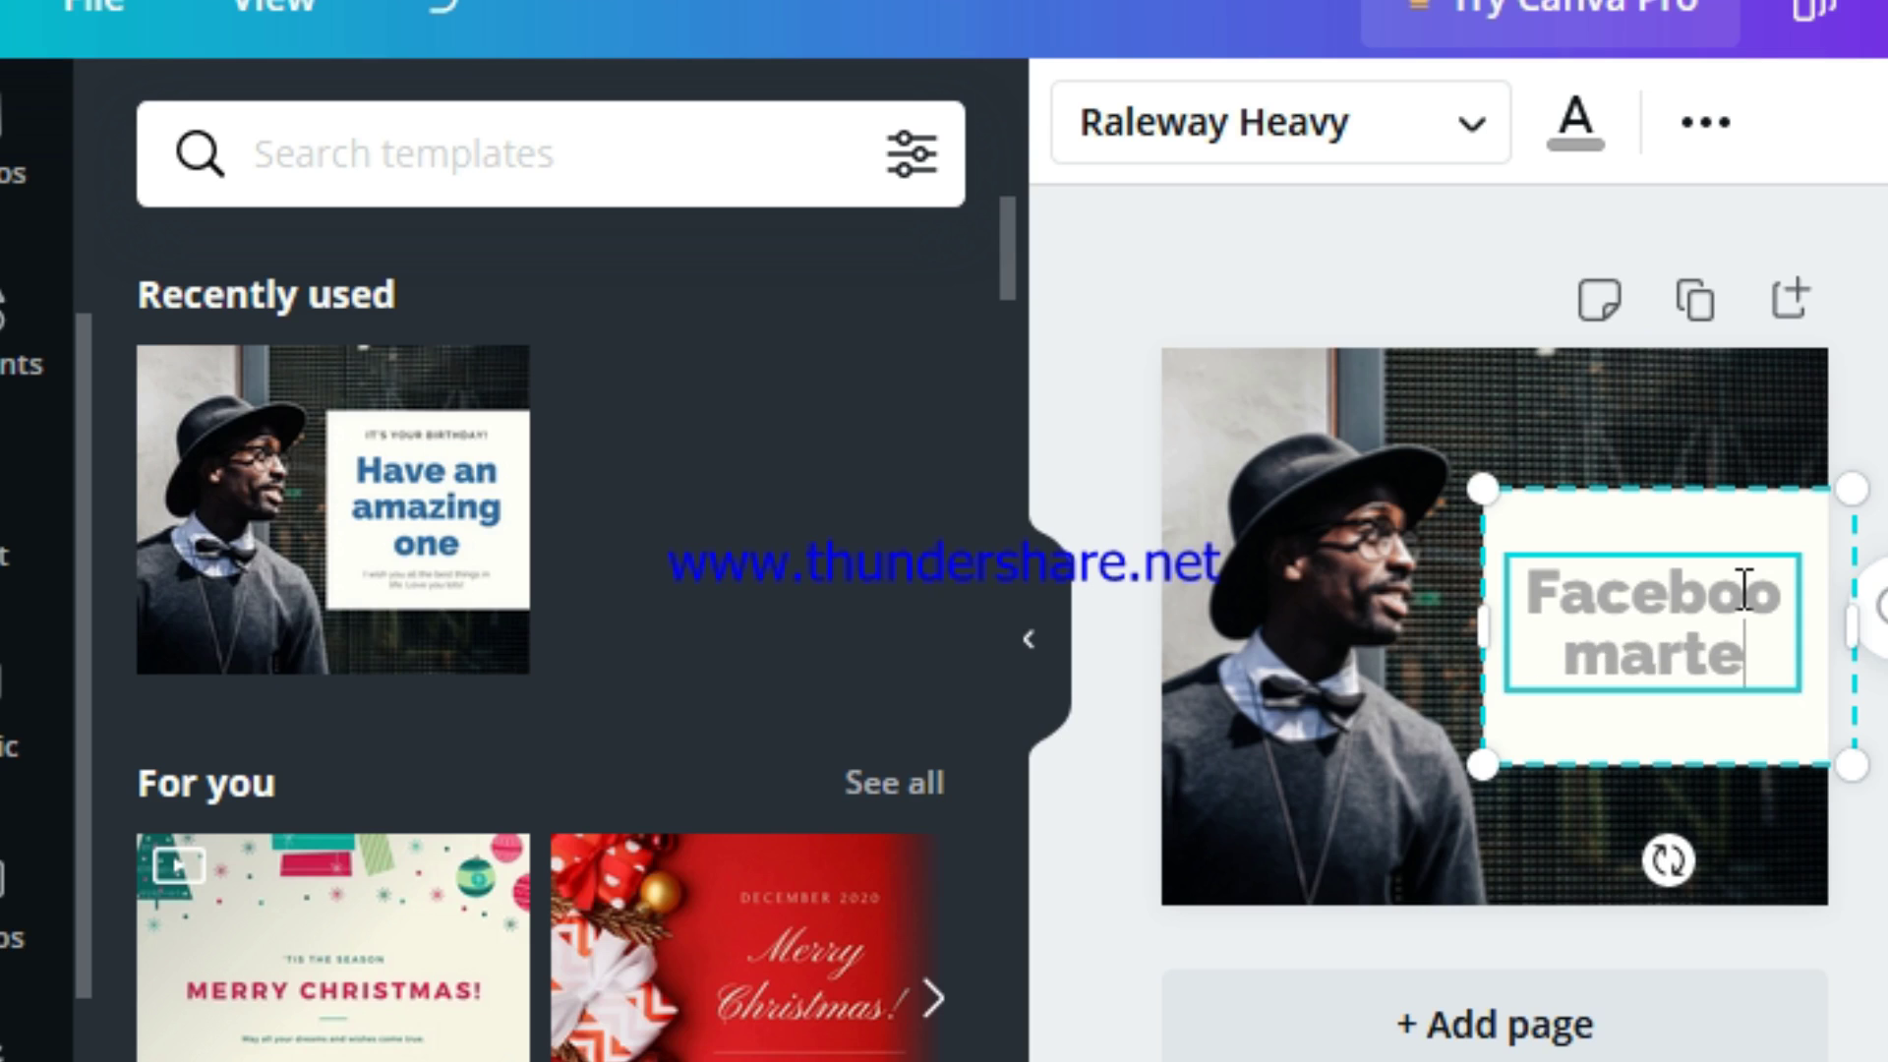
{"action": "type", "text": "keter"}
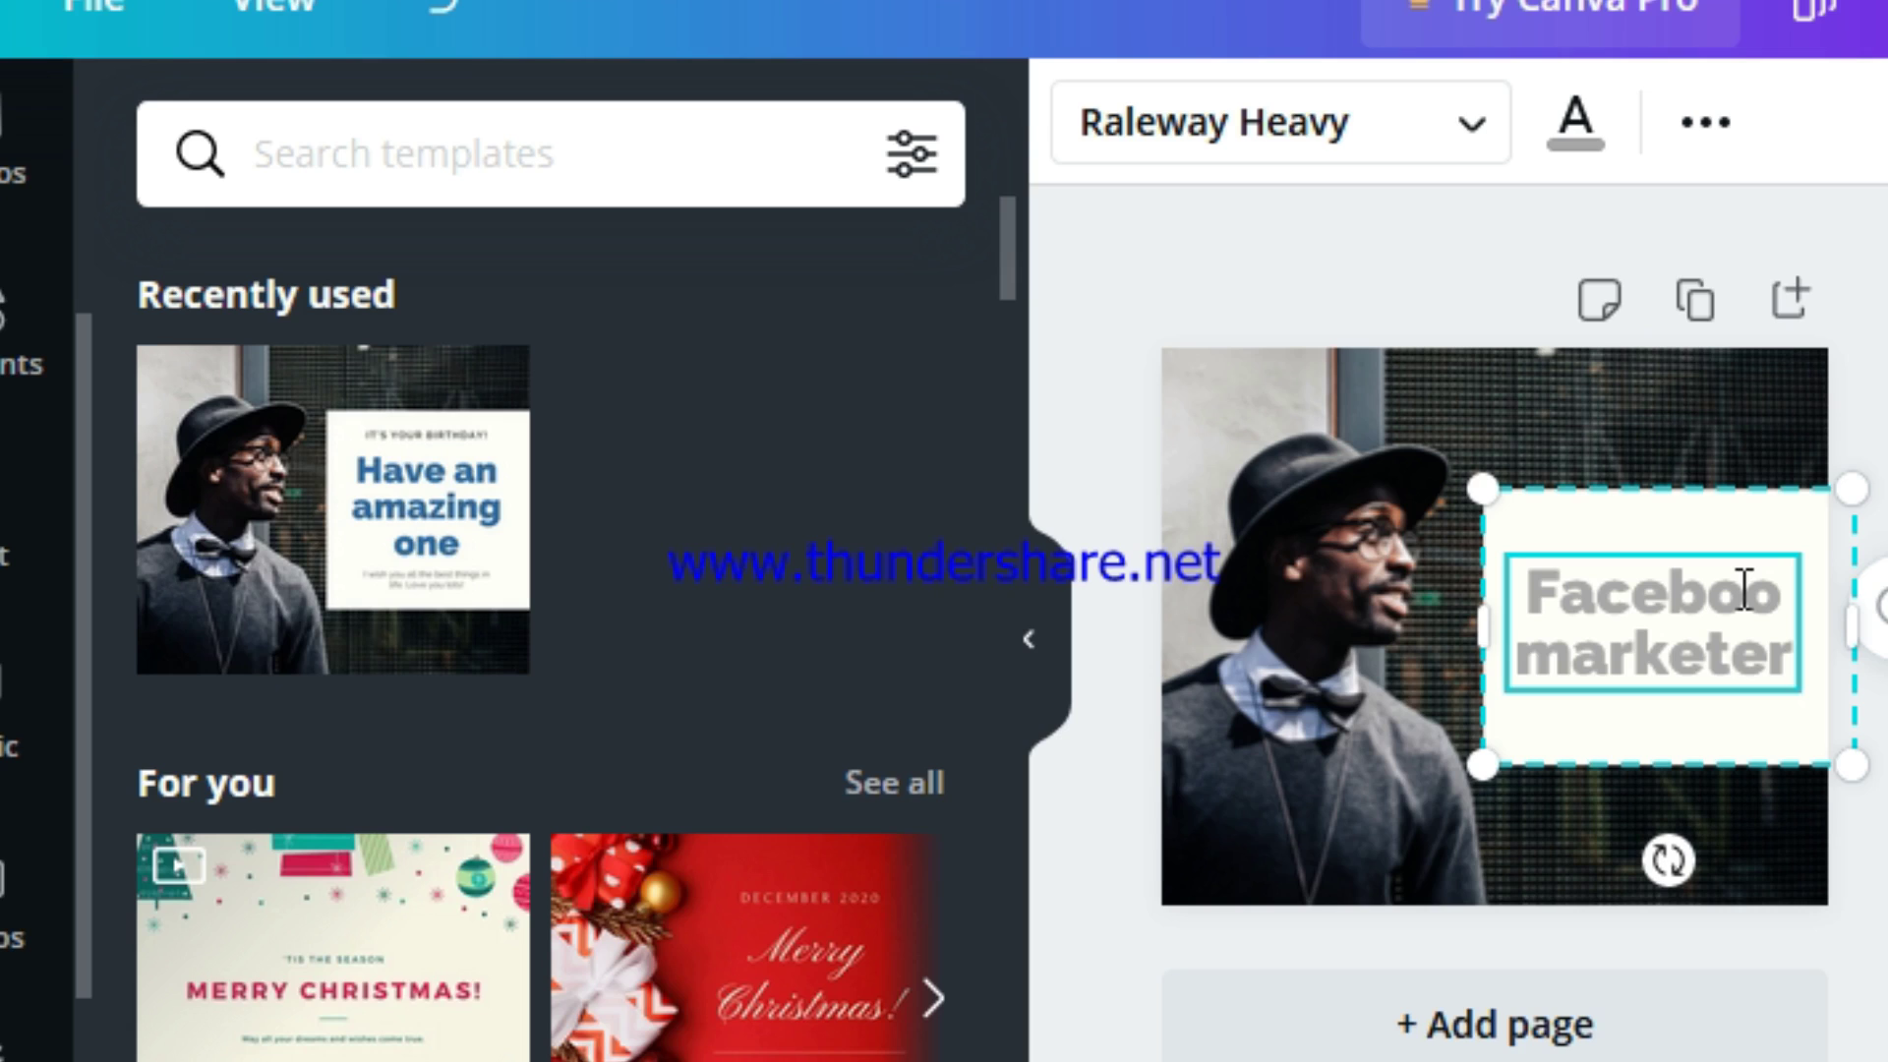
{"action": "key", "text": "BackSpace"}
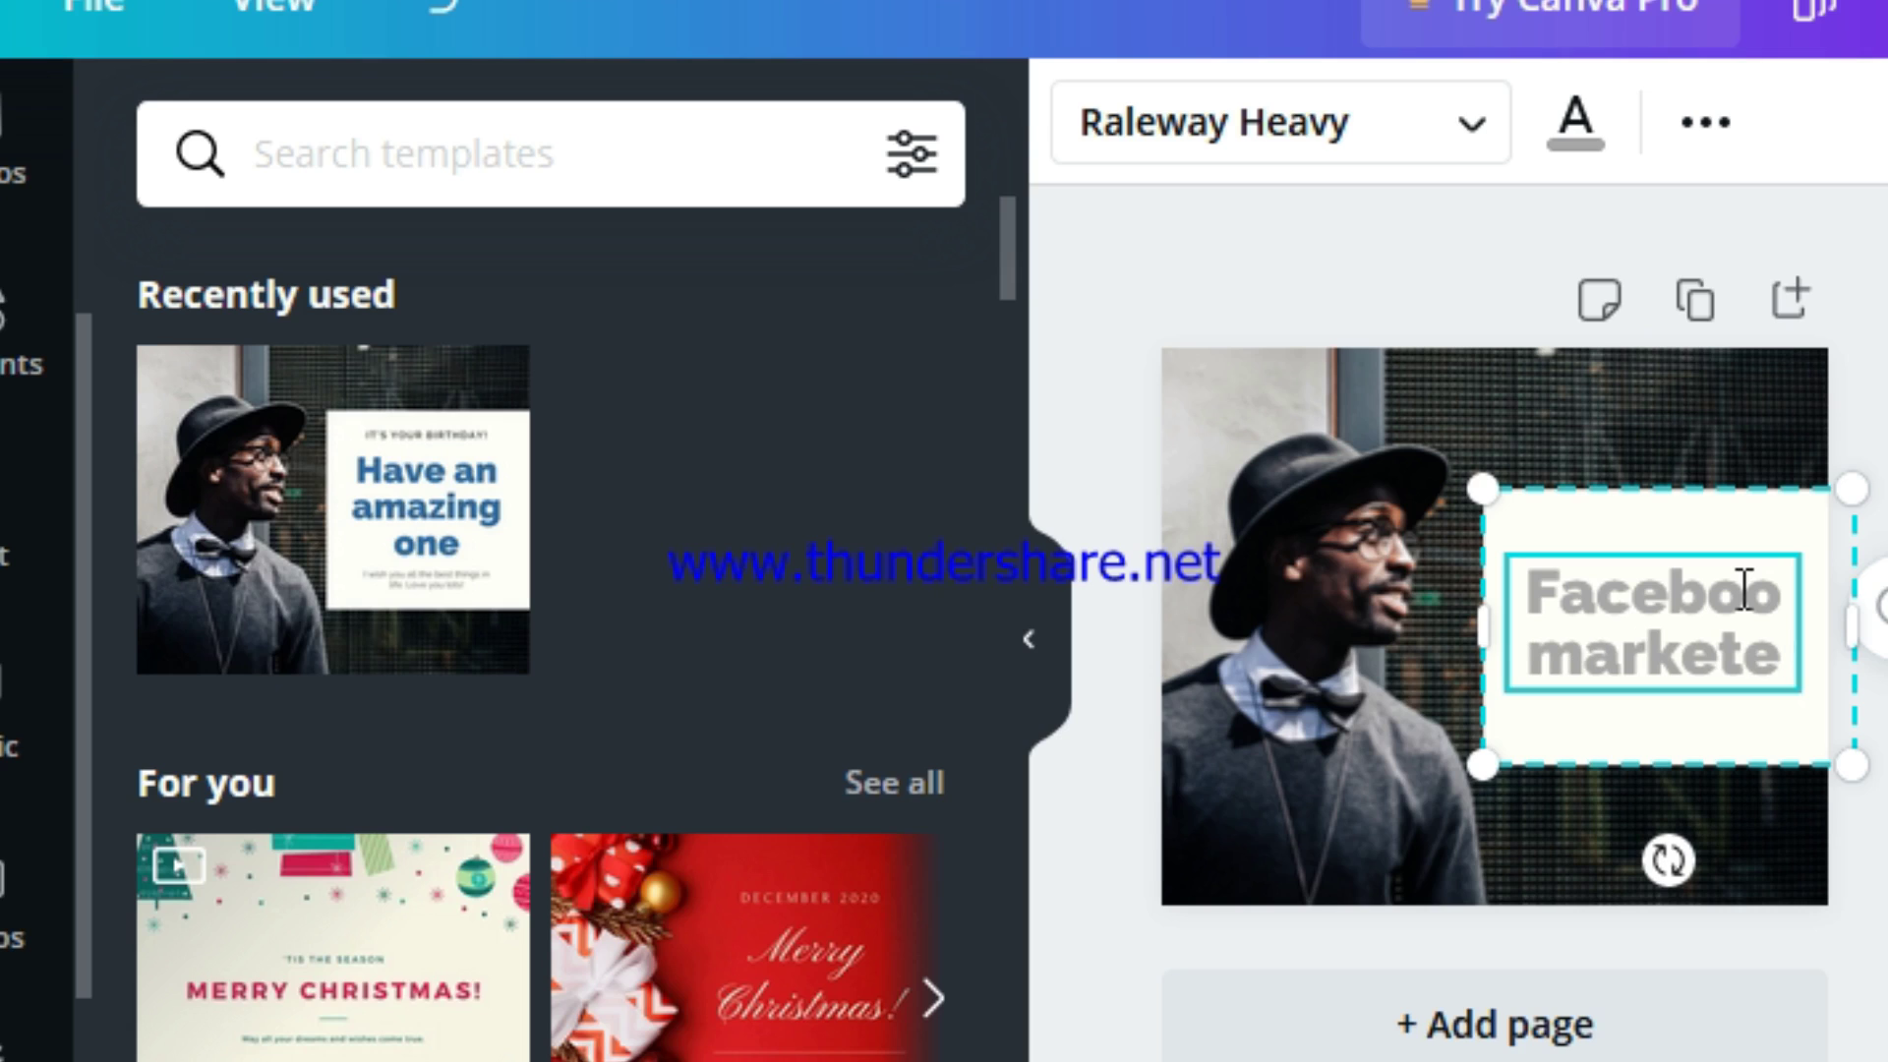
{"action": "key", "text": "BackSpace"}
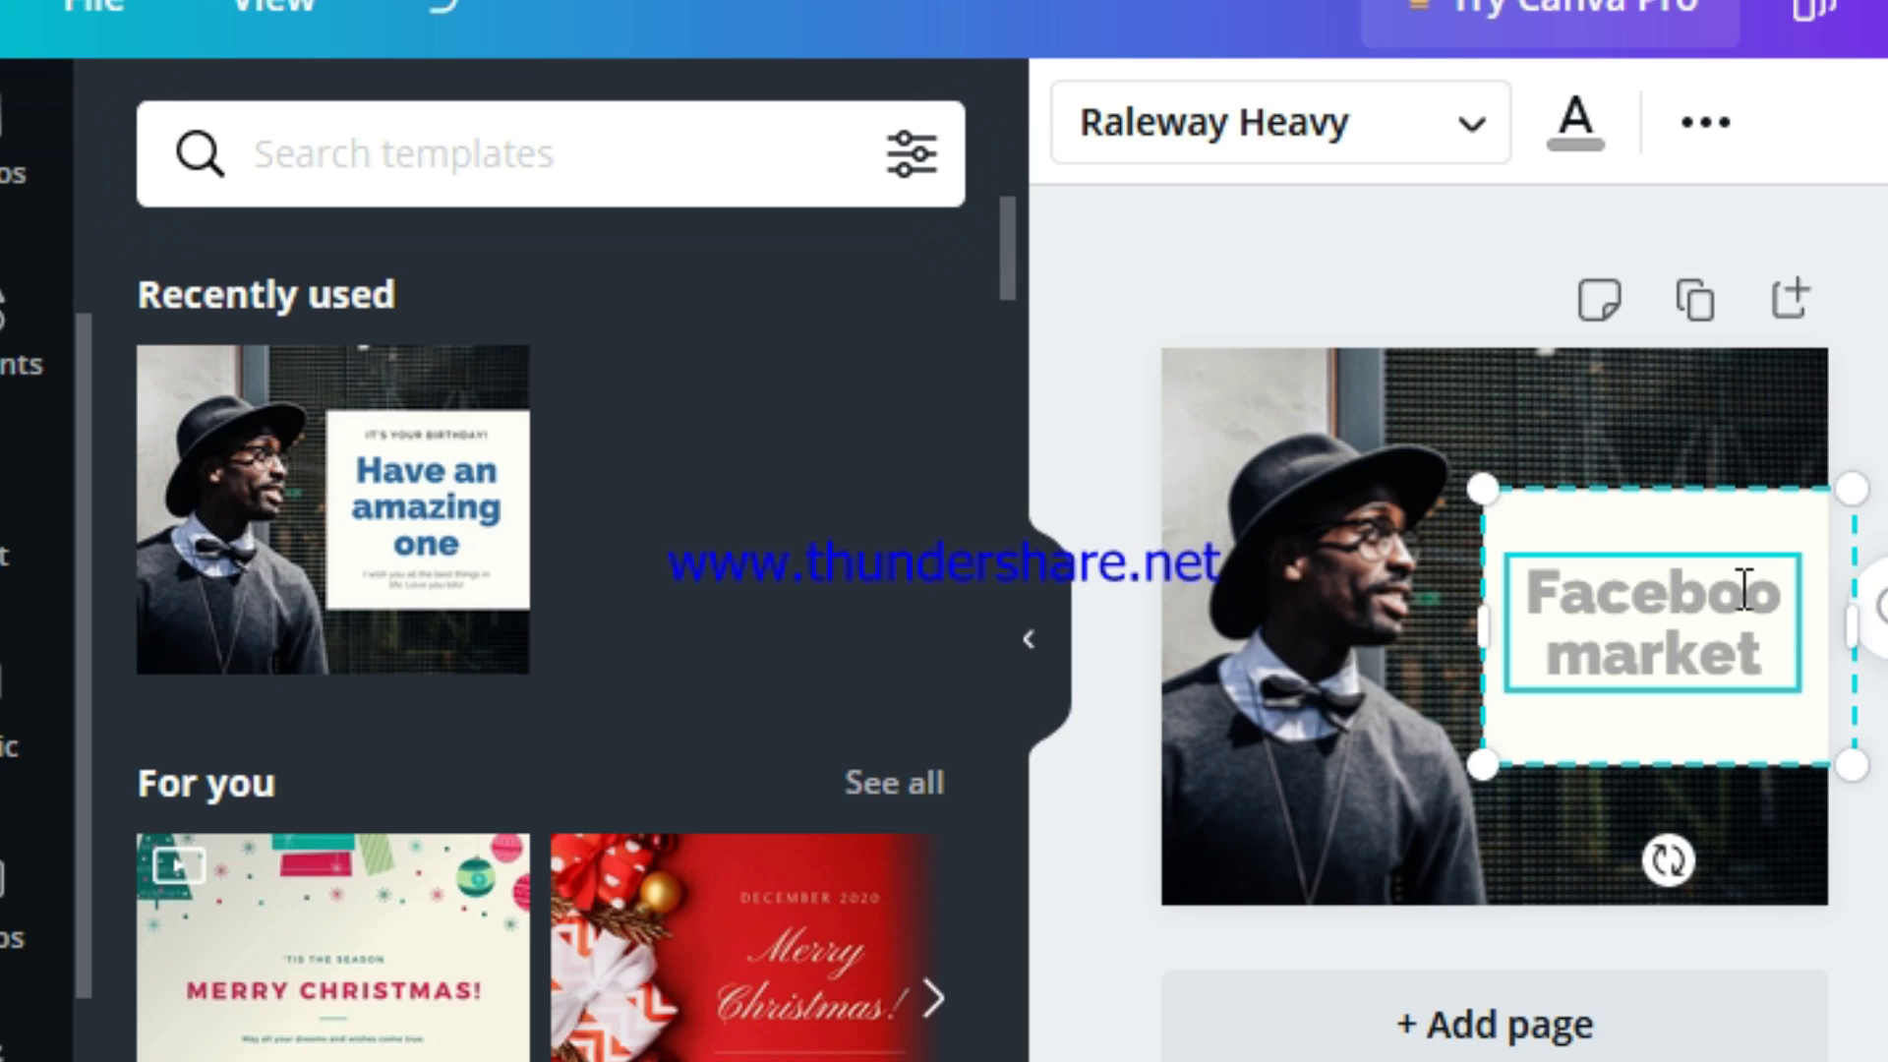
{"action": "type", "text": "ing"}
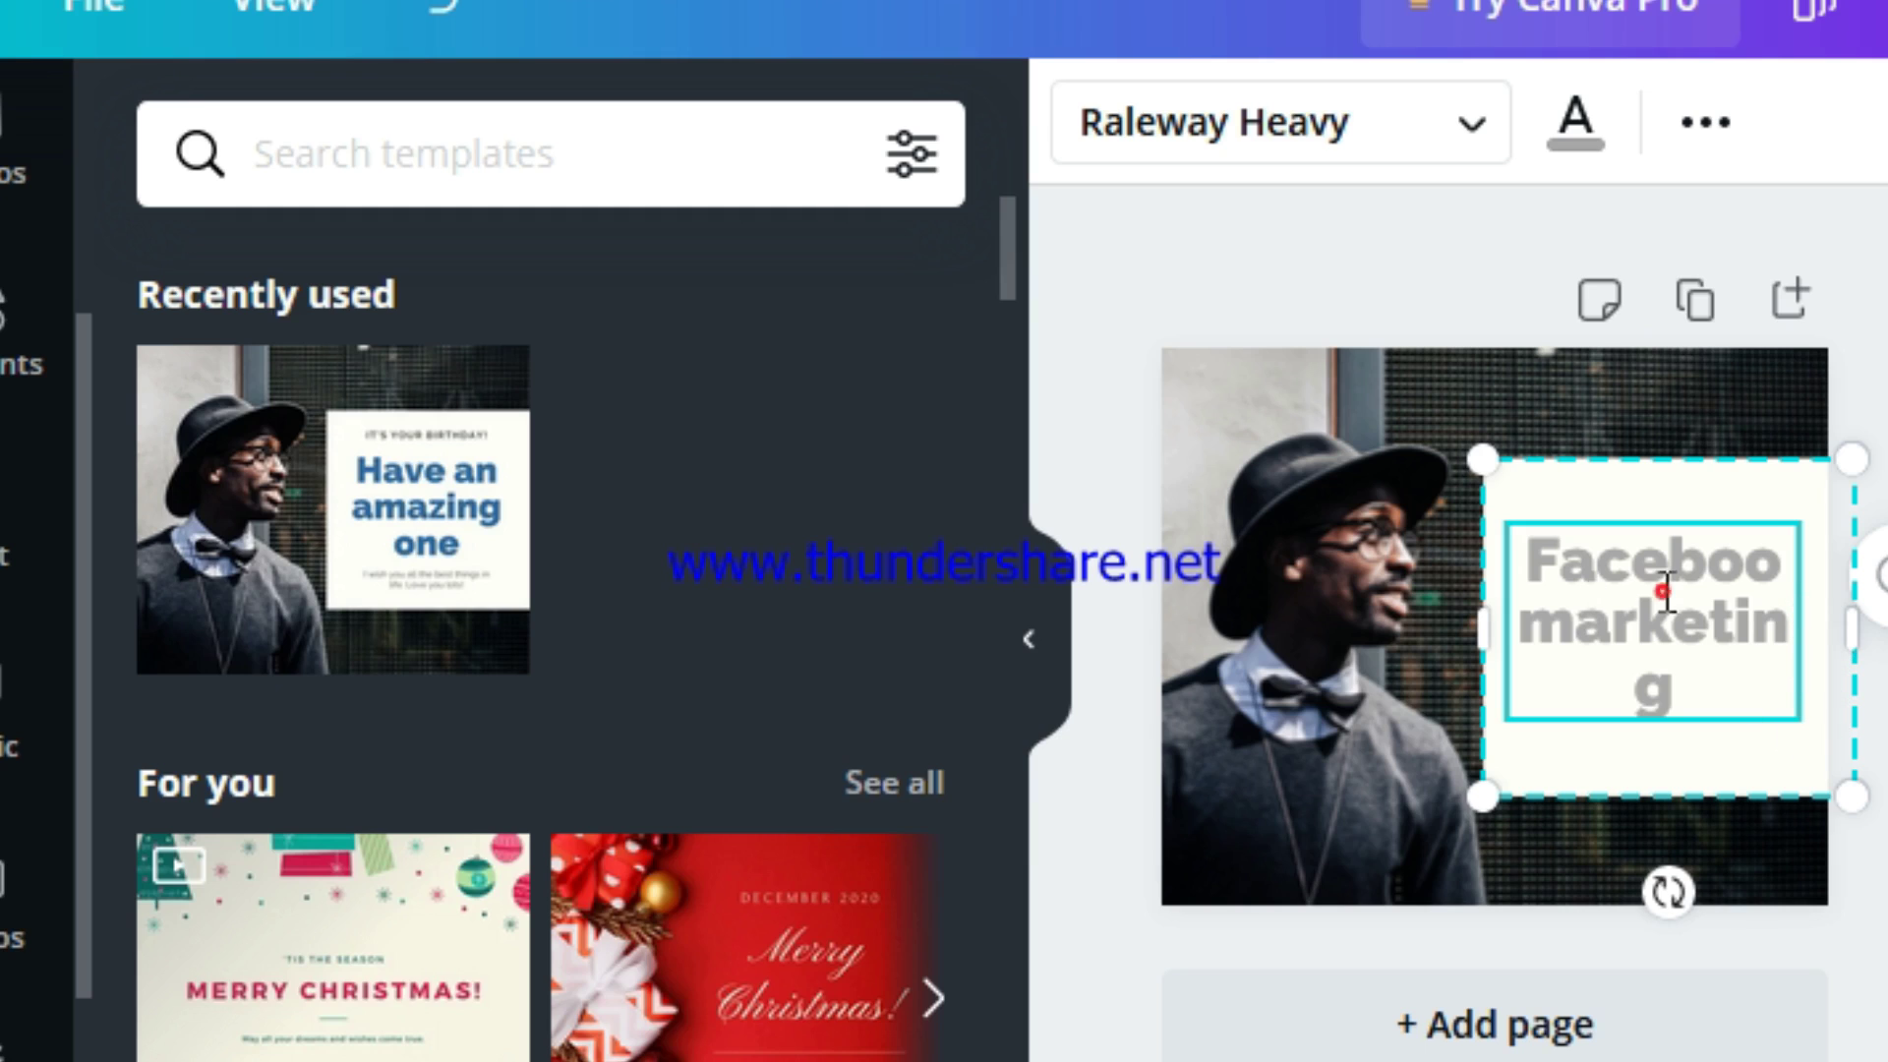
Reduce the headline's font size to 42 and narrow the white card so it fits inside the photo's edge.
{"action": "left_click", "coordinate": [1024, 637]}
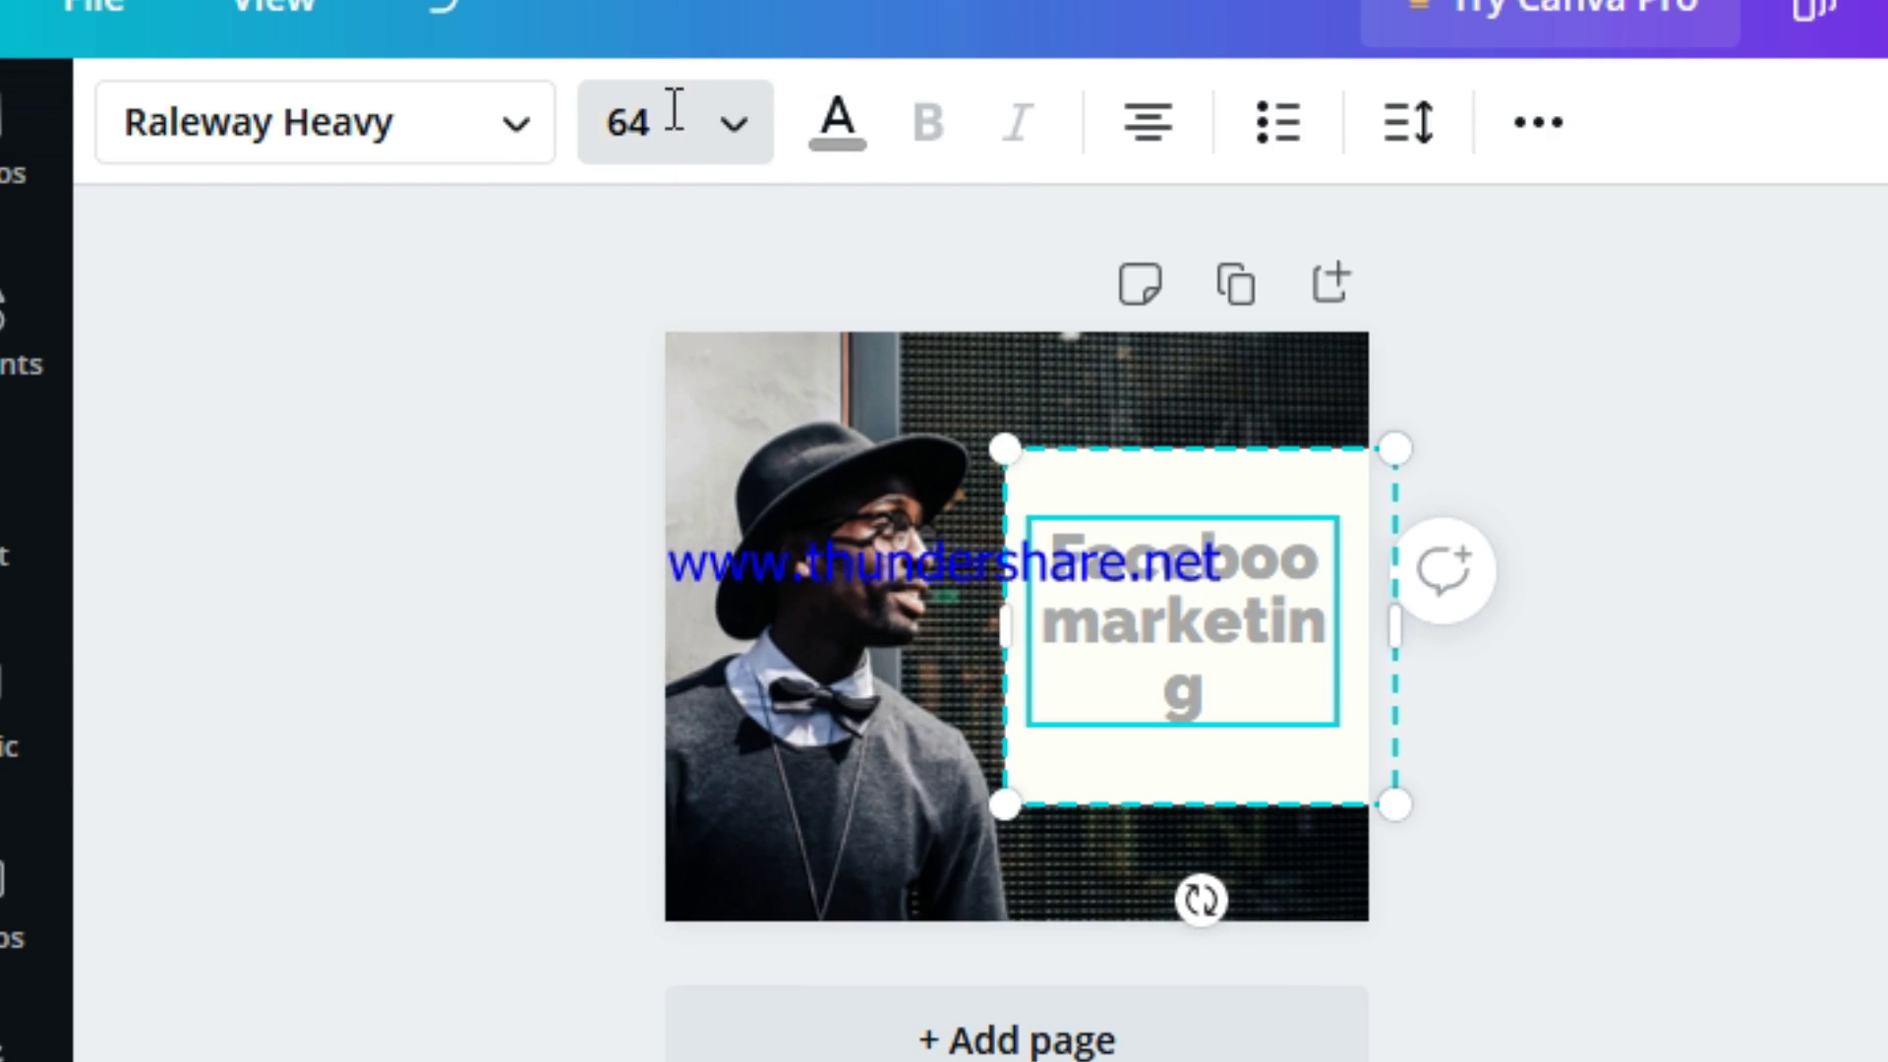
{"action": "left_click", "coordinate": [746, 124]}
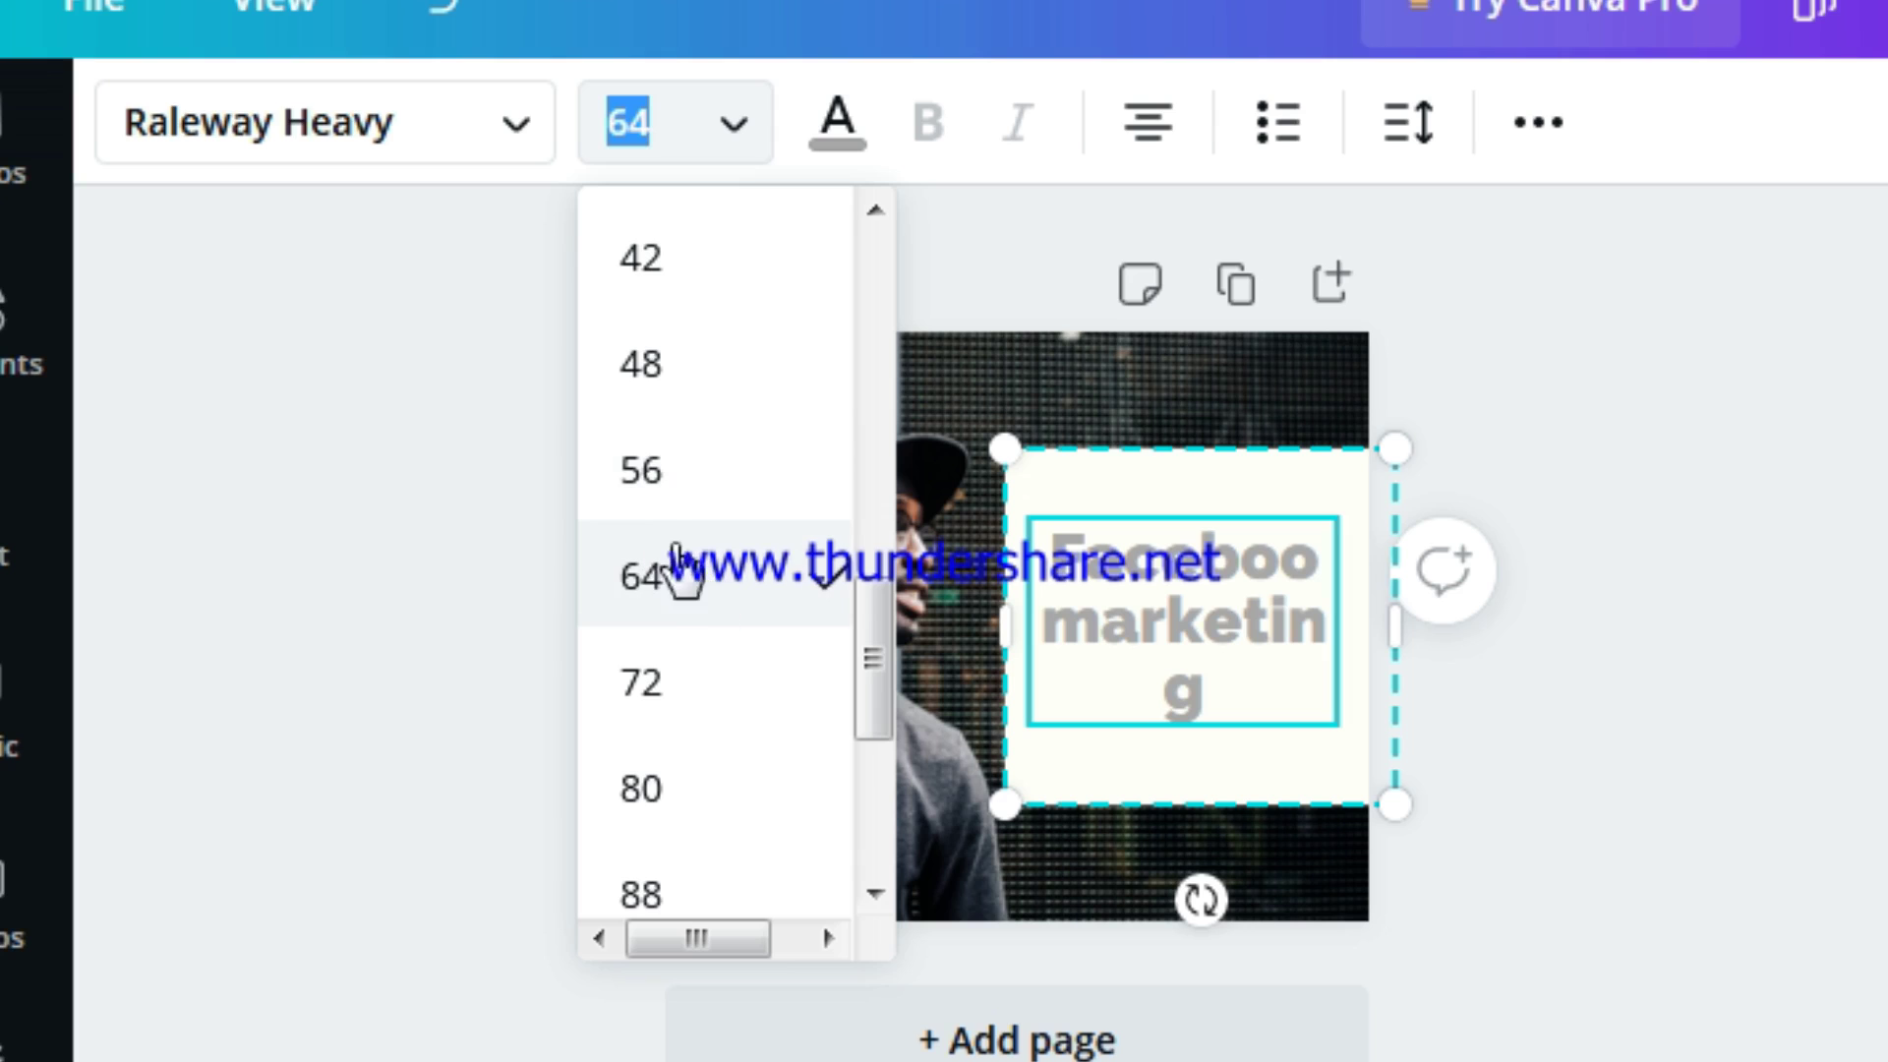
{"action": "scroll", "coordinate": [677, 526], "scroll_direction": "up", "scroll_amount": 1}
{"action": "left_click", "coordinate": [676, 450]}
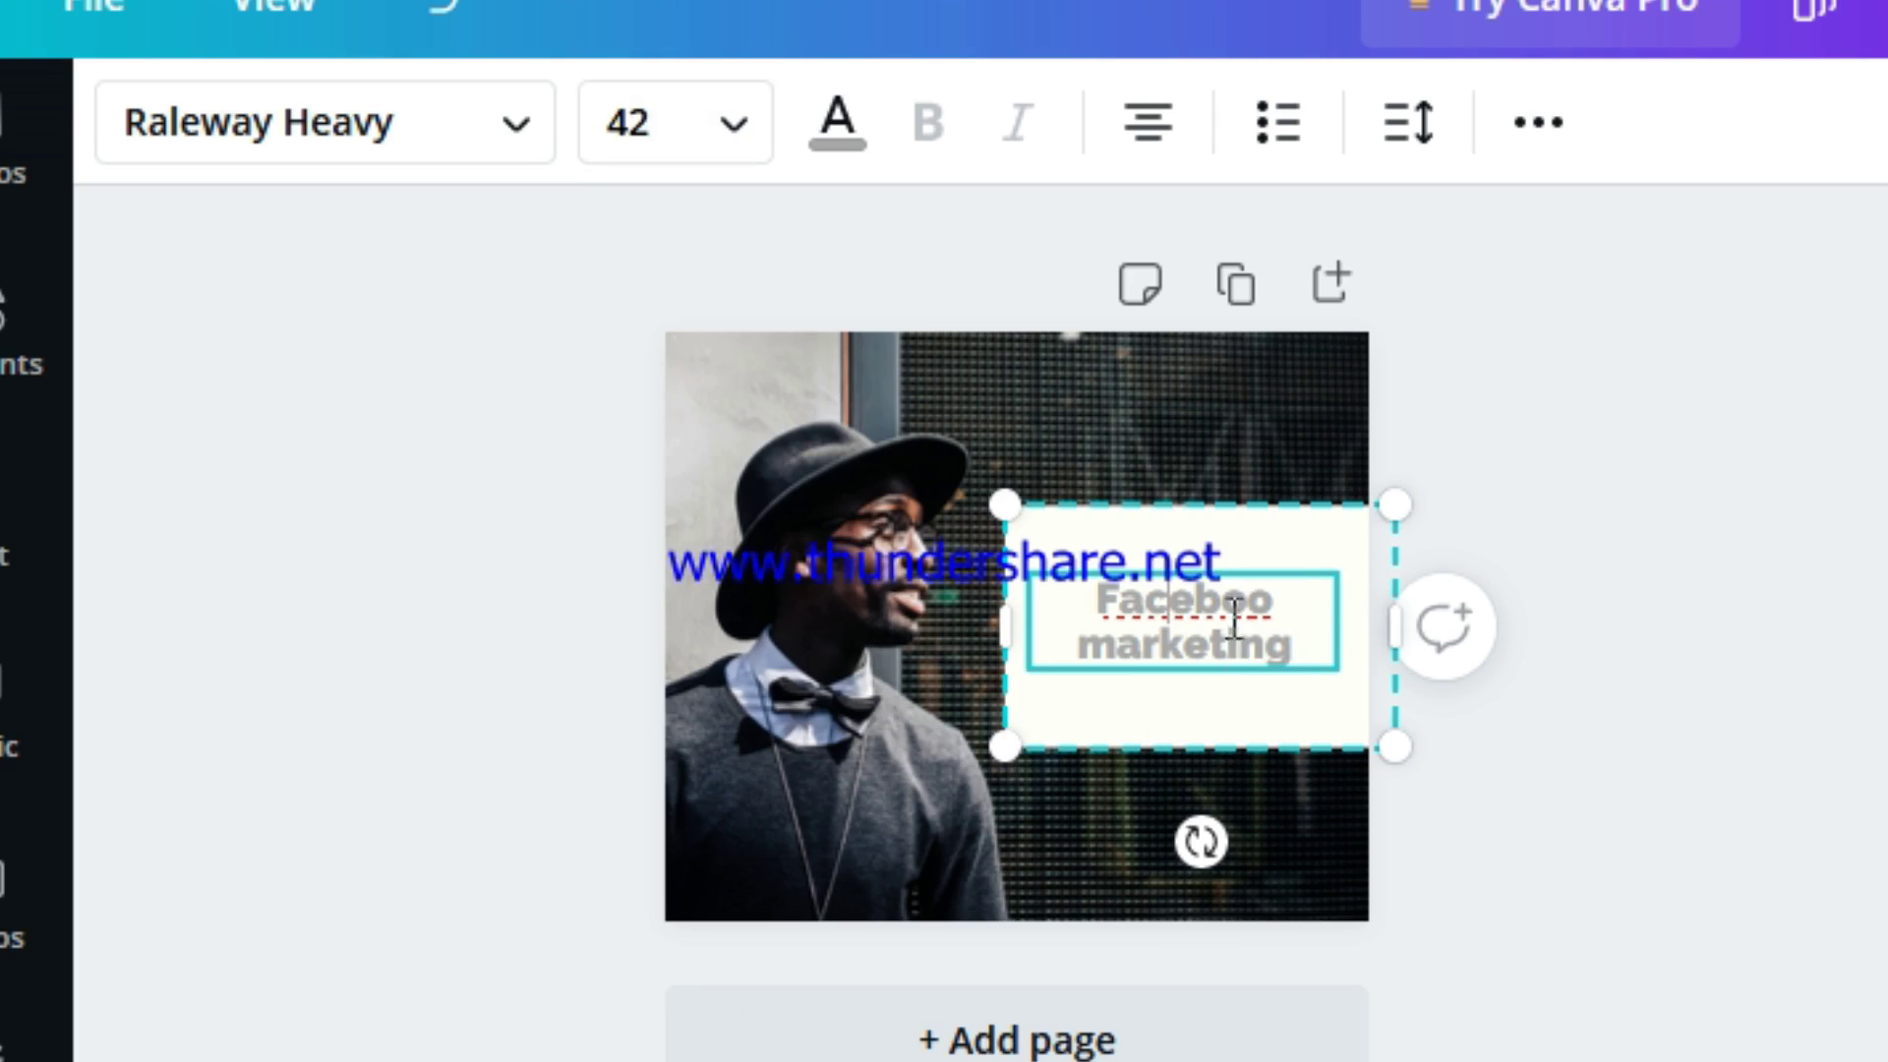
{"action": "left_click_drag", "start_coordinate": [1409, 620], "coordinate": [1350, 623]}
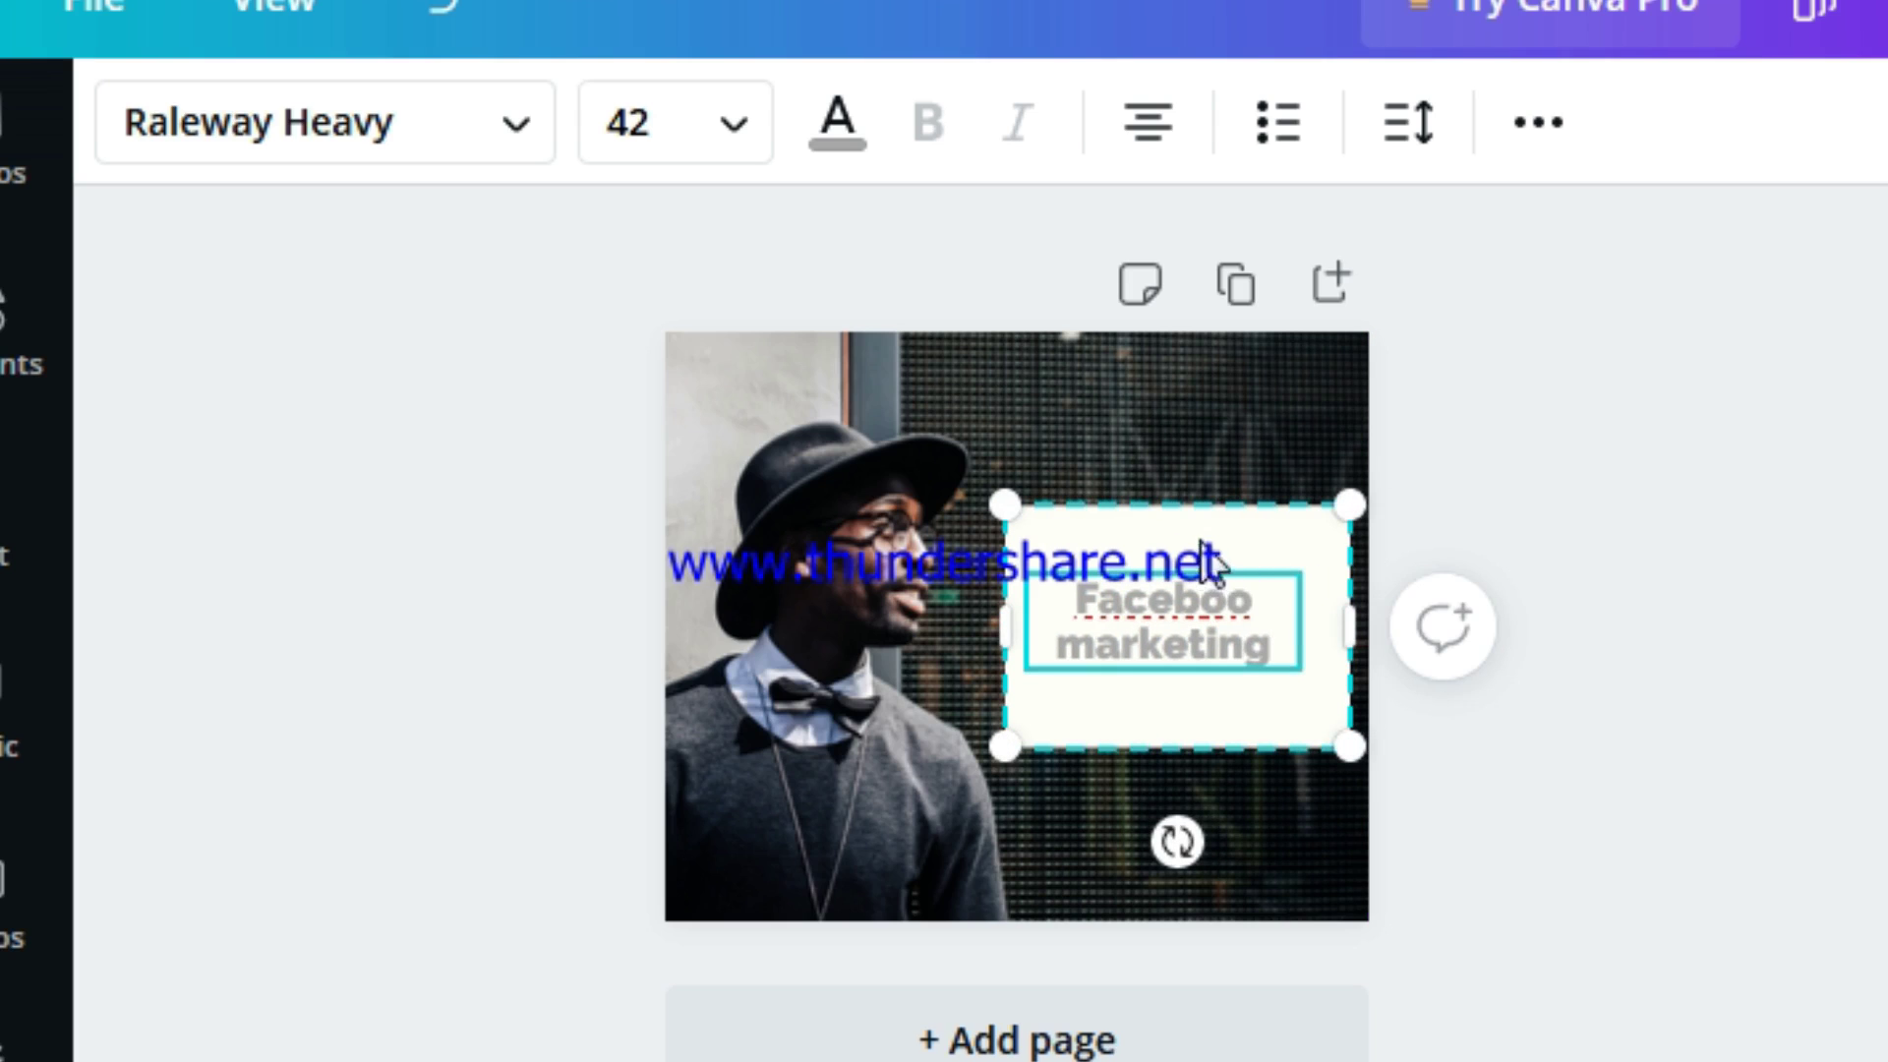
Try several default text colours on the "Faceboo marketing" headline, including yellow, purple, teal and blue, settling on dark green.
{"action": "mouse_move", "coordinate": [1196, 500]}
{"action": "left_mouse_down"}
{"action": "mouse_move", "coordinate": [1167, 539]}
{"action": "mouse_move", "coordinate": [1189, 504]}
{"action": "left_mouse_up"}
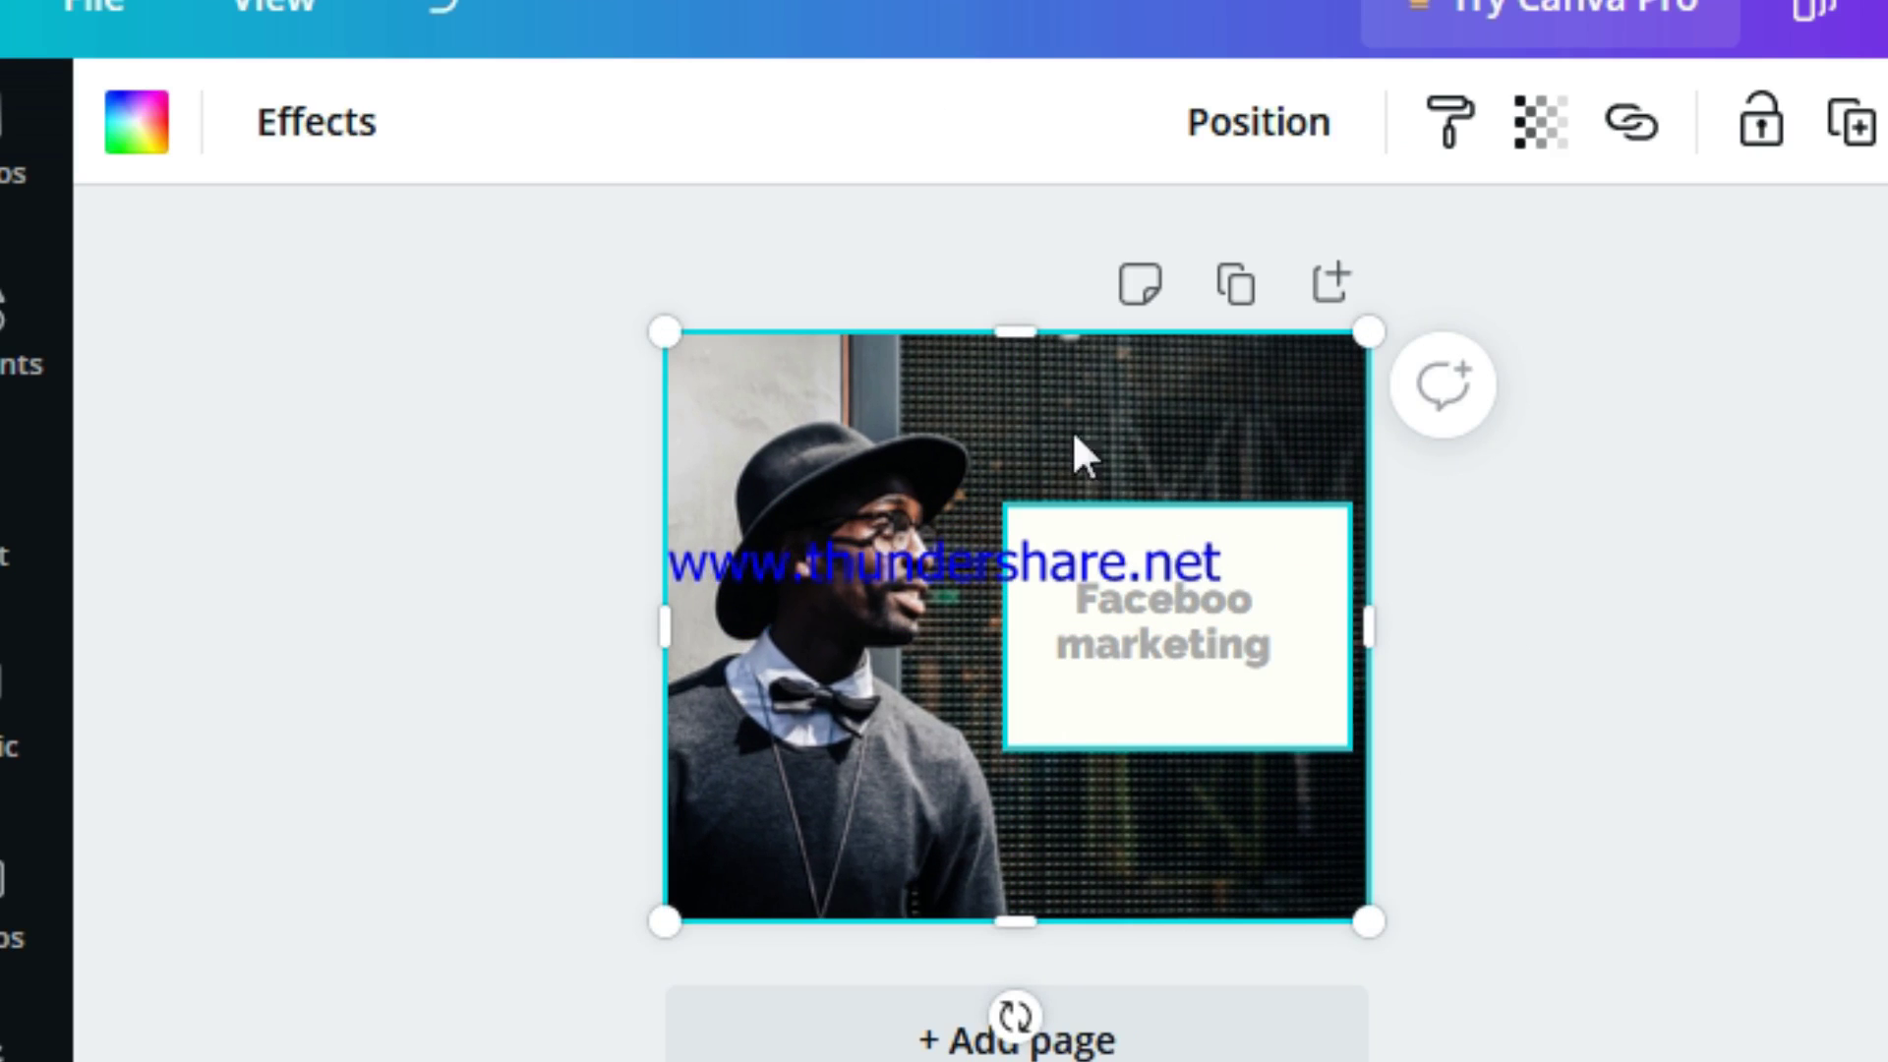
{"action": "left_click", "coordinate": [1177, 630]}
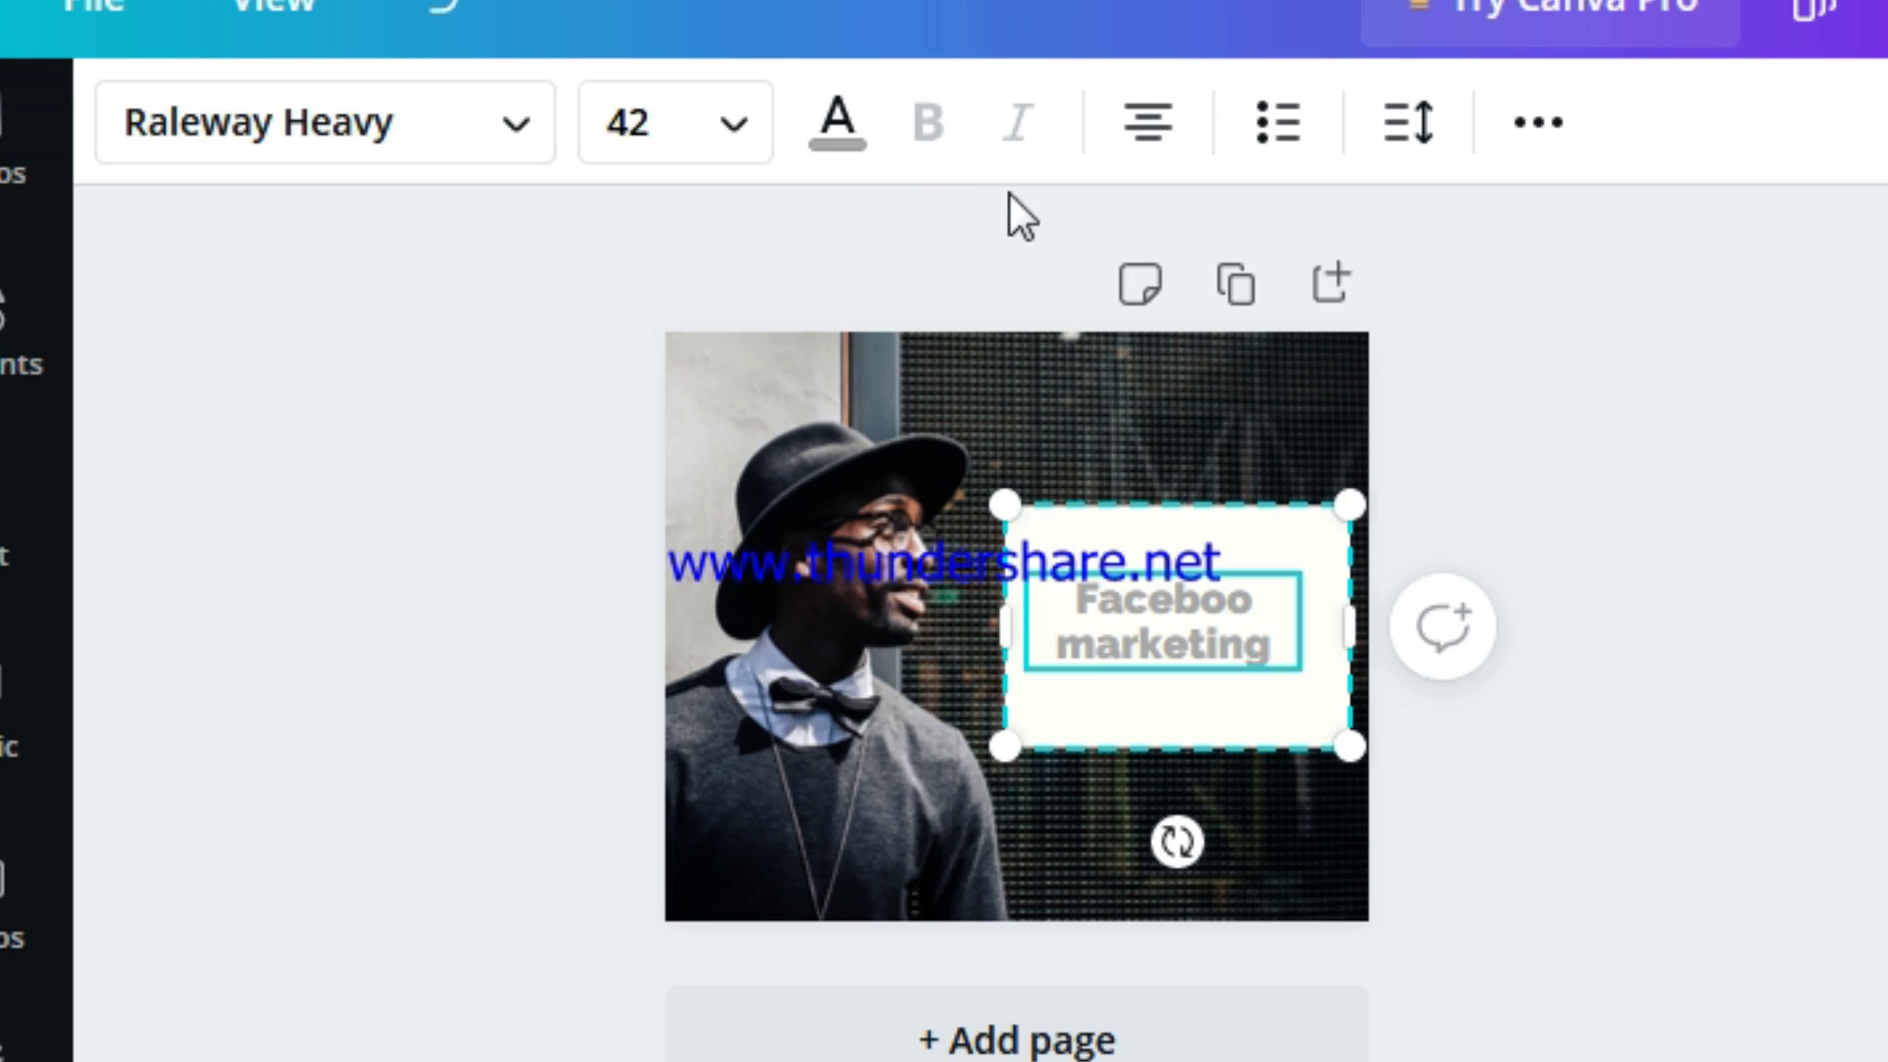
{"action": "left_click", "coordinate": [854, 148]}
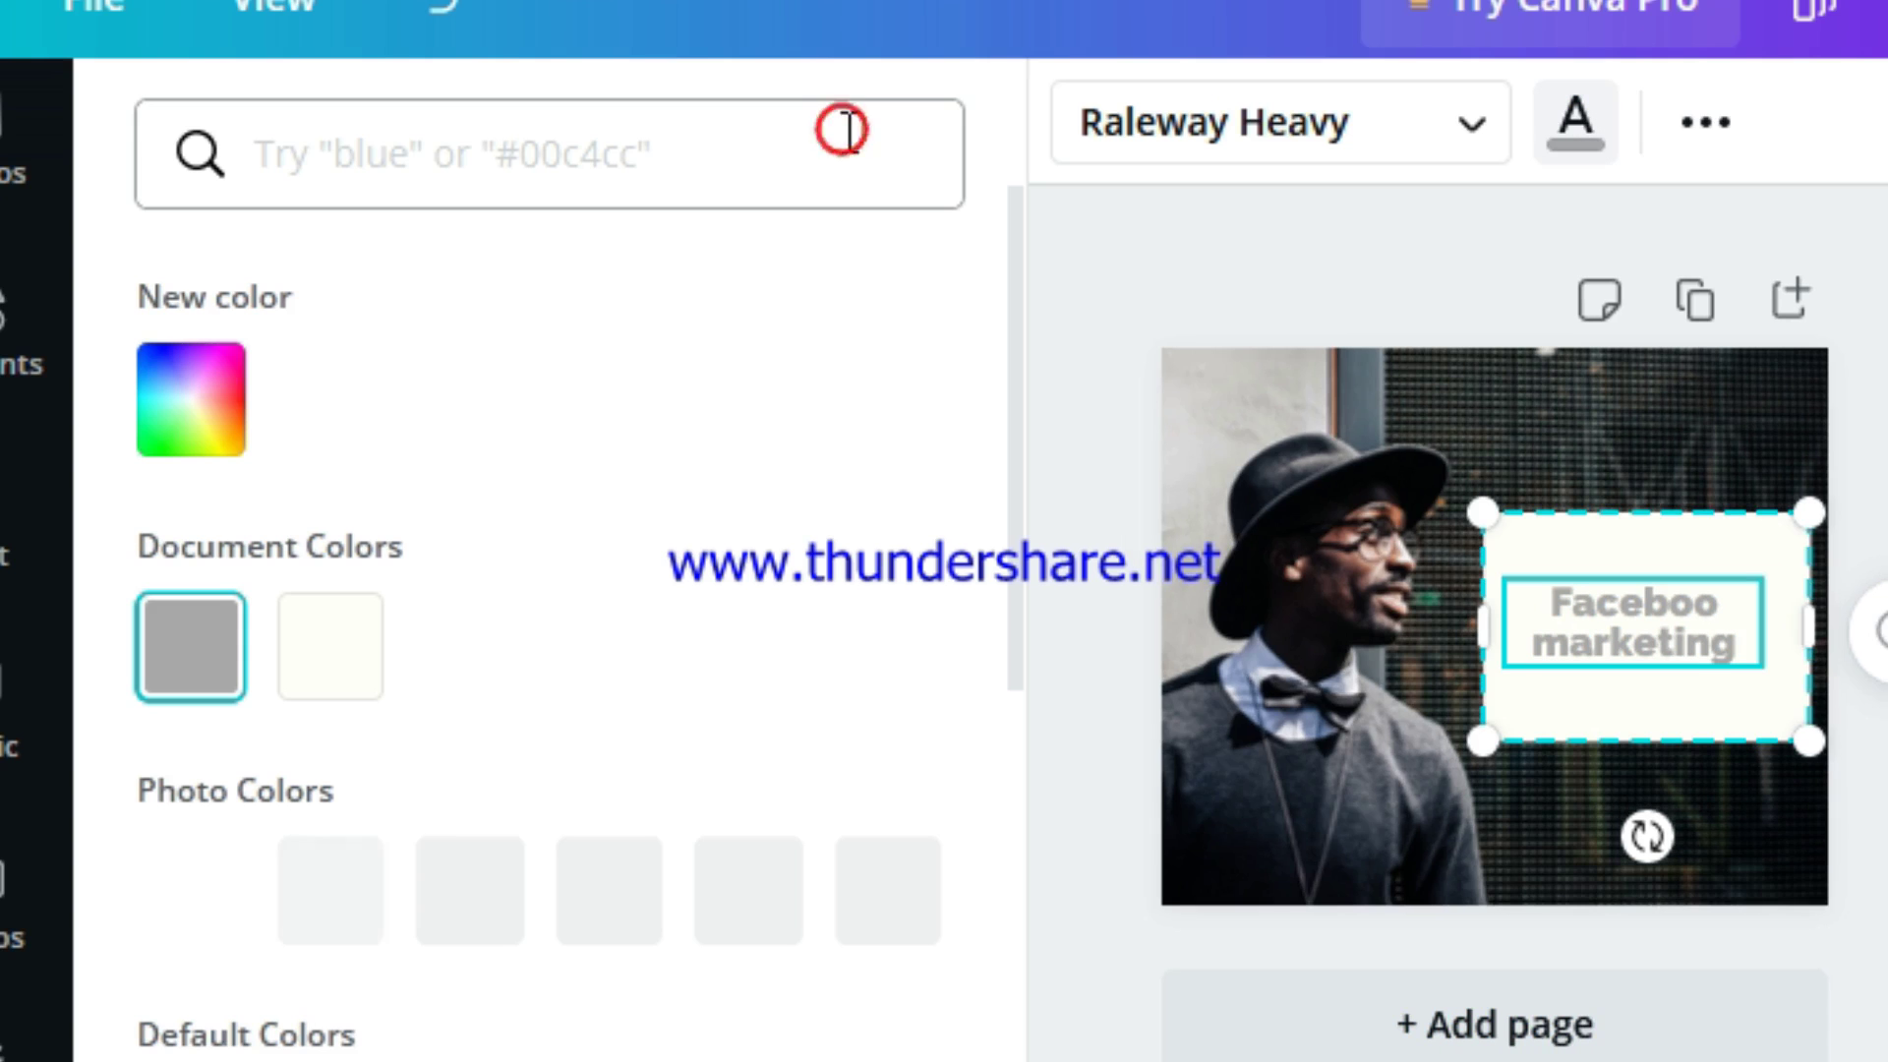
{"action": "scroll", "coordinate": [344, 747], "scroll_direction": "down", "scroll_amount": 5}
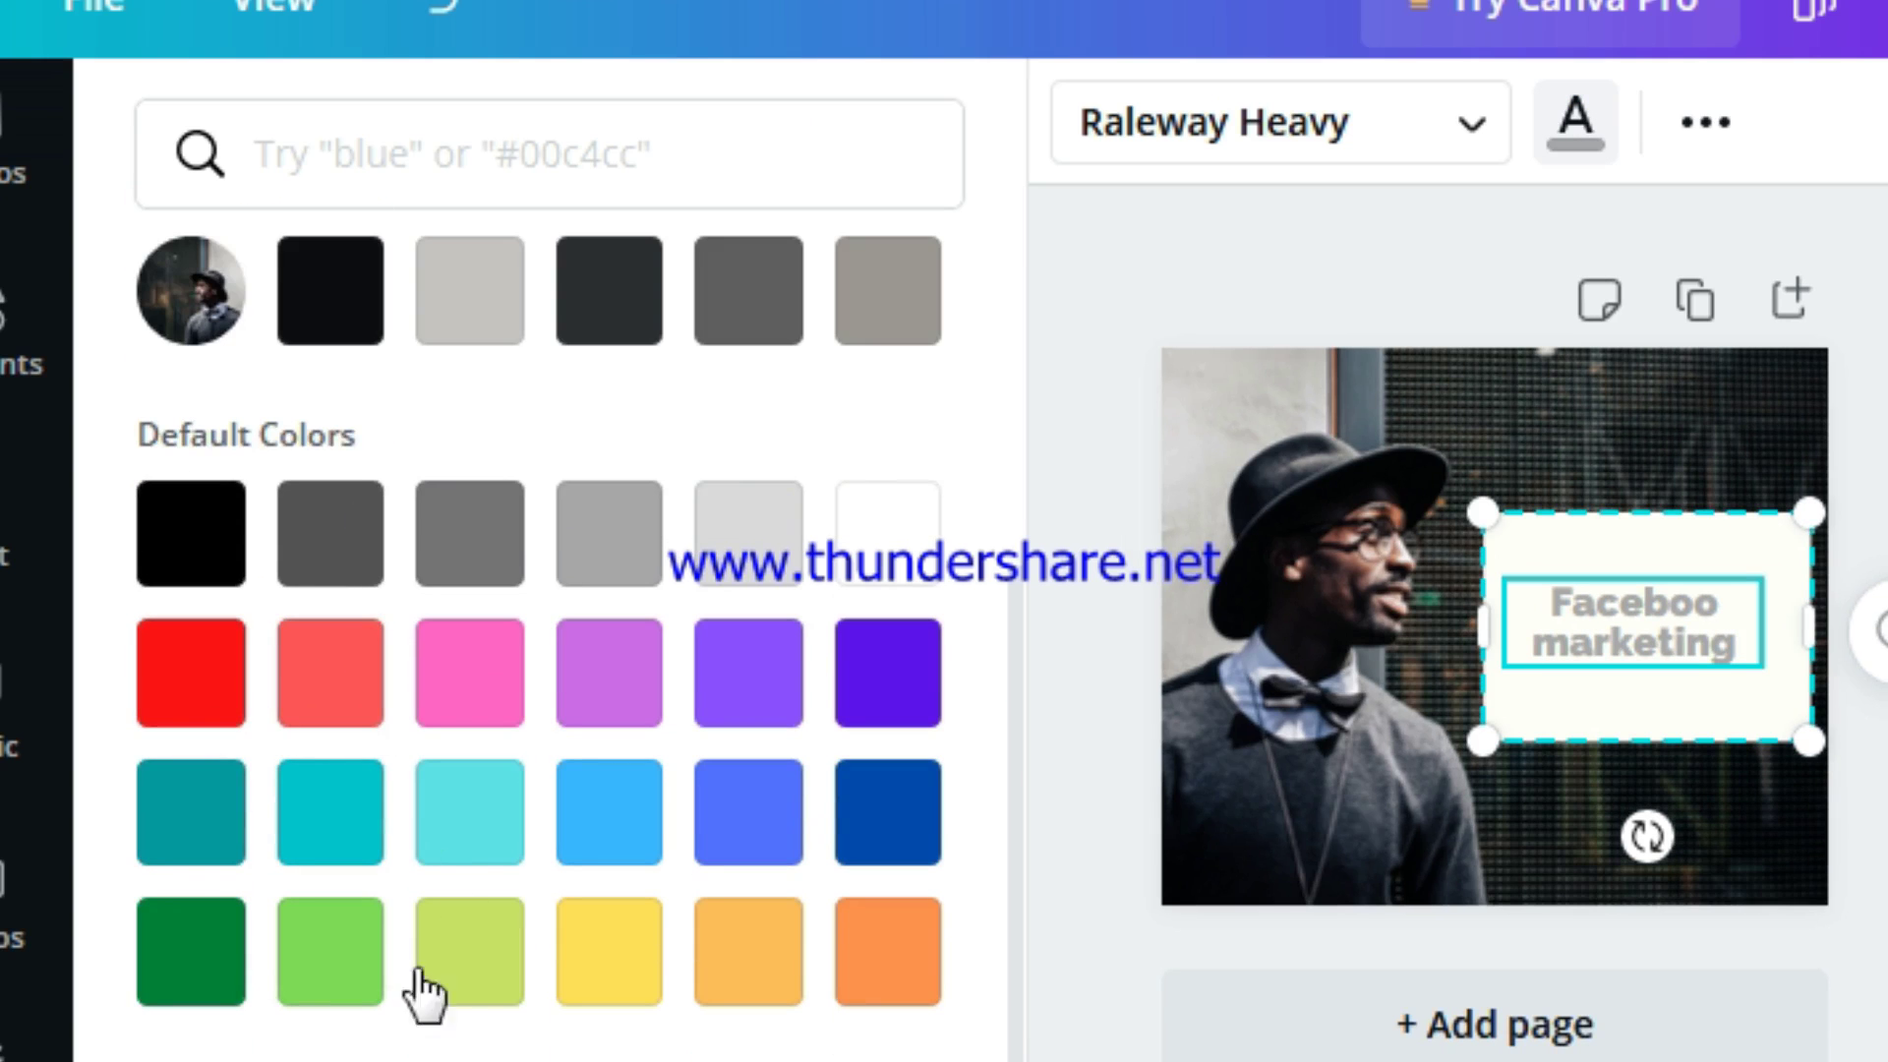
{"action": "left_click", "coordinate": [597, 952]}
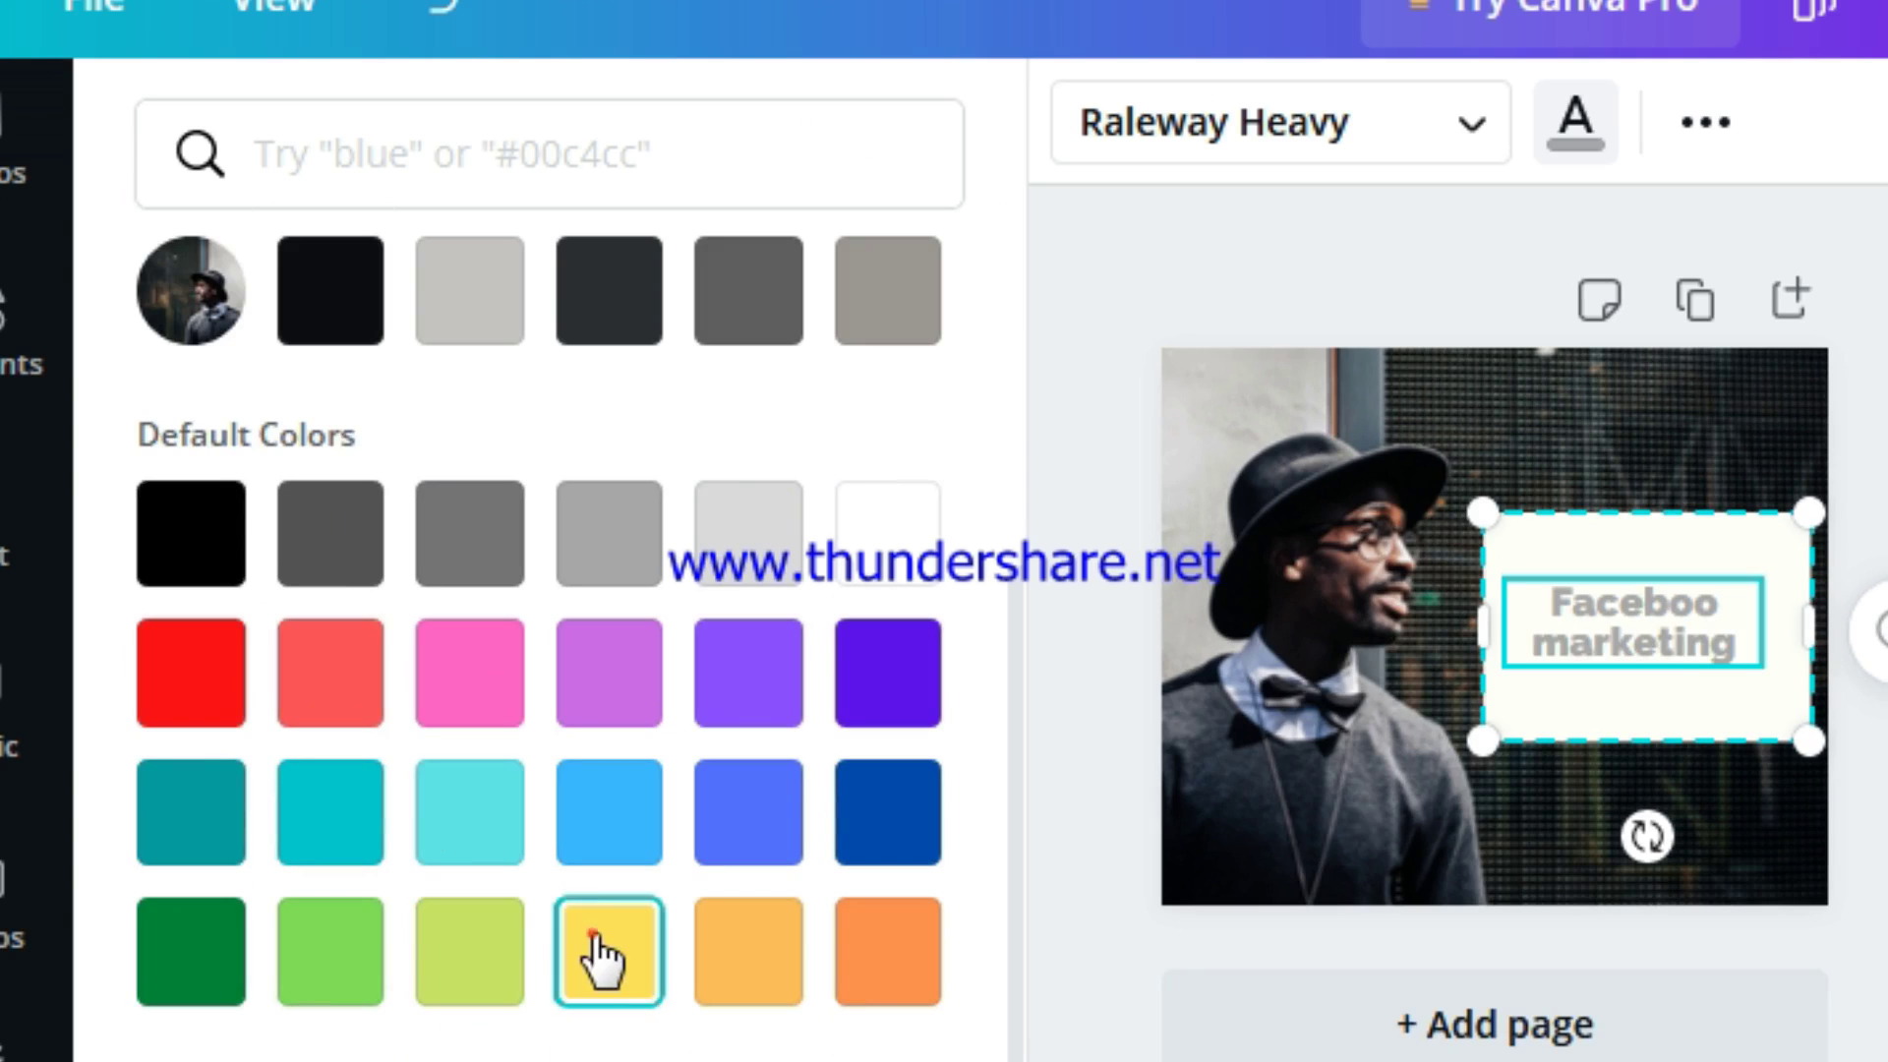
{"action": "left_click", "coordinate": [777, 971]}
{"action": "left_click", "coordinate": [619, 693]}
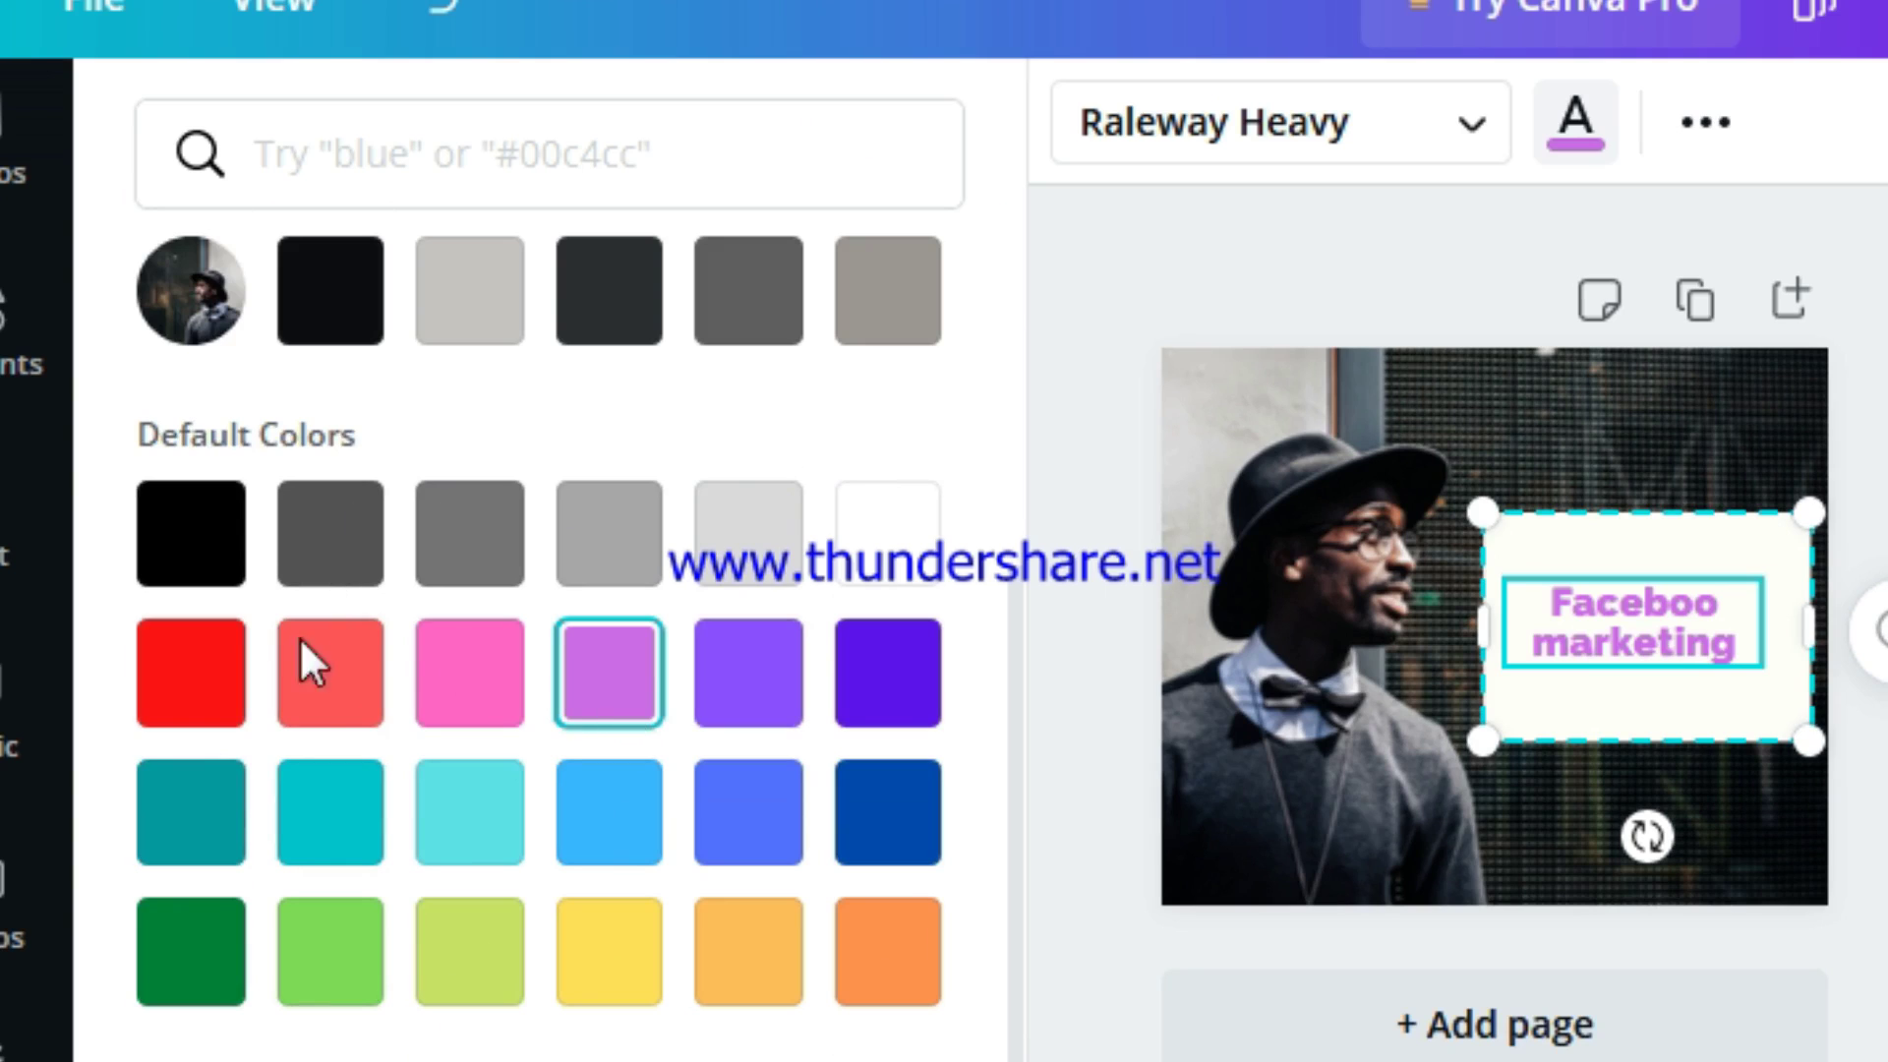
{"action": "left_click", "coordinate": [172, 846]}
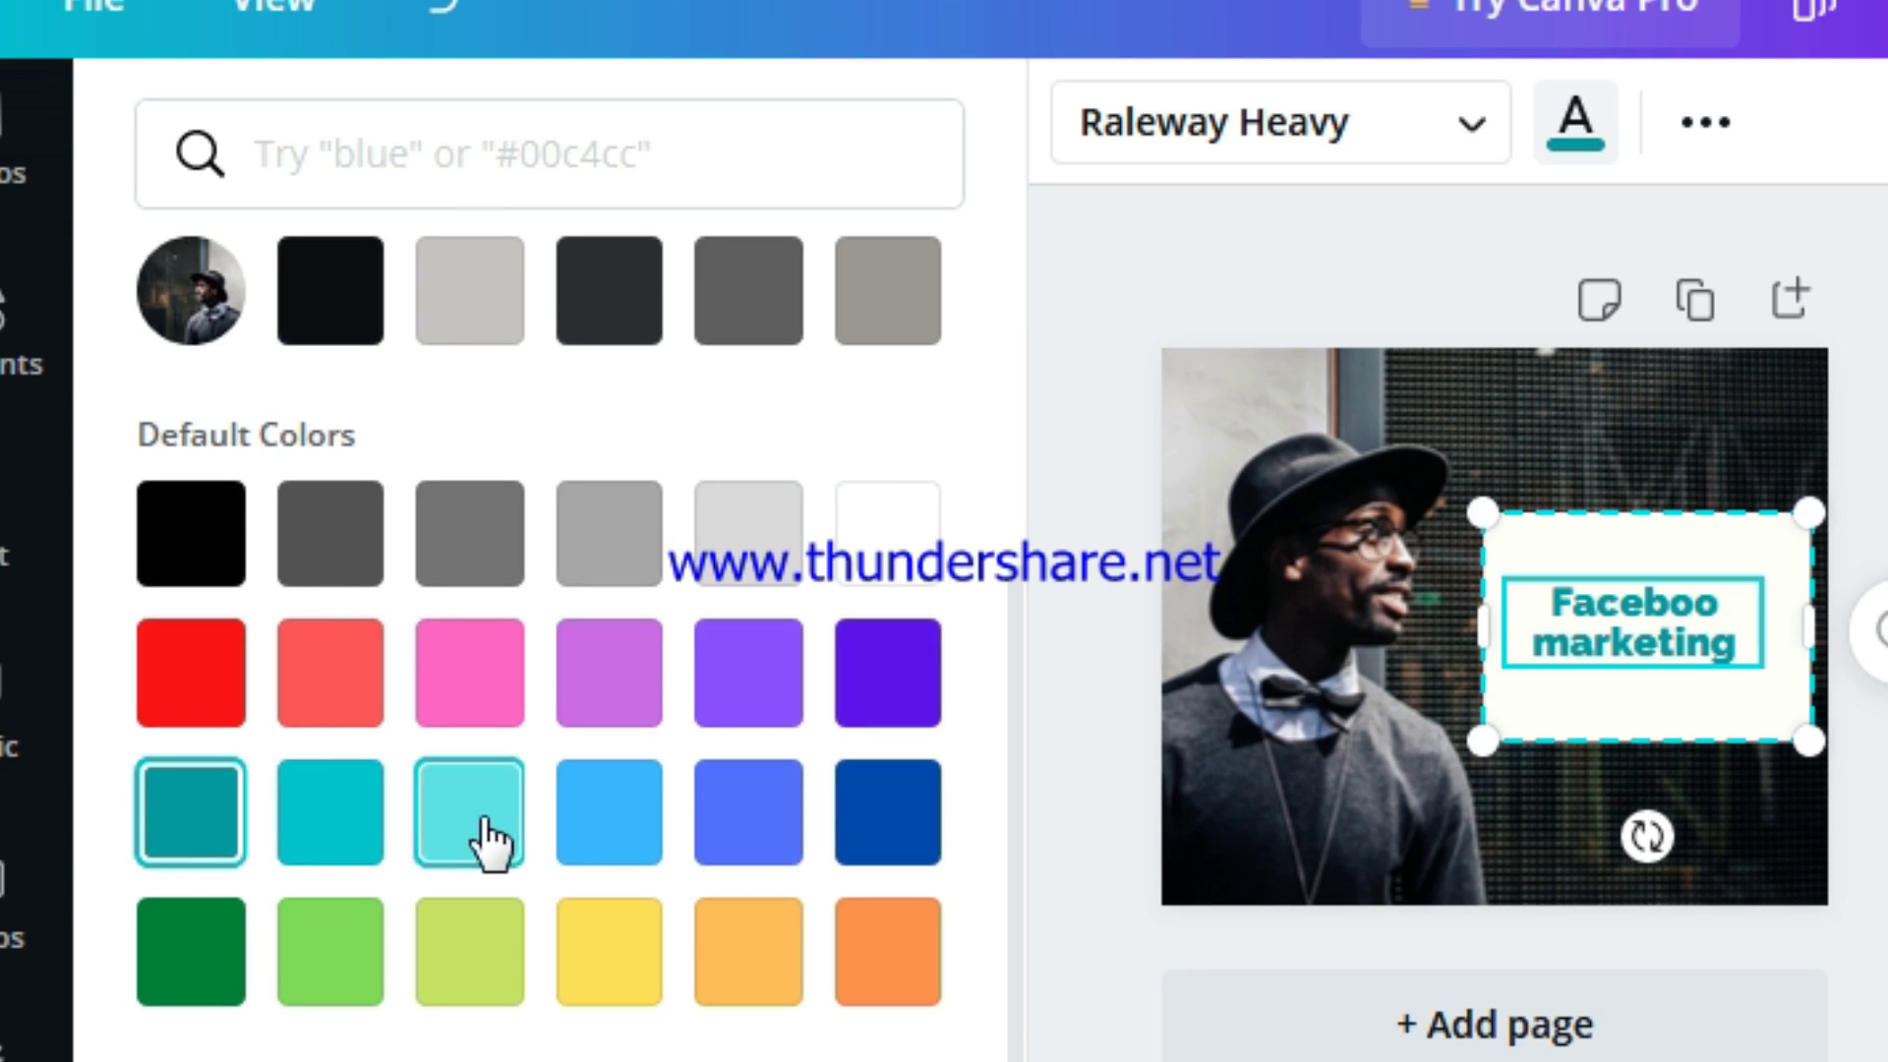
{"action": "left_click", "coordinate": [752, 698]}
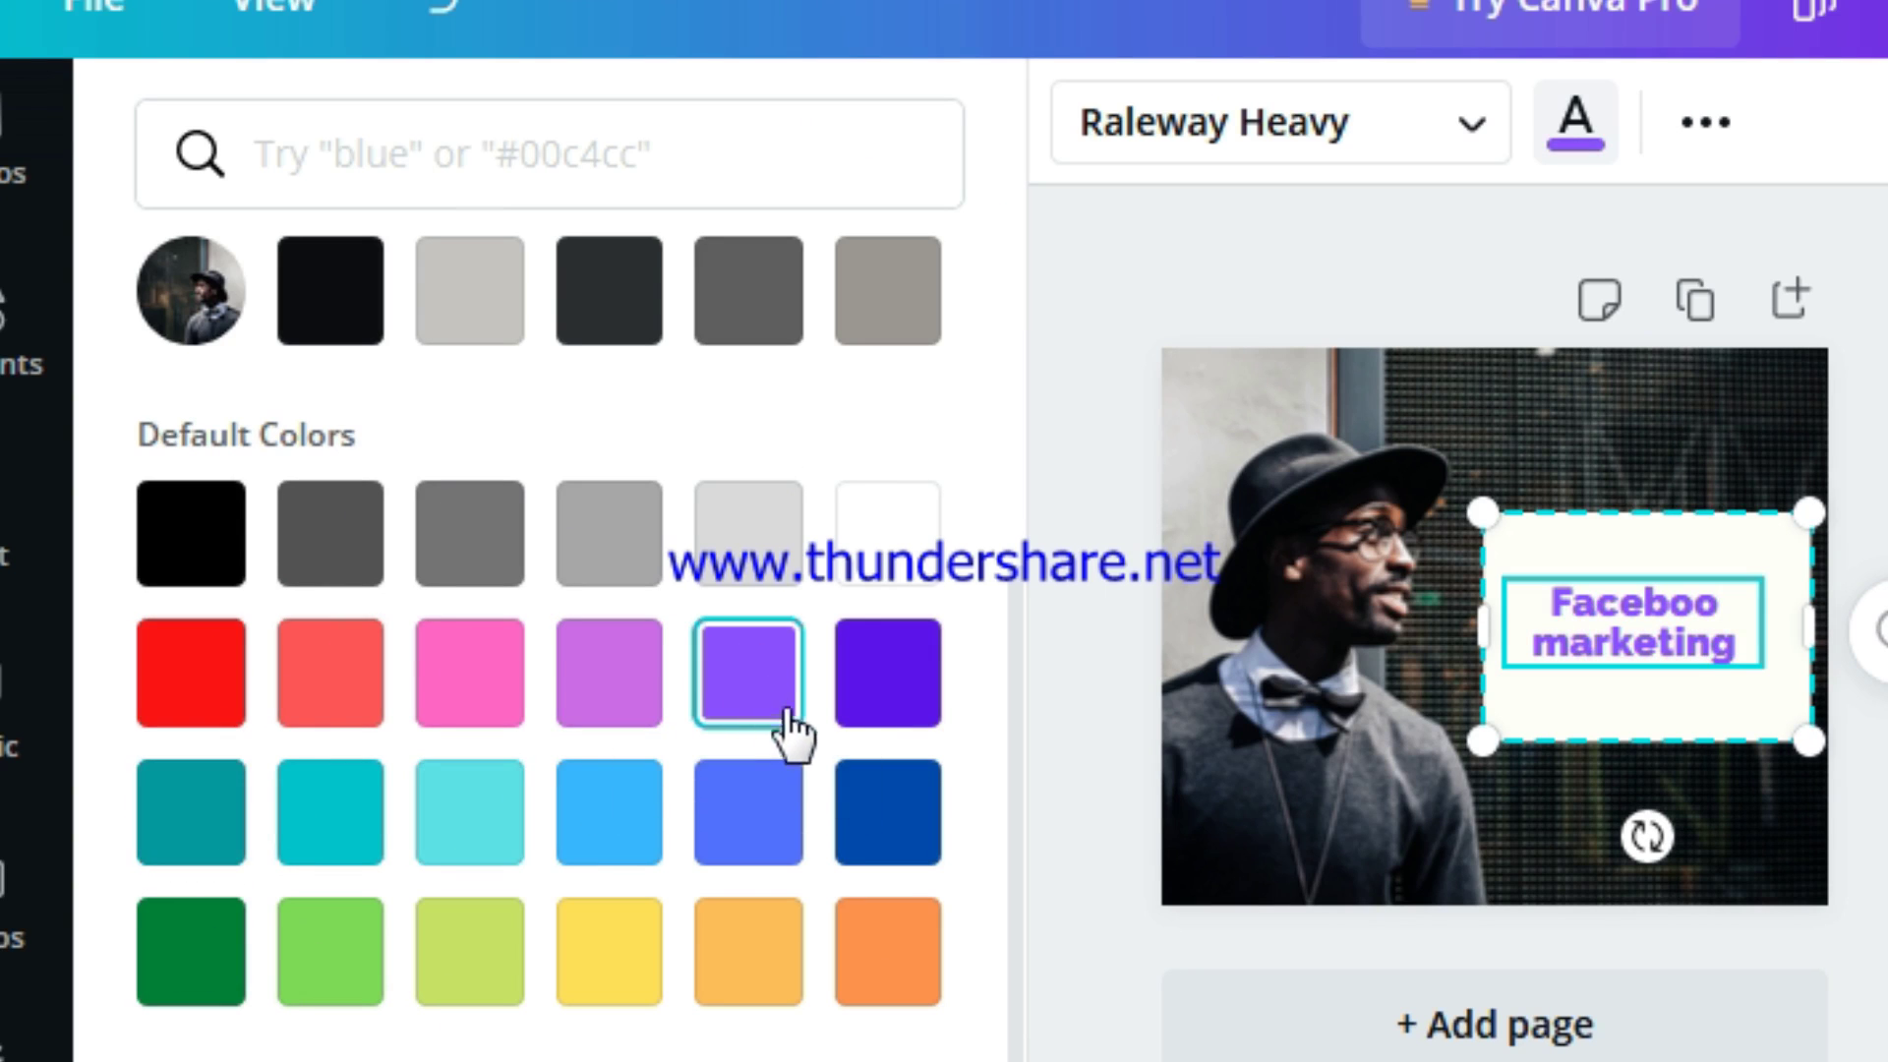
{"action": "left_click", "coordinate": [873, 713]}
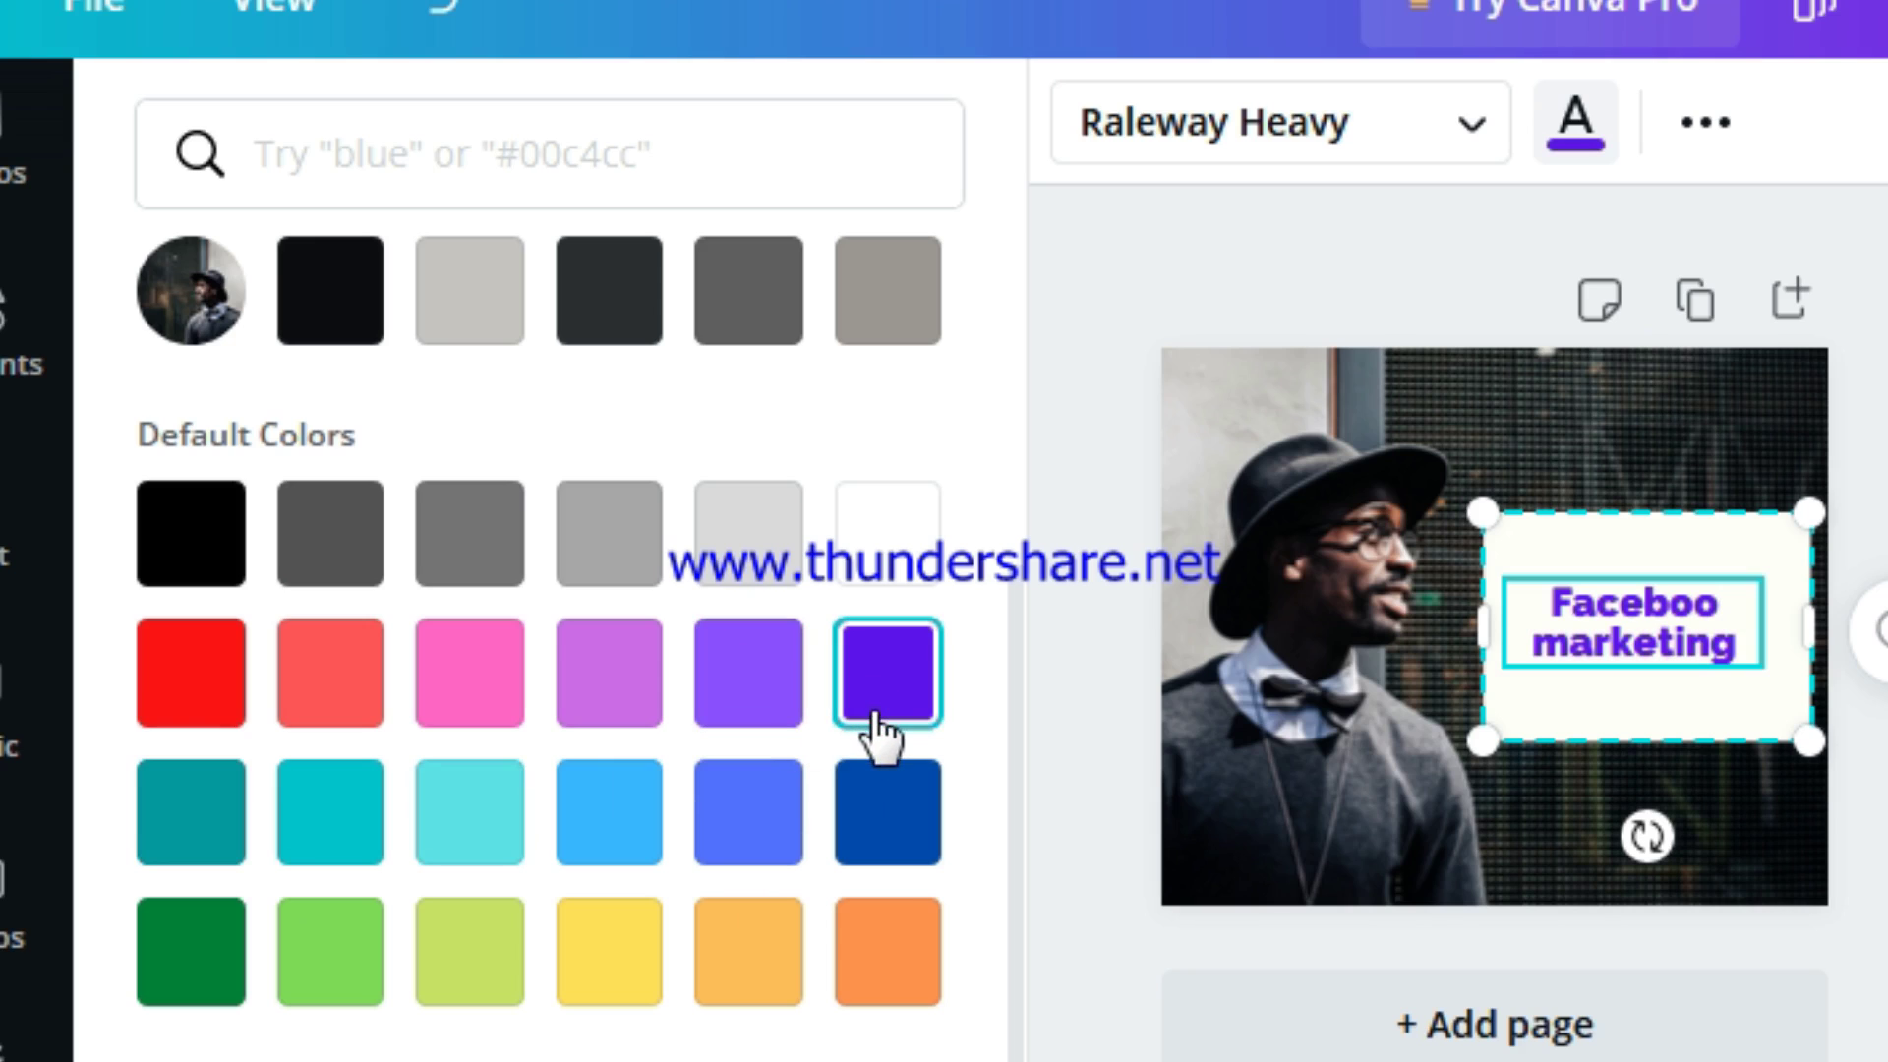
{"action": "left_click", "coordinate": [883, 863]}
{"action": "left_click", "coordinate": [191, 983]}
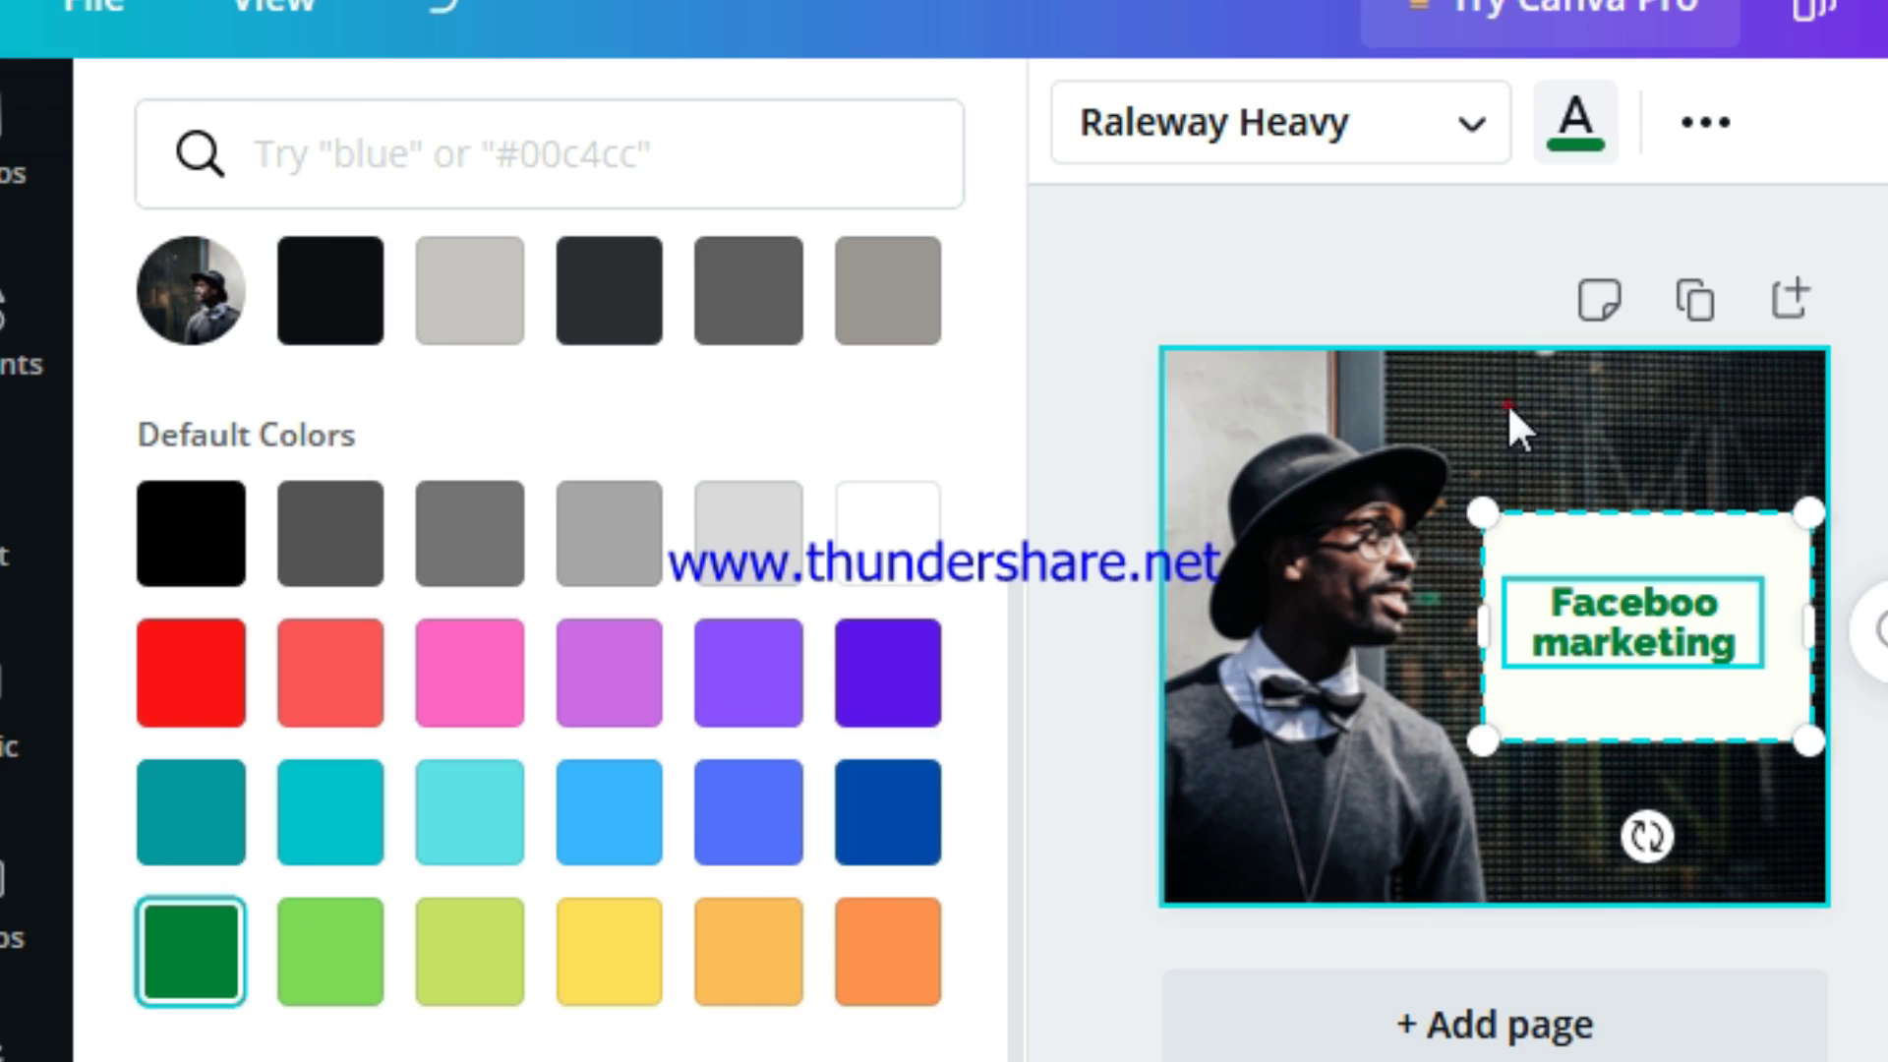
{"action": "key", "text": "Escape"}
Shift the headline card slightly lower on the photo and delete its white background shape, keeping the headline text.
{"action": "left_click", "coordinate": [1168, 520]}
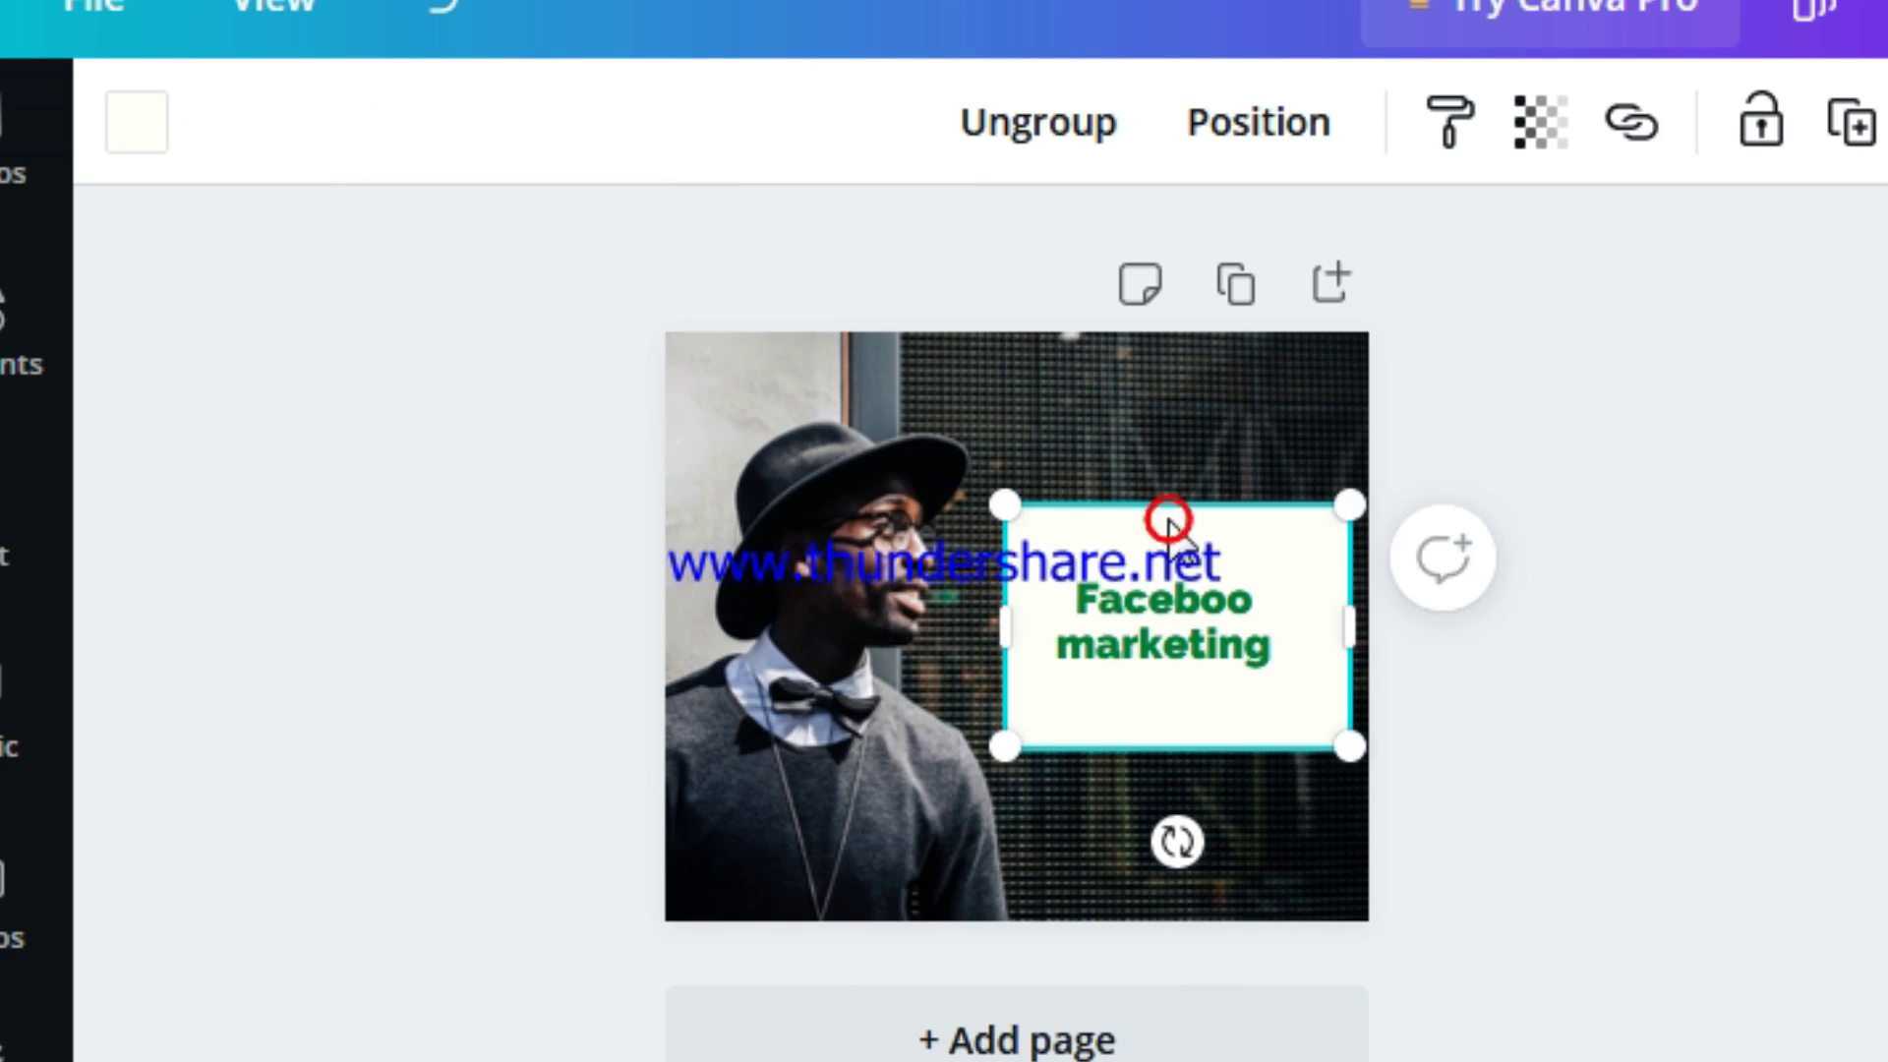
{"action": "right_click", "coordinate": [1198, 538]}
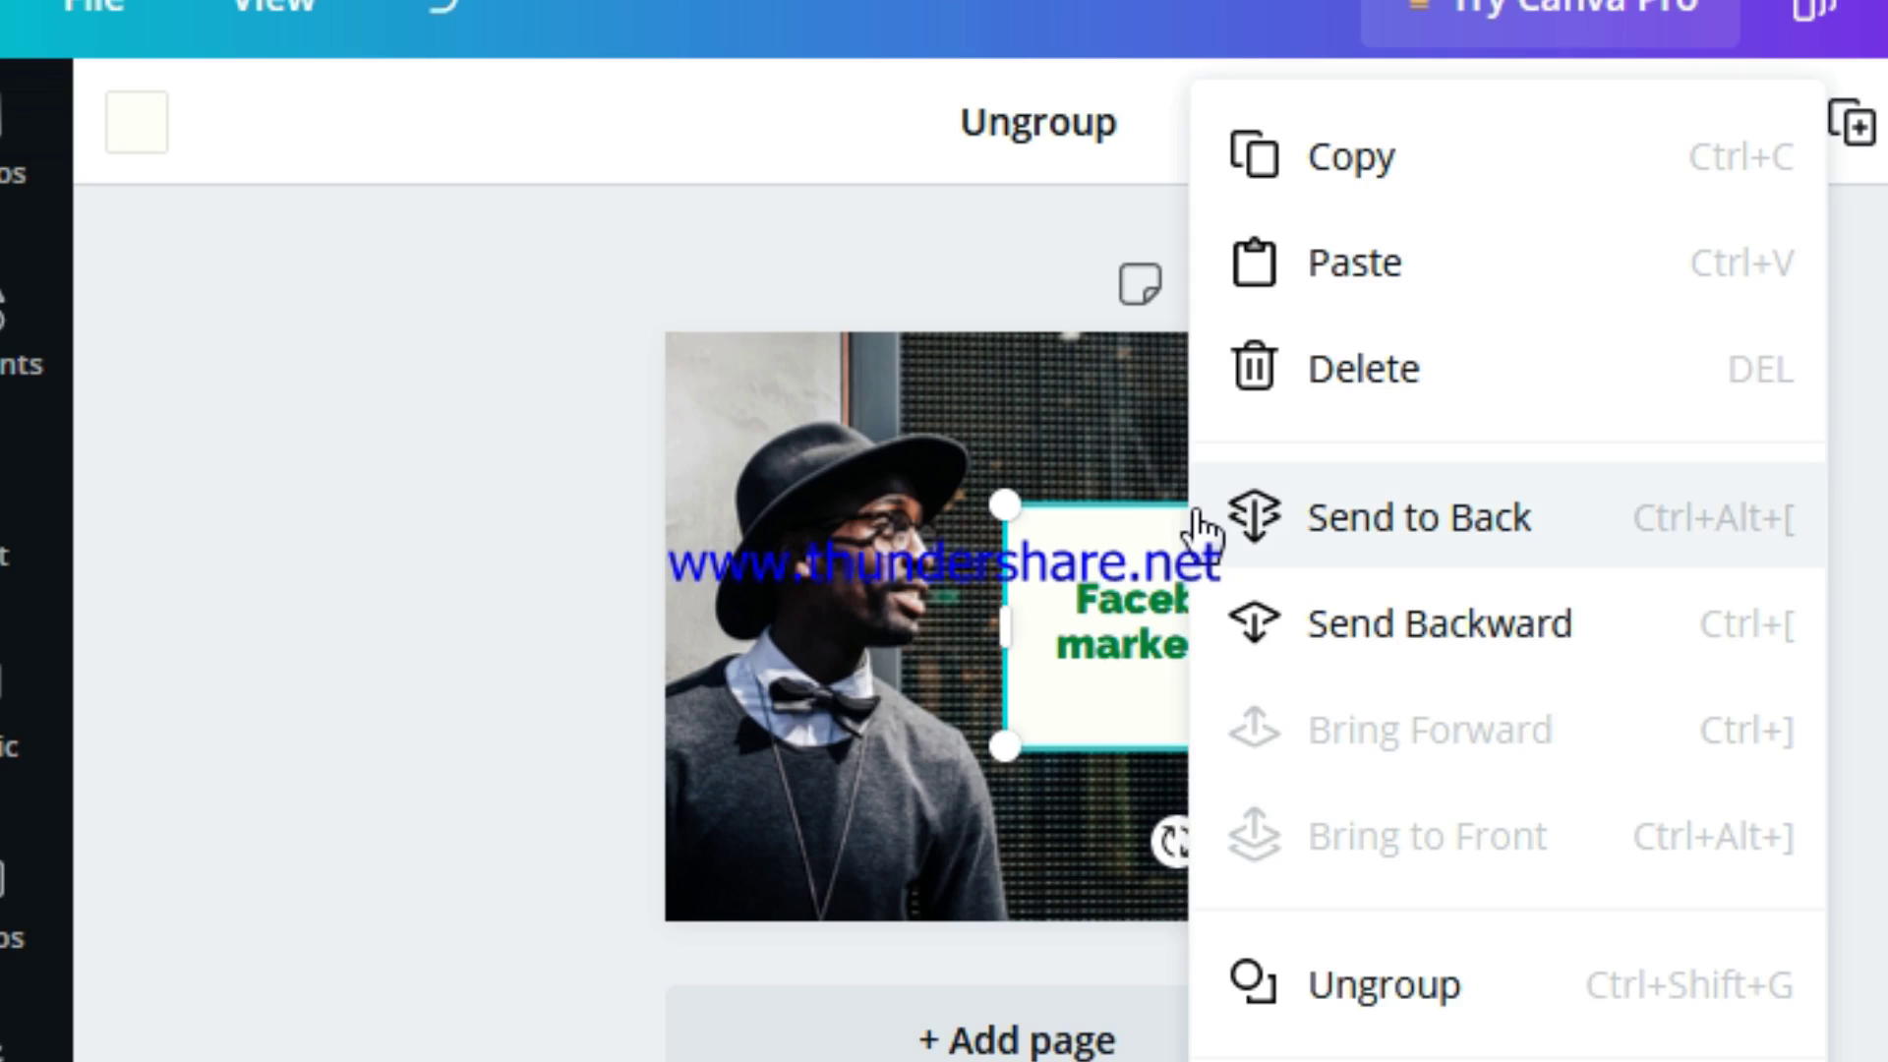
{"action": "left_click", "coordinate": [1086, 545]}
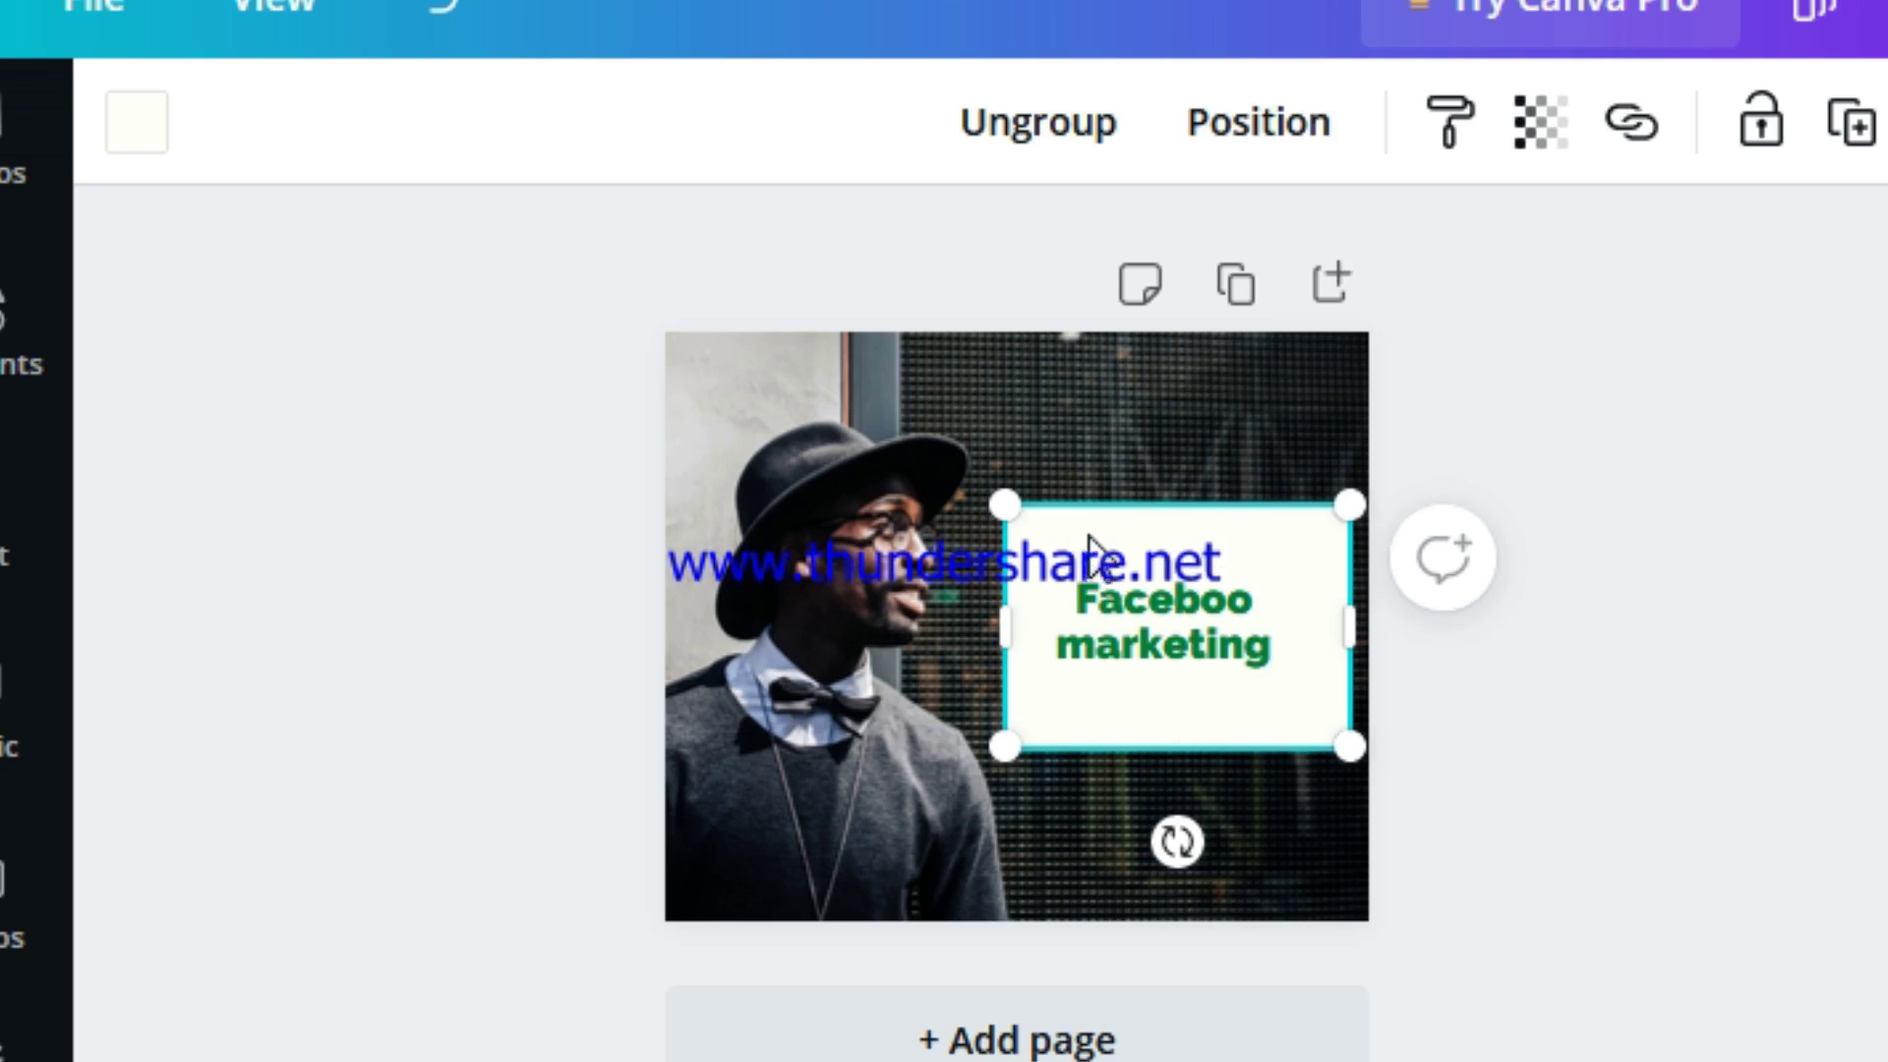
{"action": "left_click", "coordinate": [1170, 640]}
{"action": "mouse_move", "coordinate": [1168, 639]}
{"action": "left_mouse_down"}
{"action": "mouse_move", "coordinate": [1159, 476]}
{"action": "mouse_move", "coordinate": [1180, 773]}
{"action": "mouse_move", "coordinate": [1135, 728]}
{"action": "mouse_move", "coordinate": [1144, 656]}
{"action": "left_mouse_up"}
{"action": "left_click", "coordinate": [1143, 574]}
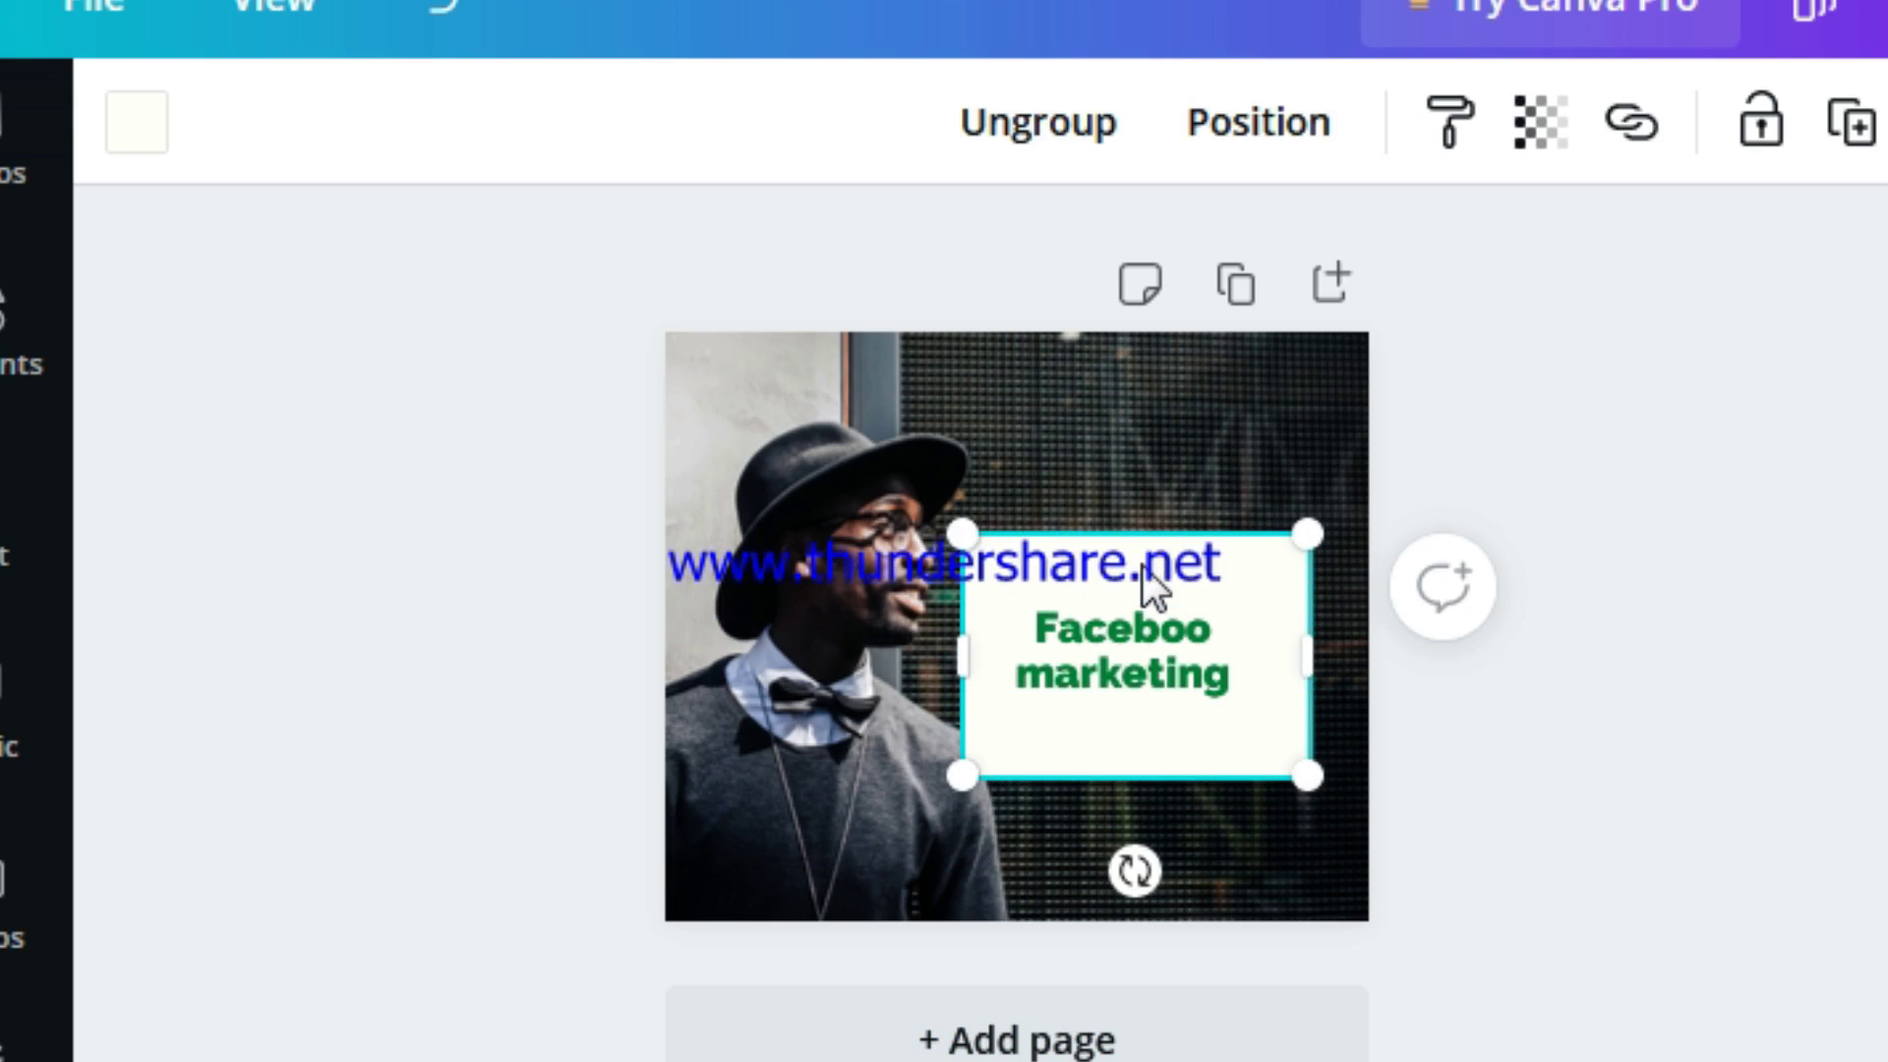
{"action": "right_click", "coordinate": [1176, 592]}
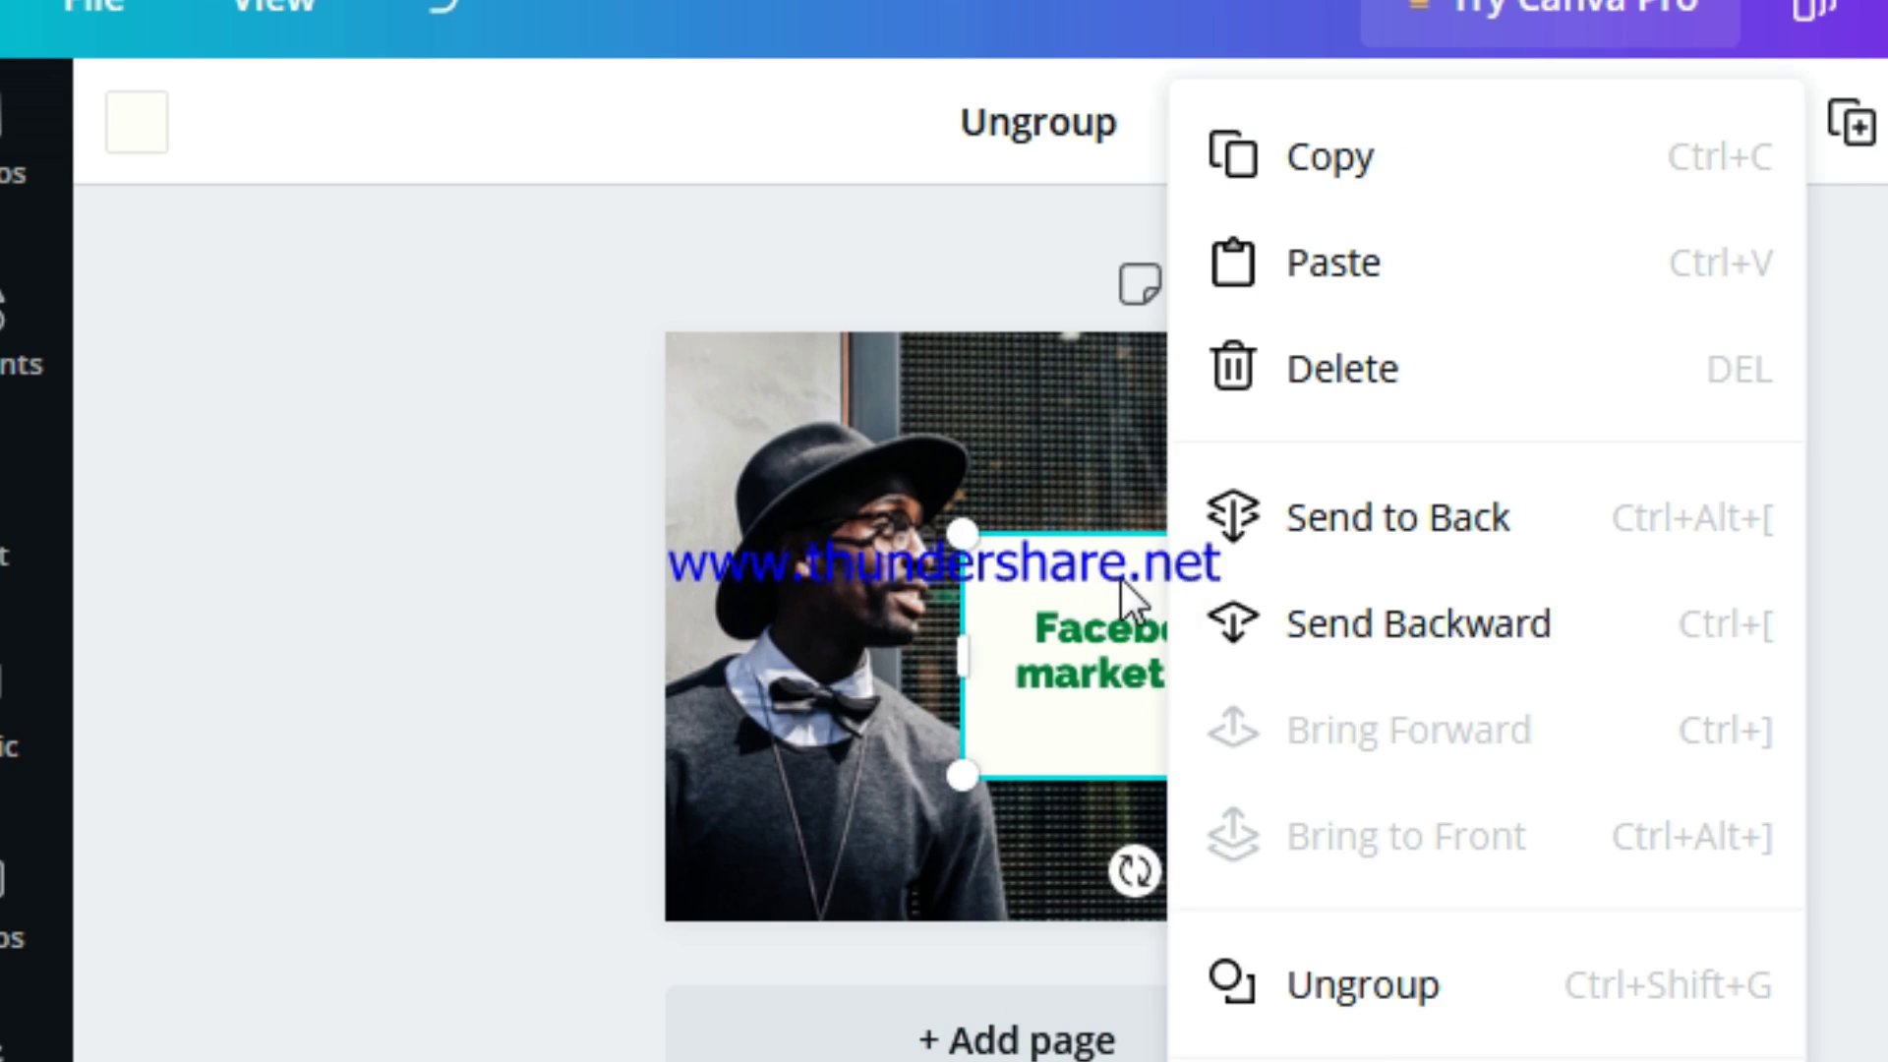
{"action": "left_click", "coordinate": [1065, 590]}
{"action": "right_click", "coordinate": [1070, 587]}
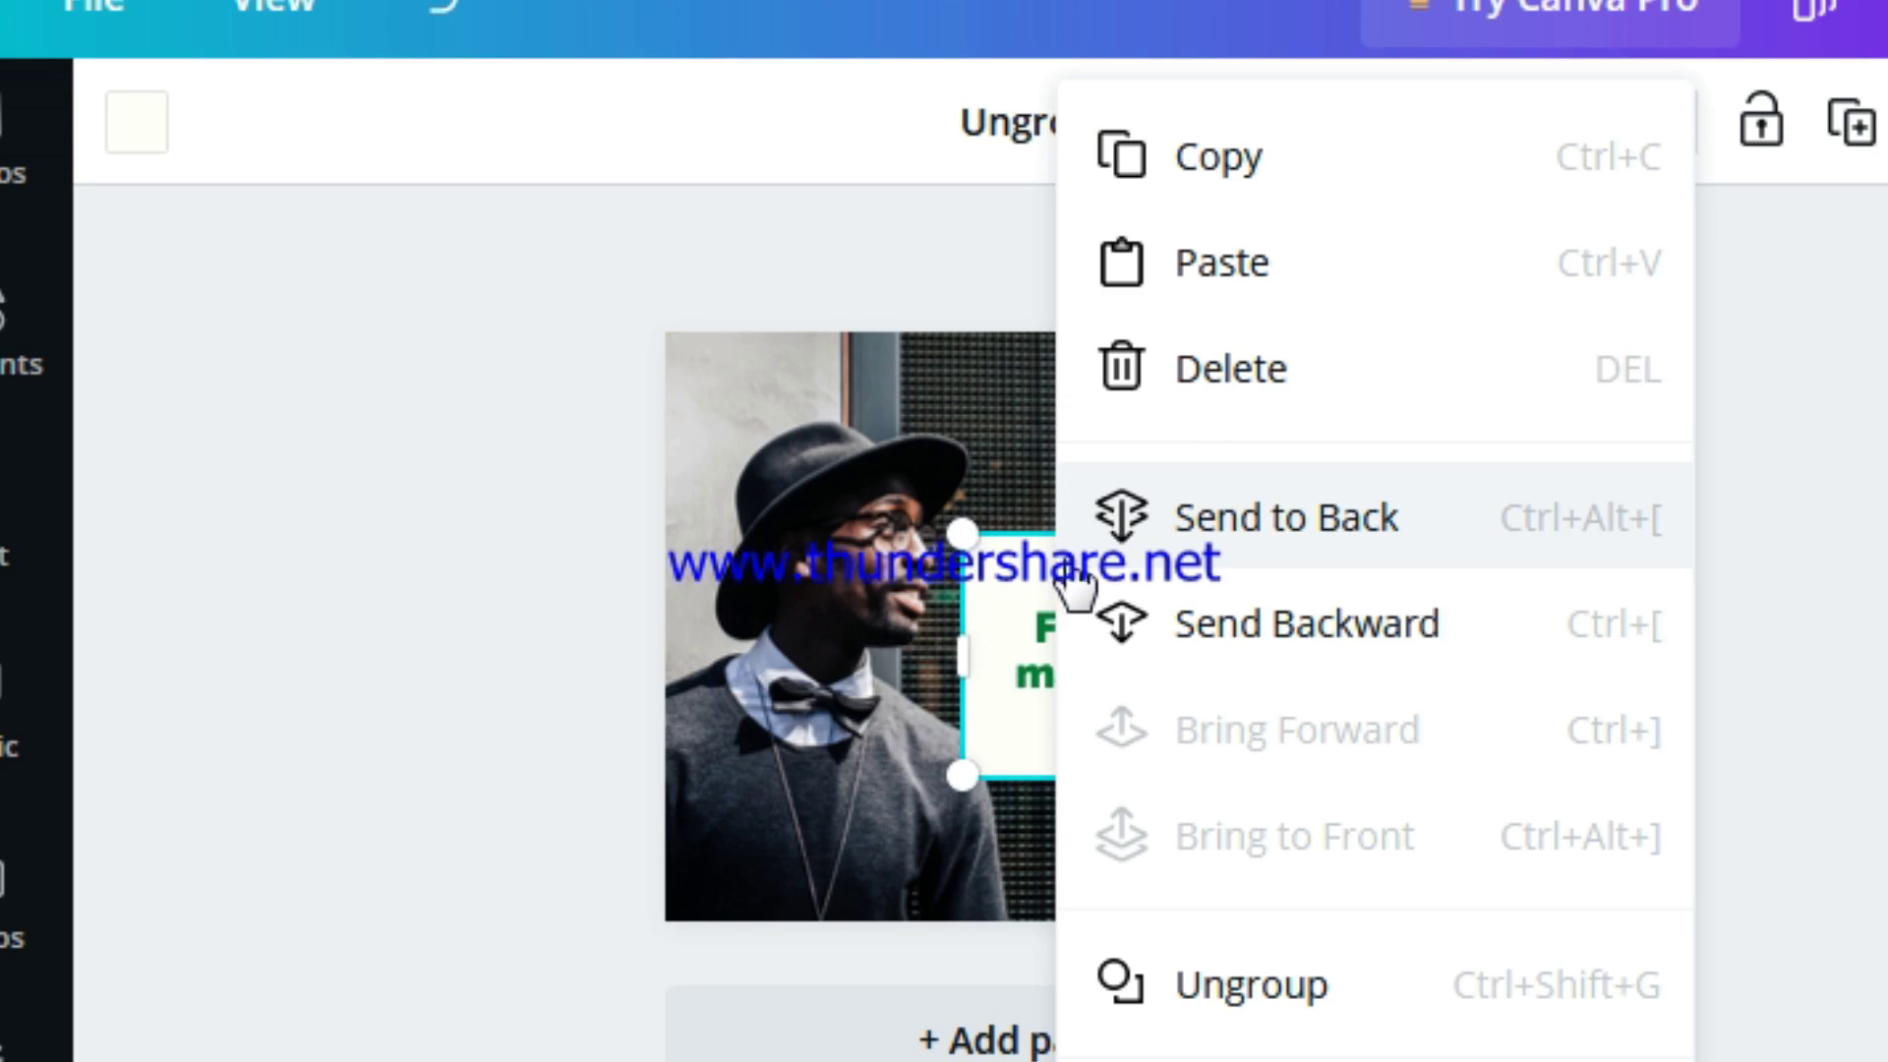
{"action": "left_click", "coordinate": [1210, 379]}
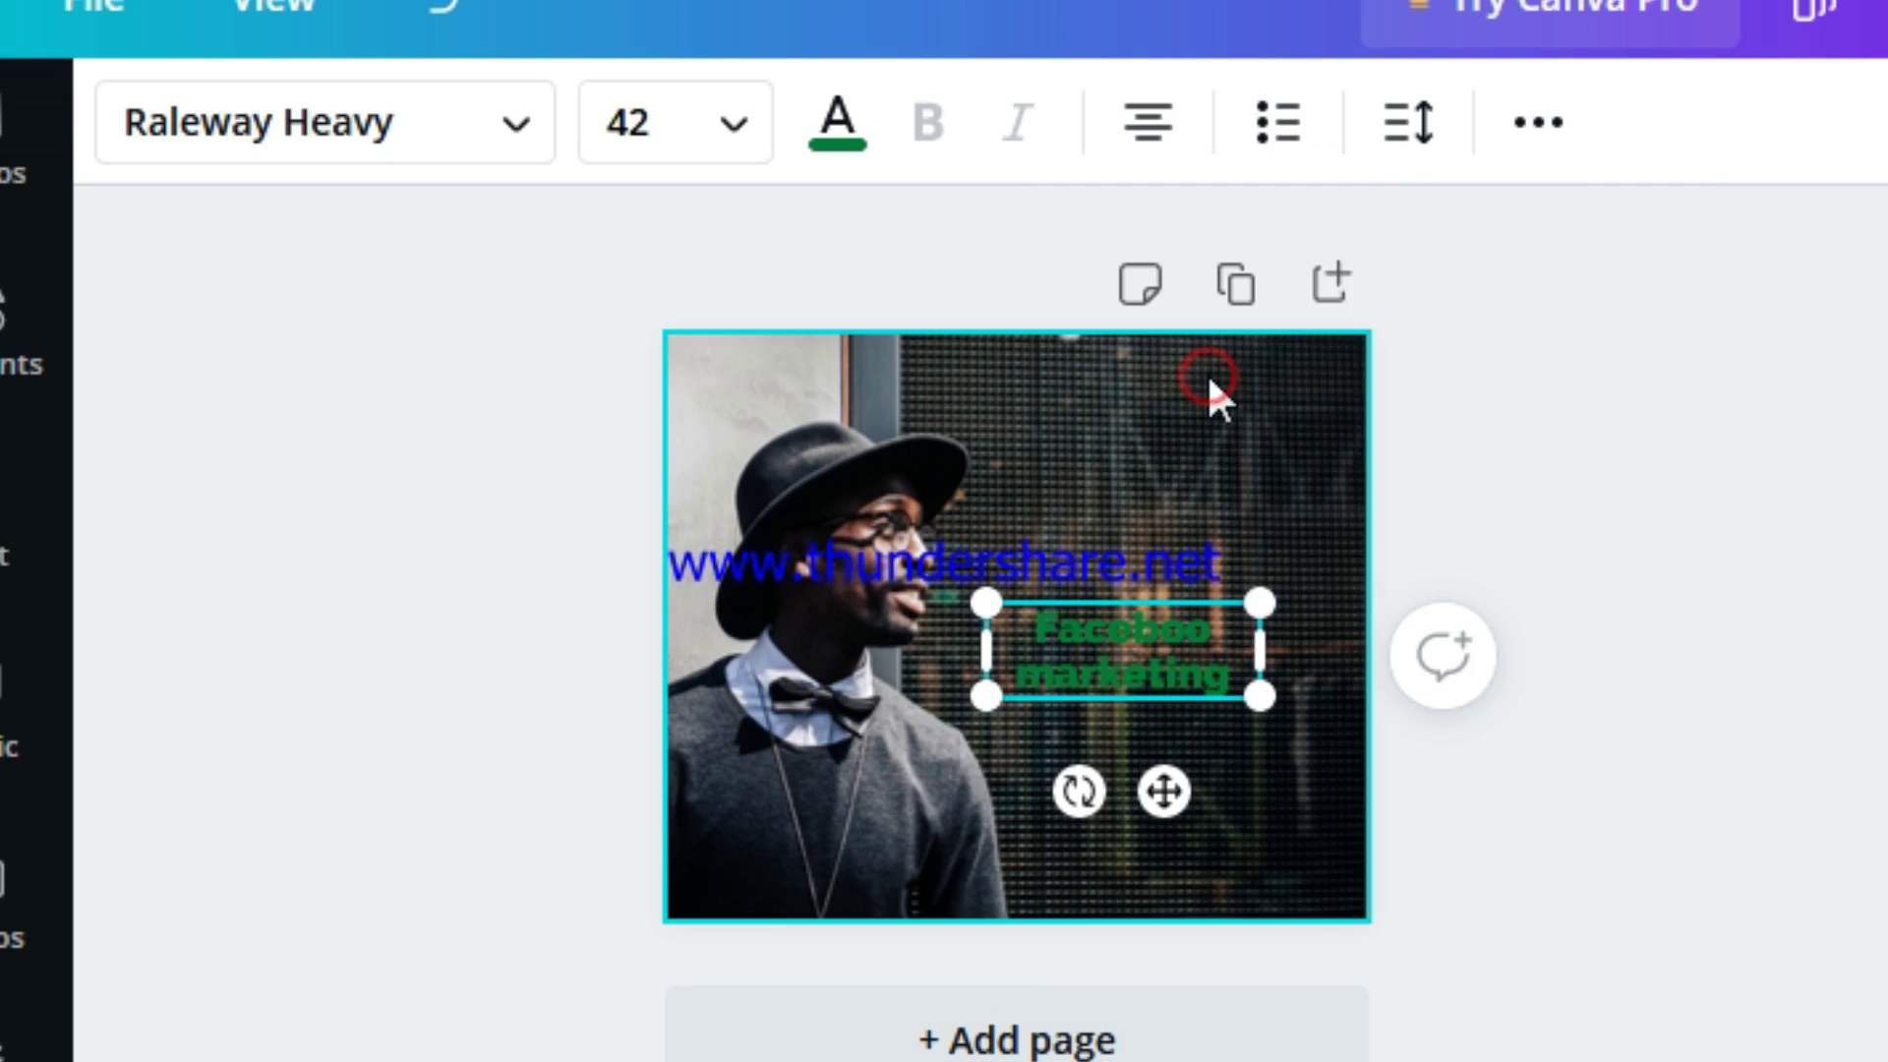
Move the headline text up to the dark area beside the man's hat.
{"action": "left_click", "coordinate": [1103, 594]}
{"action": "left_click_drag", "start_coordinate": [1117, 594], "coordinate": [1120, 454]}
{"action": "left_click", "coordinate": [1099, 645]}
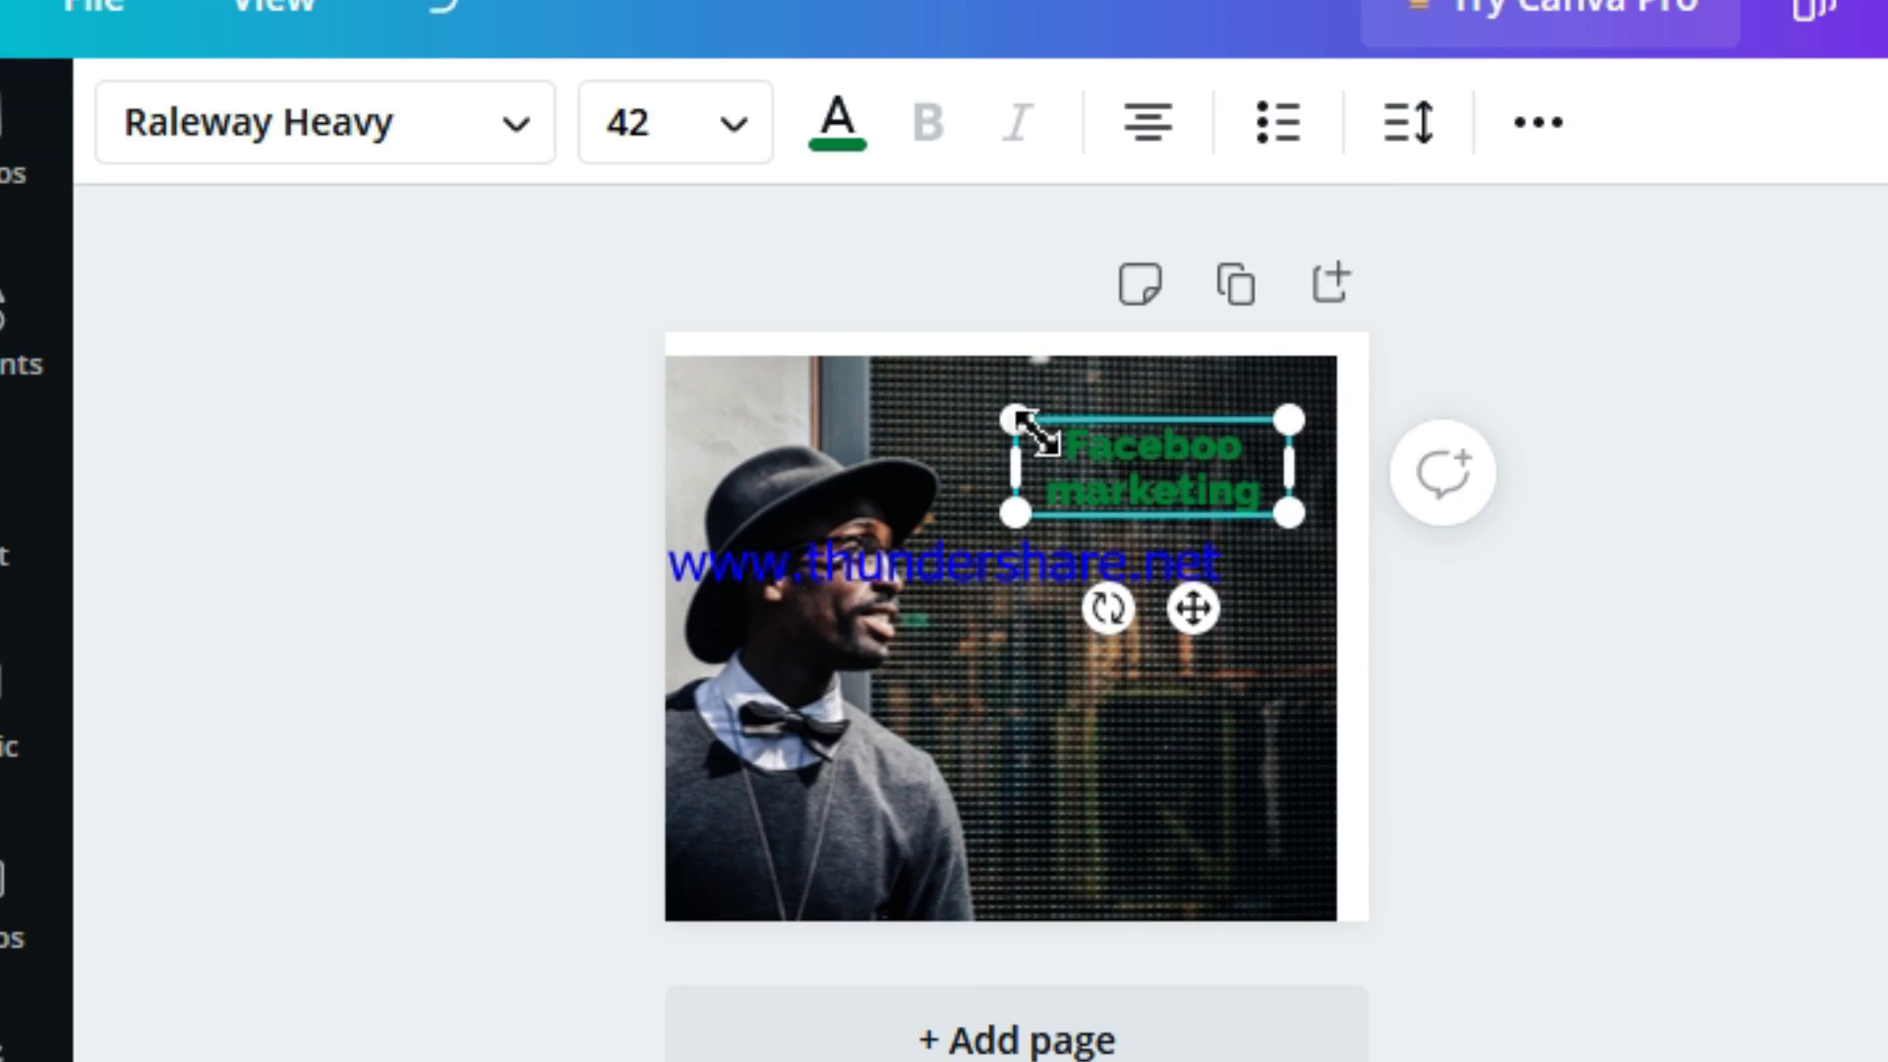
Widen the headline's text box and set its font size to 64 so that each word fits on one line.
{"action": "left_click", "coordinate": [730, 133]}
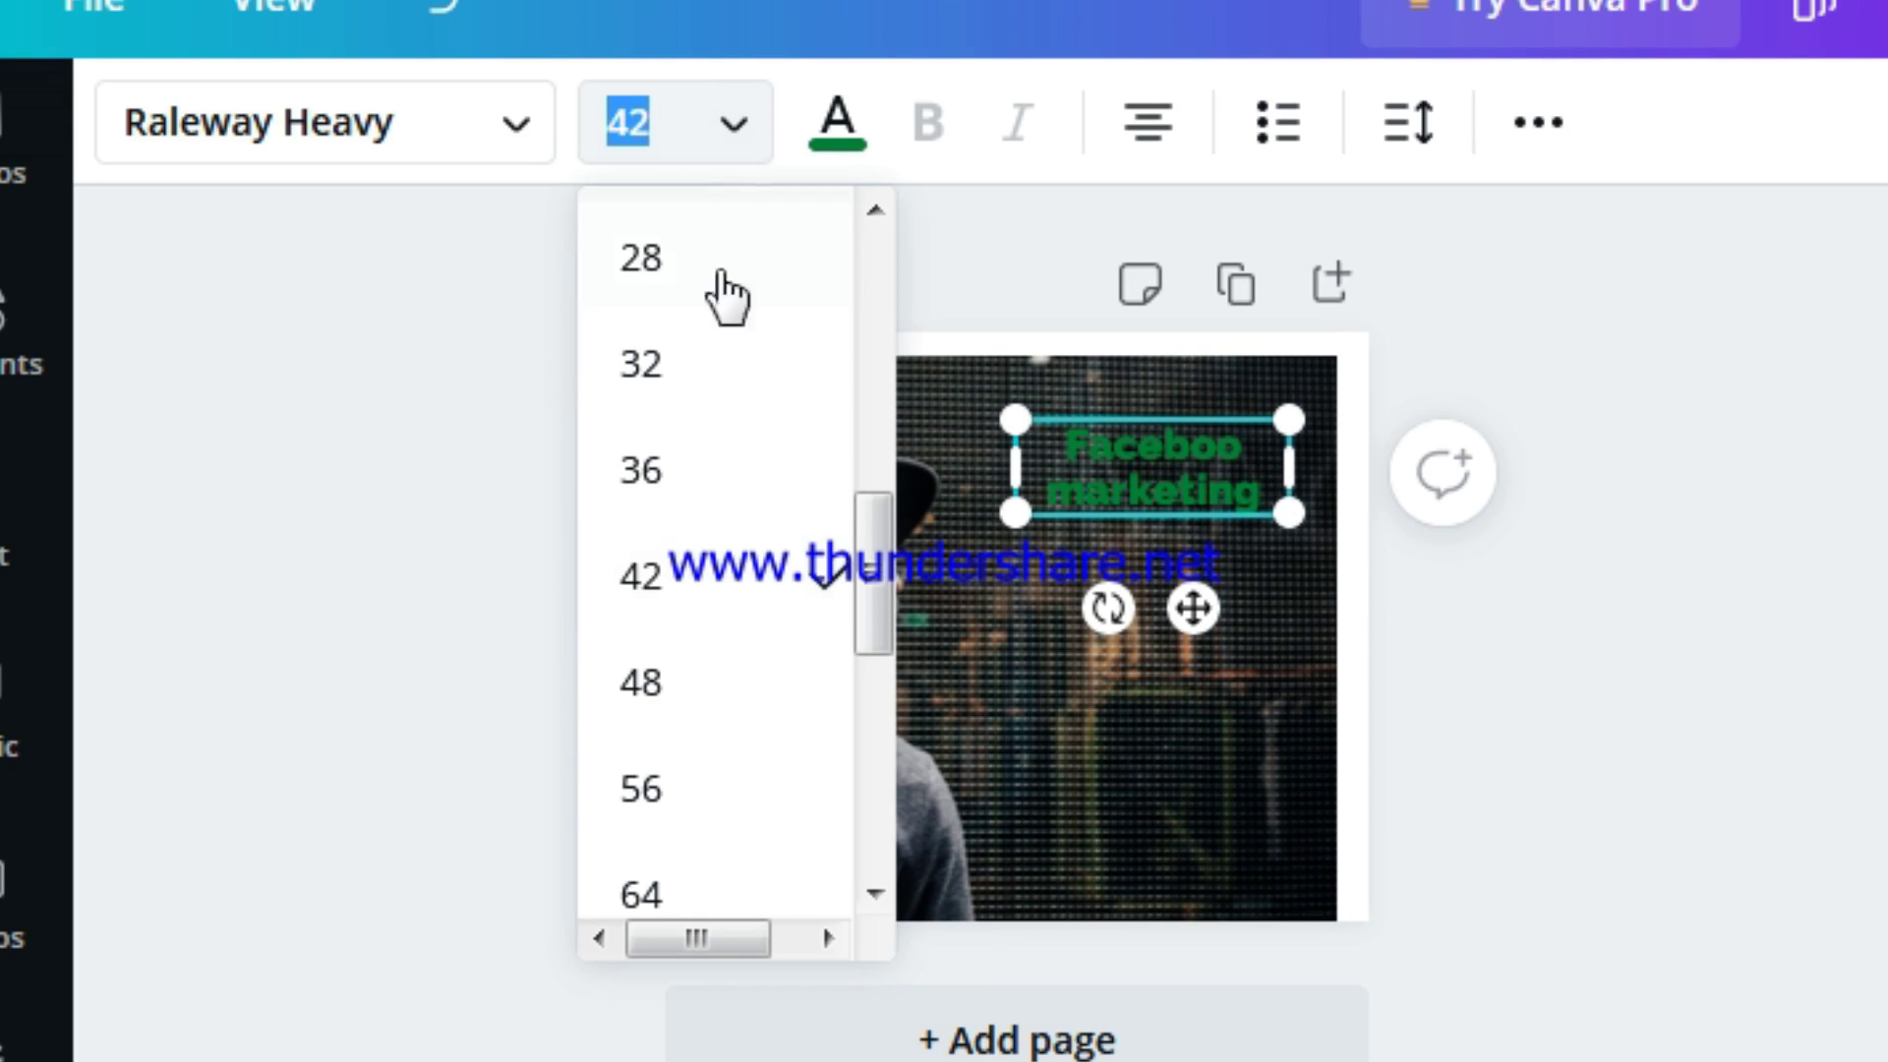
{"action": "left_click", "coordinate": [669, 792]}
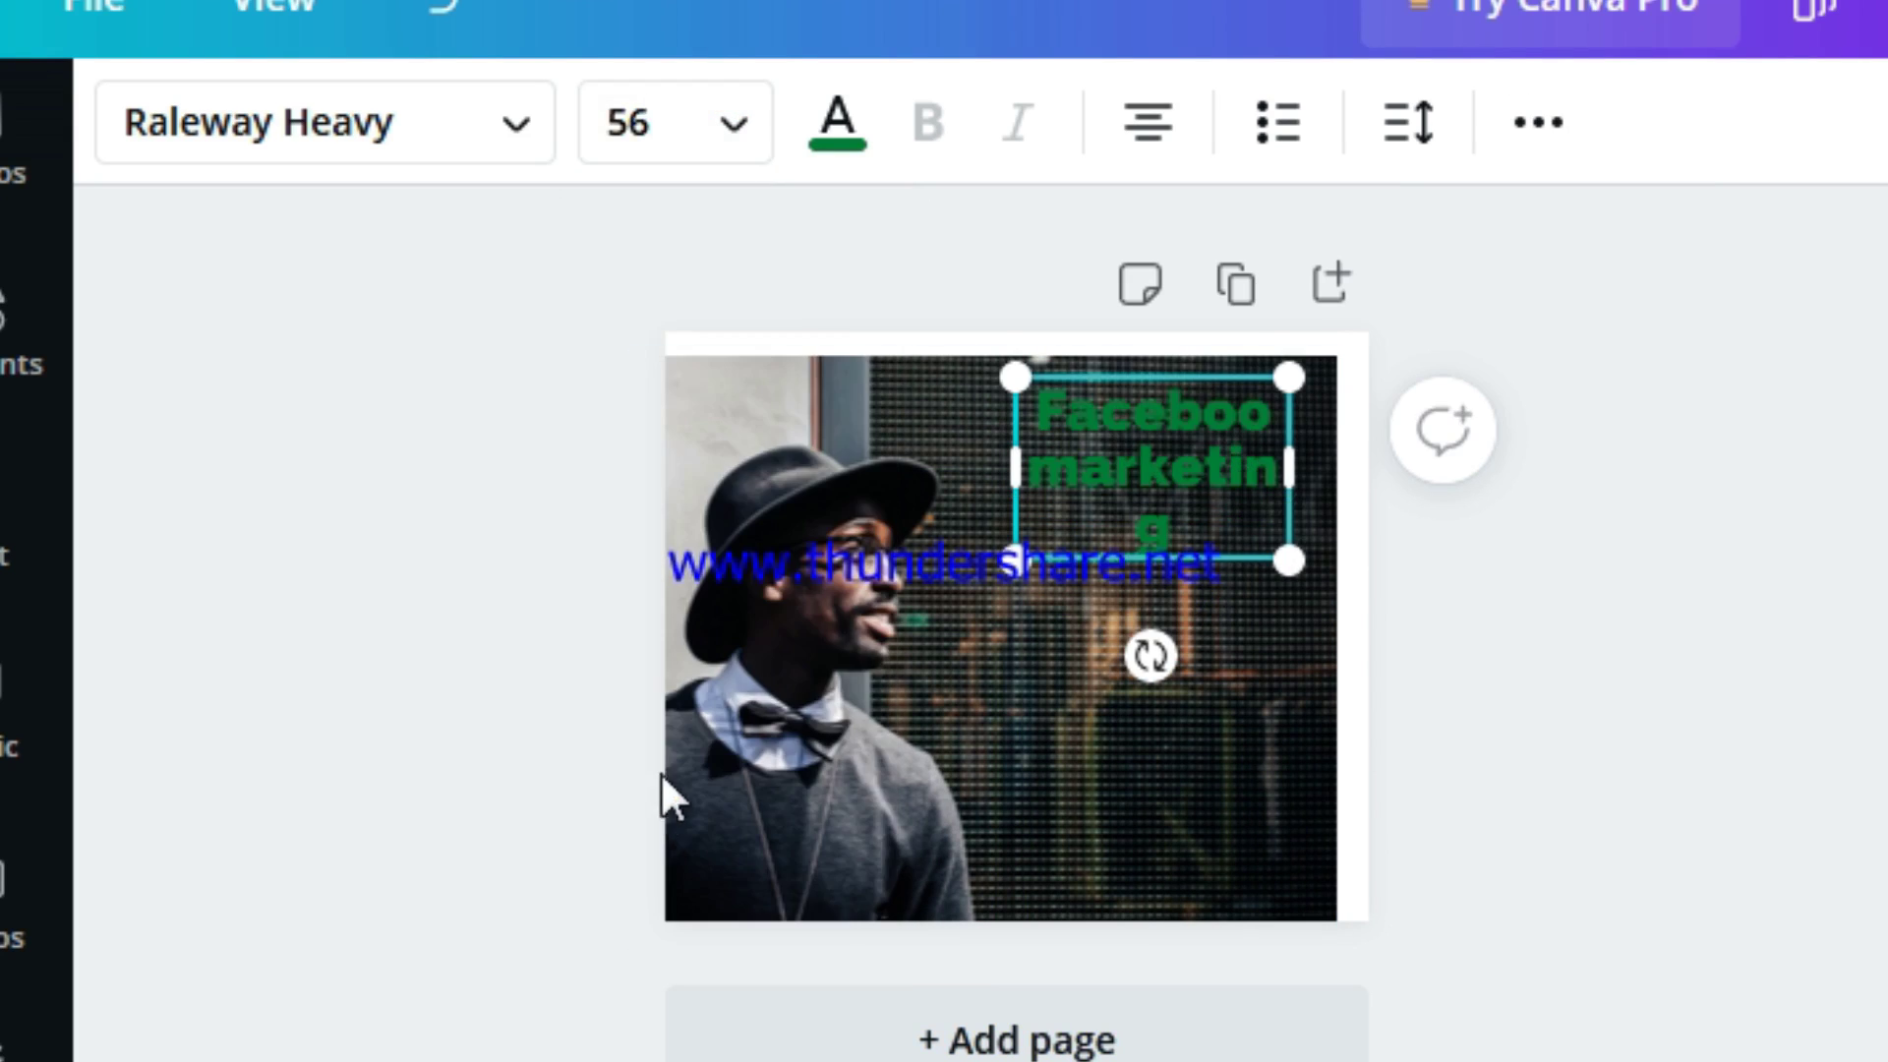
{"action": "left_click_drag", "start_coordinate": [1012, 393], "coordinate": [910, 409]}
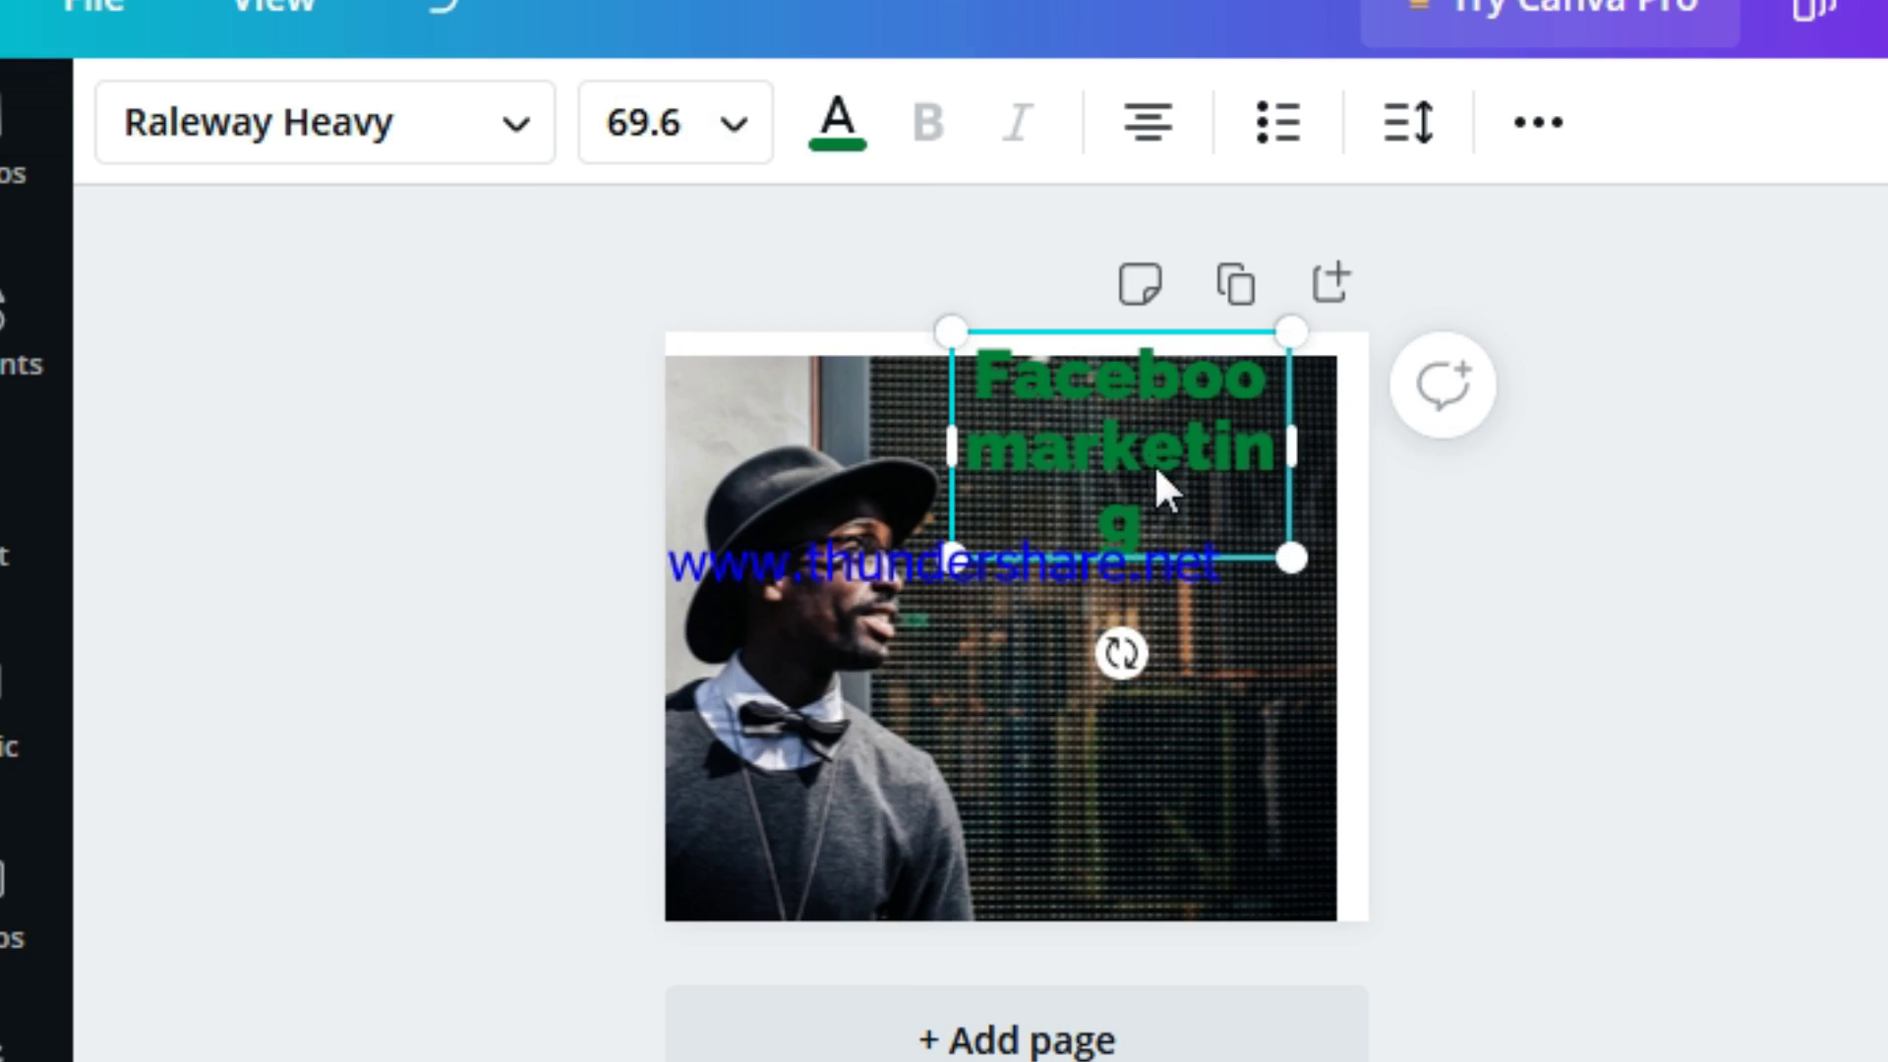
{"action": "left_click_drag", "start_coordinate": [1295, 565], "coordinate": [1328, 590]}
{"action": "left_click_drag", "start_coordinate": [1159, 475], "coordinate": [1136, 524]}
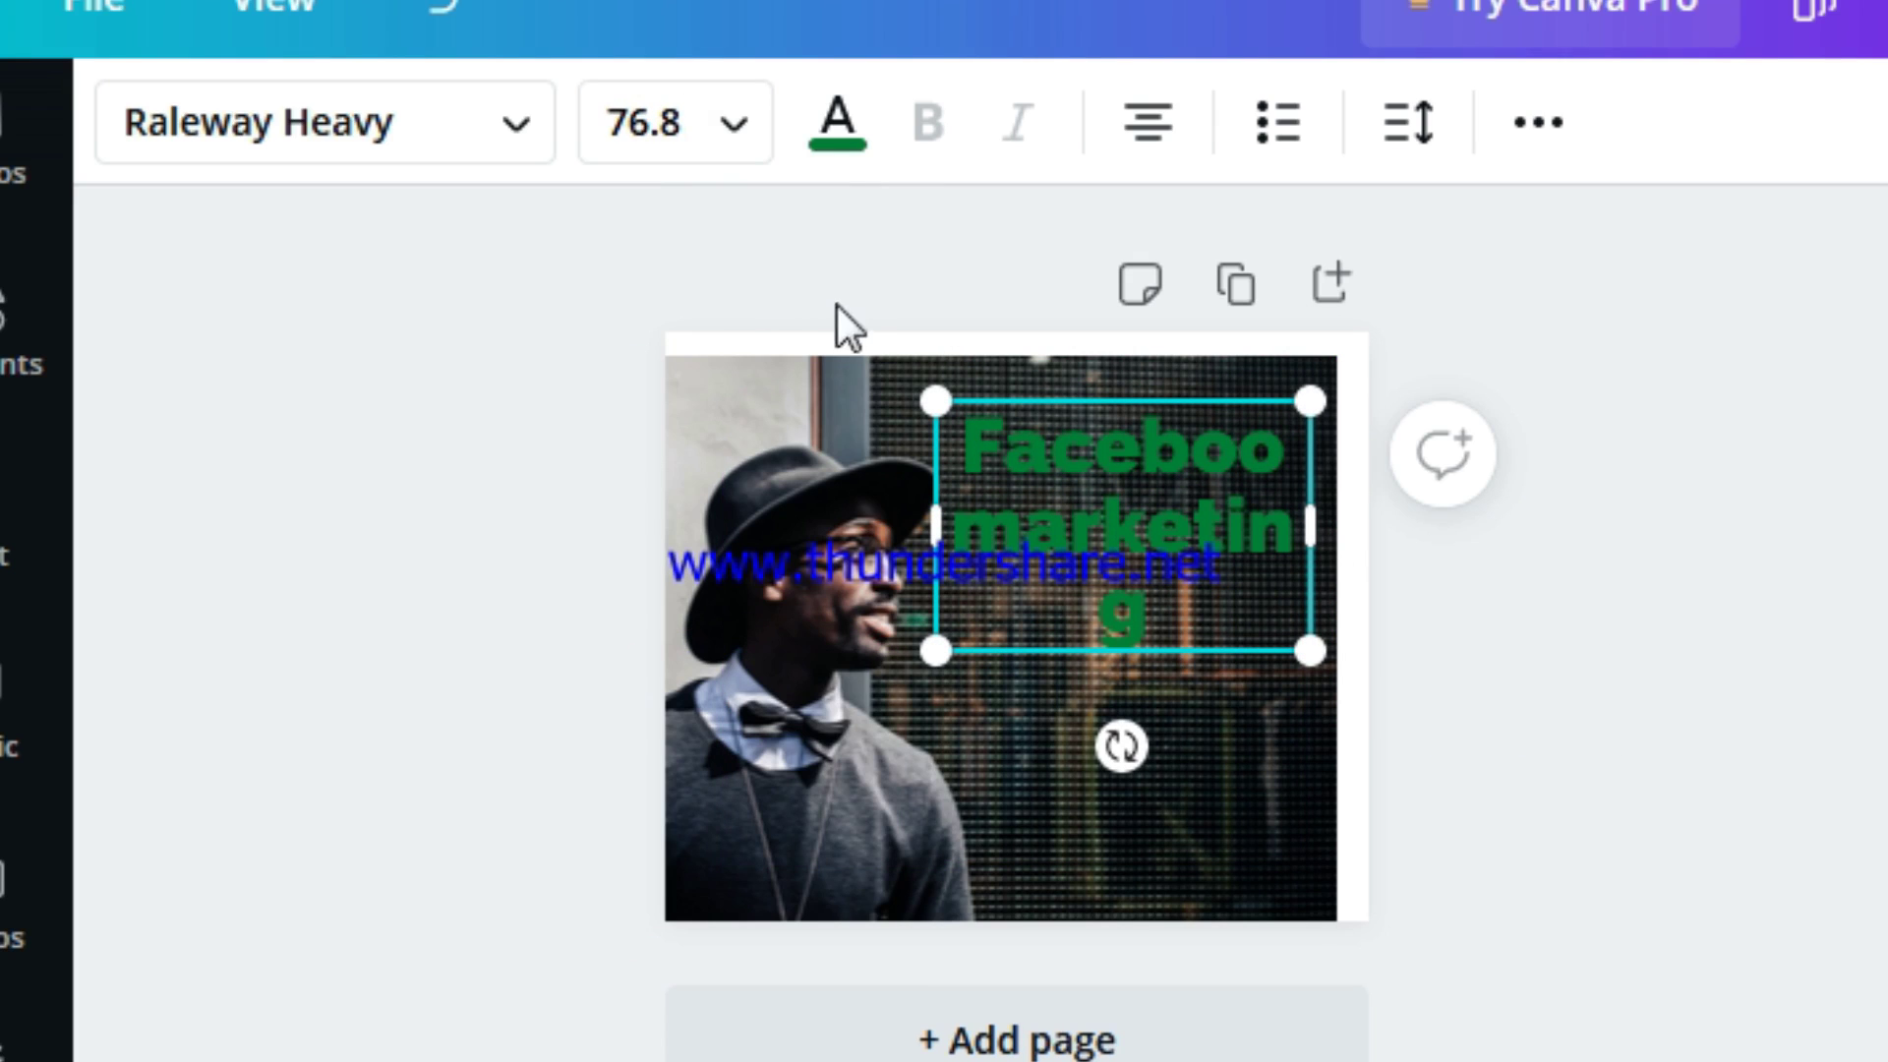
{"action": "left_click", "coordinate": [733, 126]}
{"action": "scroll", "coordinate": [703, 846], "scroll_direction": "down", "scroll_amount": 10}
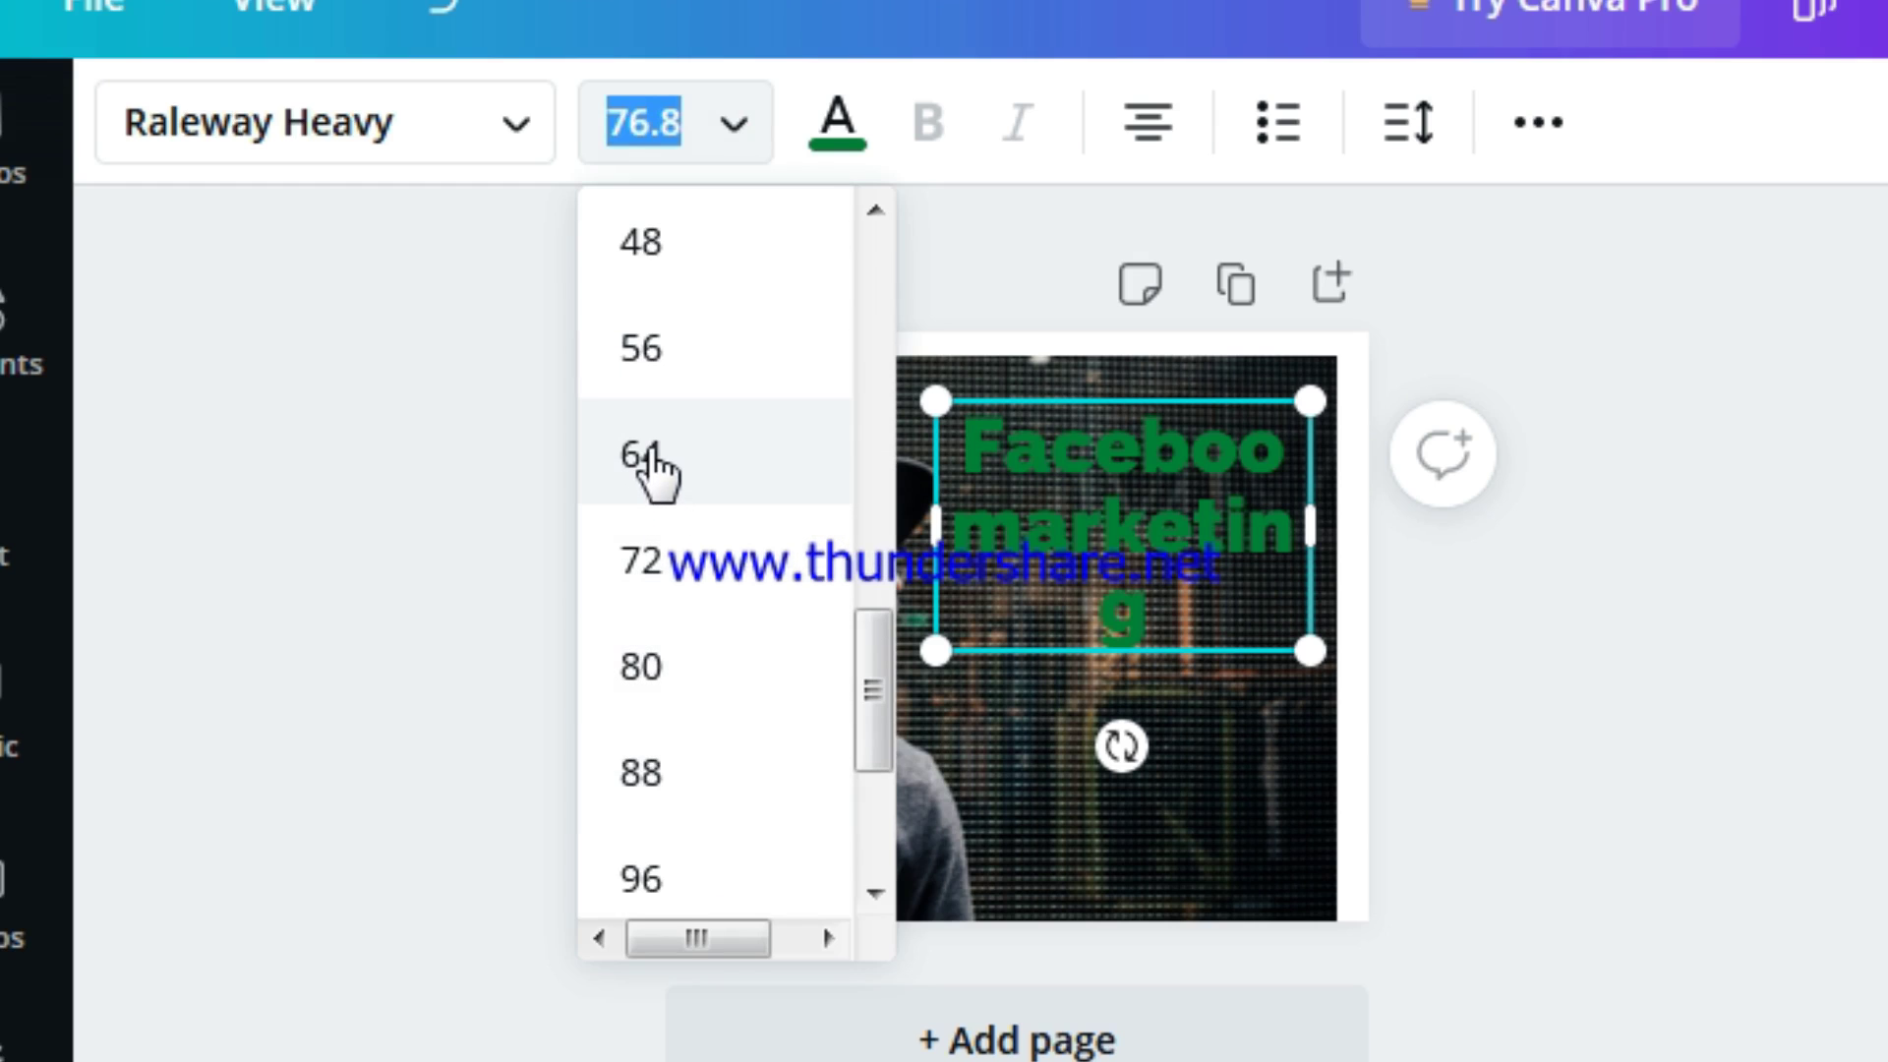
{"action": "left_click", "coordinate": [651, 462]}
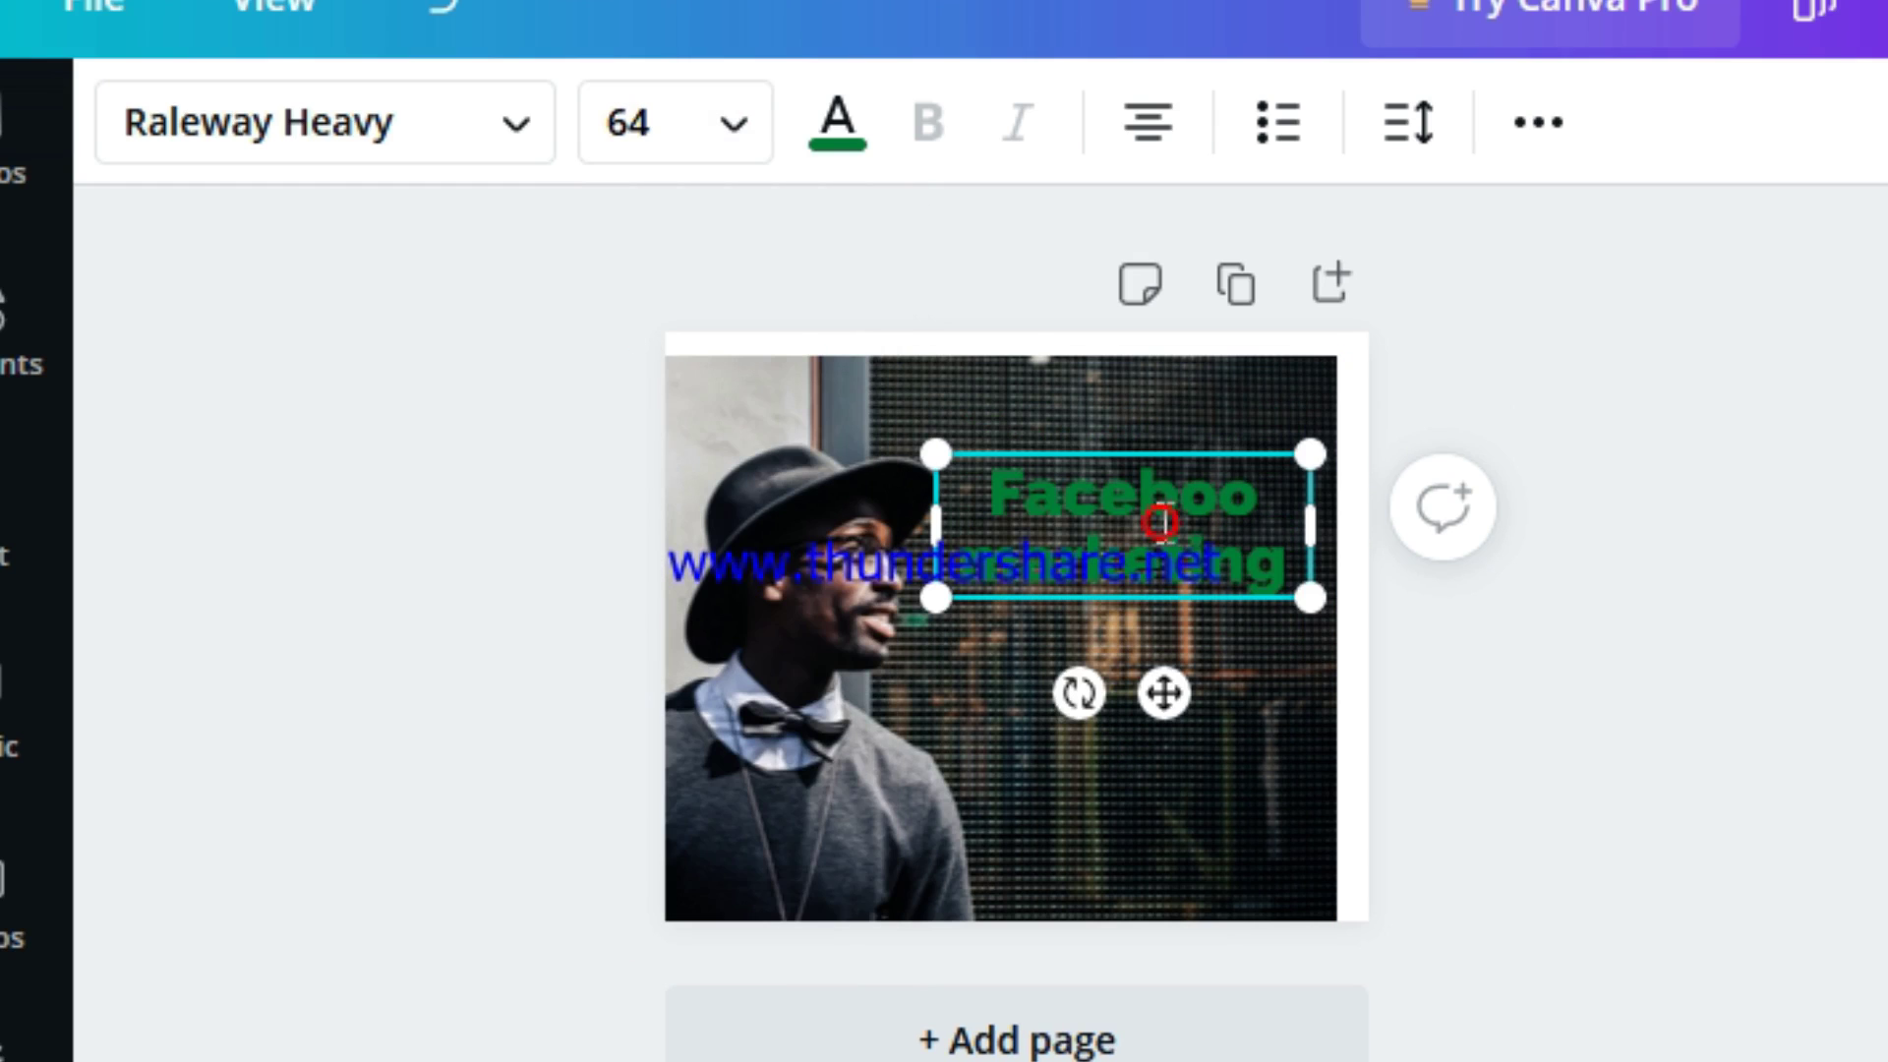
Recolour the headline to the default yellow and move it lower on the dark part of the photo.
{"action": "left_click", "coordinate": [837, 126]}
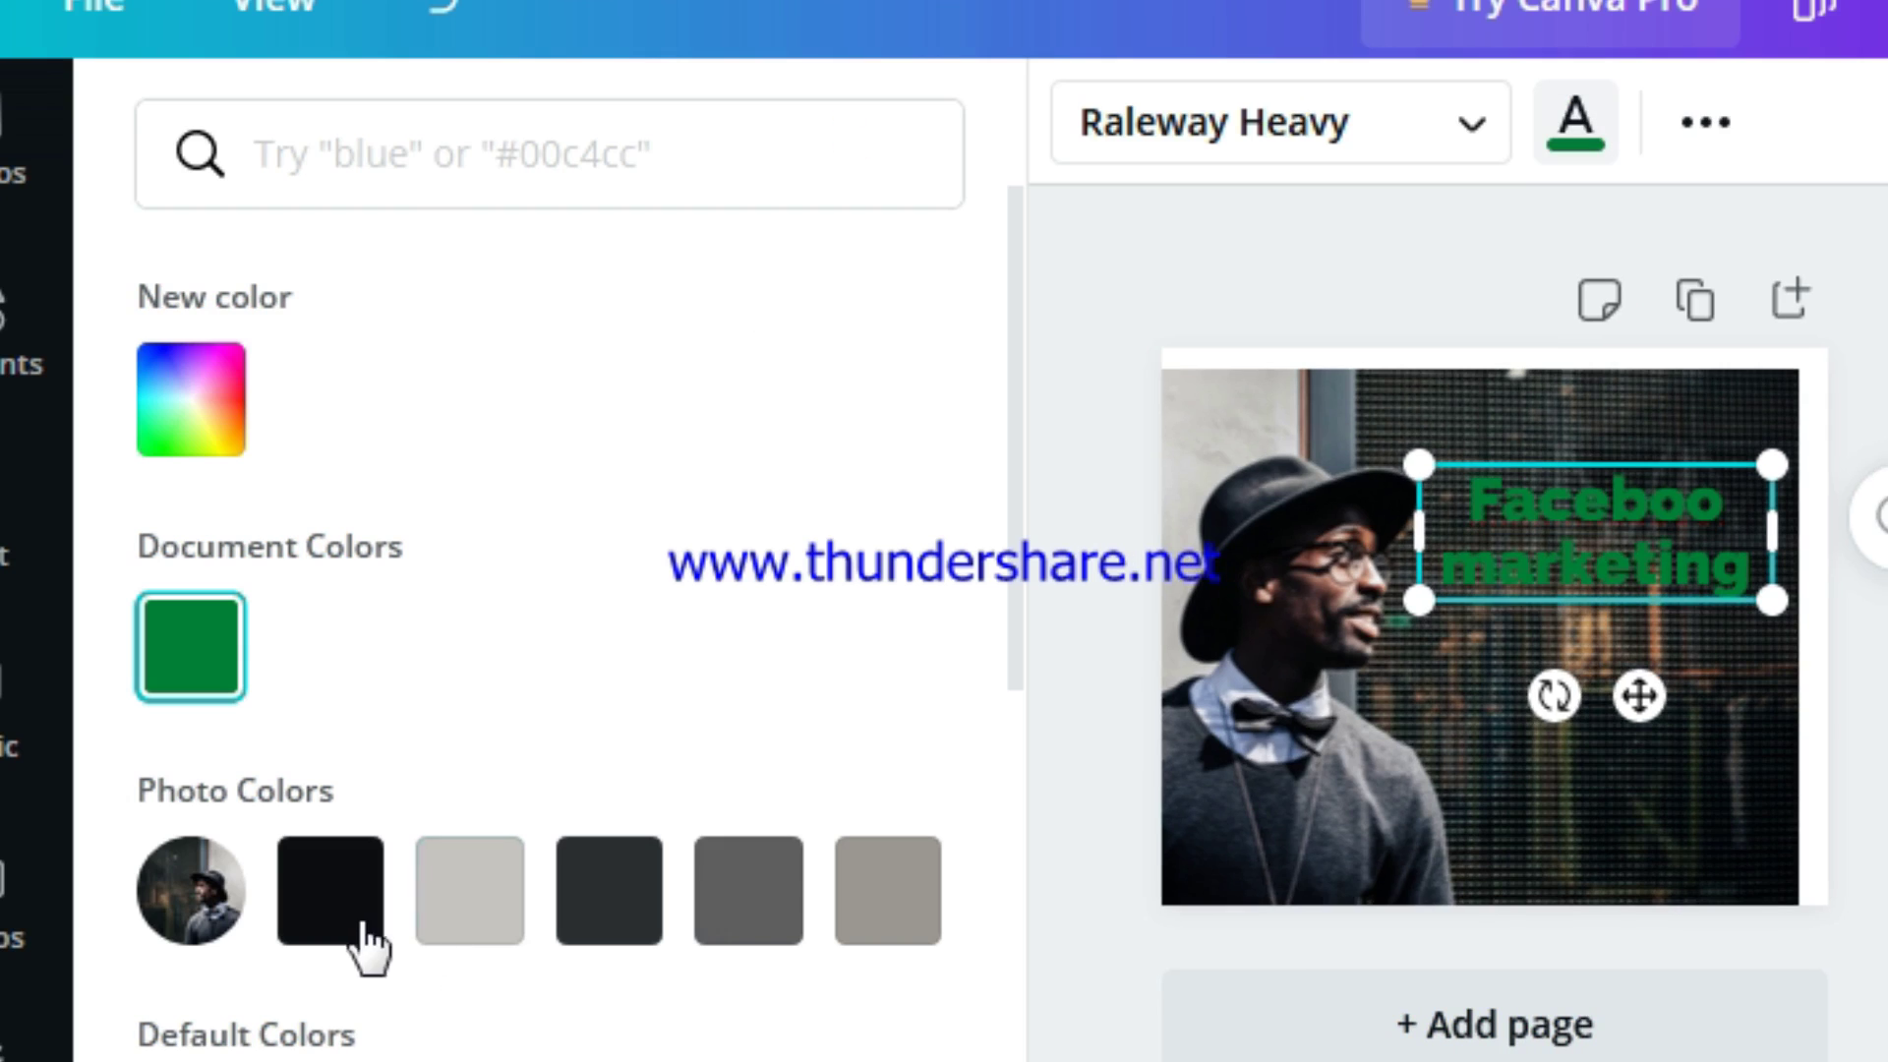
{"action": "scroll", "coordinate": [708, 959], "scroll_direction": "down", "scroll_amount": 3}
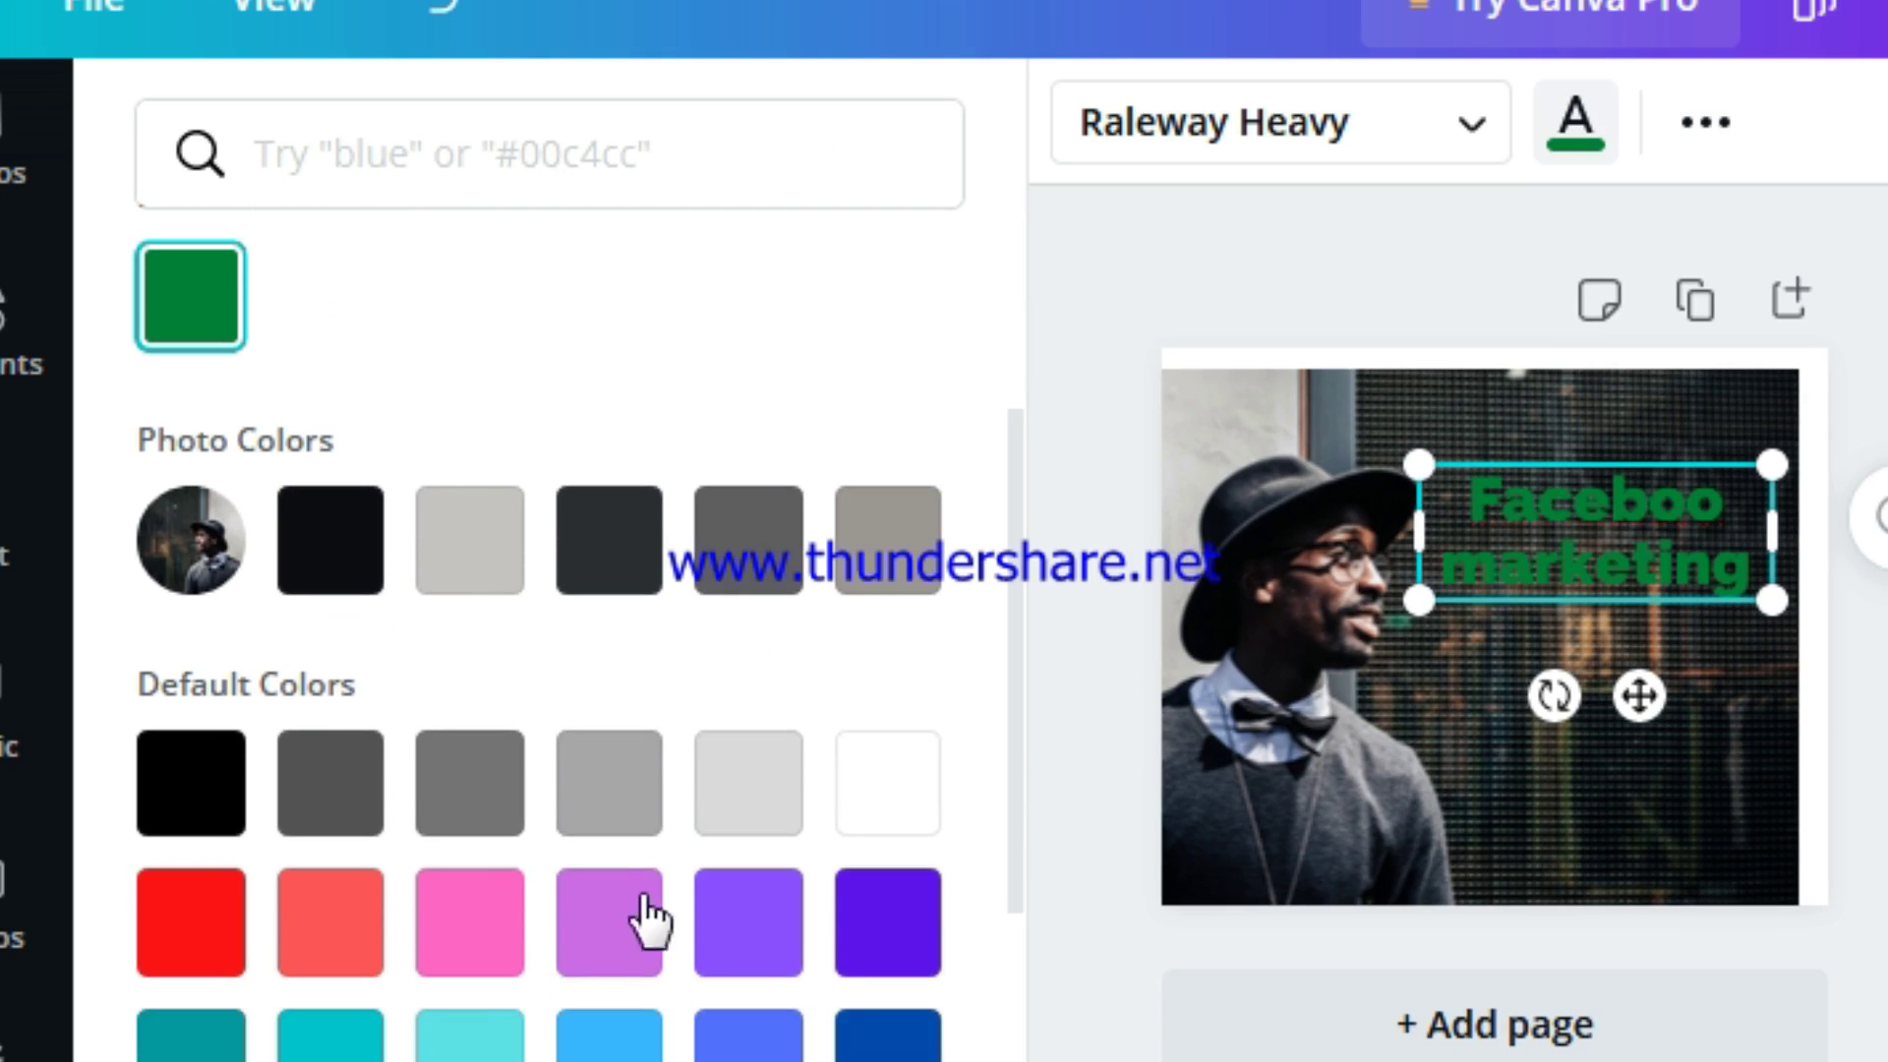
{"action": "left_click", "coordinate": [385, 965]}
{"action": "scroll", "coordinate": [590, 944], "scroll_direction": "down", "scroll_amount": 2}
{"action": "left_click", "coordinate": [601, 1004]}
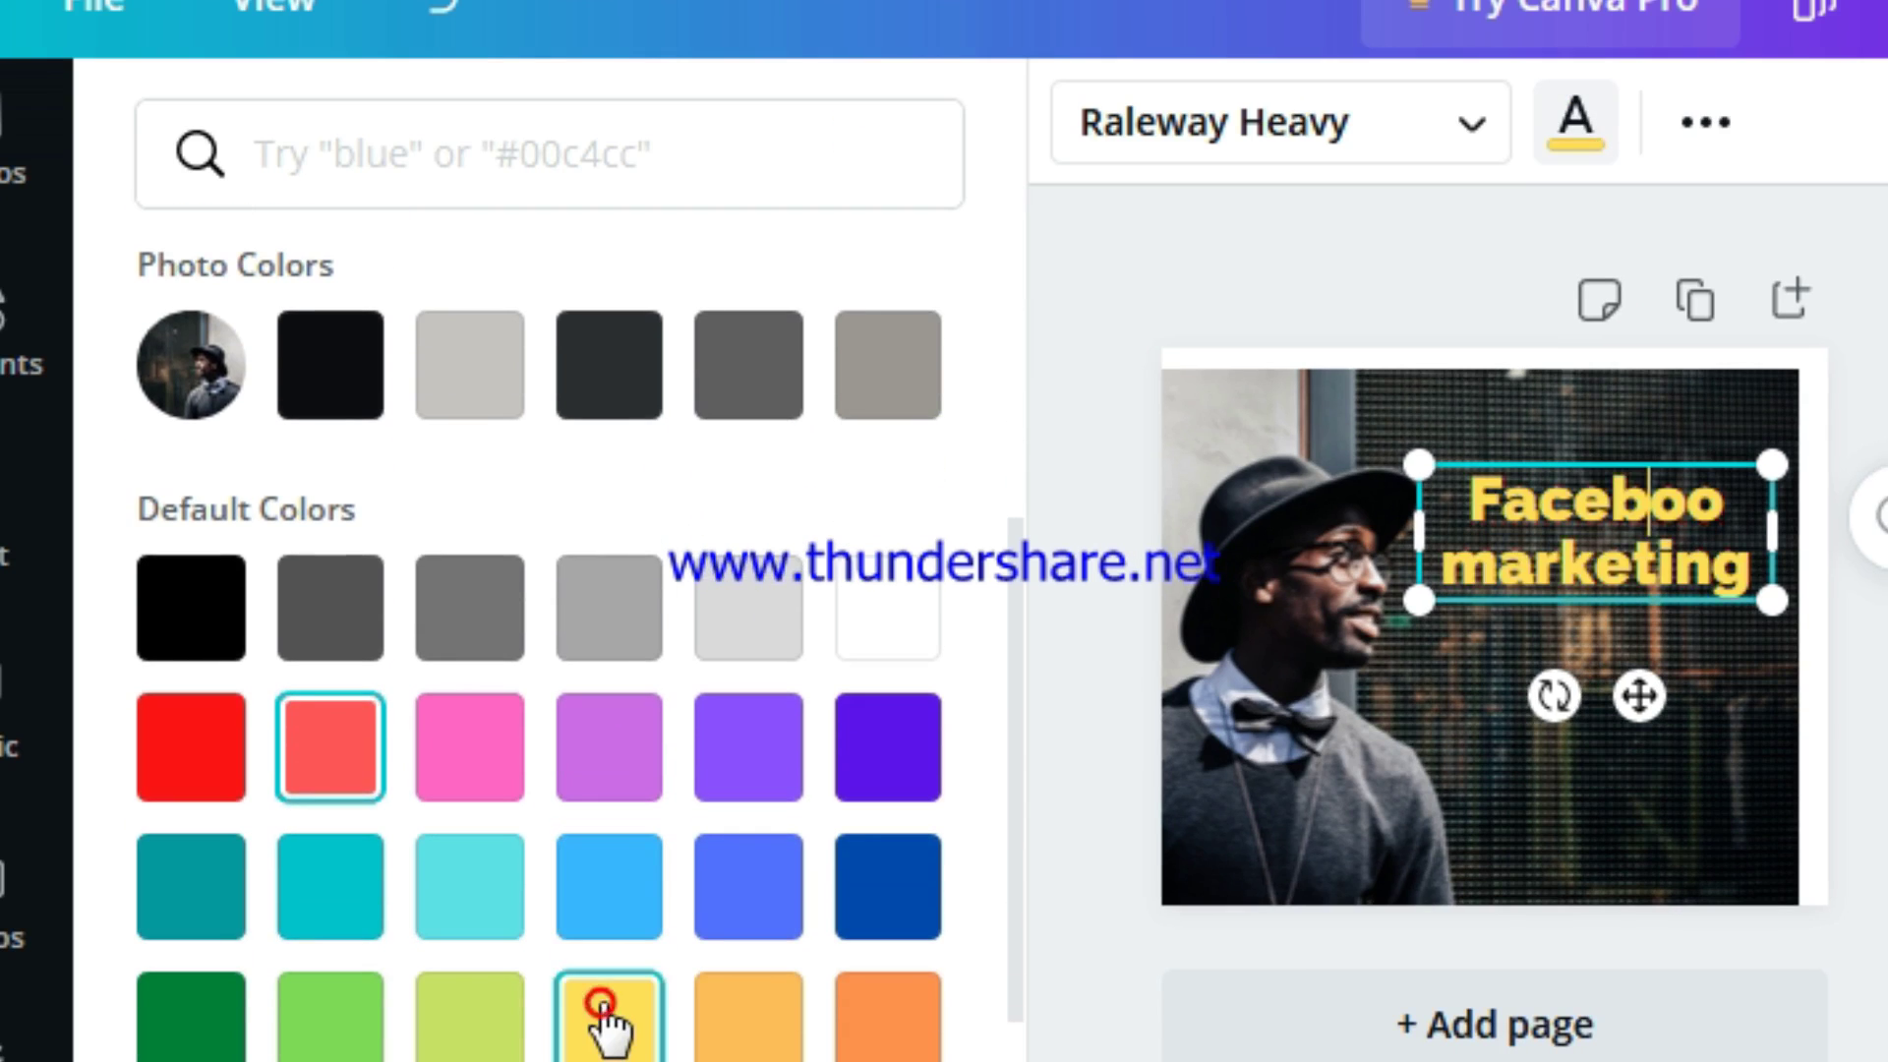
{"action": "left_click", "coordinate": [1467, 741]}
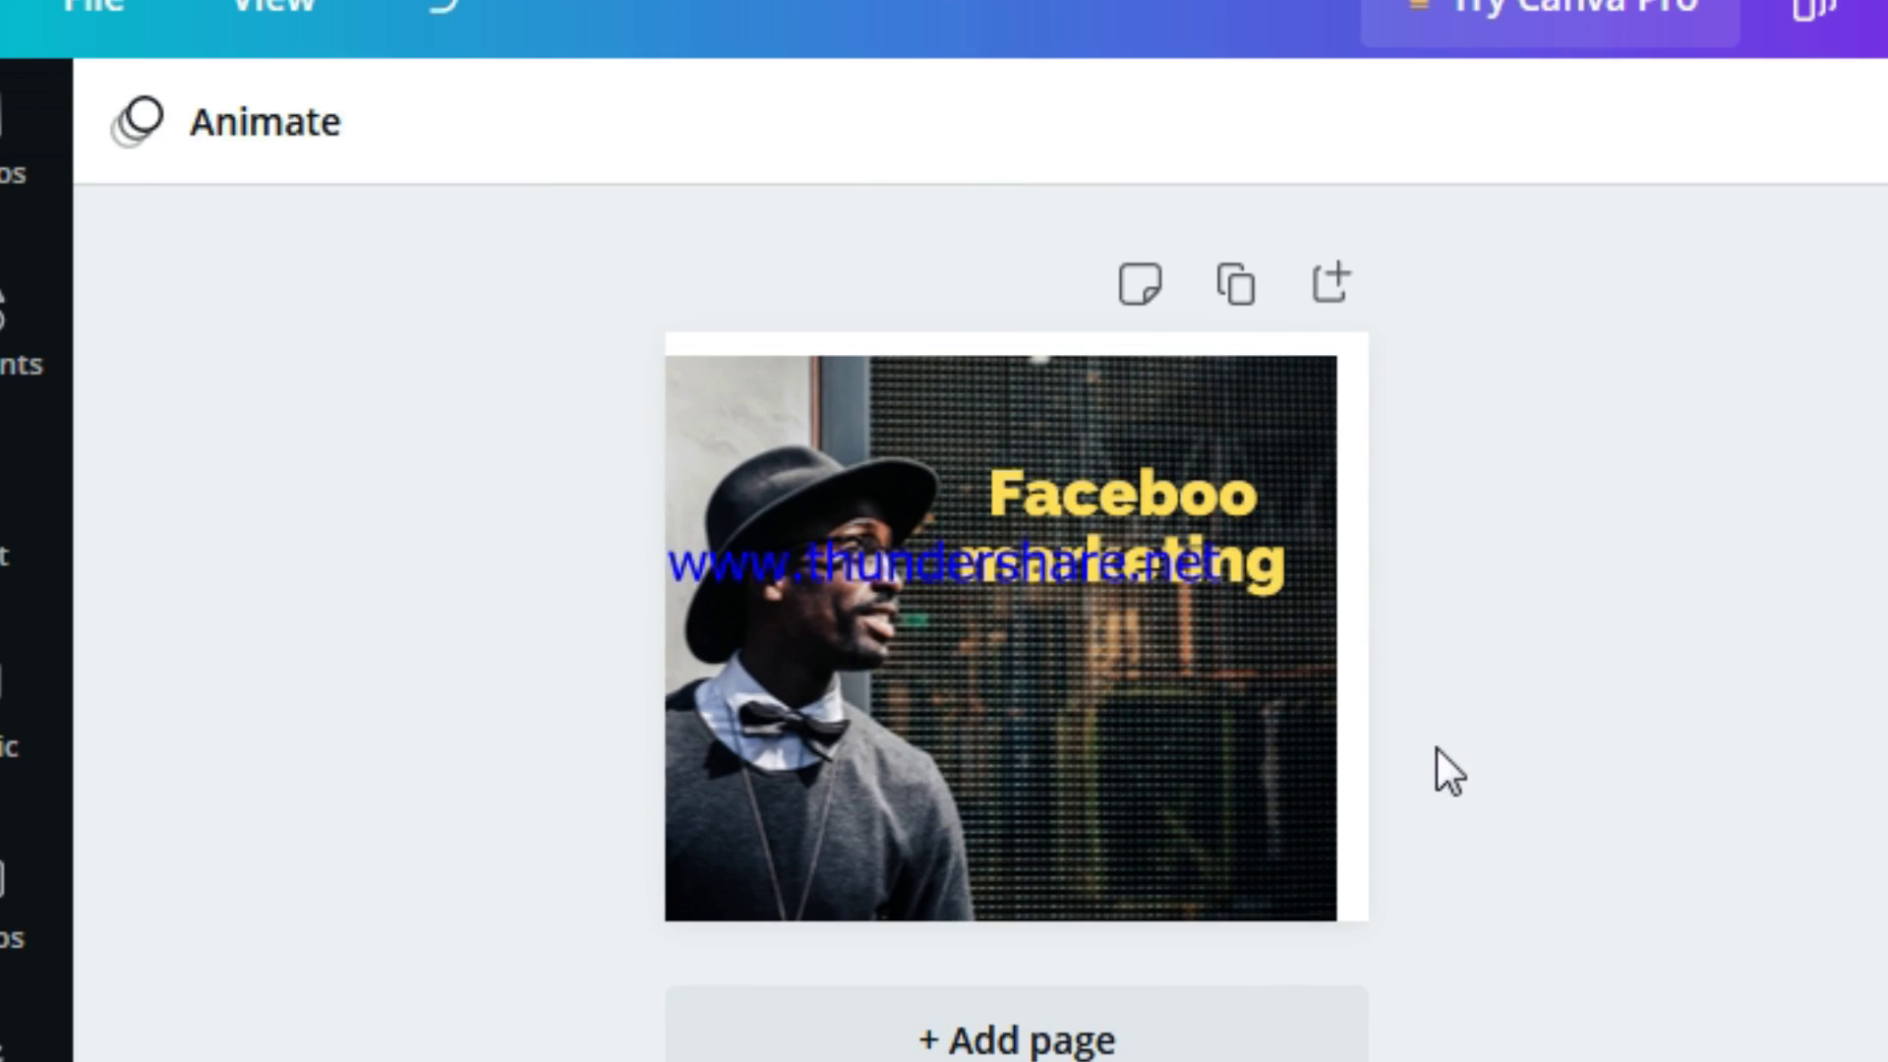
{"action": "left_click_drag", "start_coordinate": [1176, 545], "coordinate": [1133, 721]}
{"action": "left_click", "coordinate": [1622, 688]}
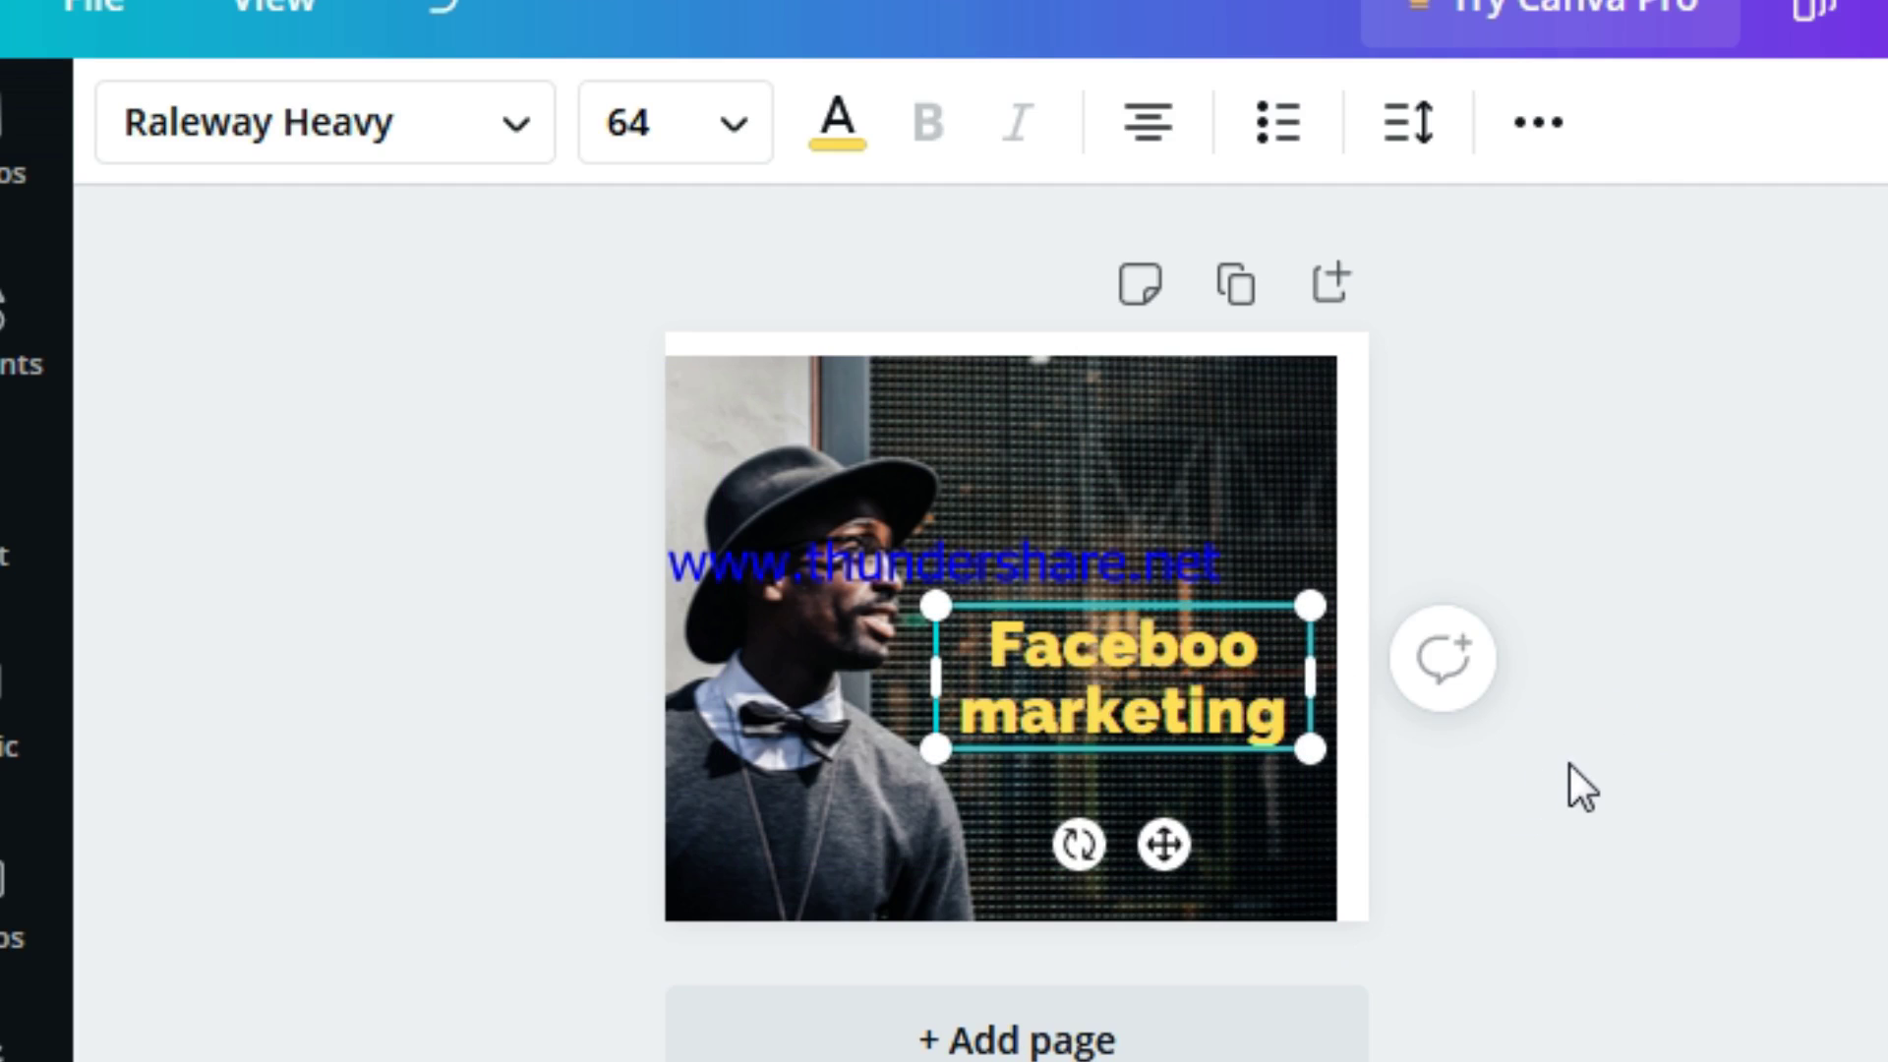
Reposition and enlarge the background photo so it covers the white gaps along the canvas edges.
{"action": "left_click_drag", "start_coordinate": [1034, 509], "coordinate": [1053, 482]}
{"action": "left_click", "coordinate": [1707, 572]}
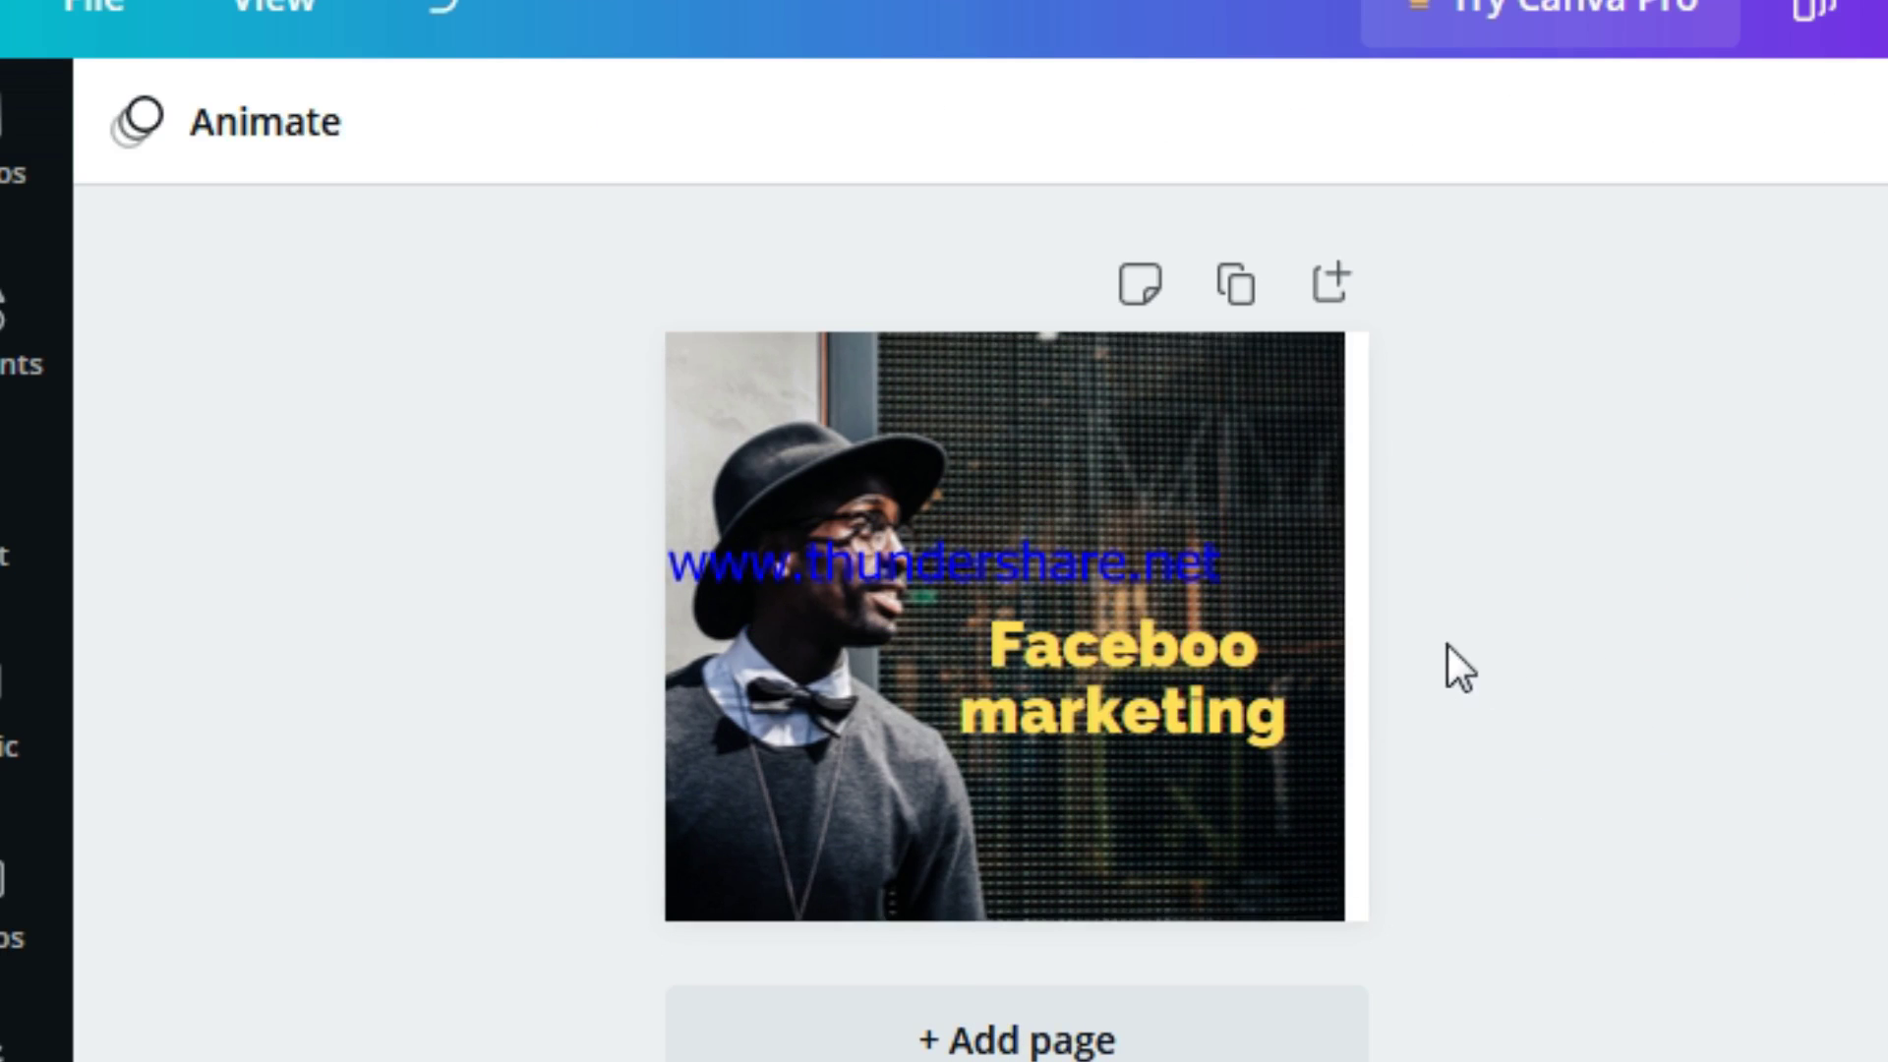
{"action": "left_click", "coordinate": [1257, 597]}
{"action": "left_click_drag", "start_coordinate": [1372, 642], "coordinate": [1396, 640]}
{"action": "left_click", "coordinate": [1580, 542]}
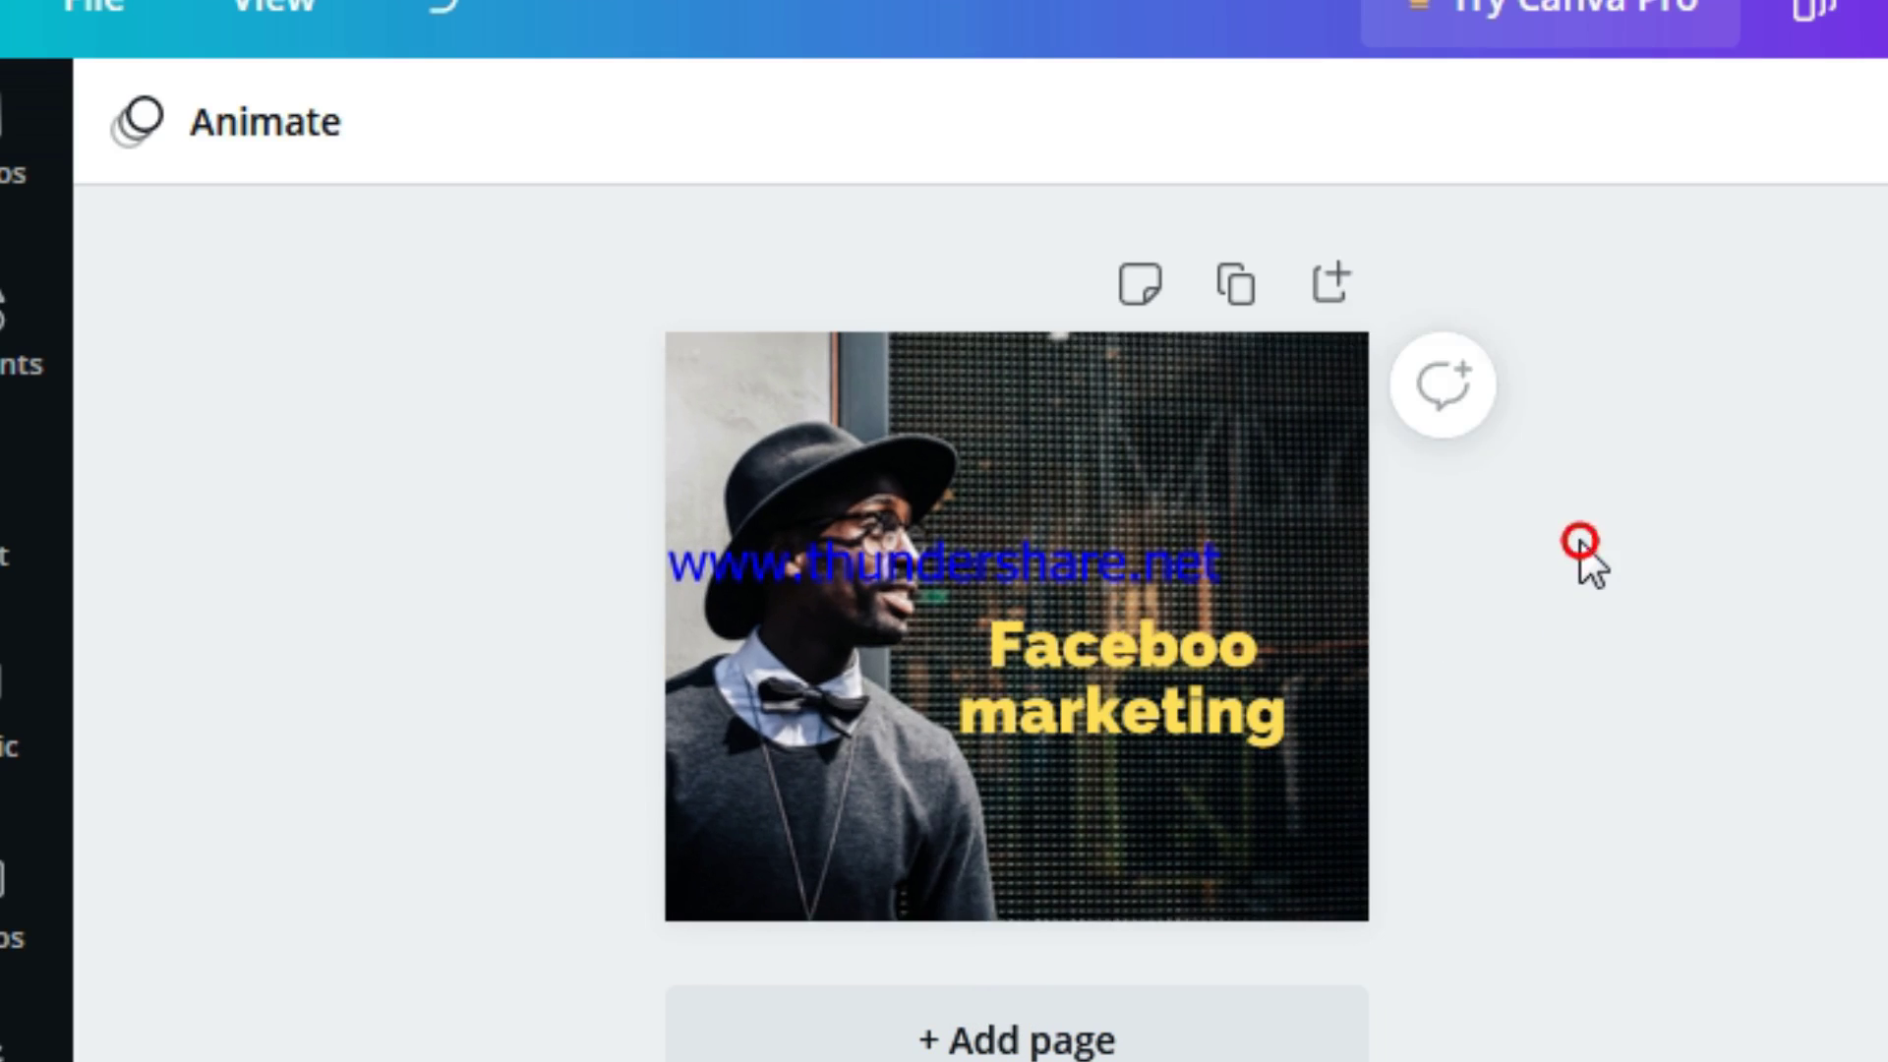
{"action": "left_click", "coordinate": [1052, 350]}
{"action": "left_click_drag", "start_coordinate": [1020, 358], "coordinate": [1040, 344]}
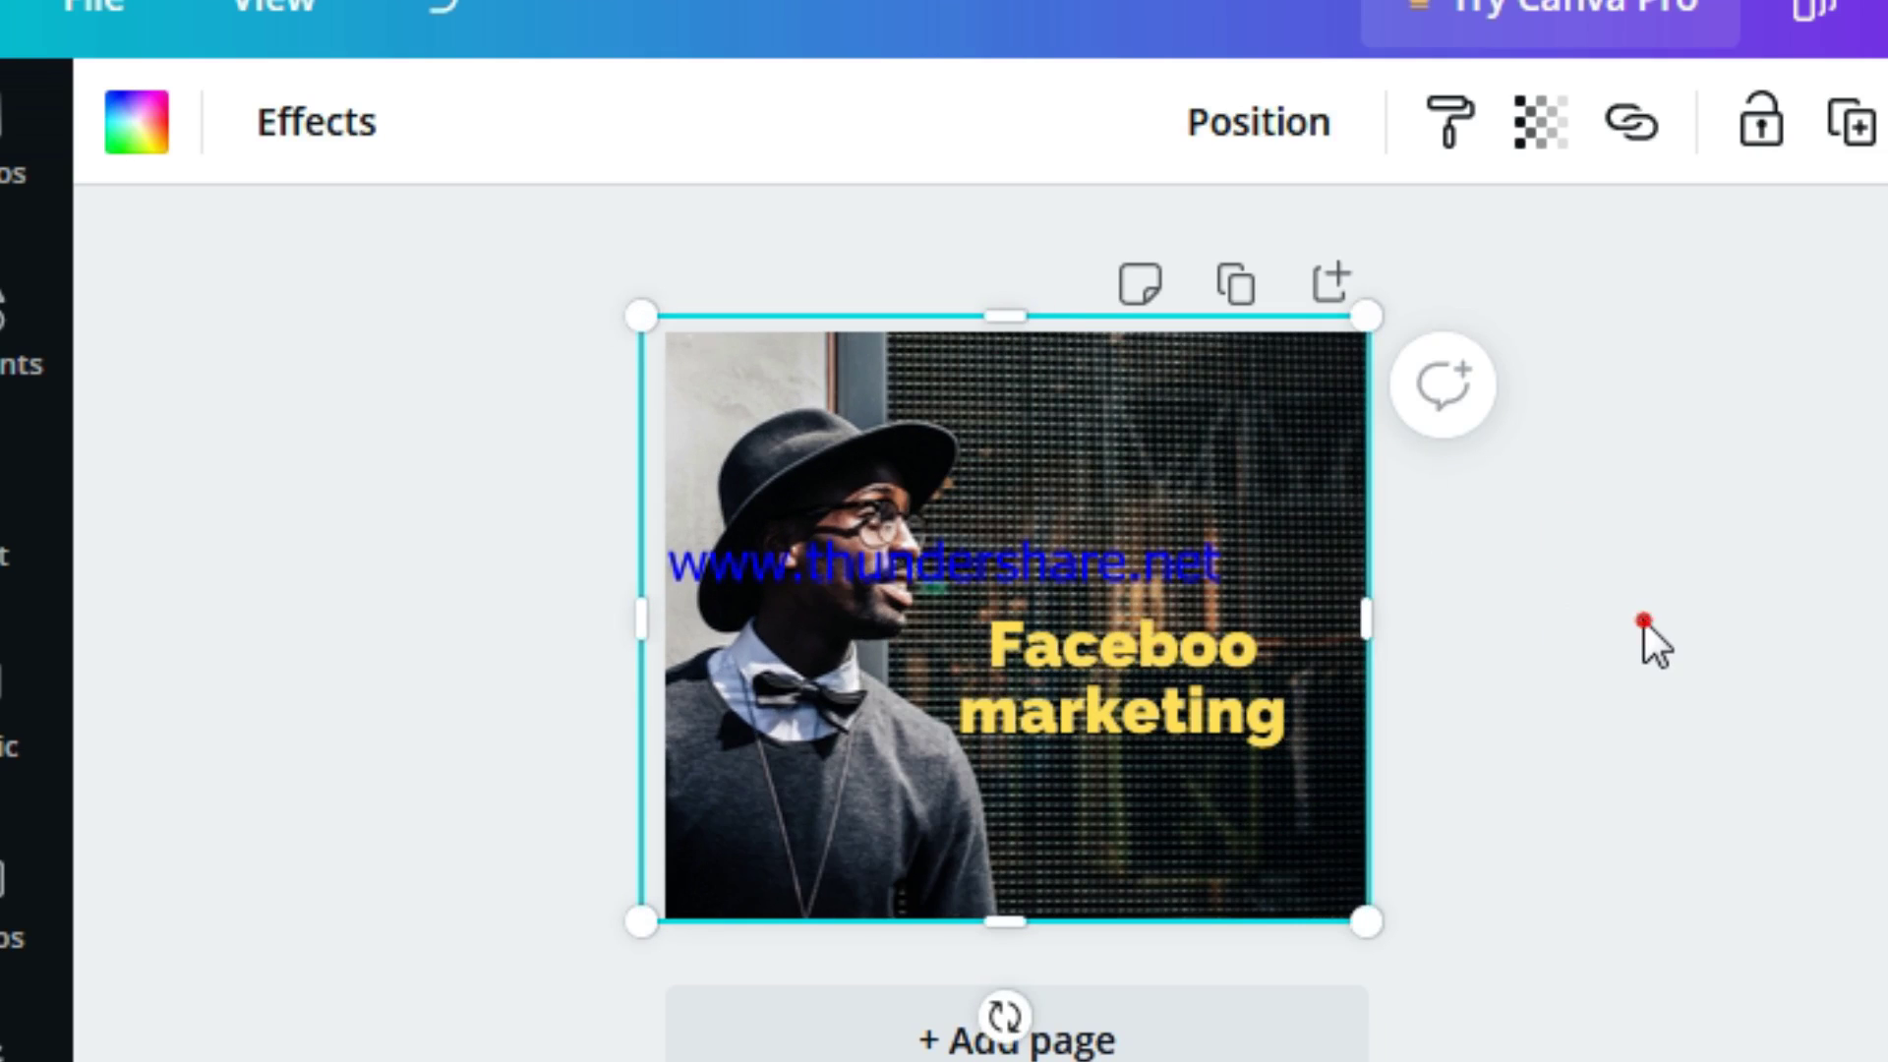
{"action": "left_click", "coordinate": [1618, 685]}
Place the headline in the lower part of the photo, beside the man's sweater and clear of the canvas edges.
{"action": "left_click_drag", "start_coordinate": [1170, 651], "coordinate": [1222, 759]}
{"action": "left_click", "coordinate": [1581, 717]}
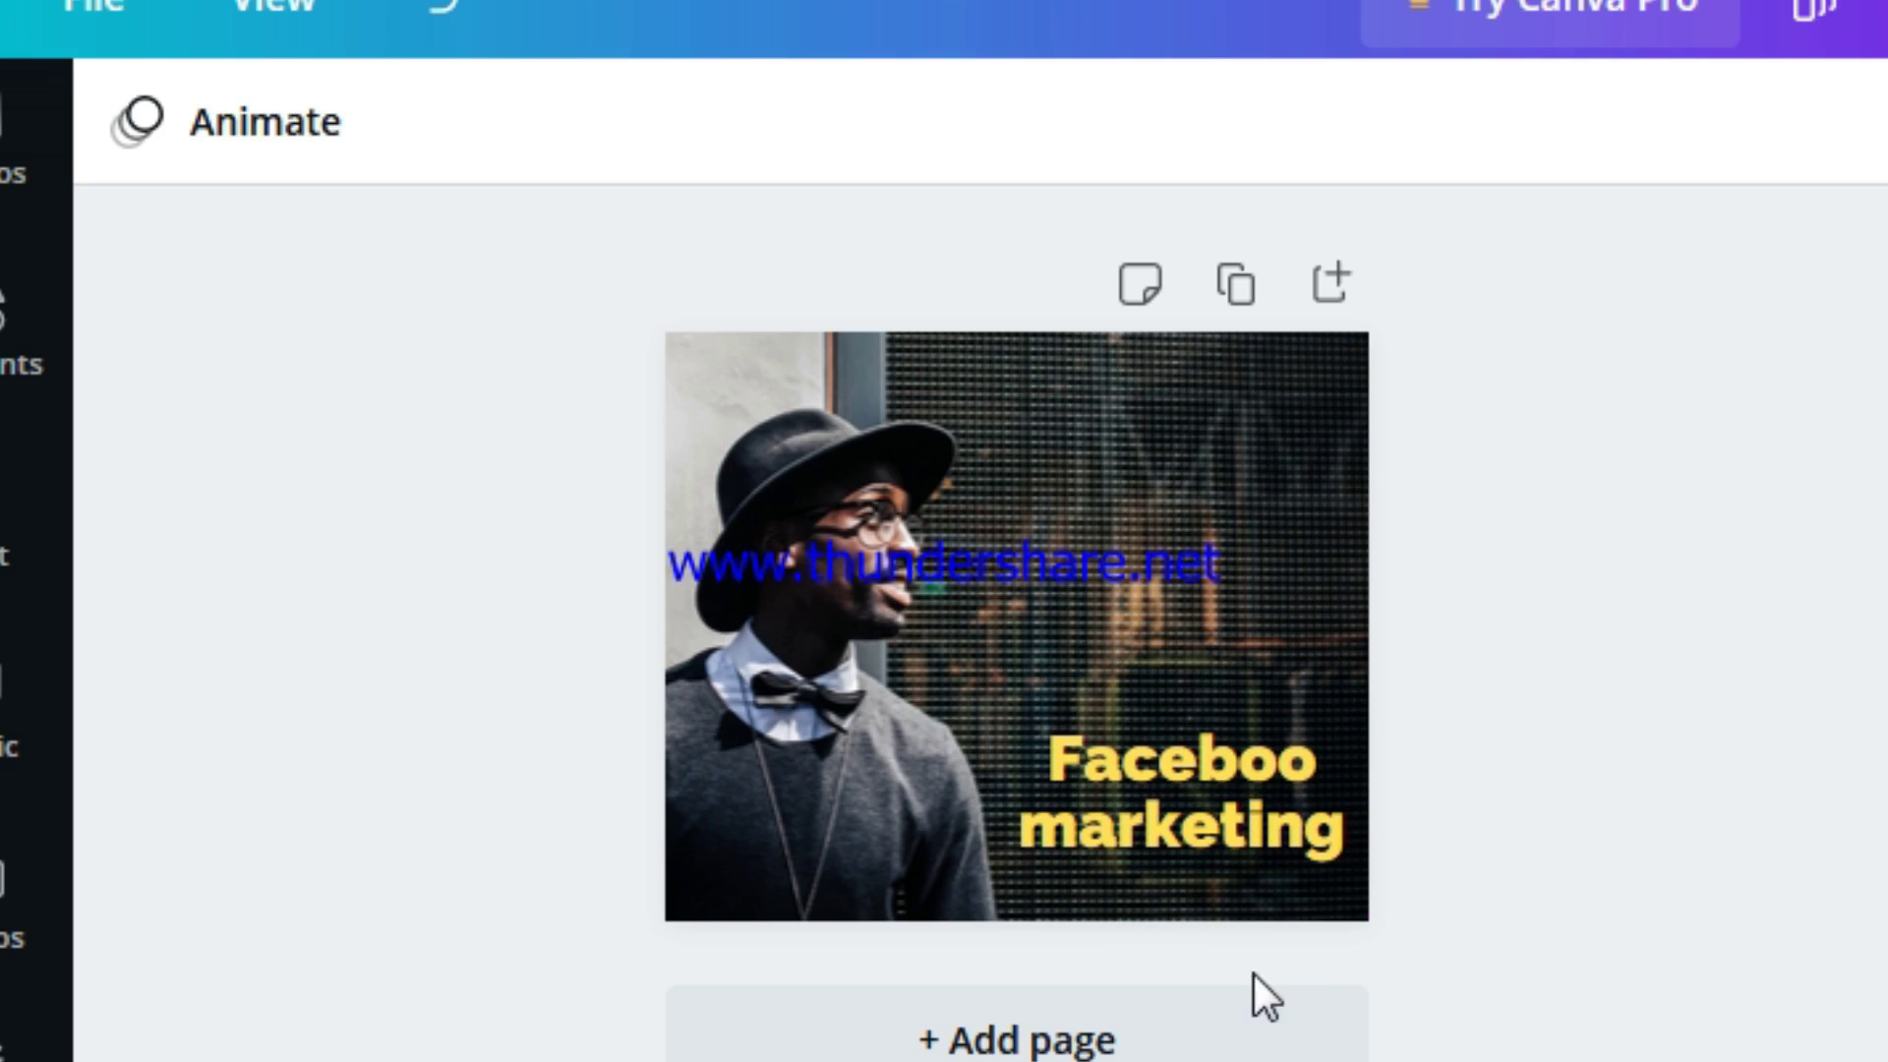
{"action": "left_click_drag", "start_coordinate": [1263, 821], "coordinate": [1216, 745]}
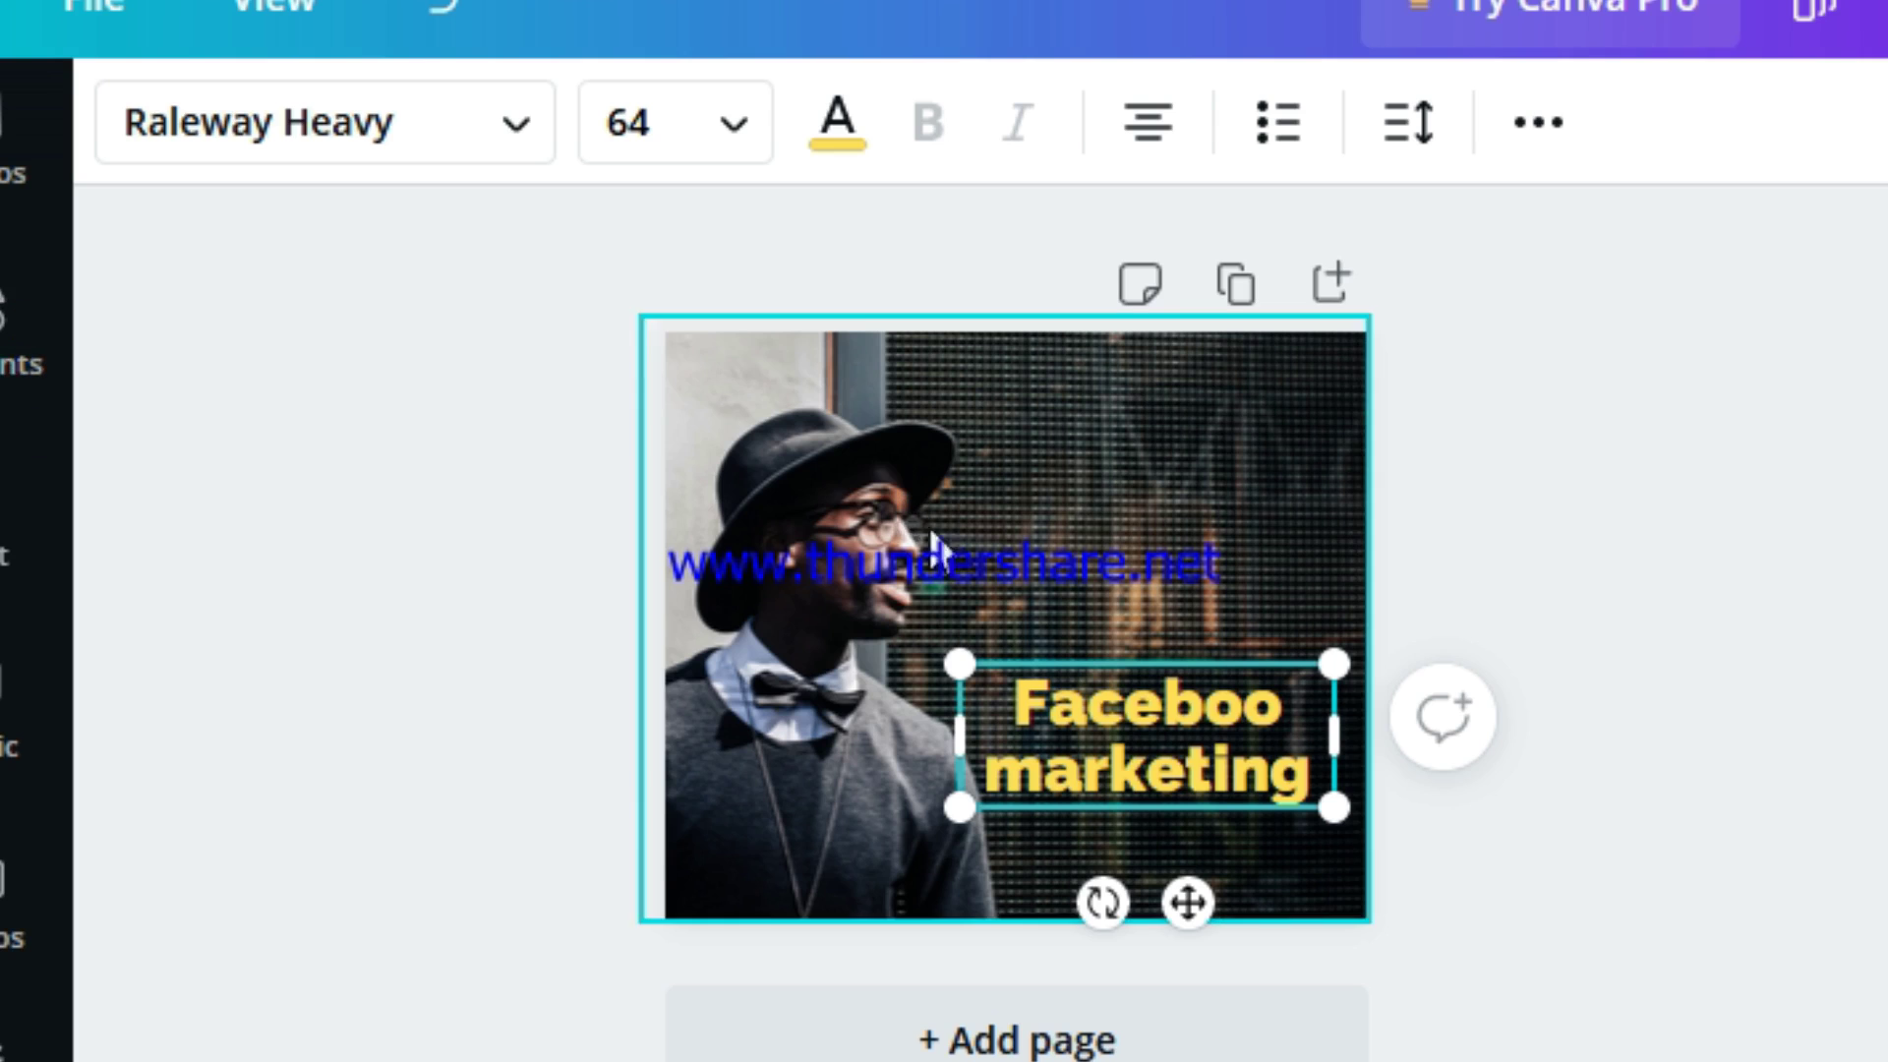
Look through the elements, text, music and background libraries.
{"action": "left_click", "coordinate": [15, 344]}
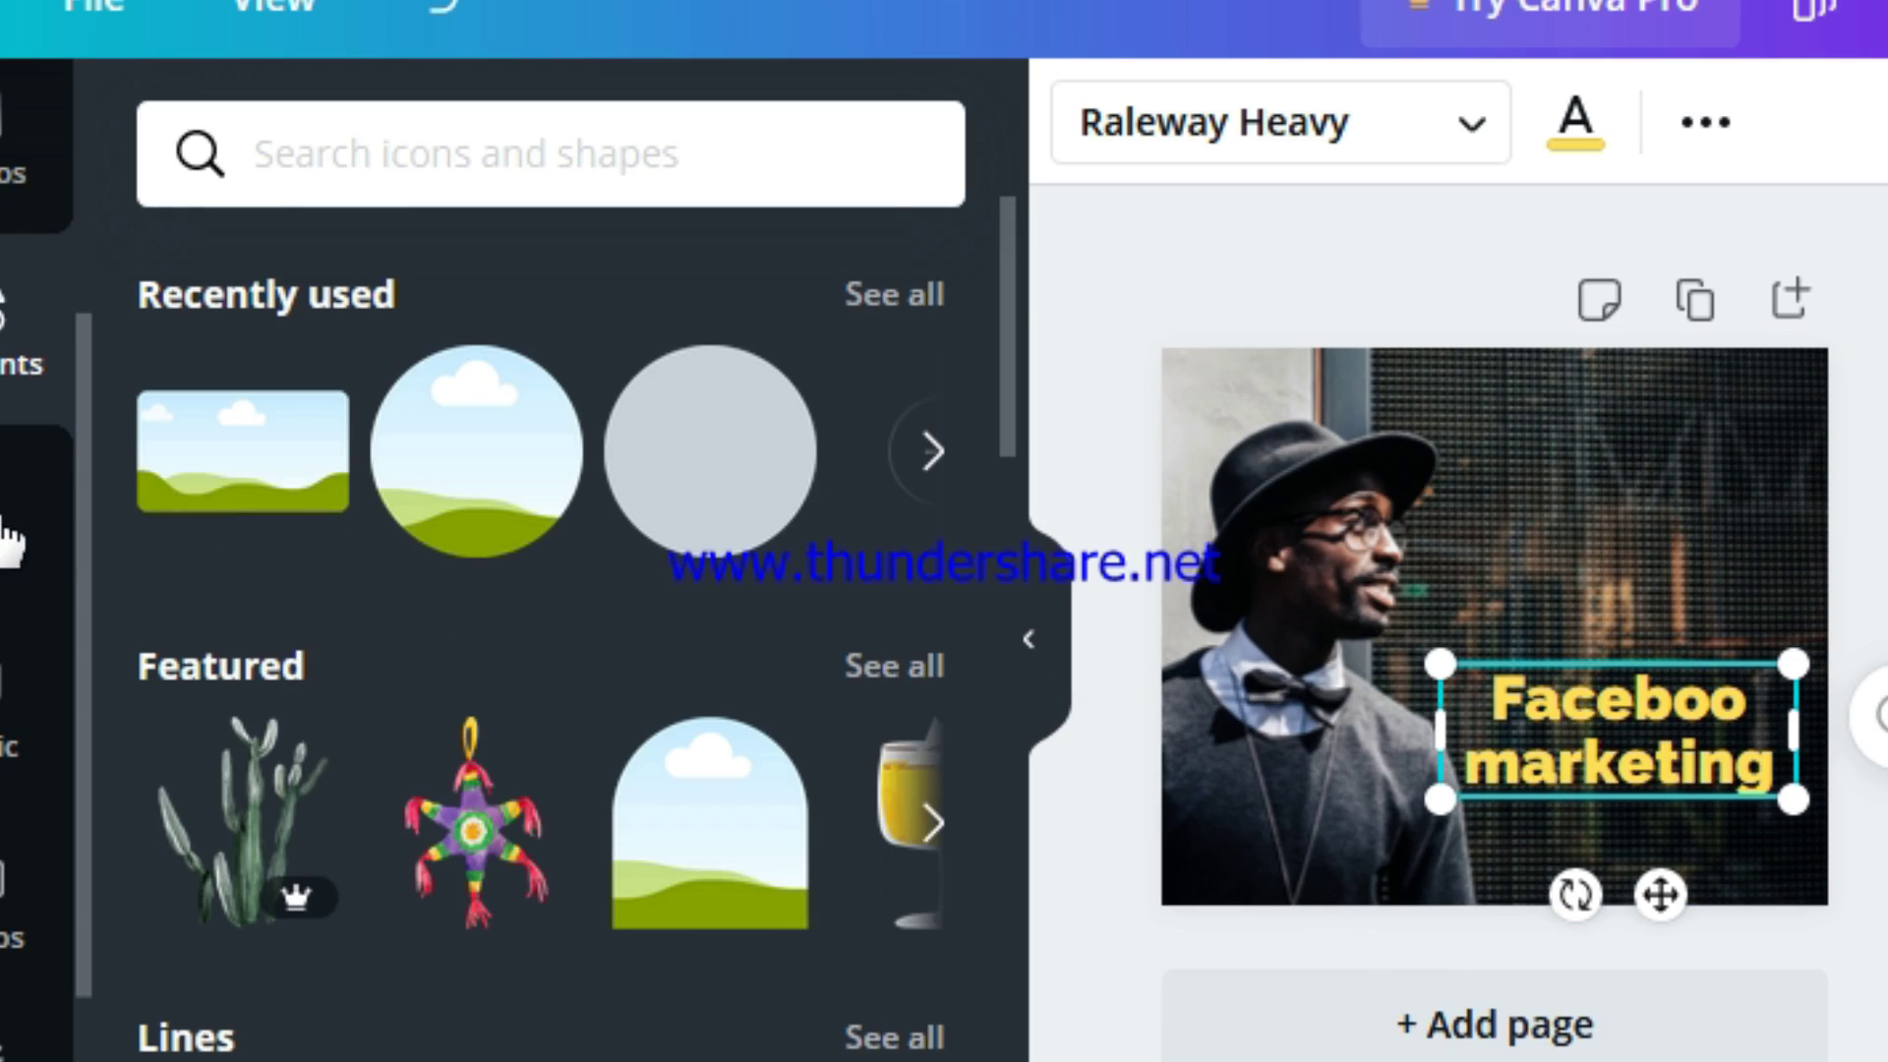
{"action": "left_click", "coordinate": [7, 551]}
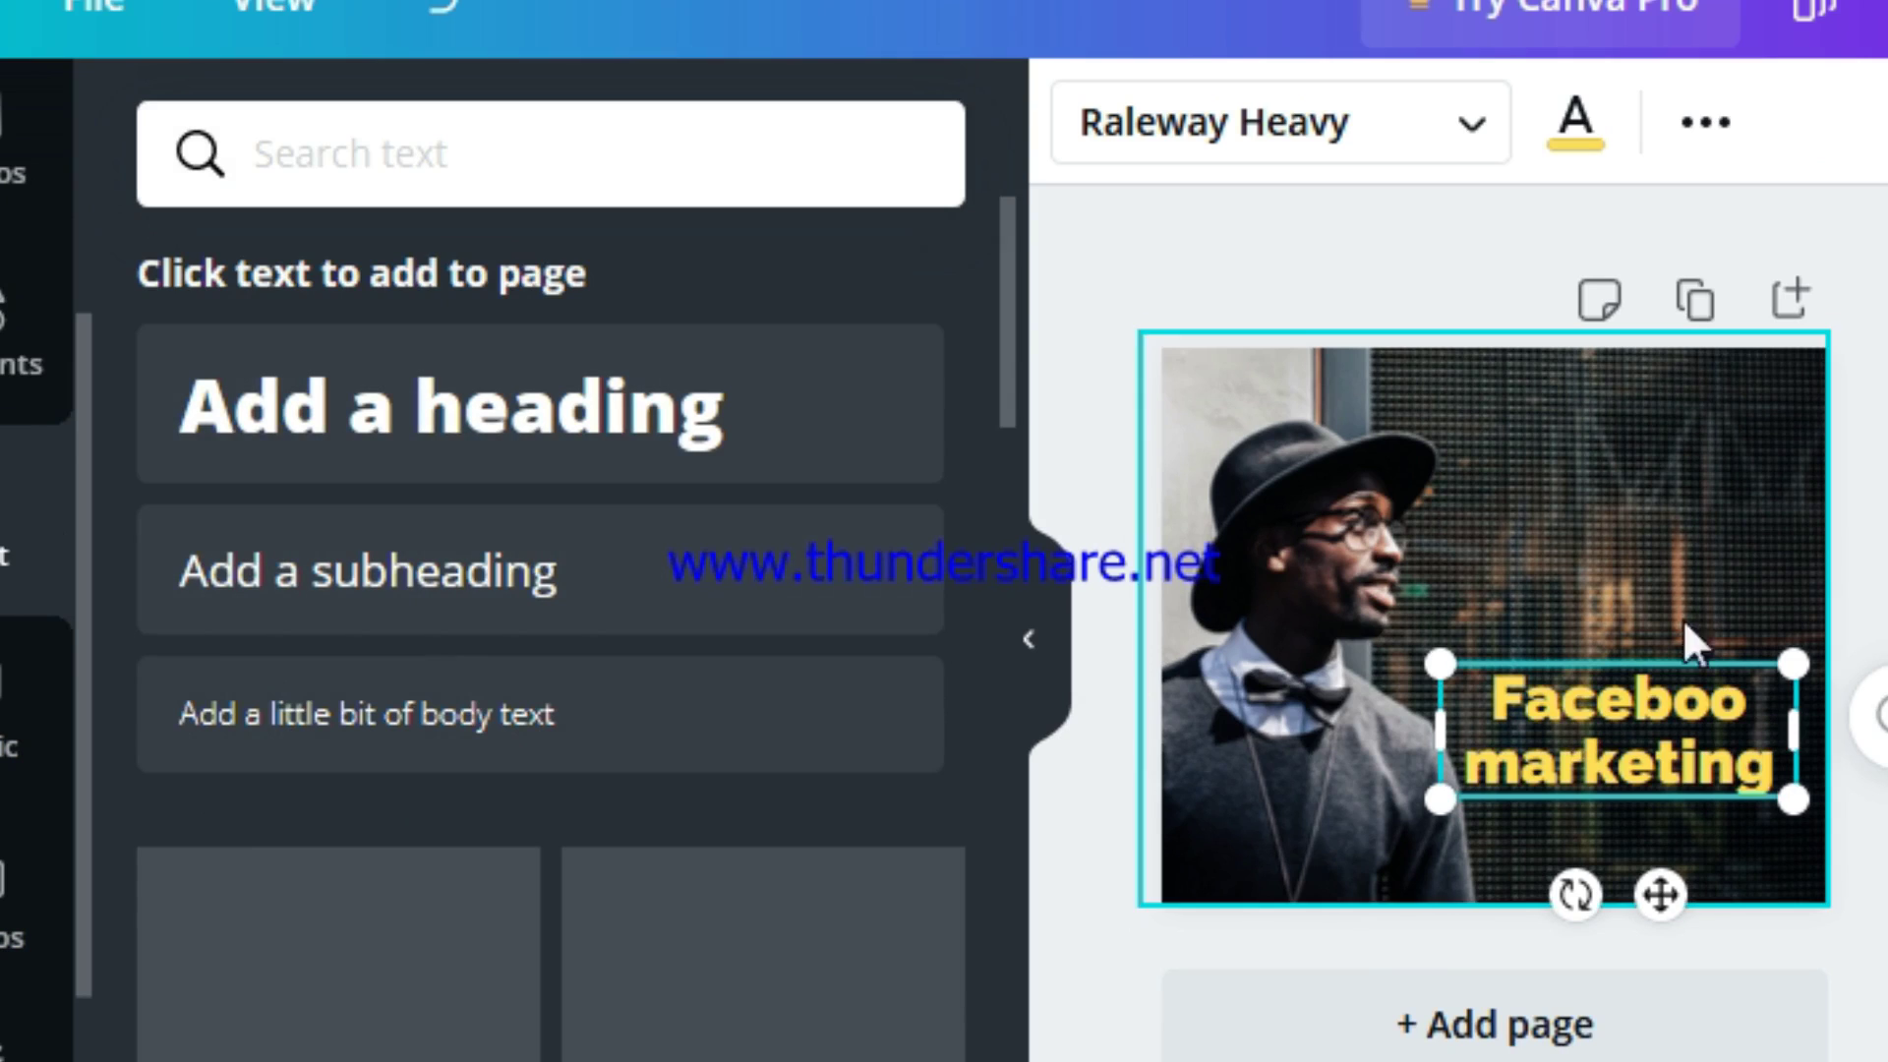
{"action": "left_click", "coordinate": [1544, 1061]}
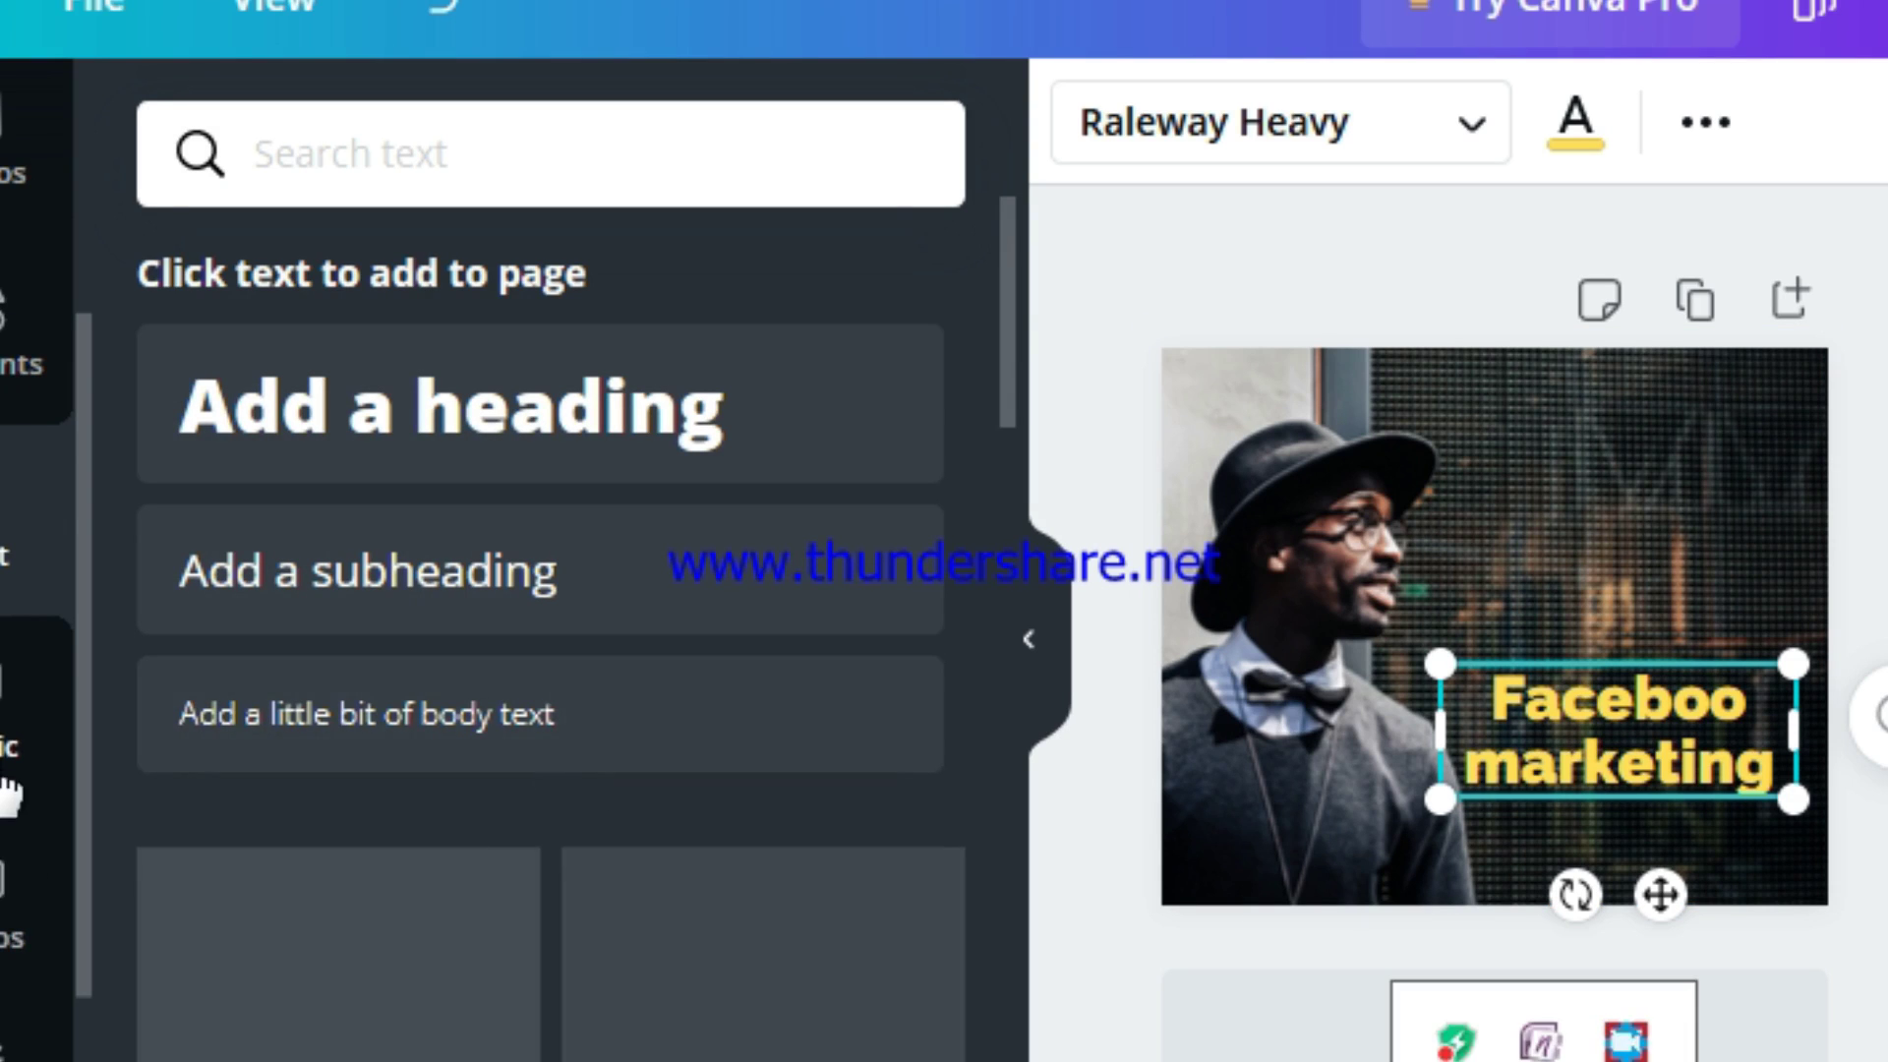
{"action": "left_click", "coordinate": [9, 705]}
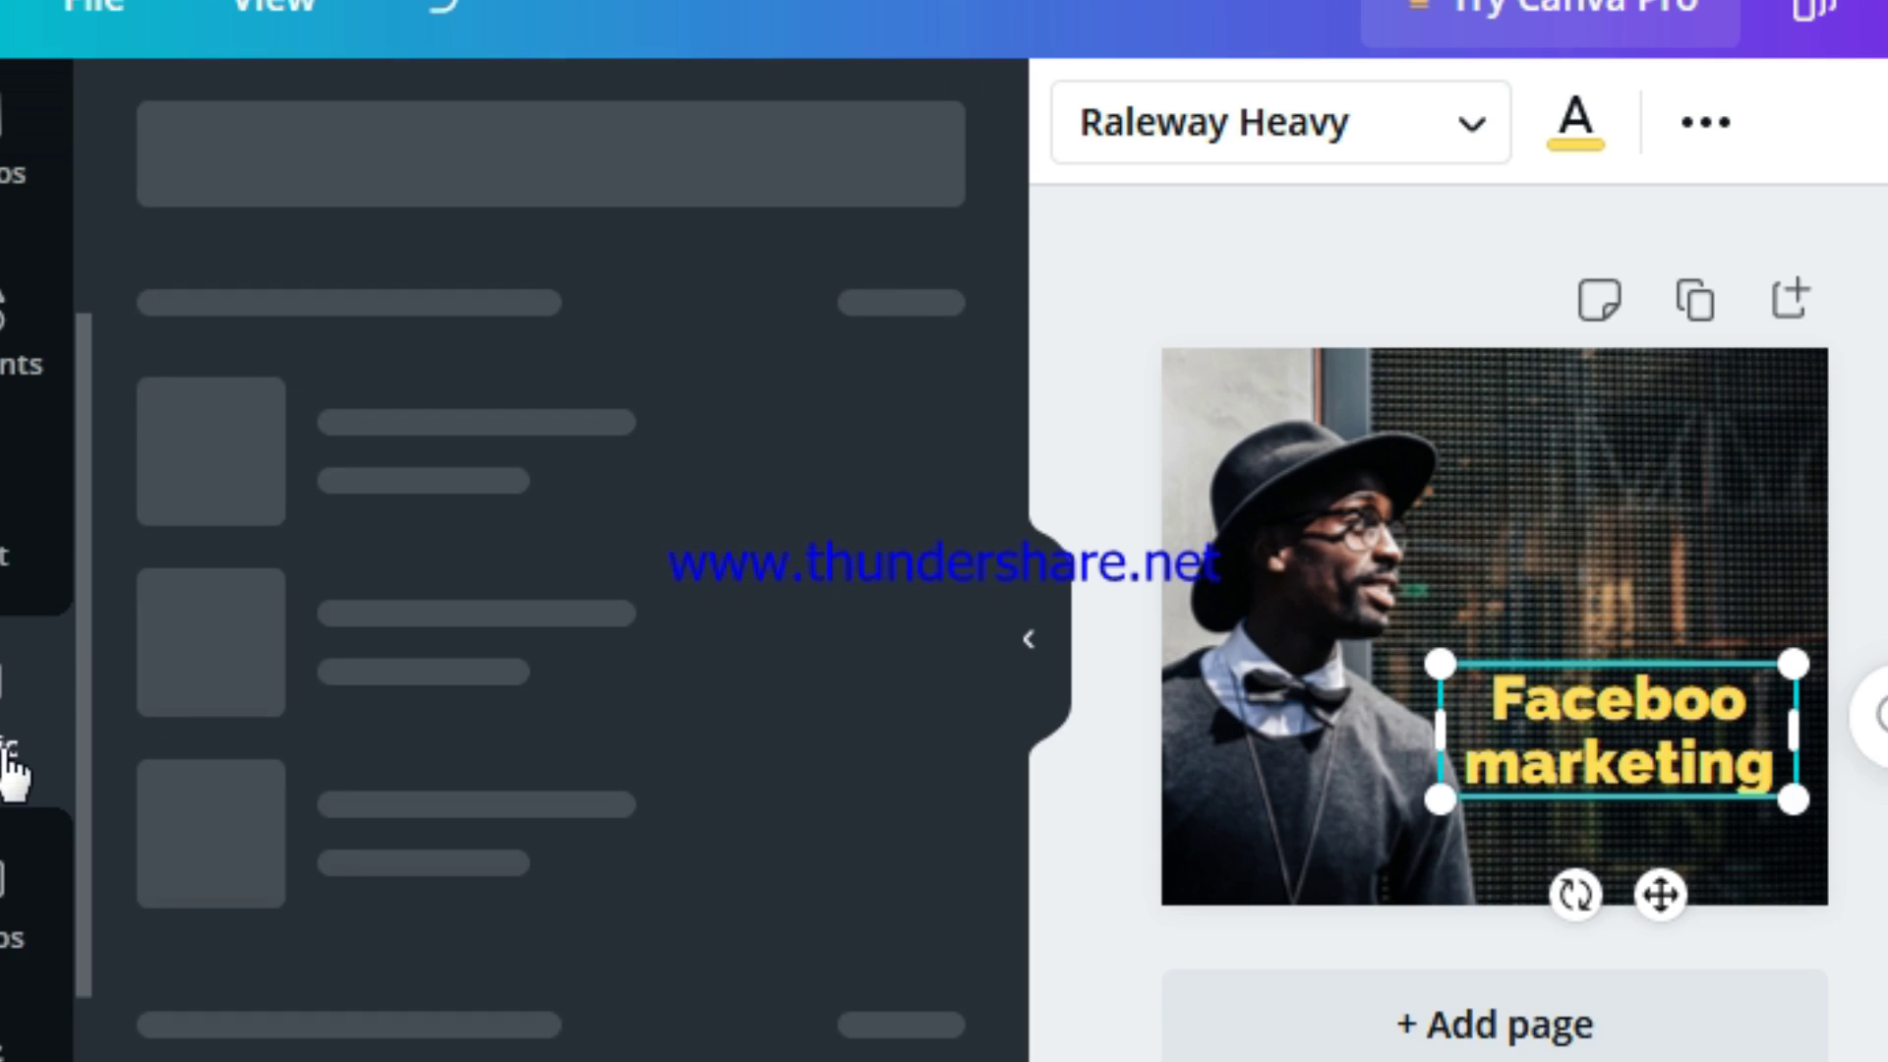
{"action": "scroll", "coordinate": [10, 865], "scroll_direction": "down", "scroll_amount": 3}
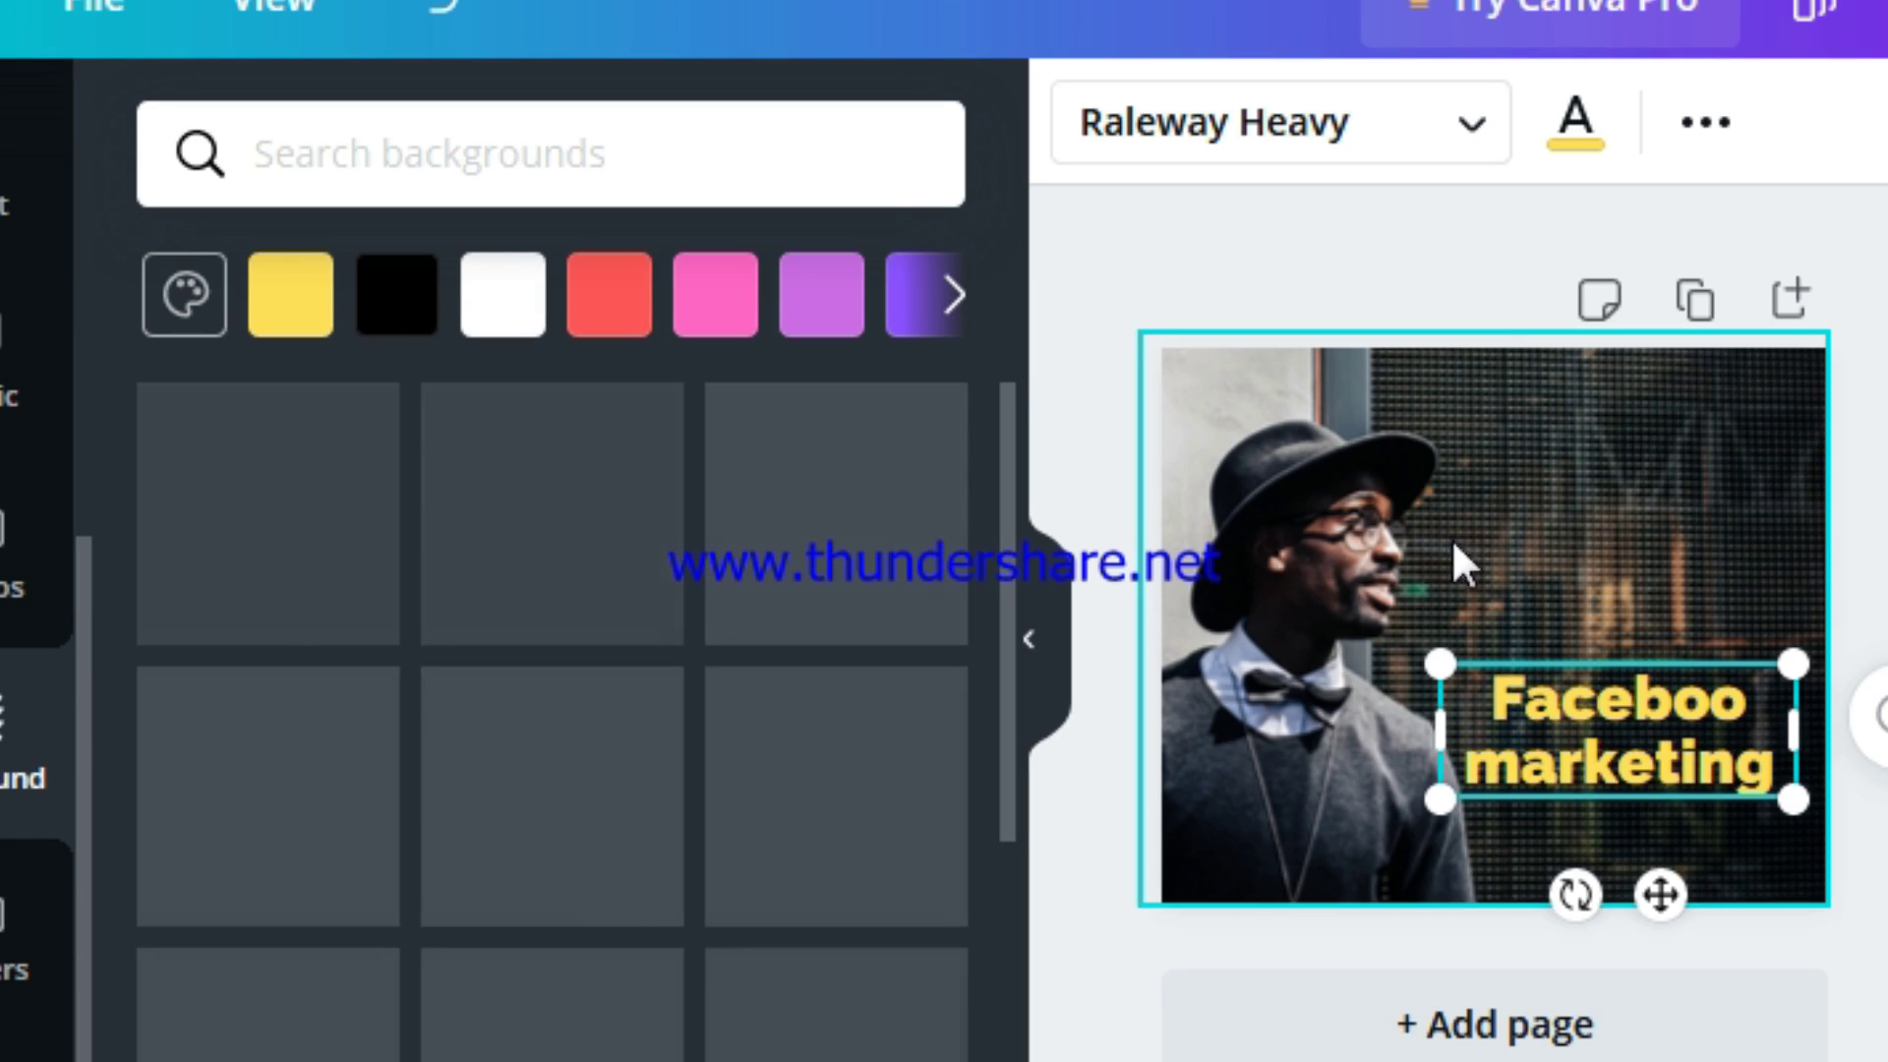
Shift the headline slightly away from the photo's edge and correct its wording to "Facebook marketing".
{"action": "left_click", "coordinate": [1536, 500]}
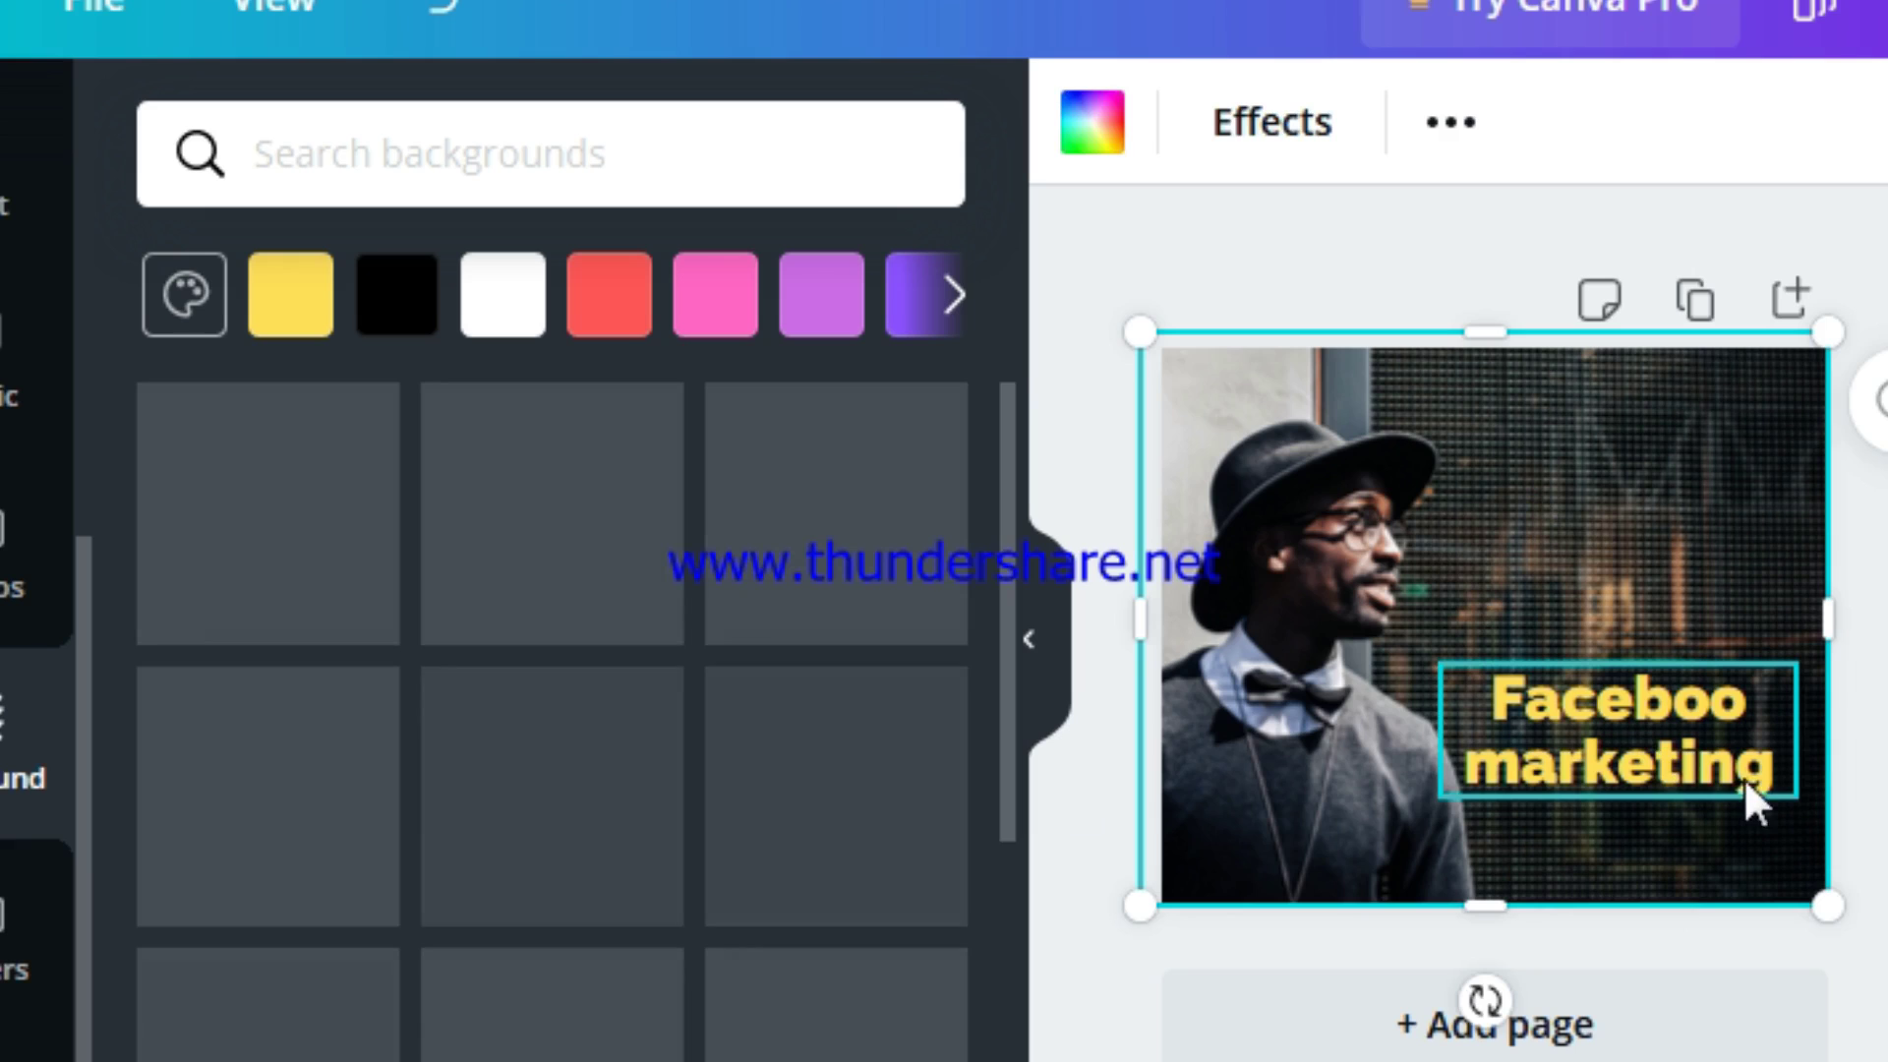
{"action": "left_click", "coordinate": [1720, 694]}
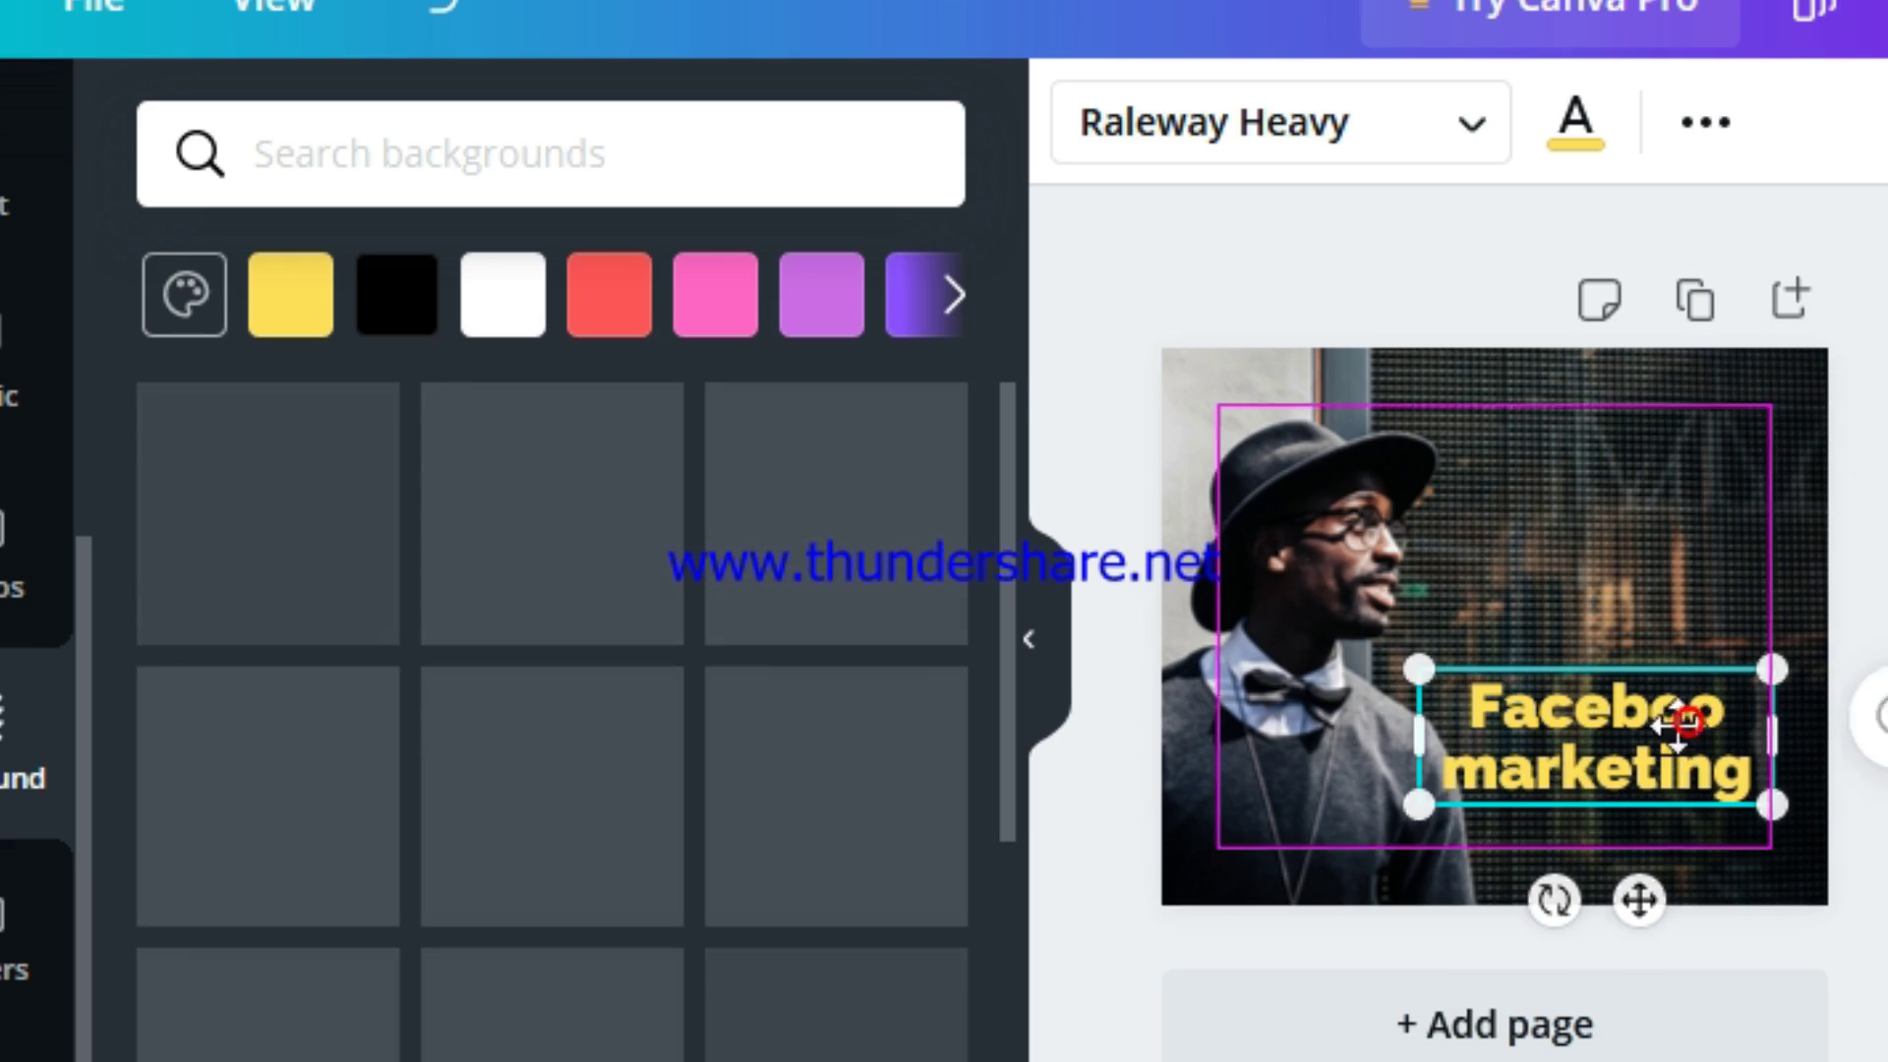
{"action": "double_click", "coordinate": [1730, 711]}
{"action": "left_click", "coordinate": [1732, 710]}
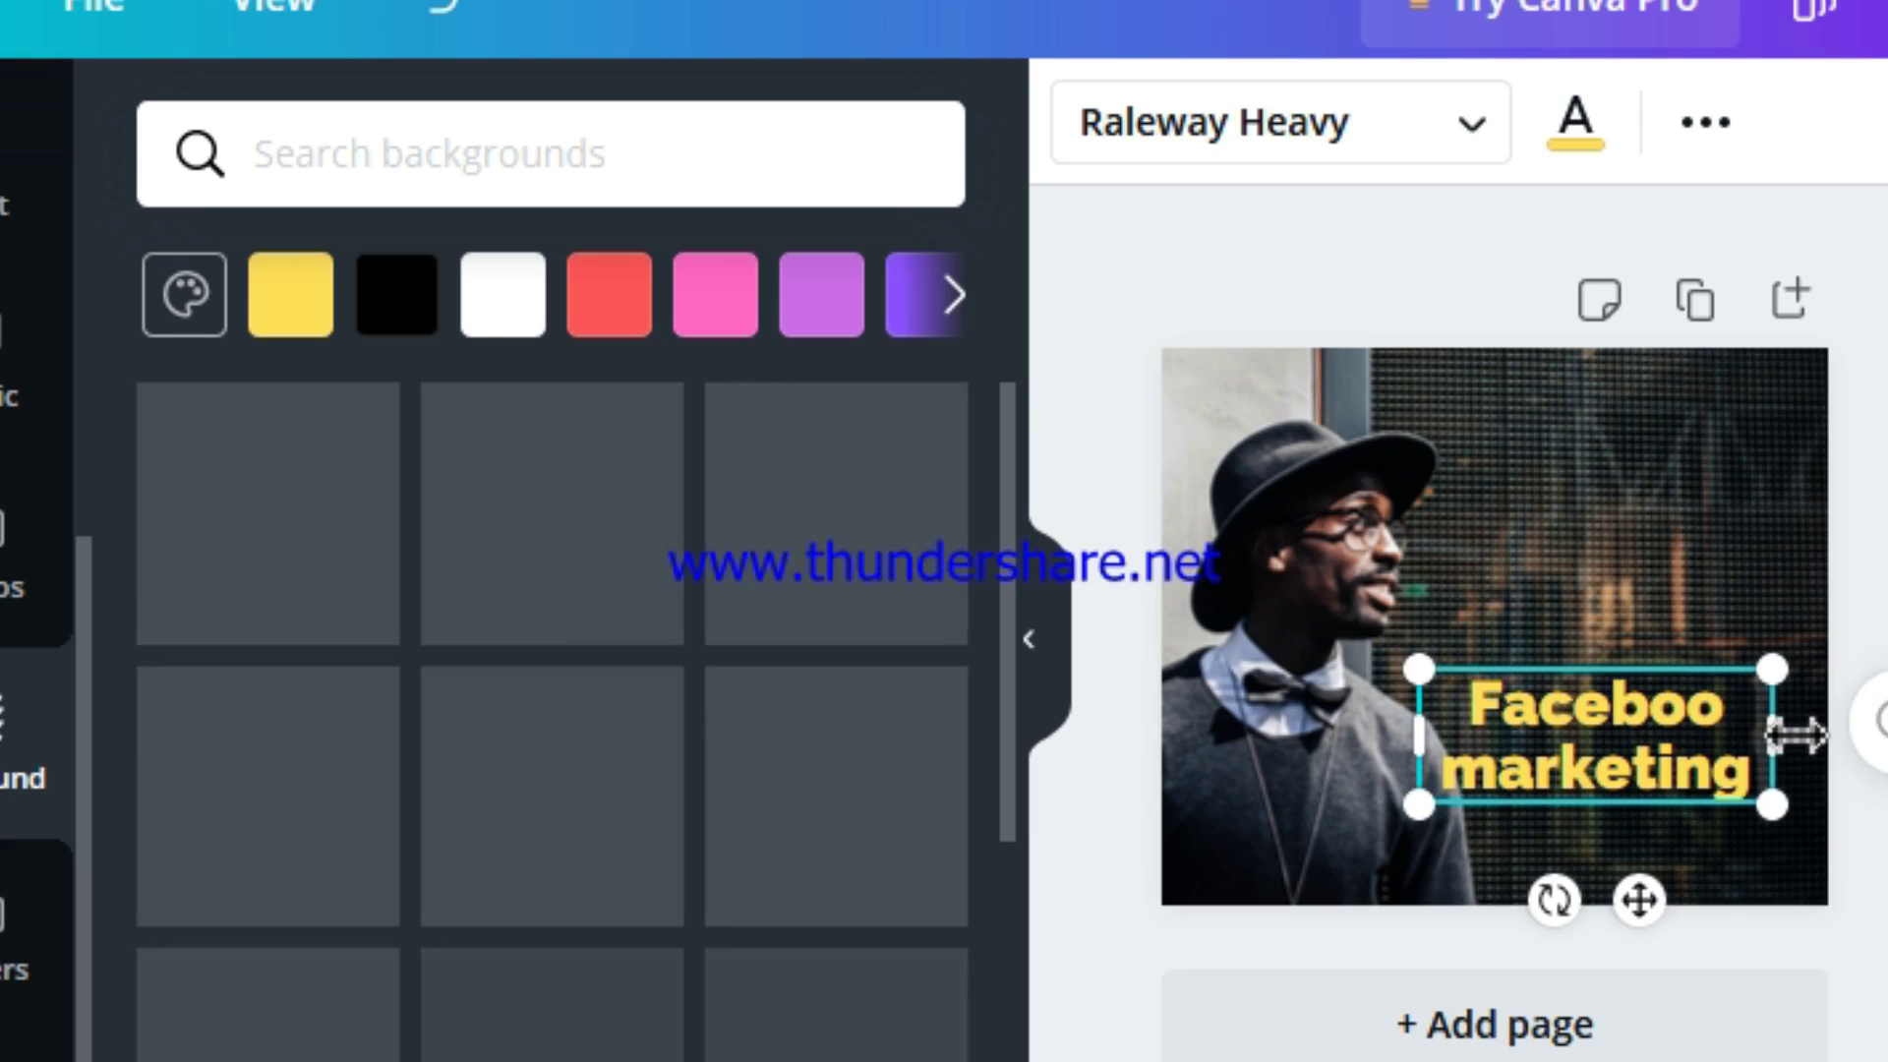
{"action": "type", "text": "k"}
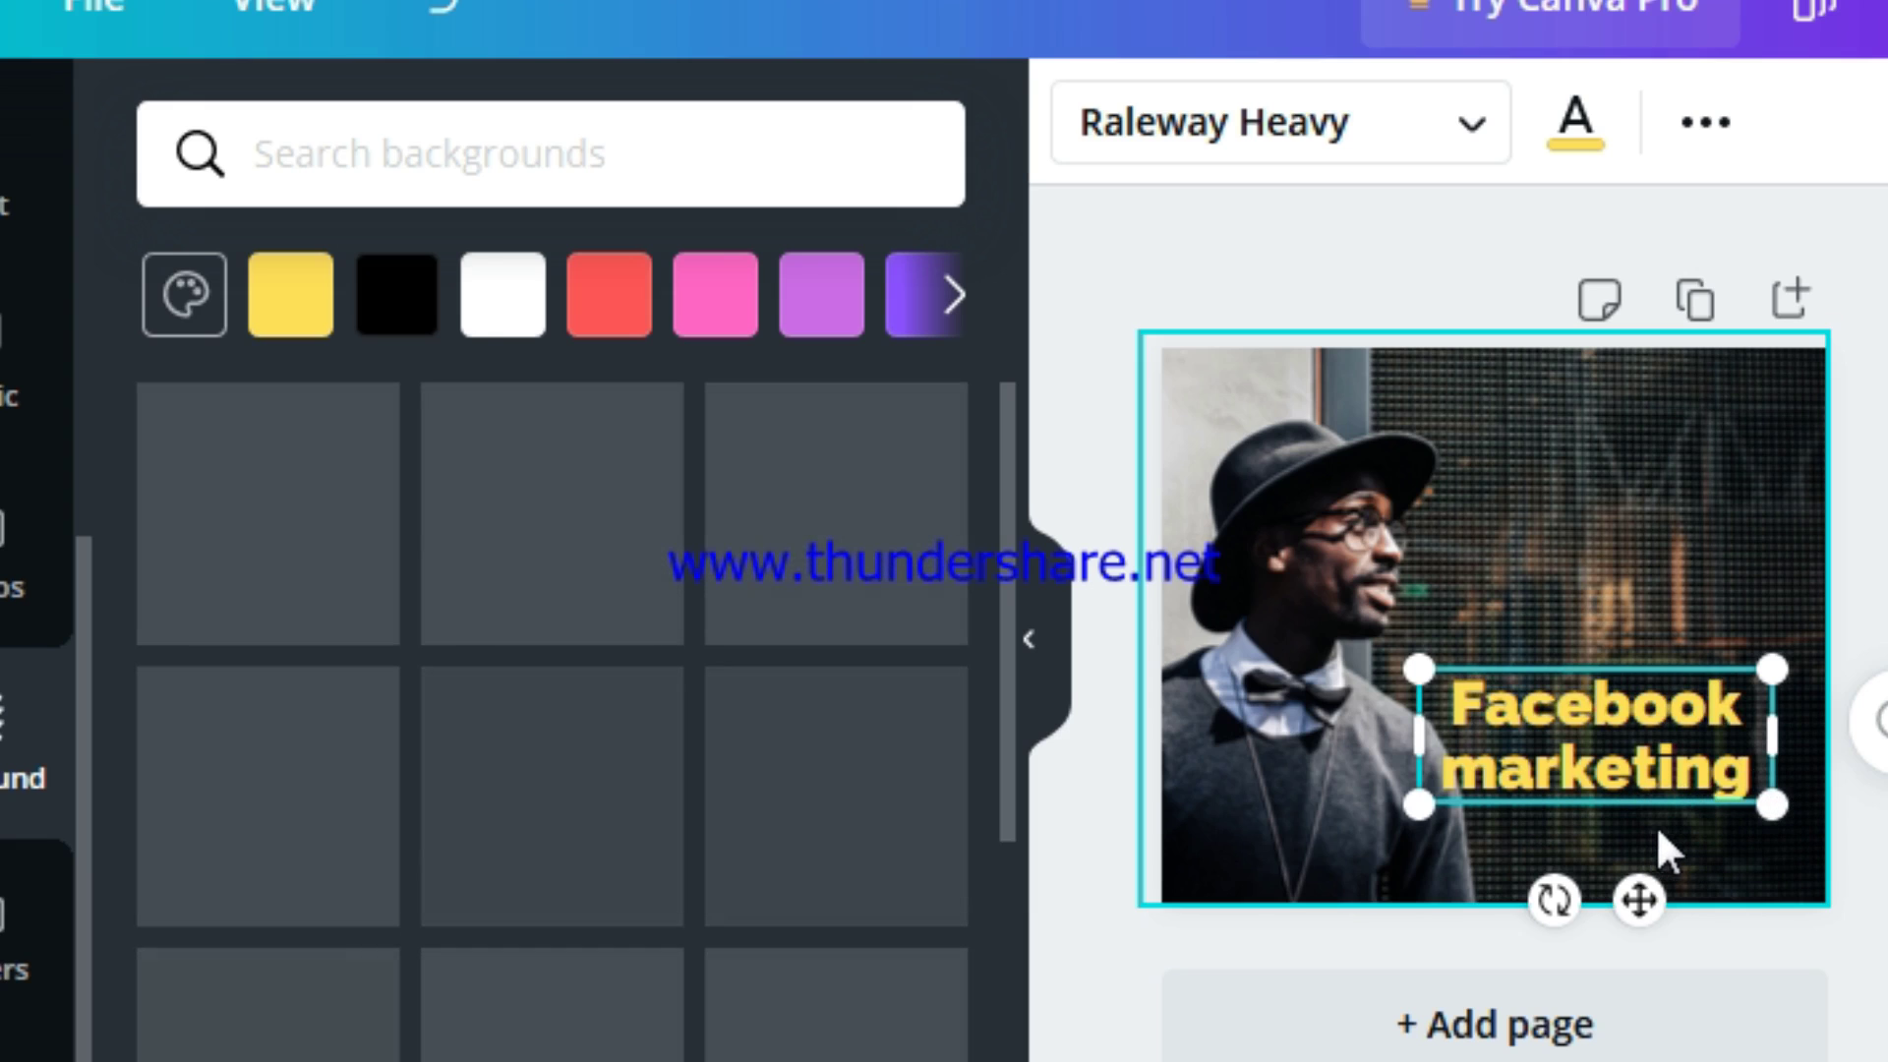
Move the headline up to the upper dark part of the photo, beside the man's hat.
{"action": "left_click", "coordinate": [1616, 492]}
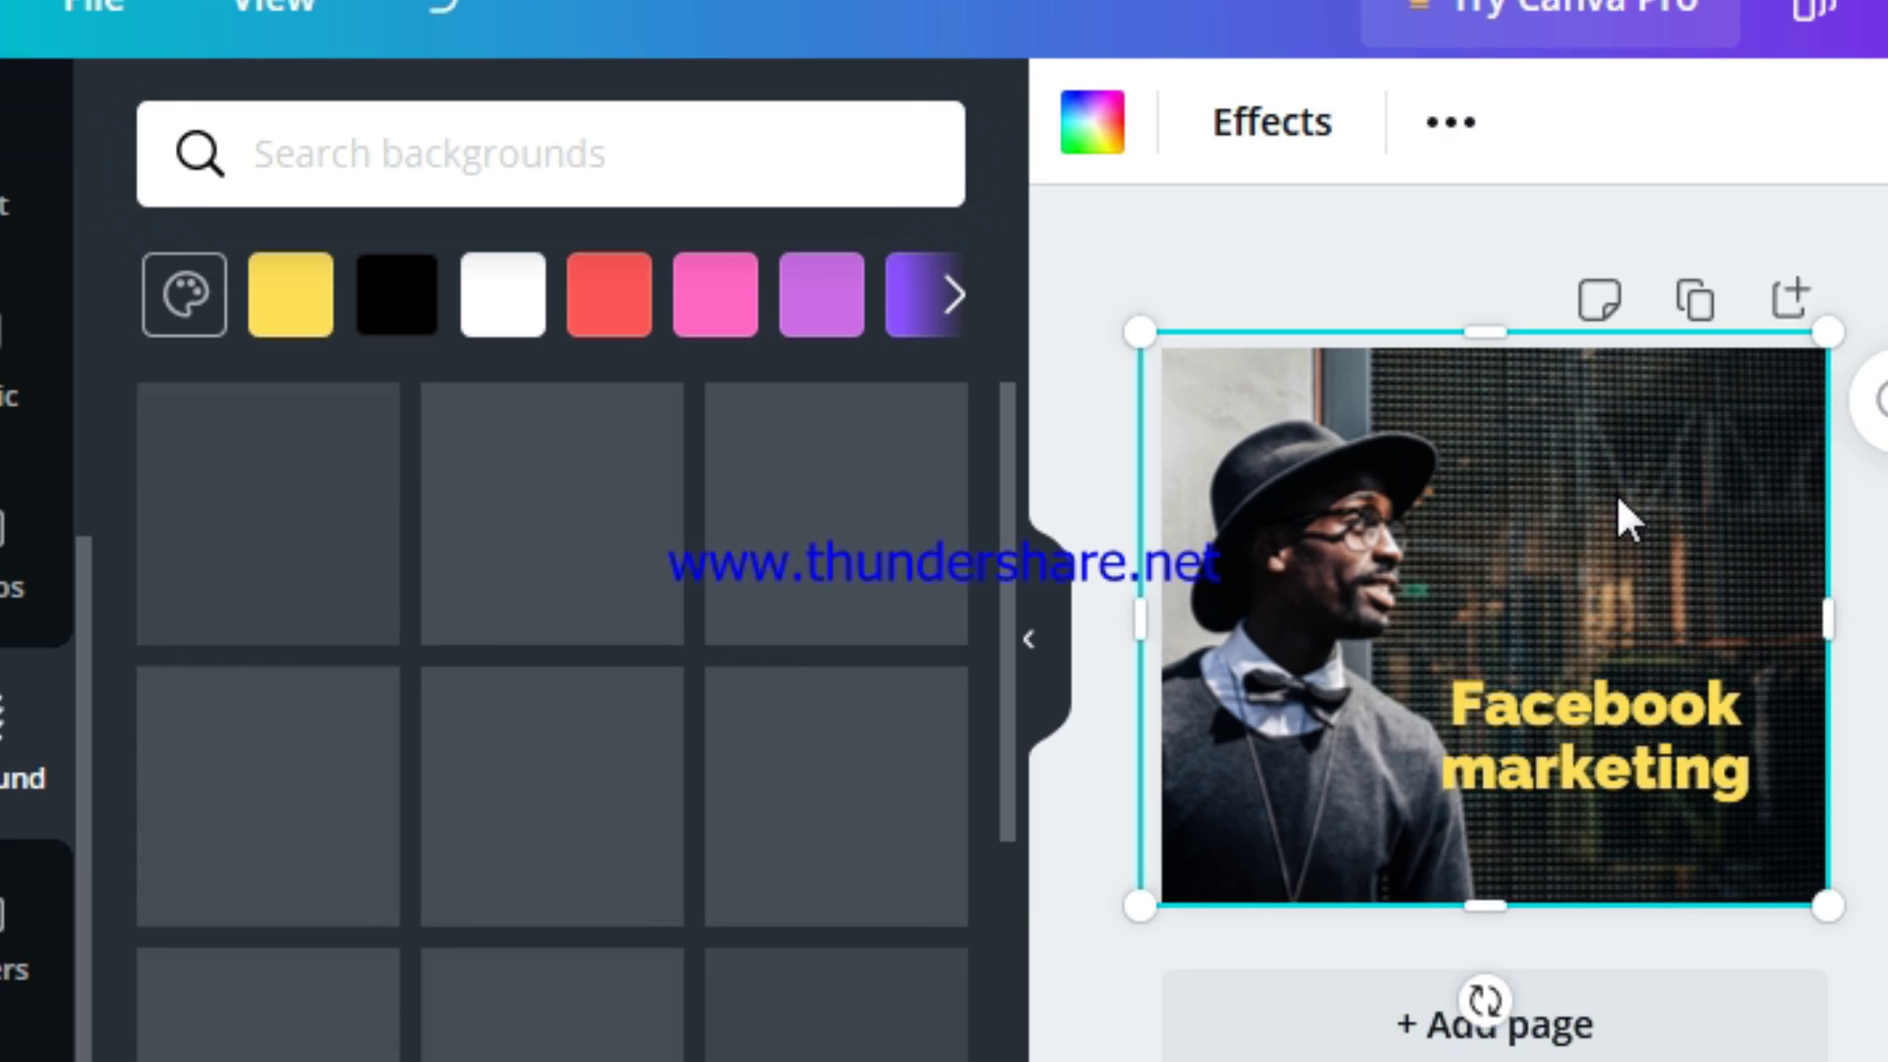
{"action": "left_click_drag", "start_coordinate": [1669, 724], "coordinate": [1699, 433]}
{"action": "left_click", "coordinate": [1749, 800]}
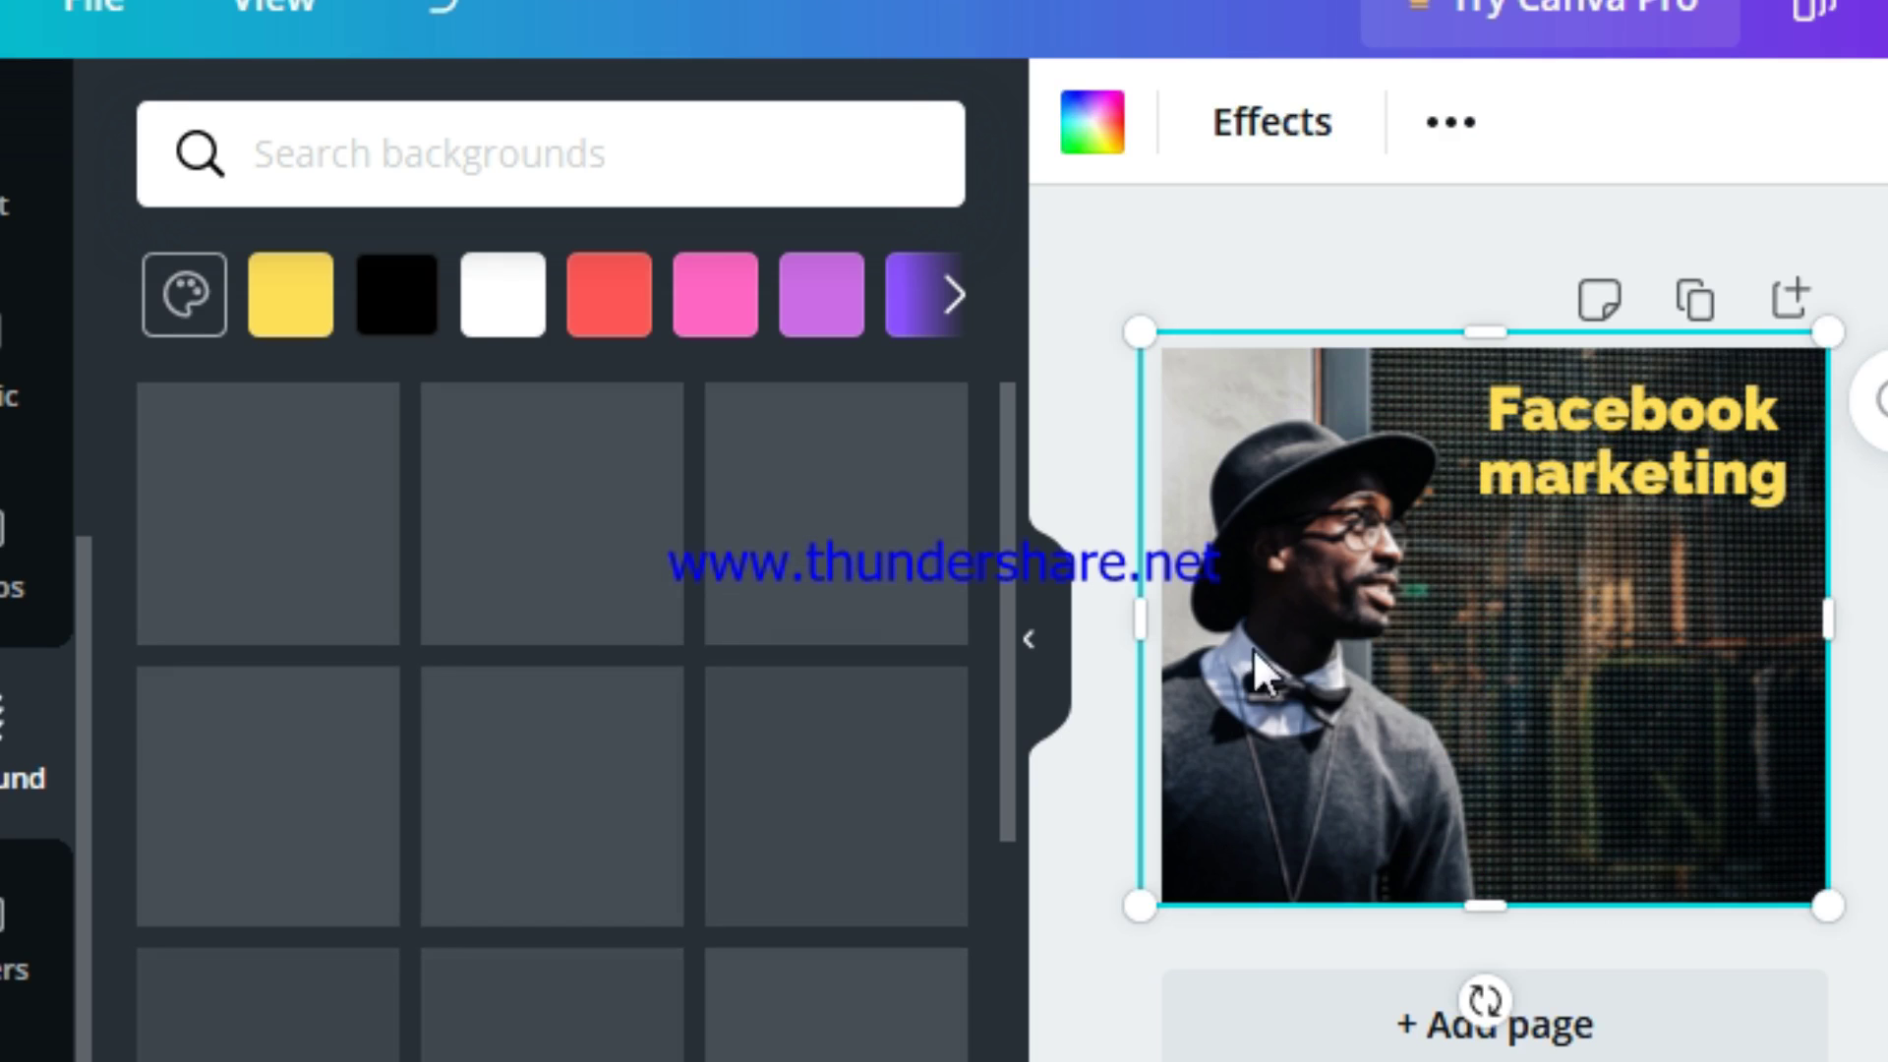
{"action": "mouse_move", "coordinate": [1165, 399]}
{"action": "left_mouse_down"}
{"action": "mouse_move", "coordinate": [1150, 388]}
{"action": "mouse_move", "coordinate": [1184, 379]}
{"action": "mouse_move", "coordinate": [1167, 396]}
{"action": "left_mouse_up"}
{"action": "left_click", "coordinate": [1211, 260]}
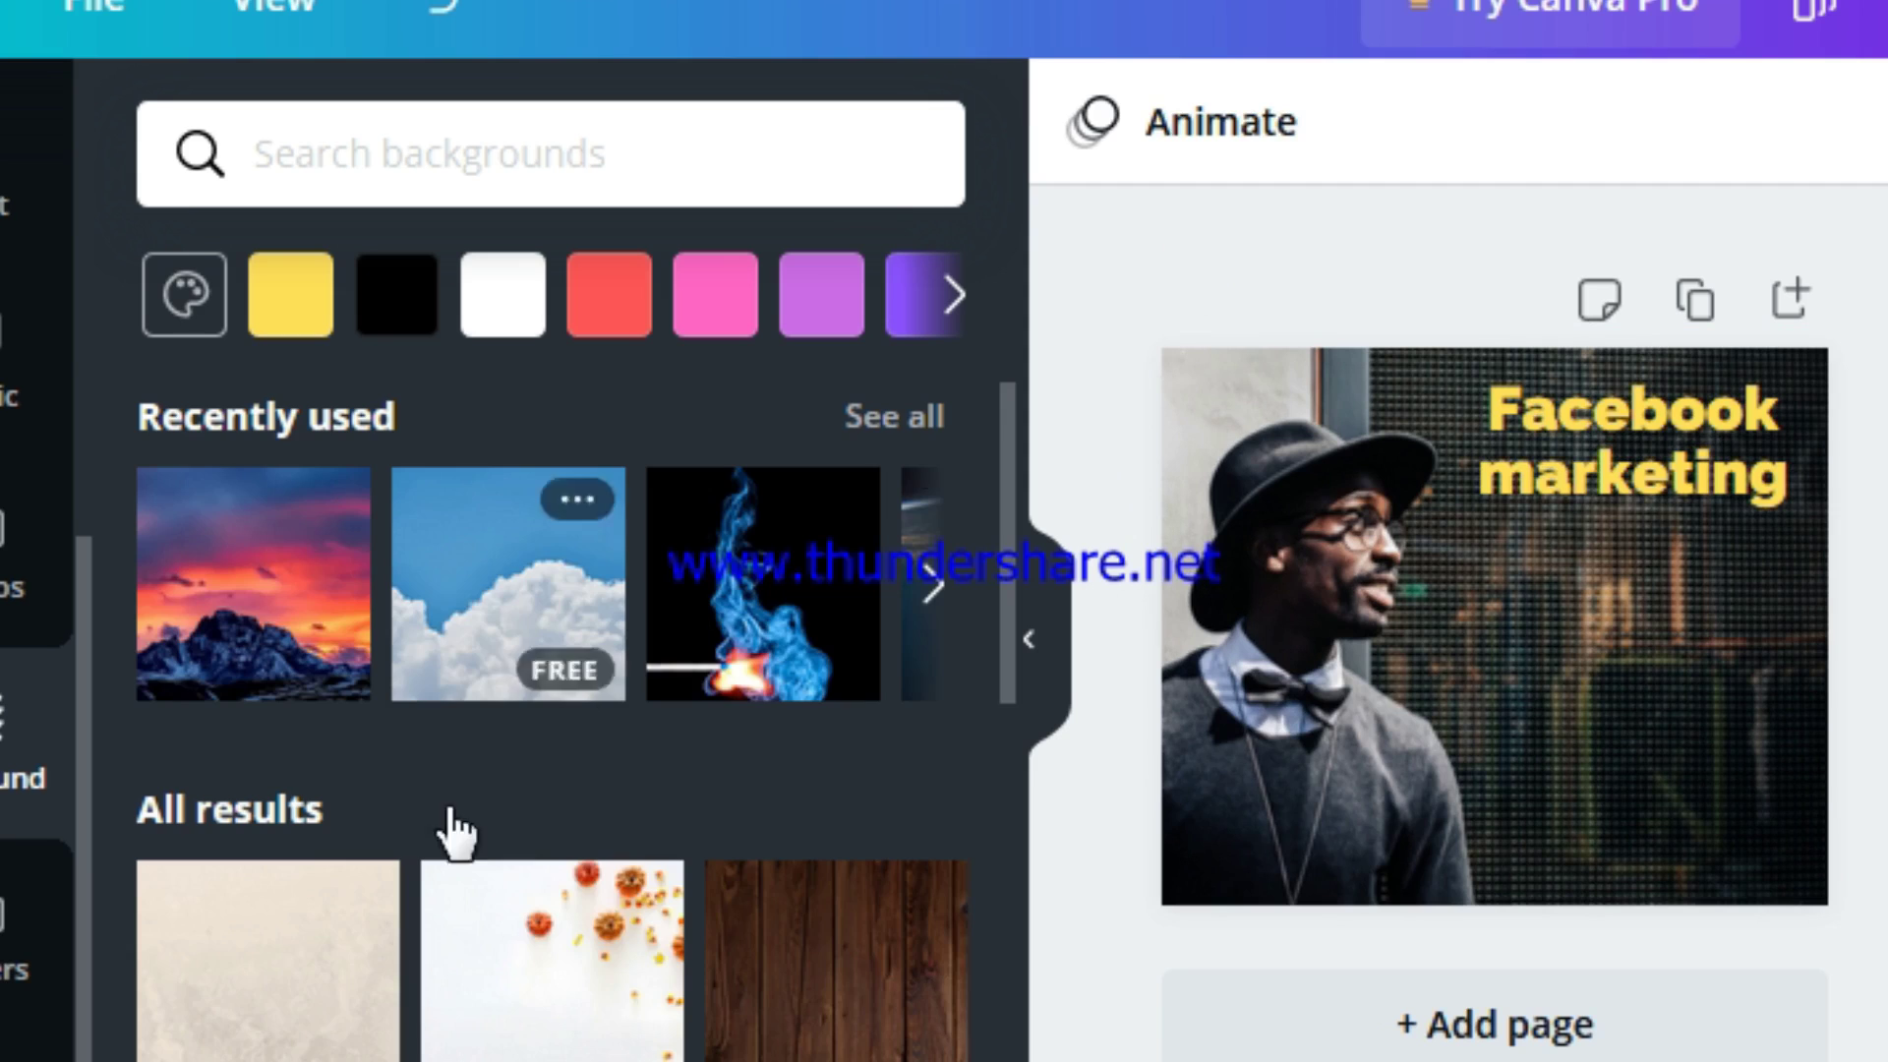
Browse the background library and try the dark wooden plank background on the page.
{"action": "scroll", "coordinate": [433, 787], "scroll_direction": "down", "scroll_amount": 8}
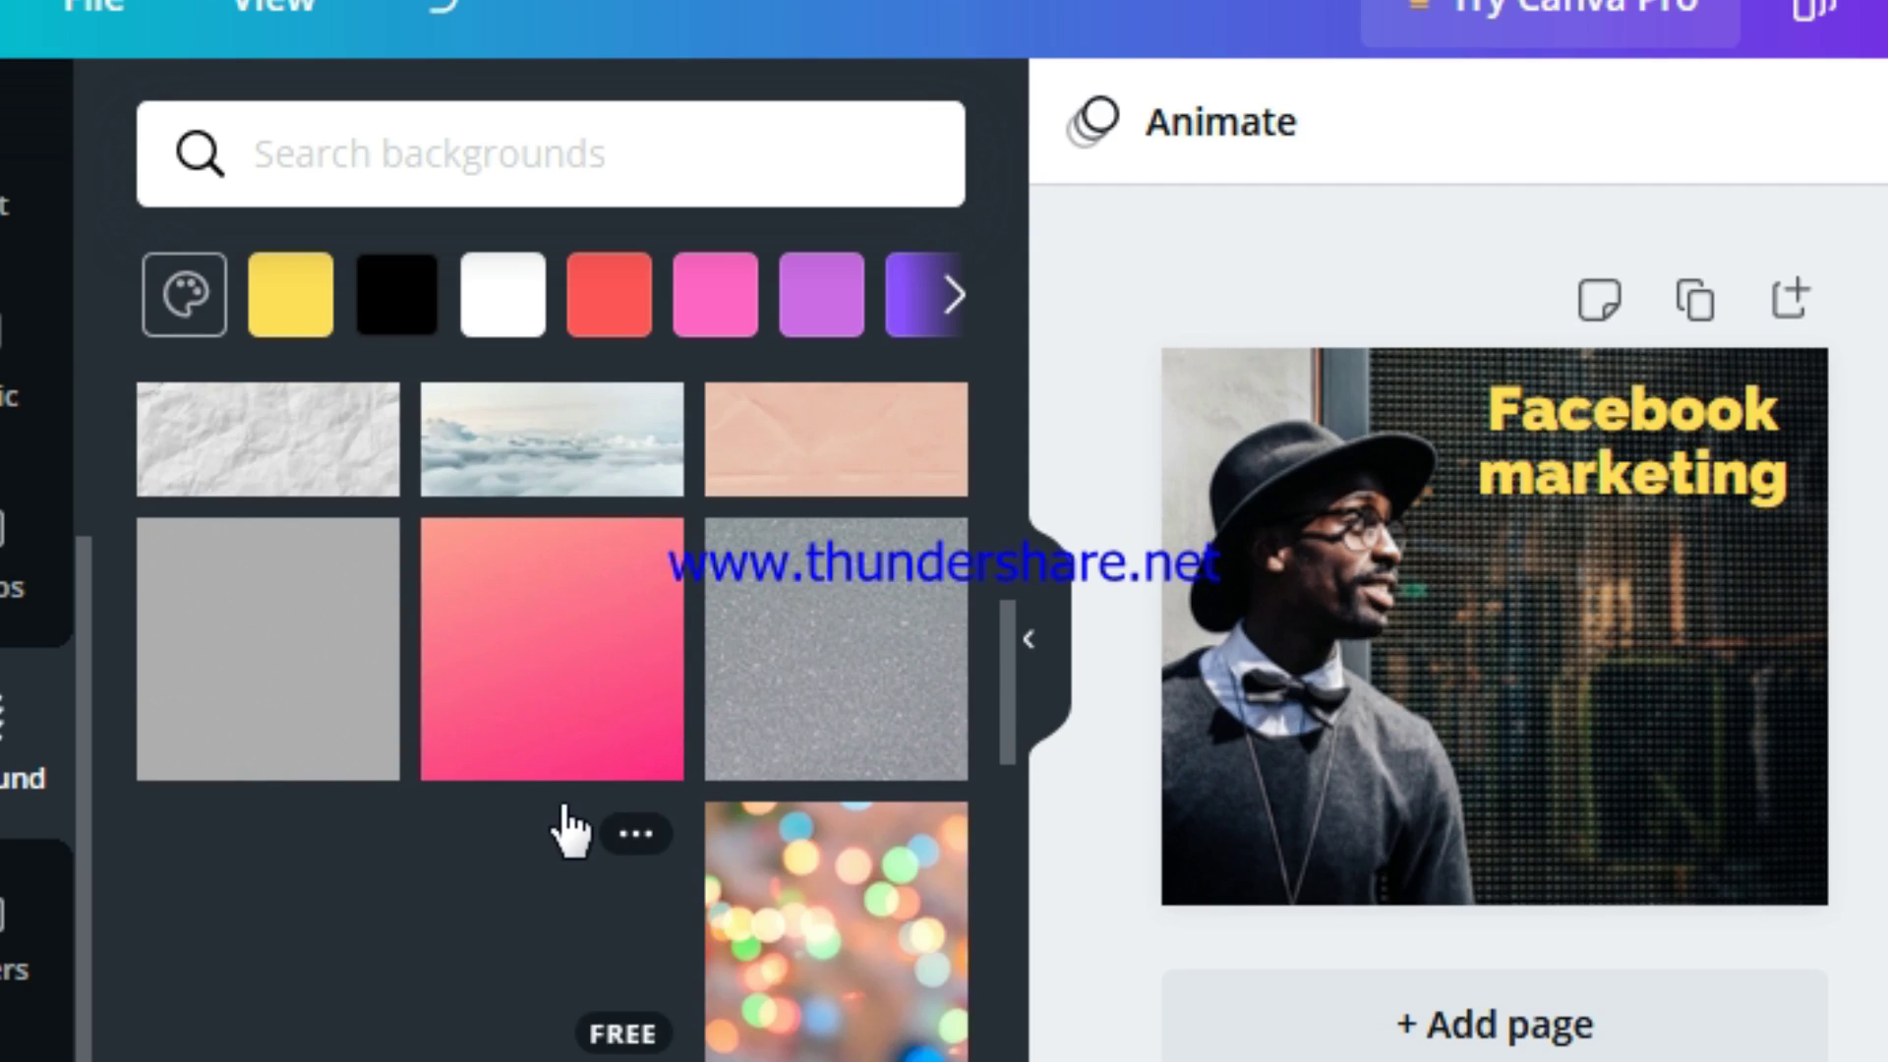
{"action": "scroll", "coordinate": [560, 825], "scroll_direction": "down", "scroll_amount": 3}
{"action": "scroll", "coordinate": [632, 767], "scroll_direction": "up", "scroll_amount": 6}
{"action": "scroll", "coordinate": [354, 708], "scroll_direction": "up", "scroll_amount": 3}
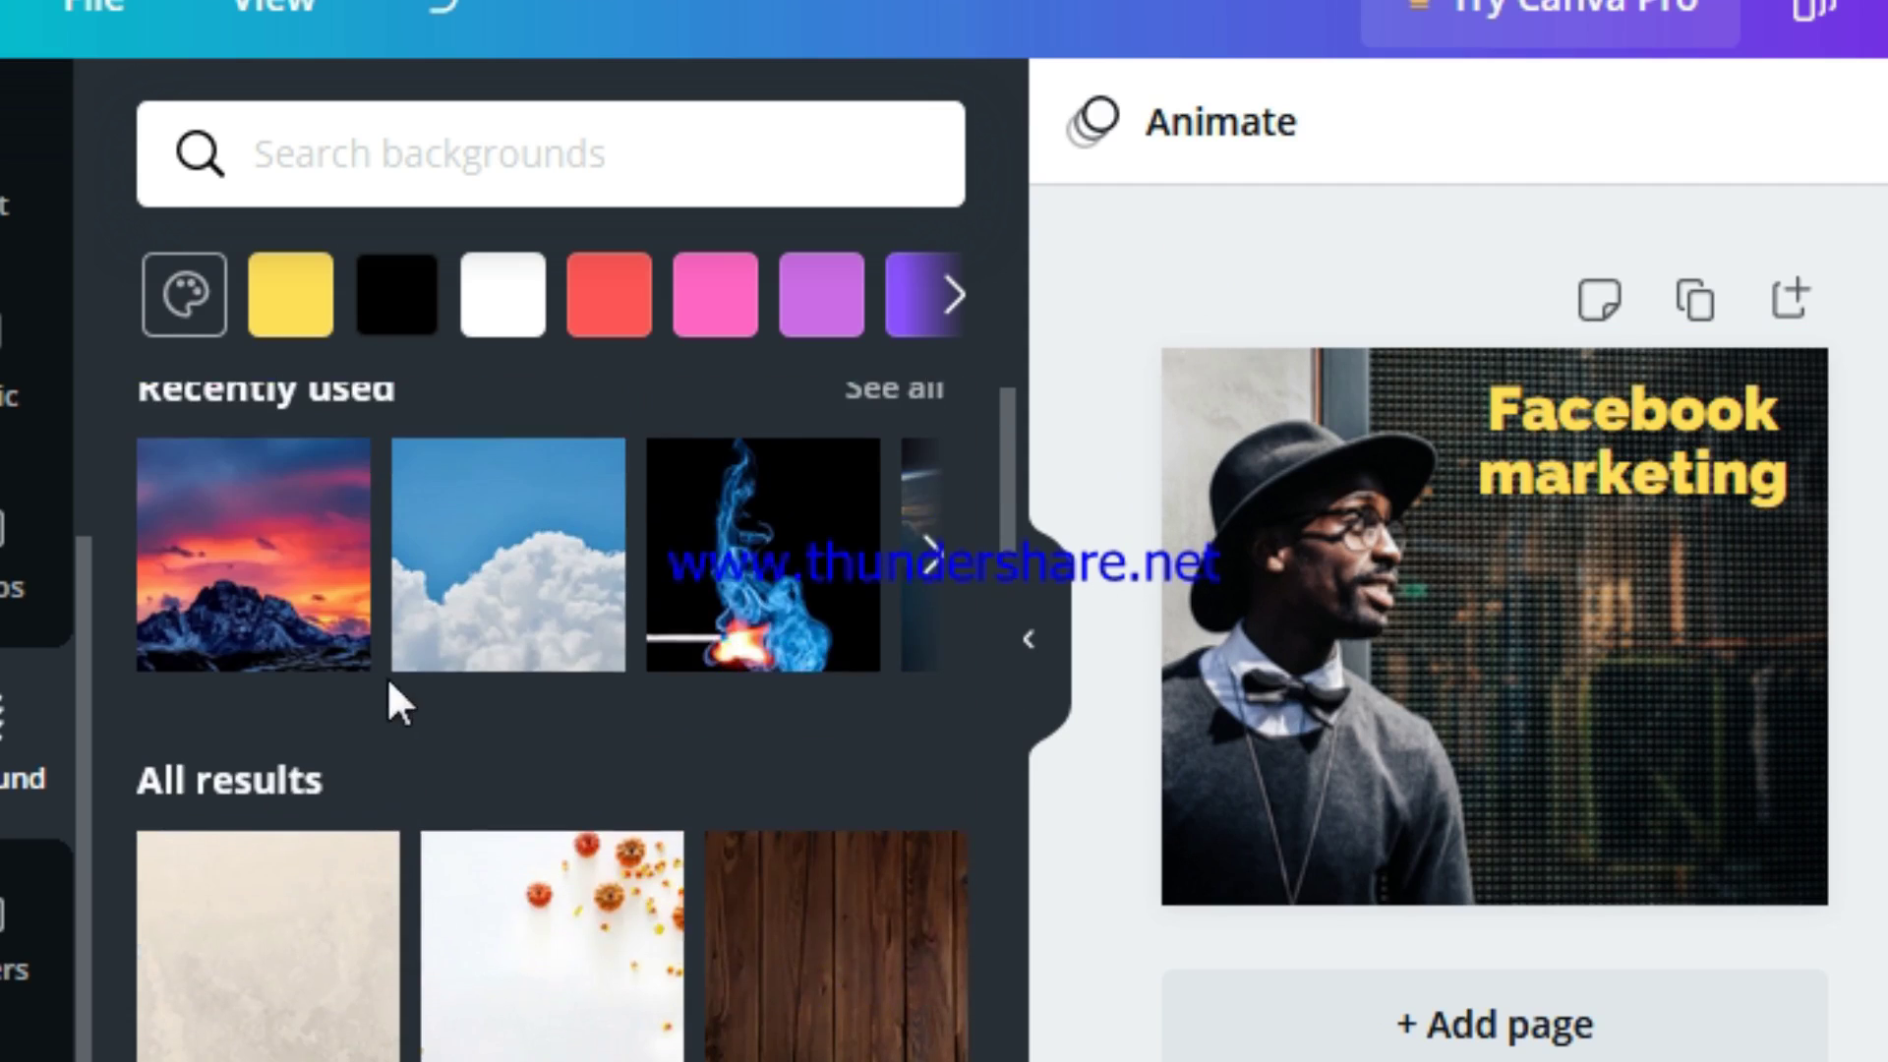
{"action": "scroll", "coordinate": [550, 786], "scroll_direction": "down", "scroll_amount": 2}
{"action": "scroll", "coordinate": [688, 762], "scroll_direction": "up", "scroll_amount": 1}
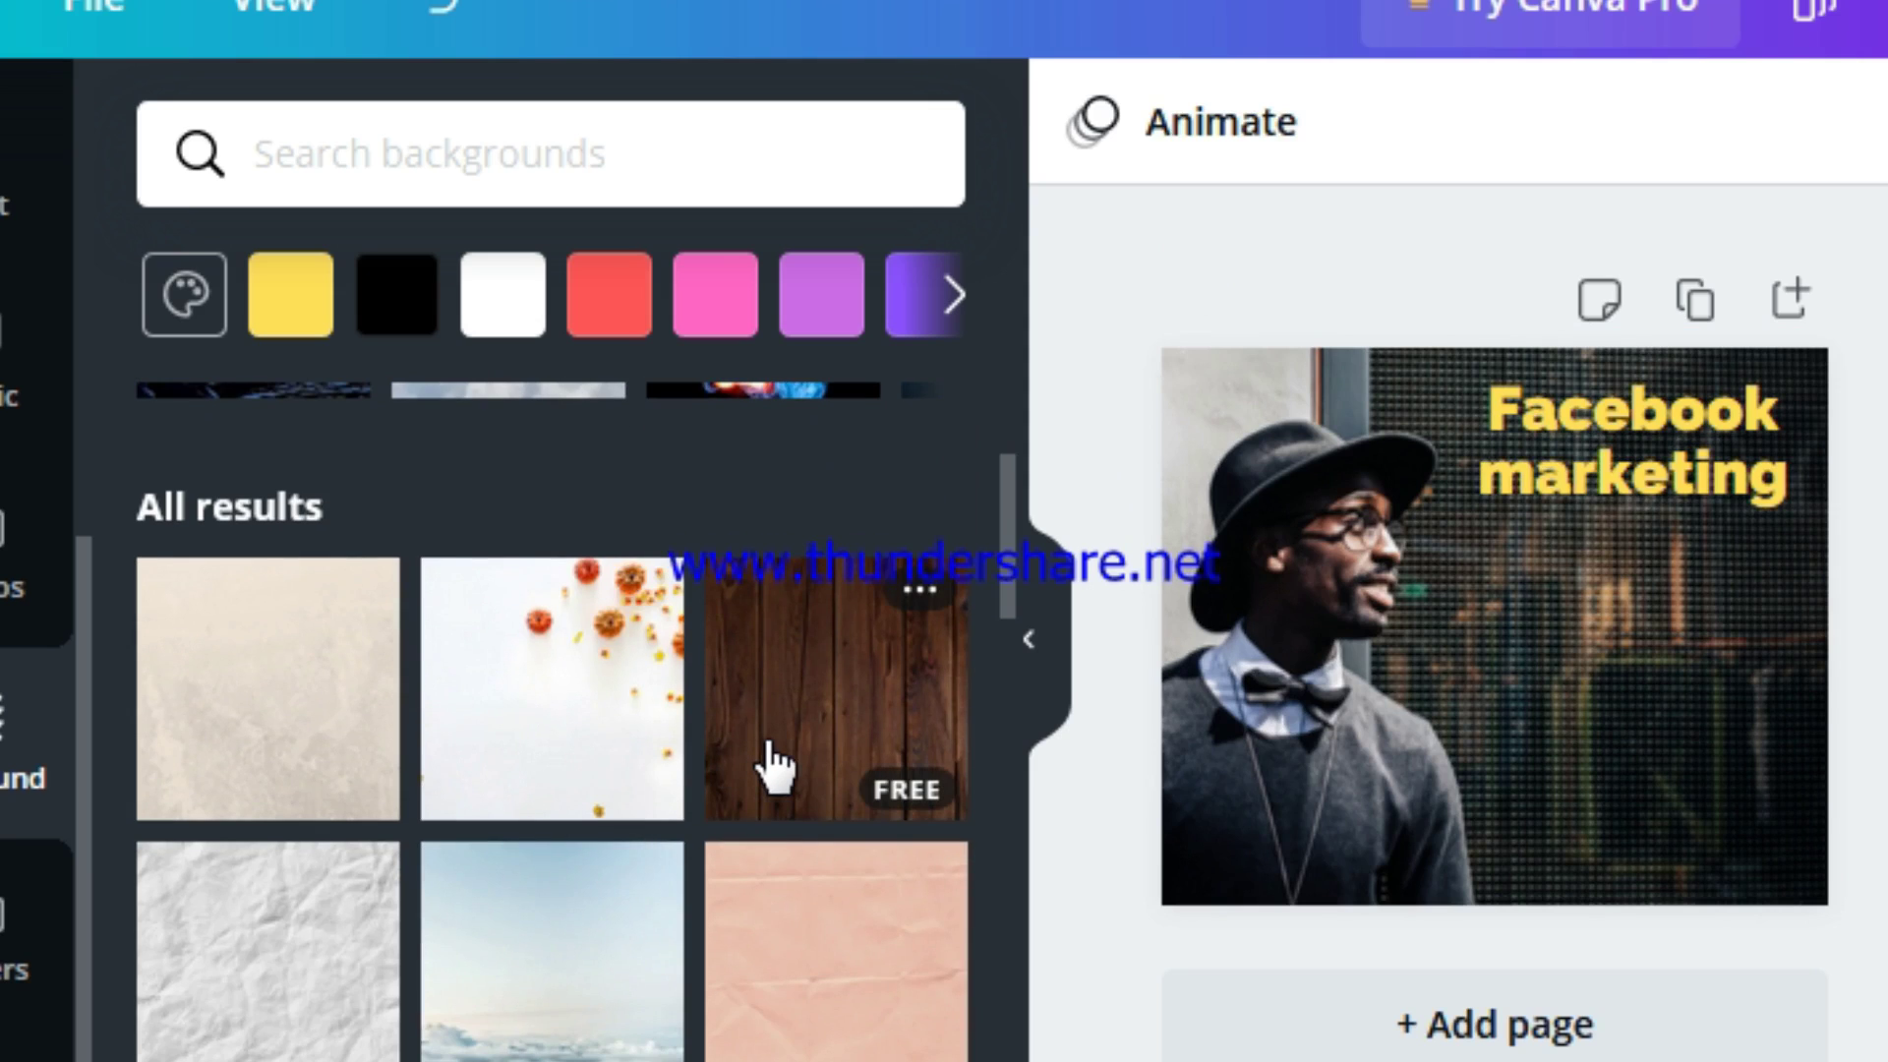
{"action": "left_click", "coordinate": [847, 747]}
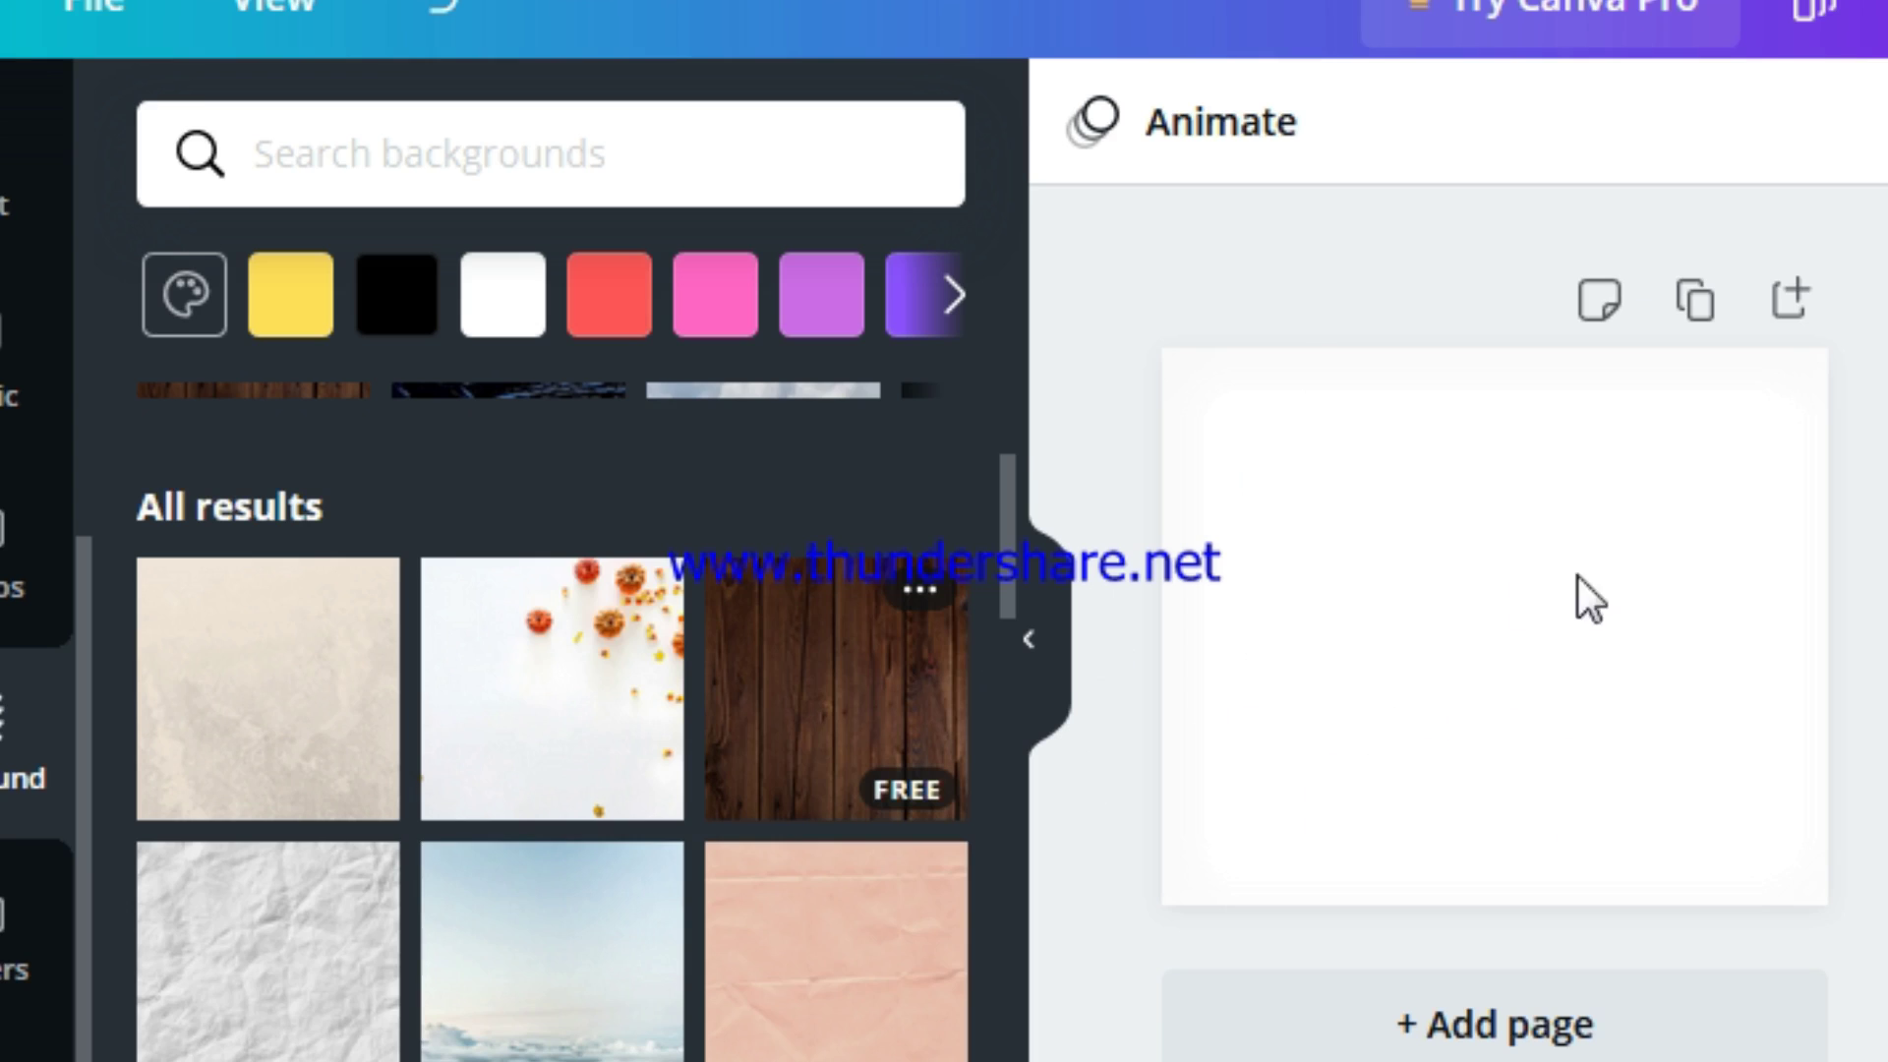
{"action": "left_click", "coordinate": [1461, 602]}
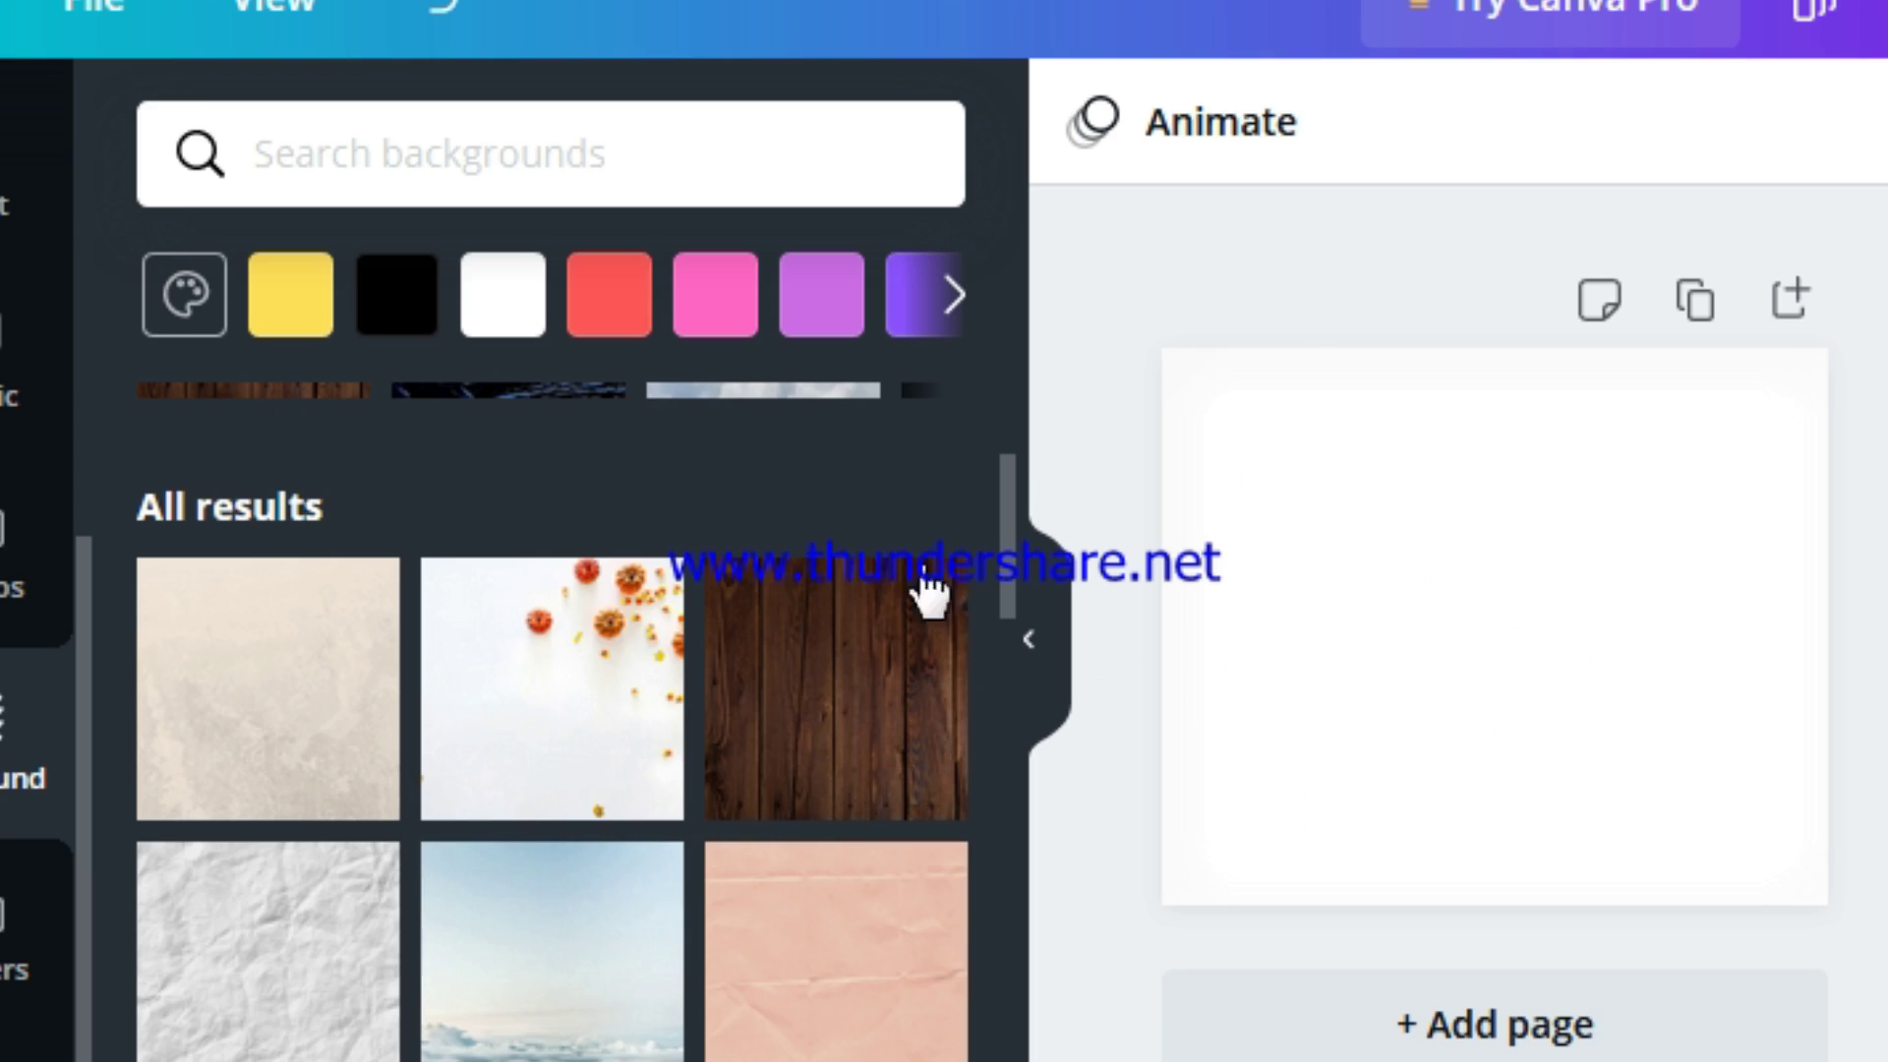
Look through more backgrounds further down the library.
{"action": "scroll", "coordinate": [518, 872], "scroll_direction": "down", "scroll_amount": 10}
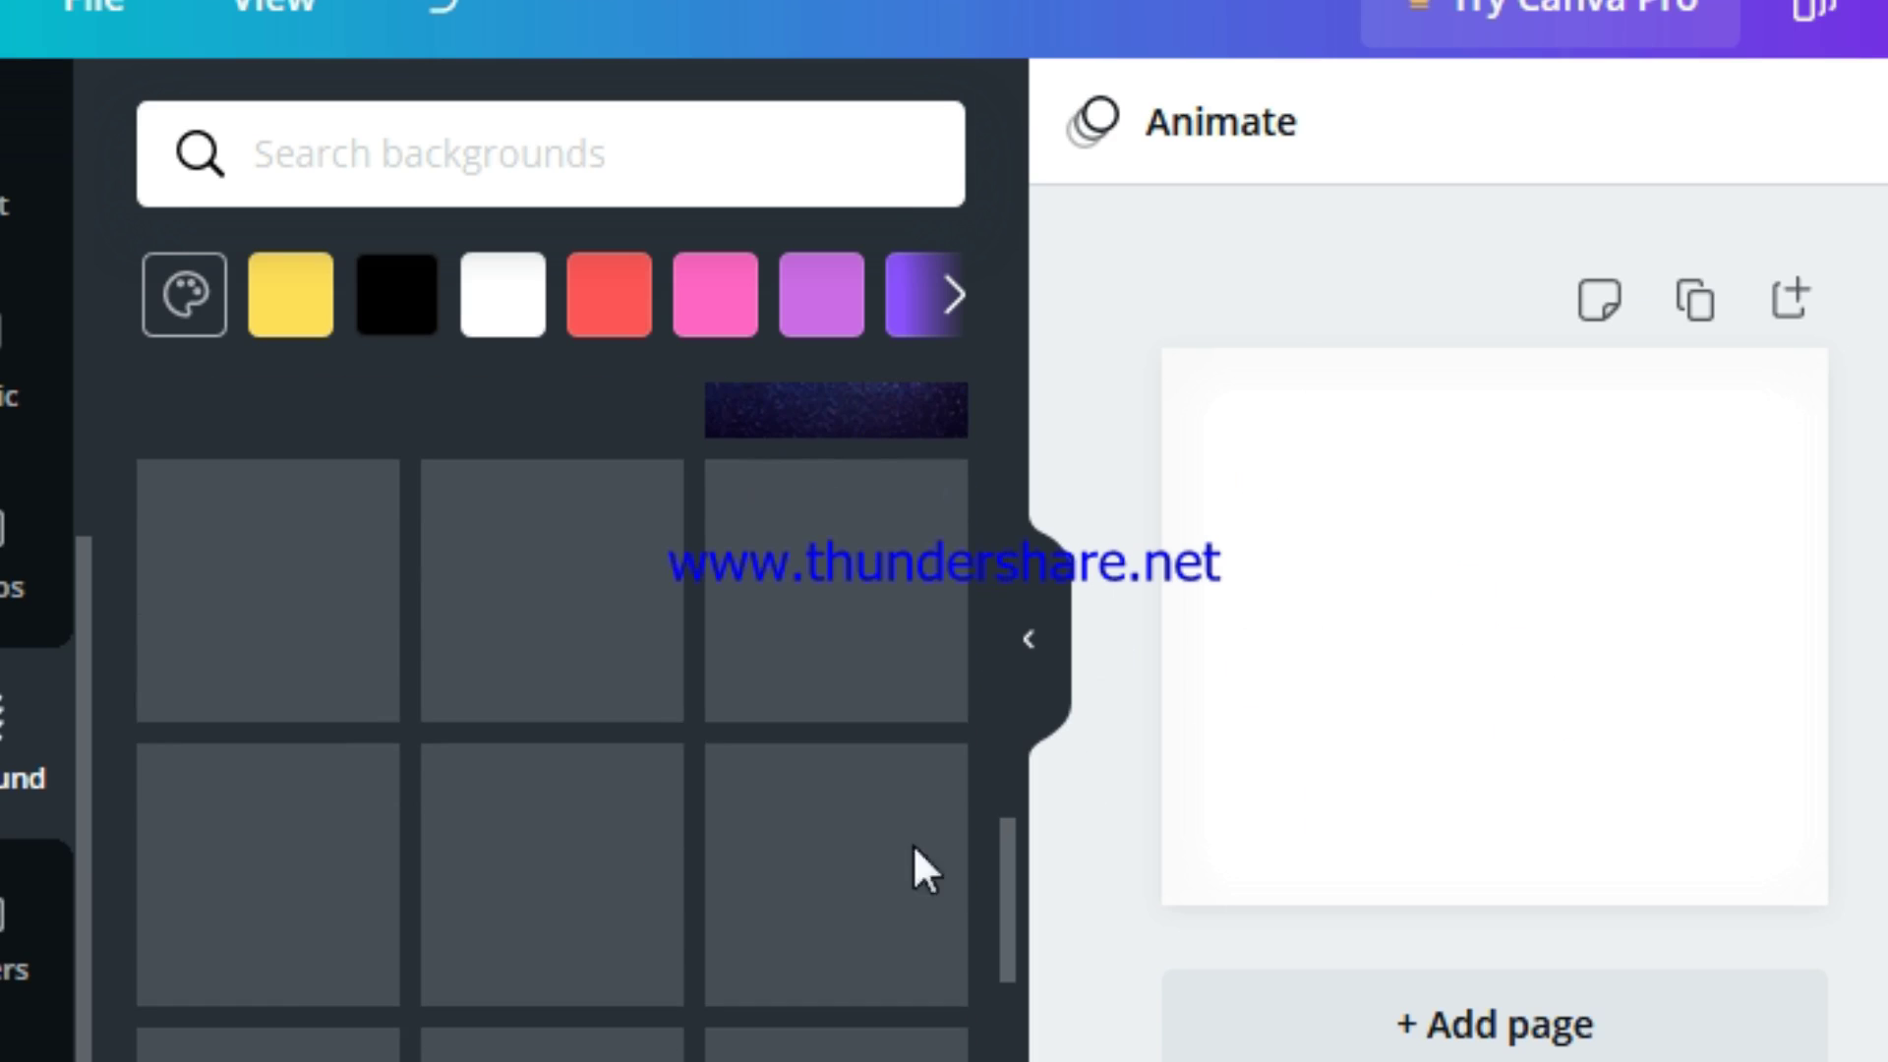
{"action": "scroll", "coordinate": [717, 746], "scroll_direction": "down", "scroll_amount": 6}
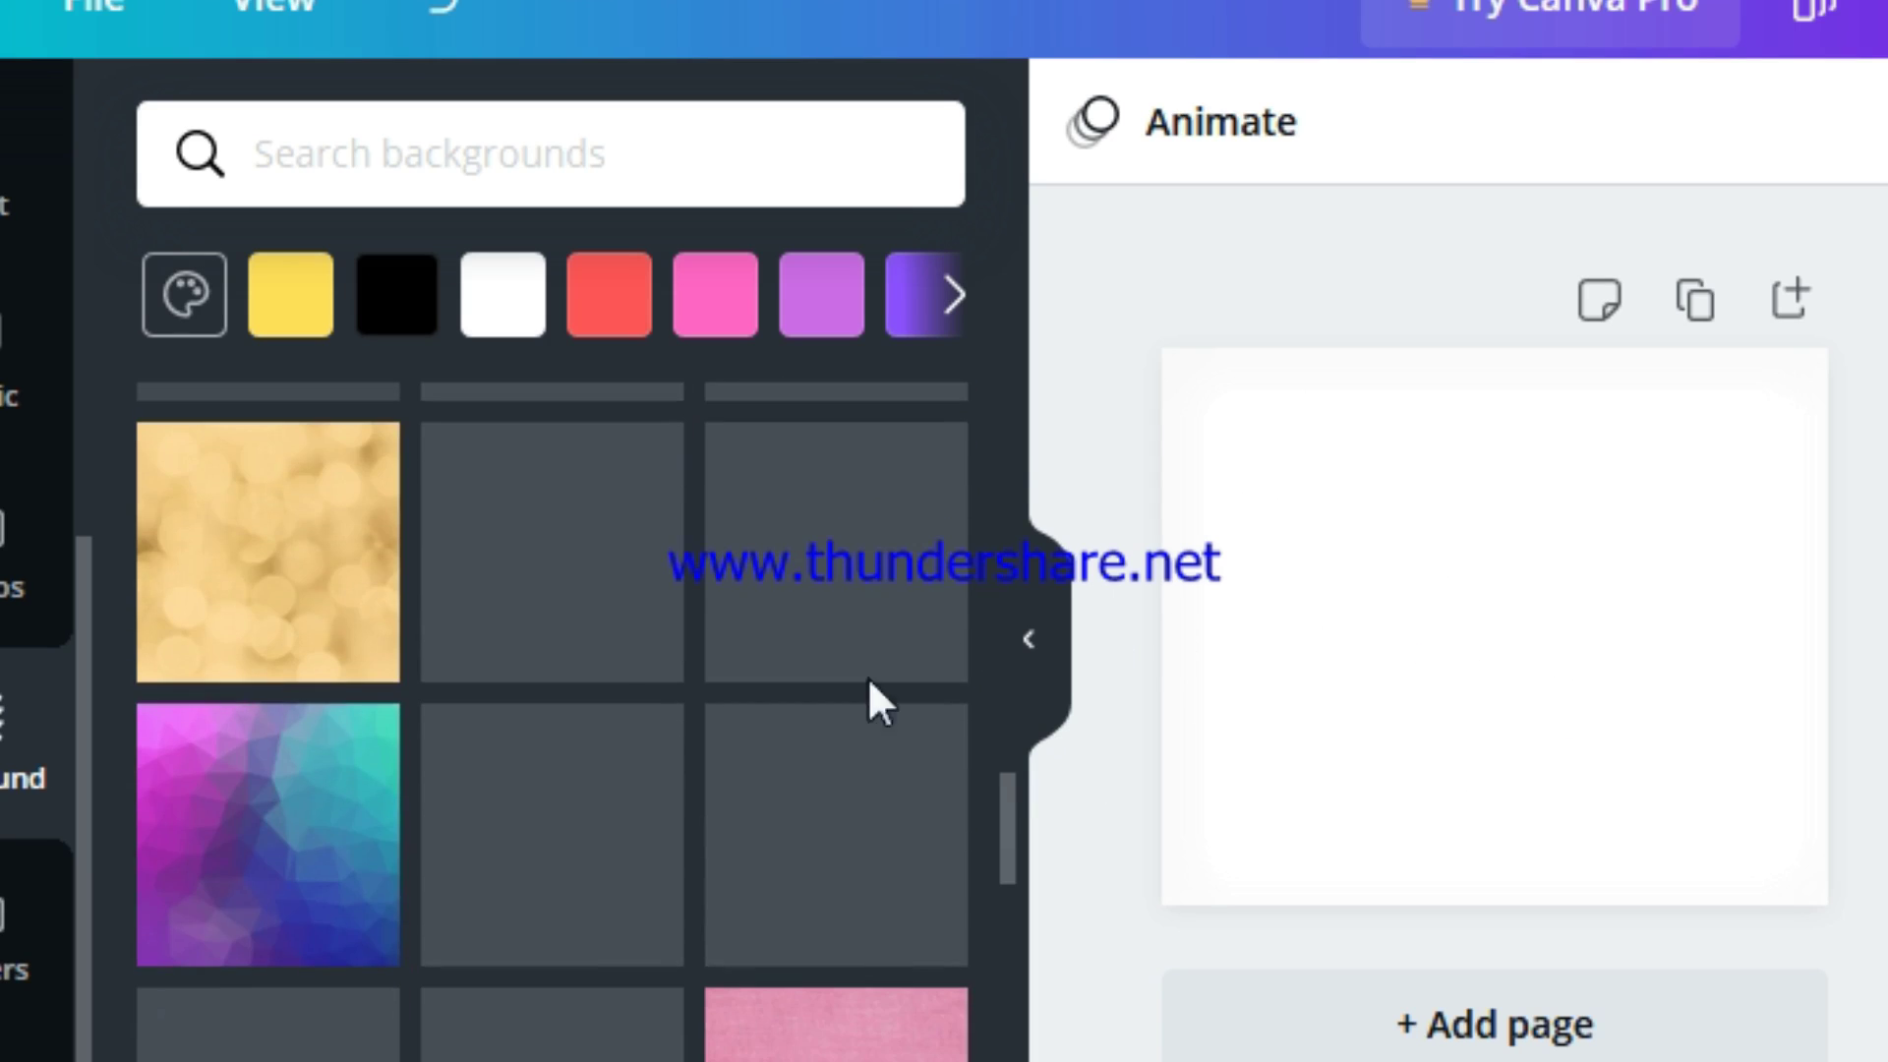
{"action": "scroll", "coordinate": [675, 645], "scroll_direction": "up", "scroll_amount": 6}
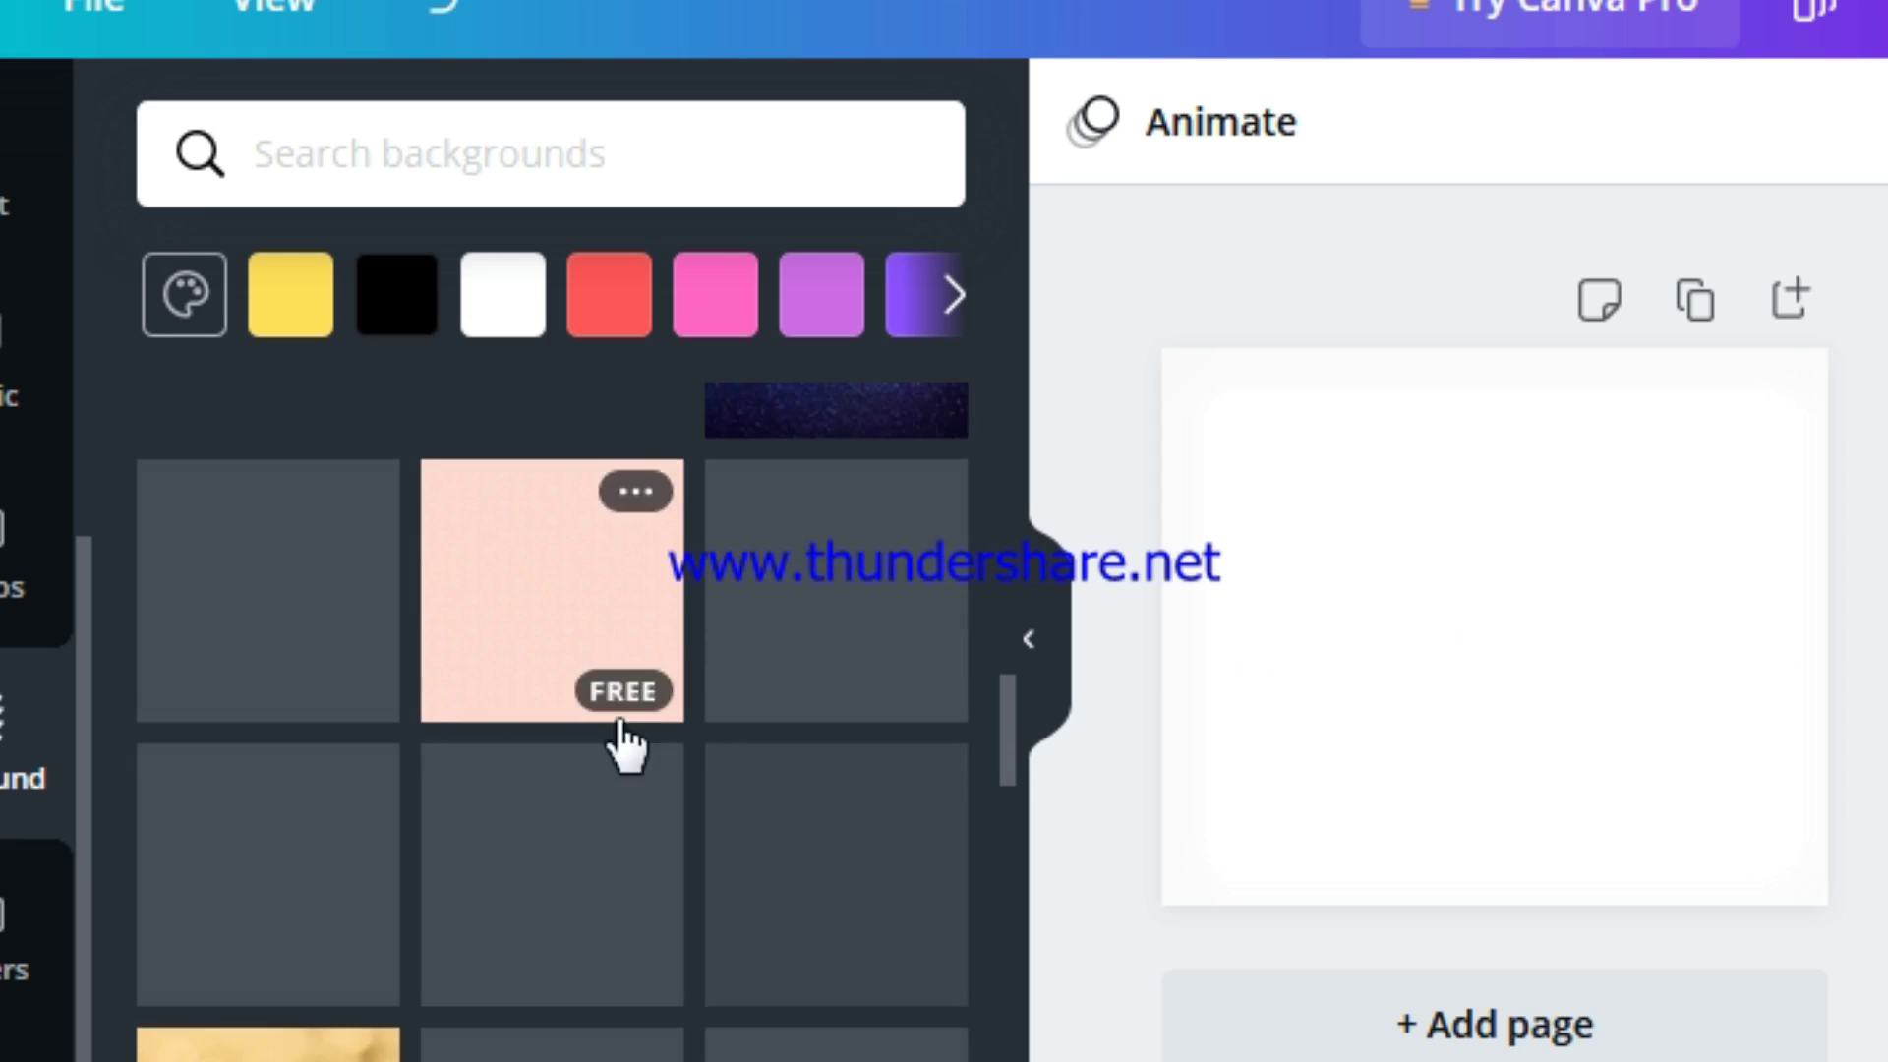
{"action": "scroll", "coordinate": [621, 727], "scroll_direction": "down", "scroll_amount": 9}
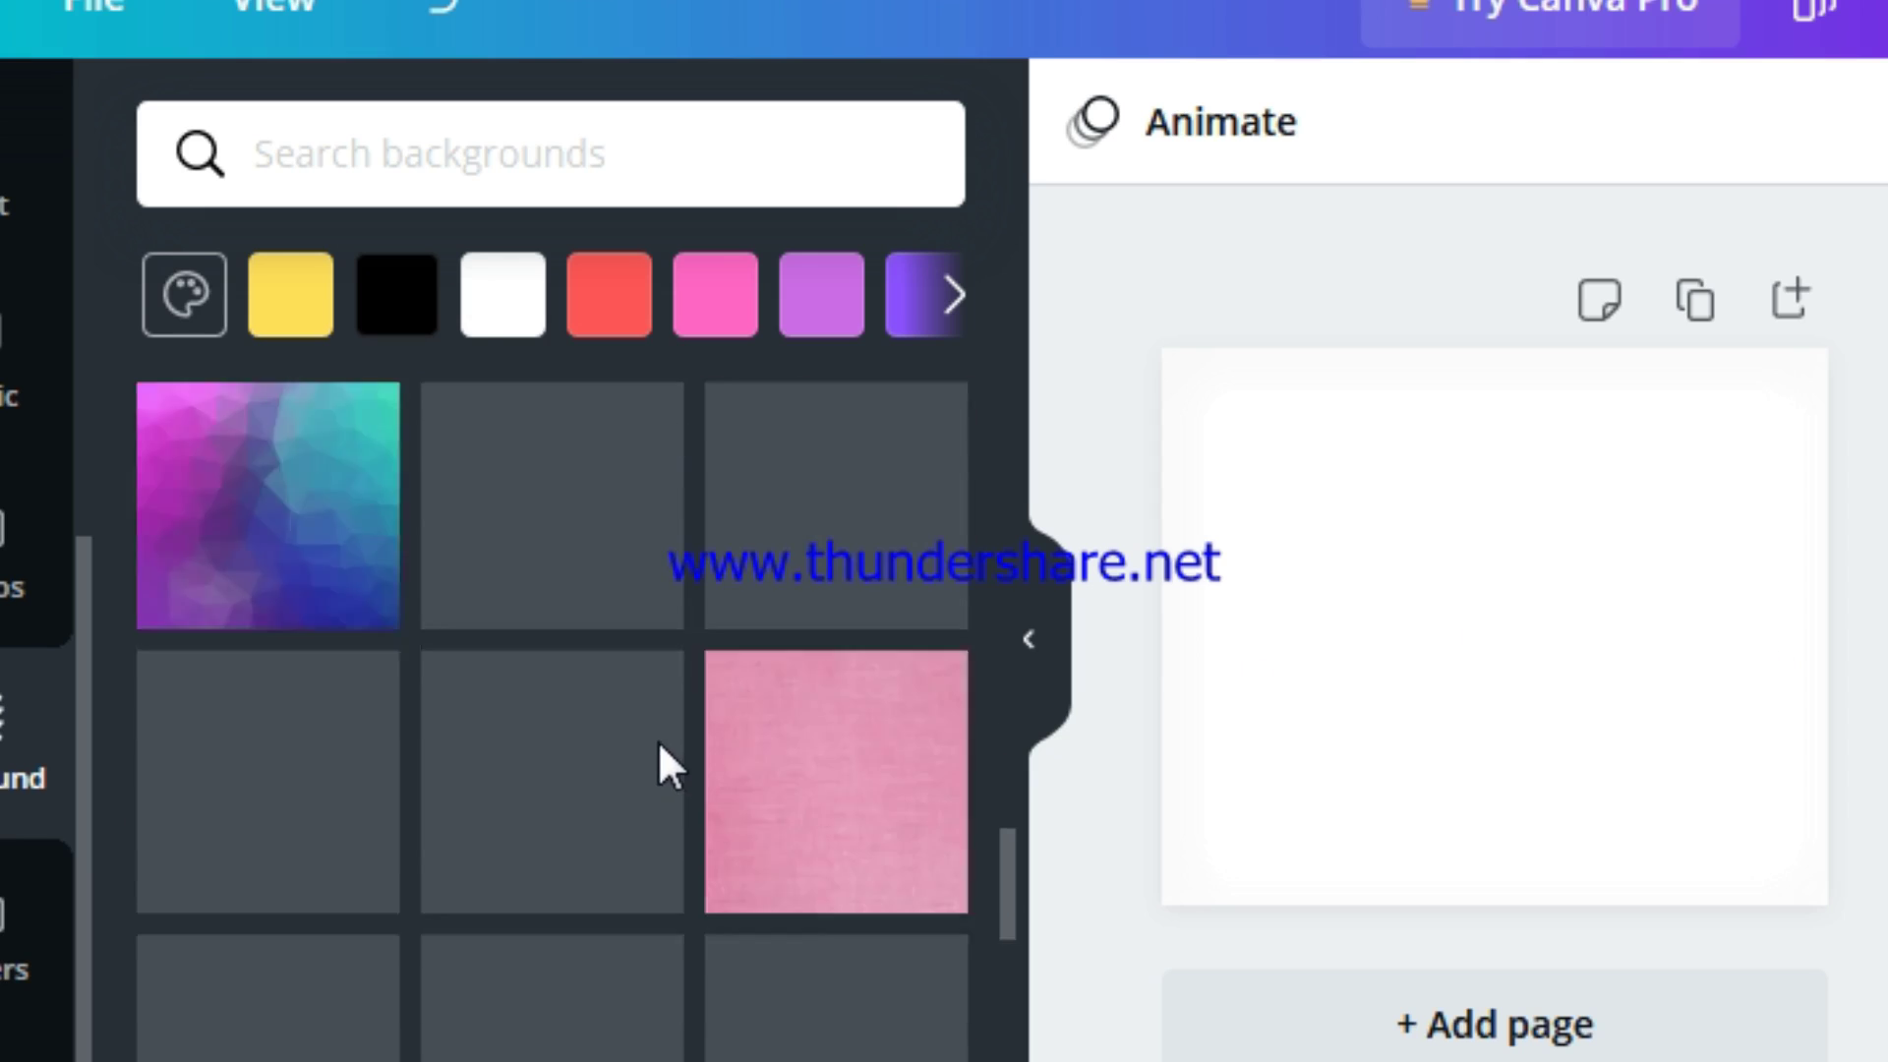
{"action": "scroll", "coordinate": [669, 767], "scroll_direction": "up", "scroll_amount": 8}
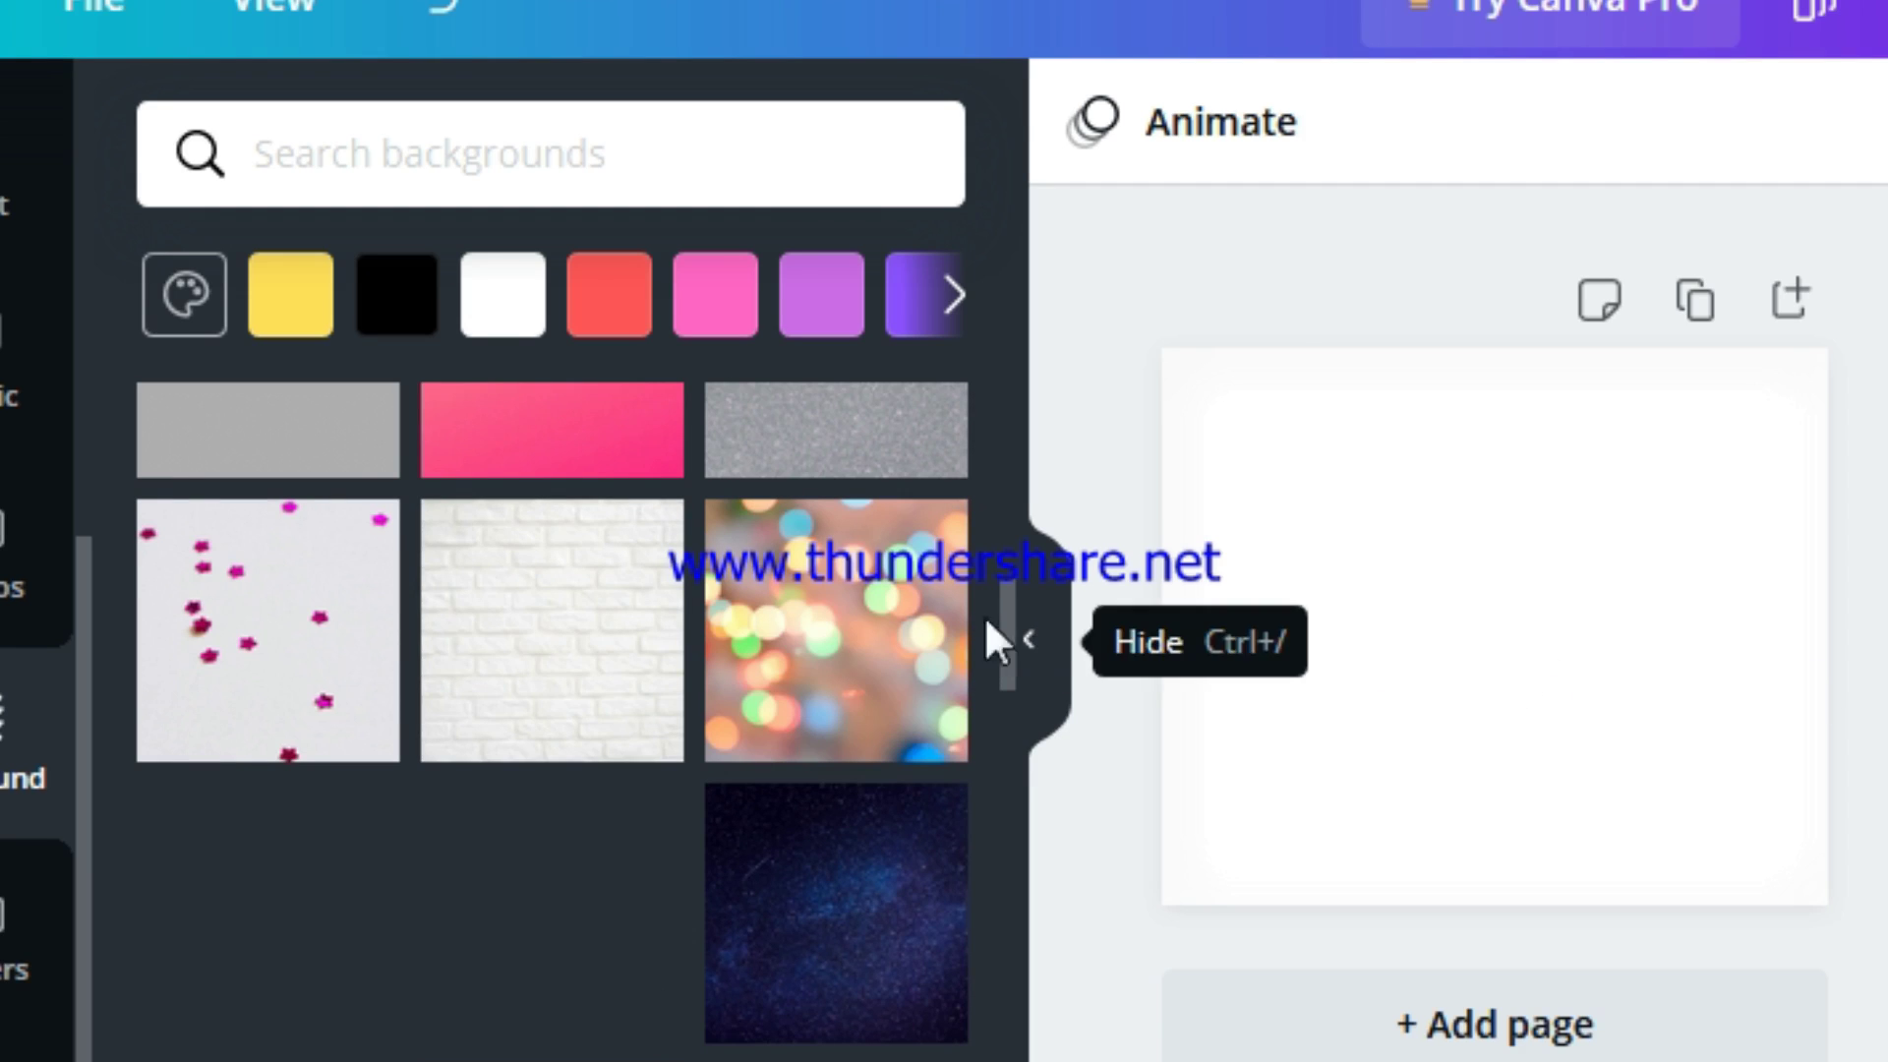
Undo the background changes and the last headline move, and collapse the side library.
{"action": "left_click", "coordinate": [419, 14]}
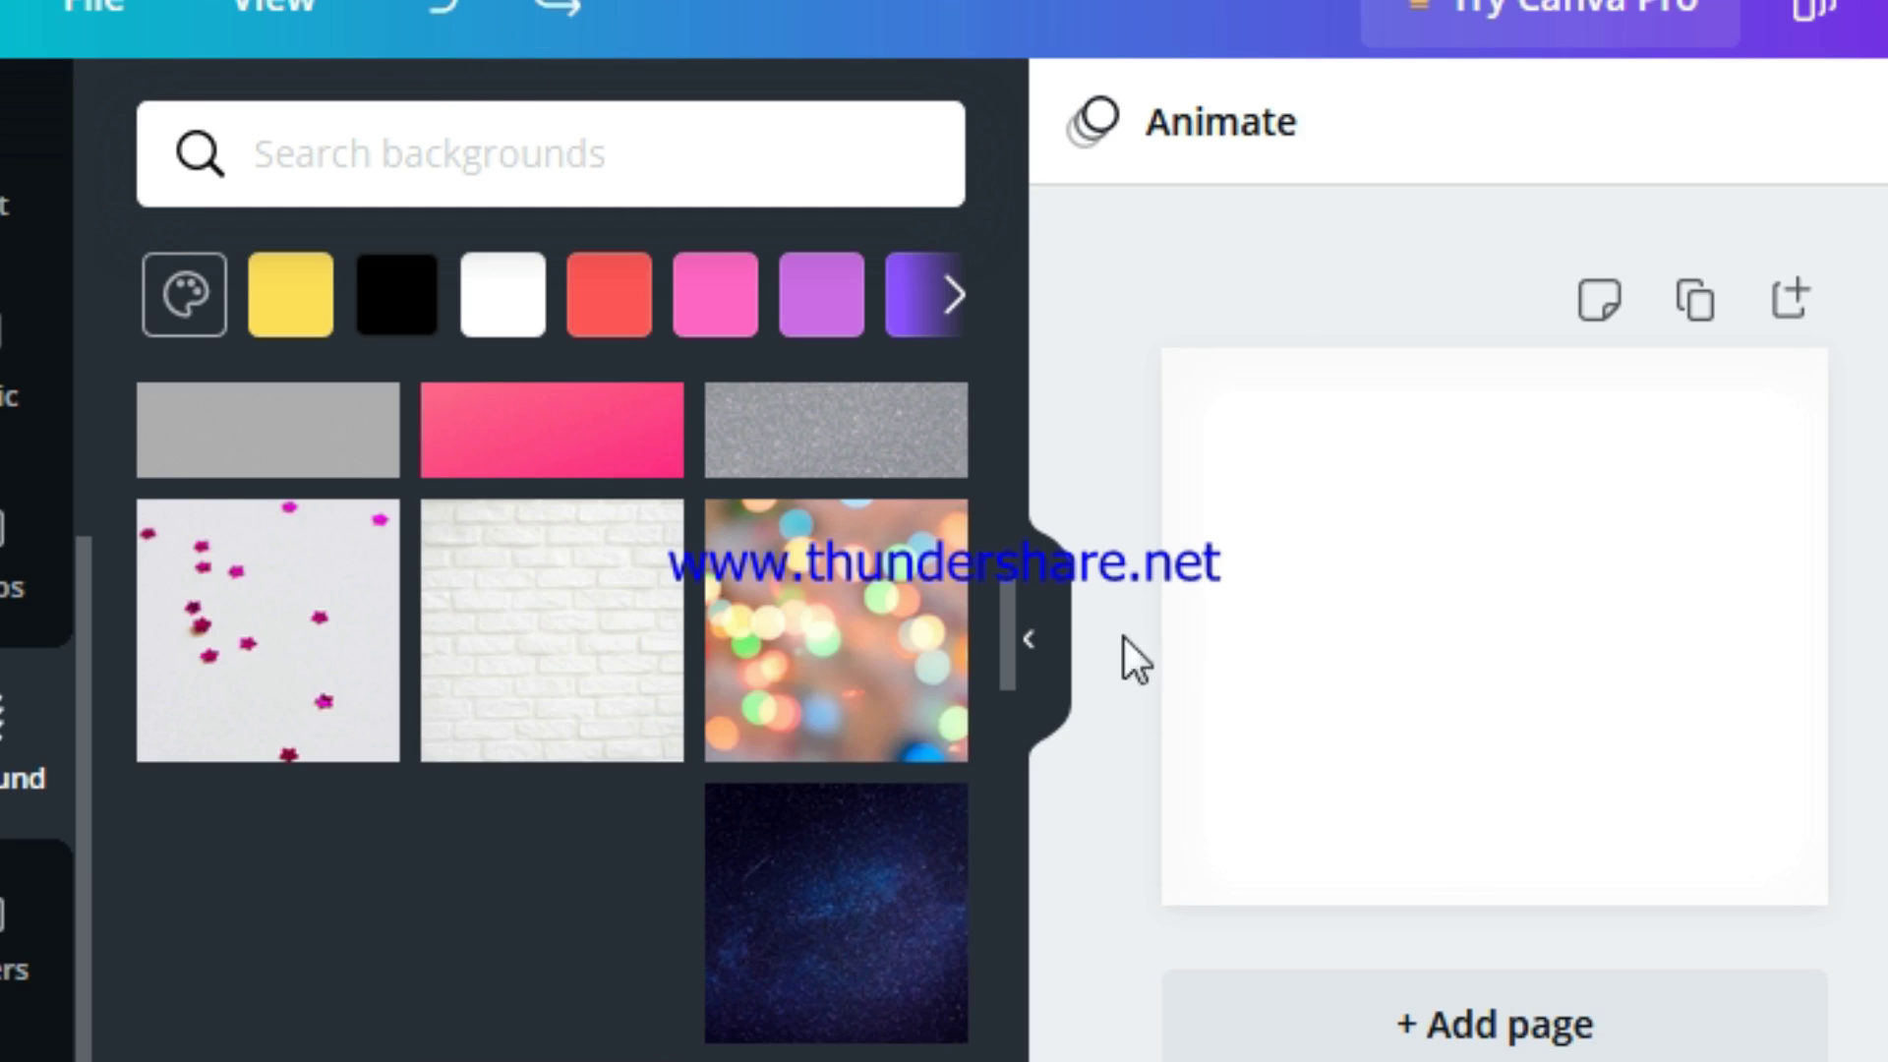
{"action": "left_click", "coordinate": [438, 14]}
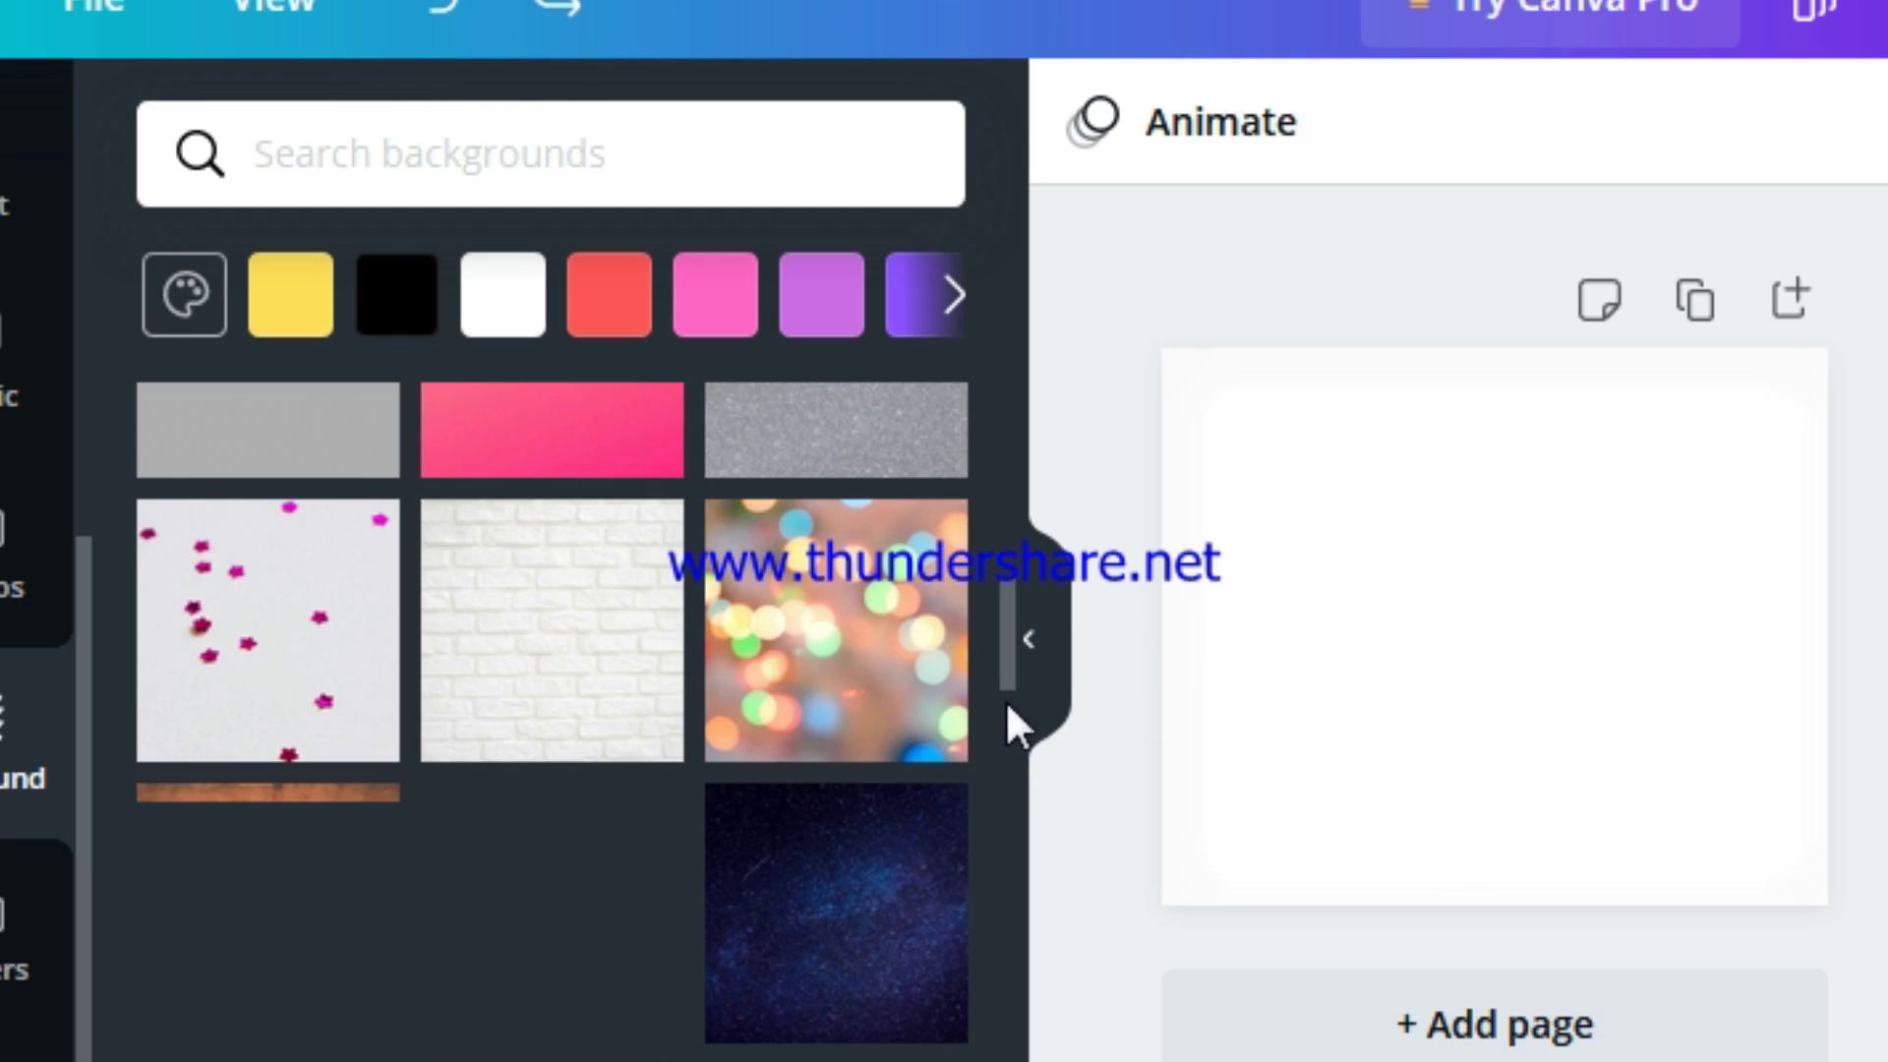
{"action": "left_click", "coordinate": [1025, 644]}
{"action": "left_click", "coordinate": [998, 649]}
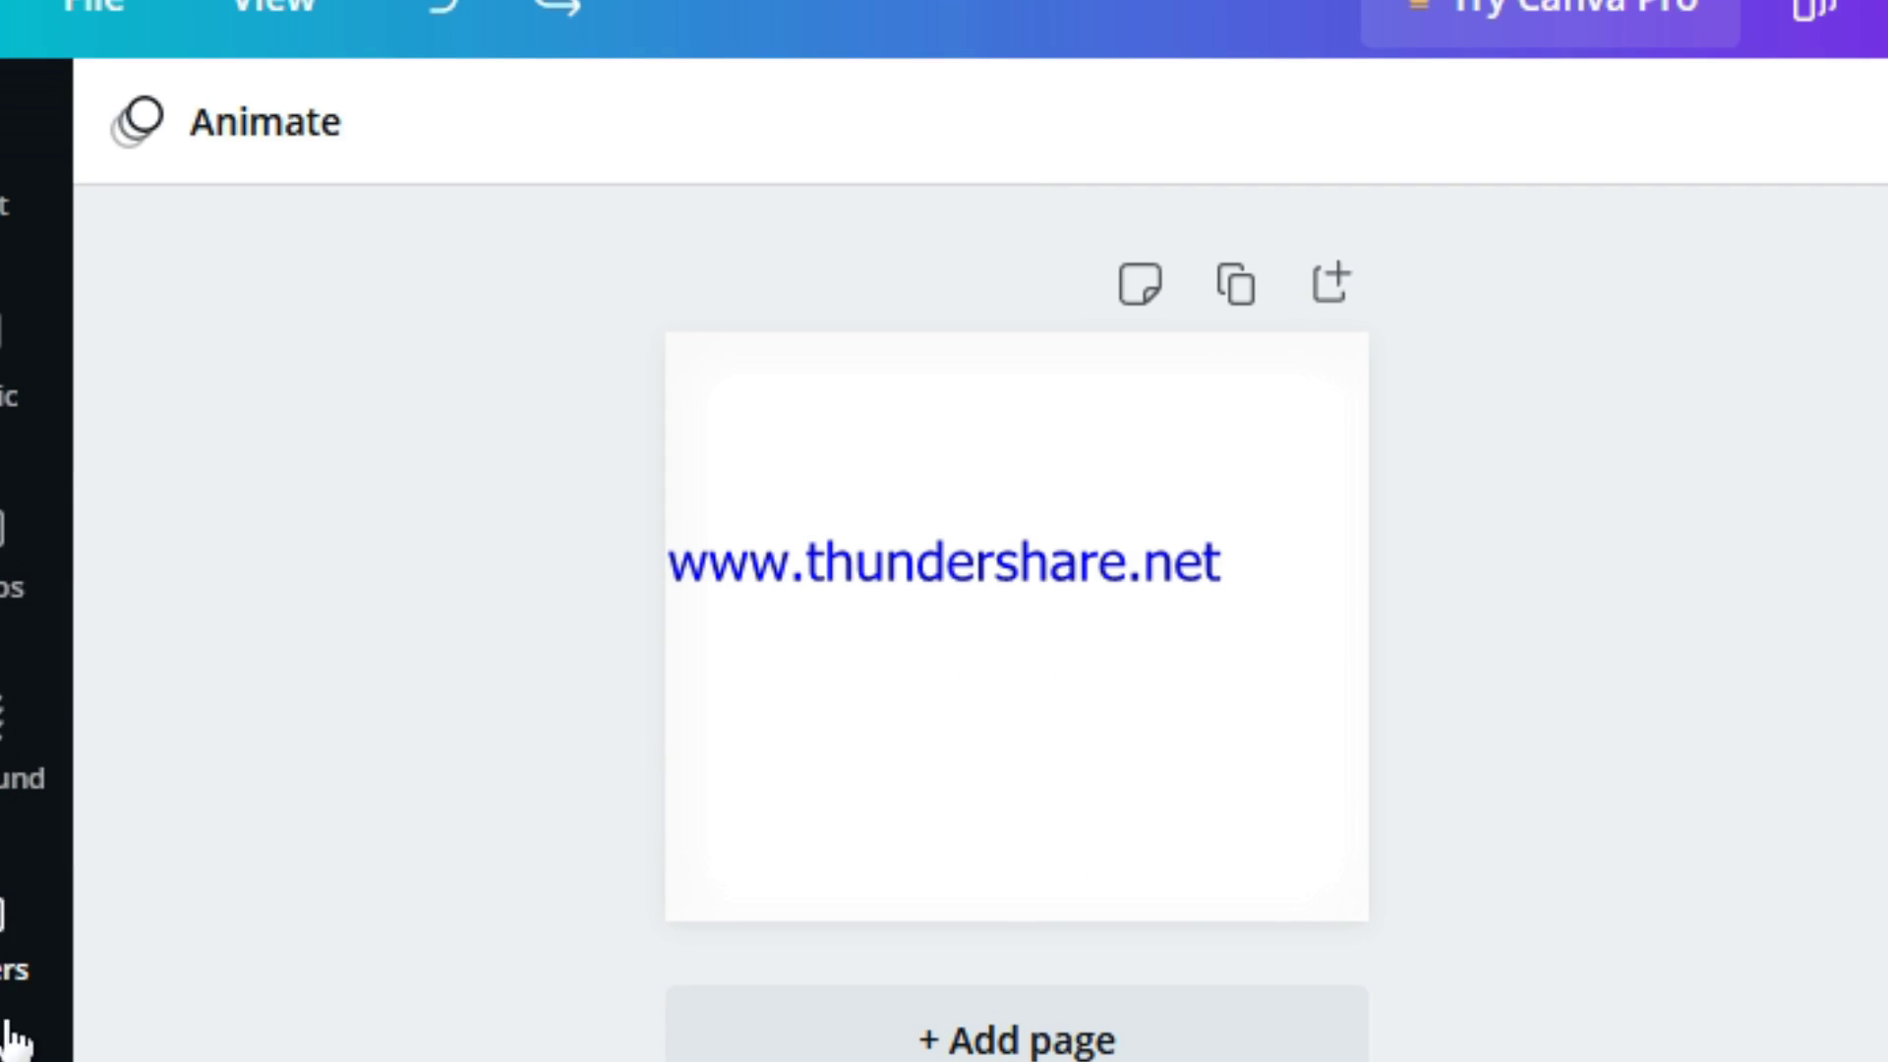
{"action": "scroll", "coordinate": [13, 589], "scroll_direction": "up", "scroll_amount": 5}
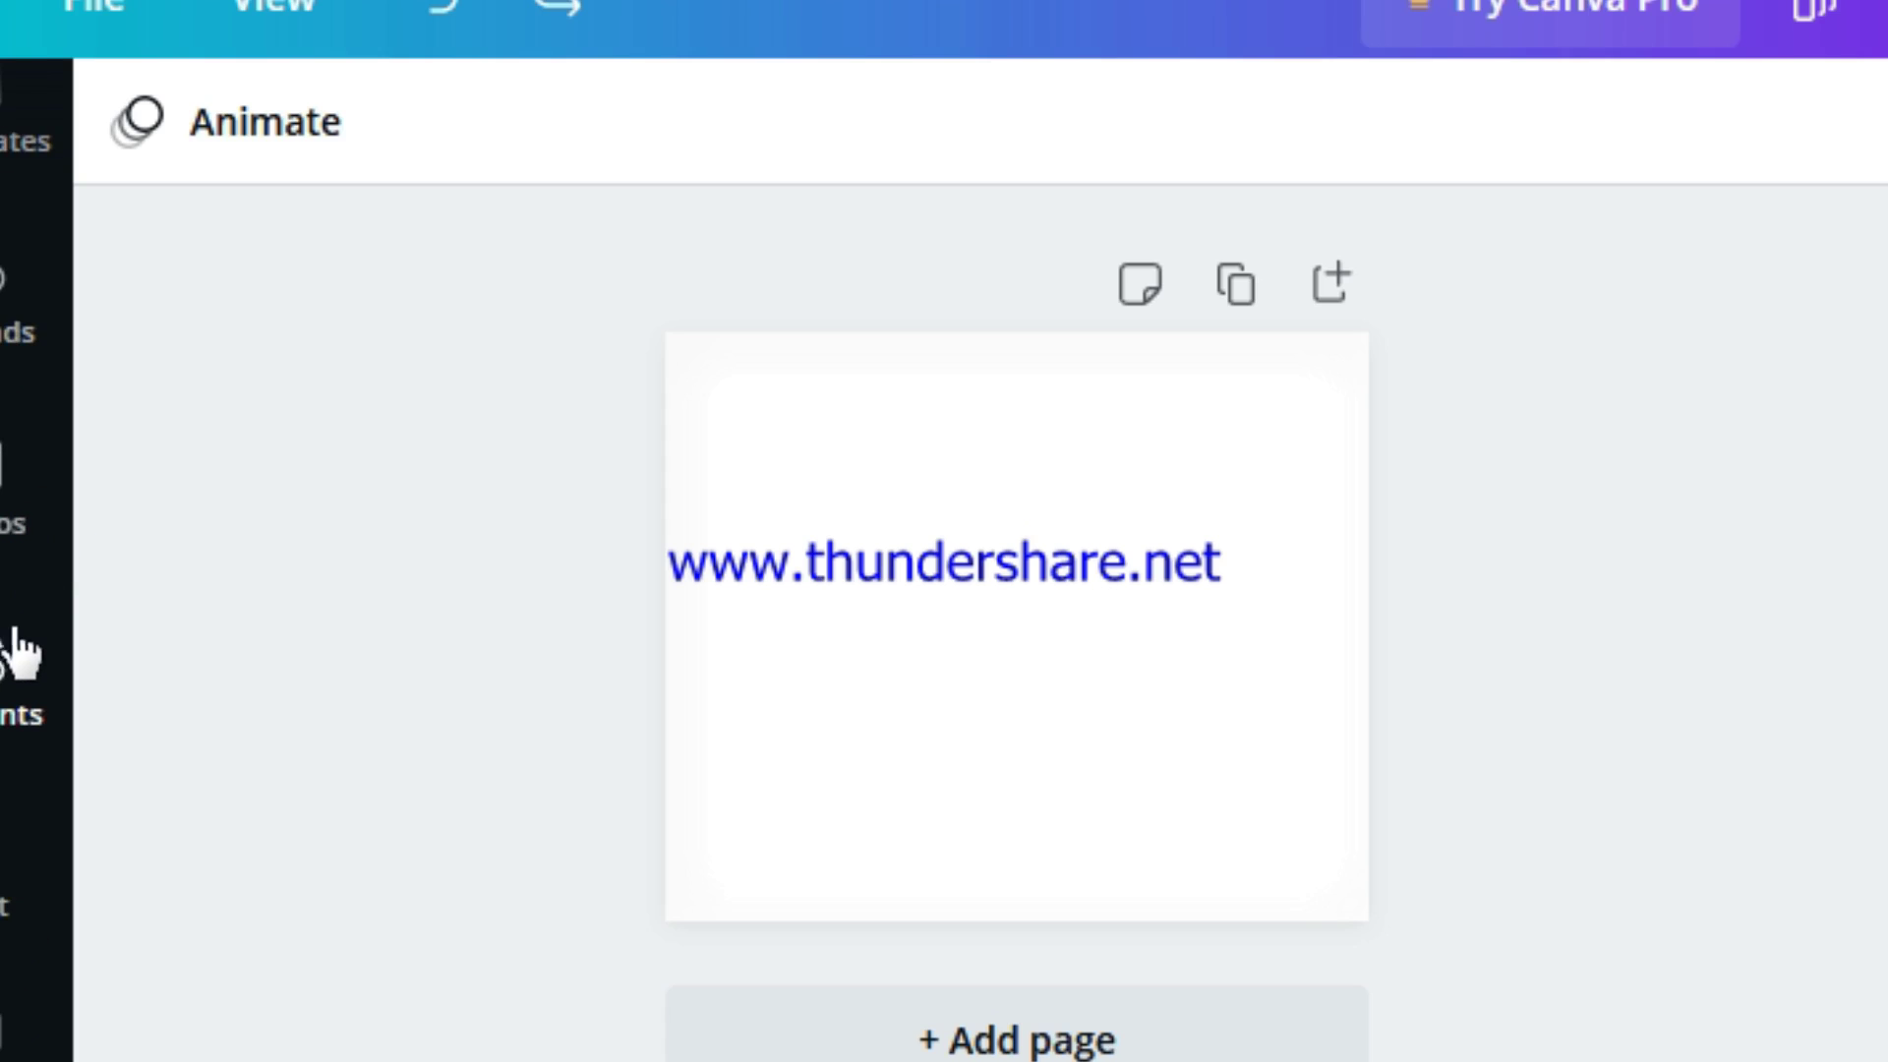
{"action": "left_click", "coordinate": [438, 18]}
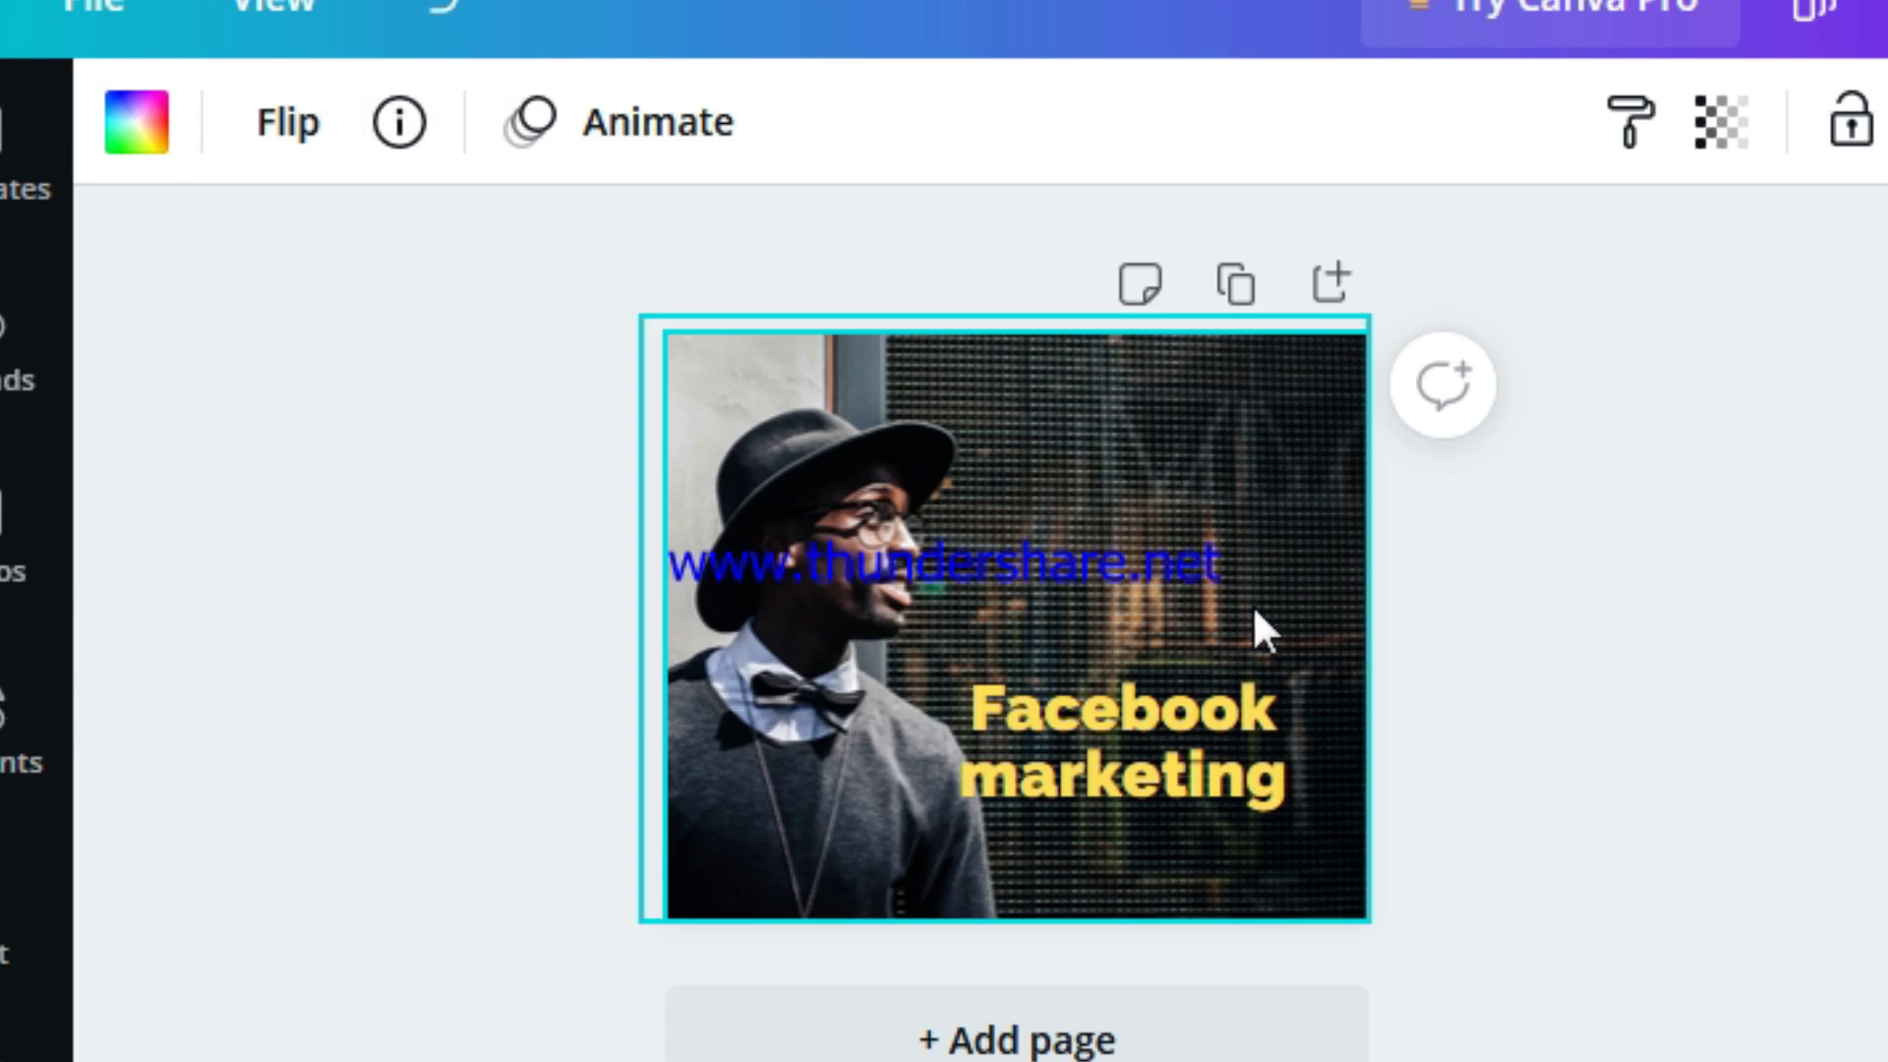
Move the headline to about mid-height on the dark part of the photo, beside the man's chin.
{"action": "left_click_drag", "start_coordinate": [1166, 722], "coordinate": [1201, 593]}
{"action": "left_click", "coordinate": [1589, 637]}
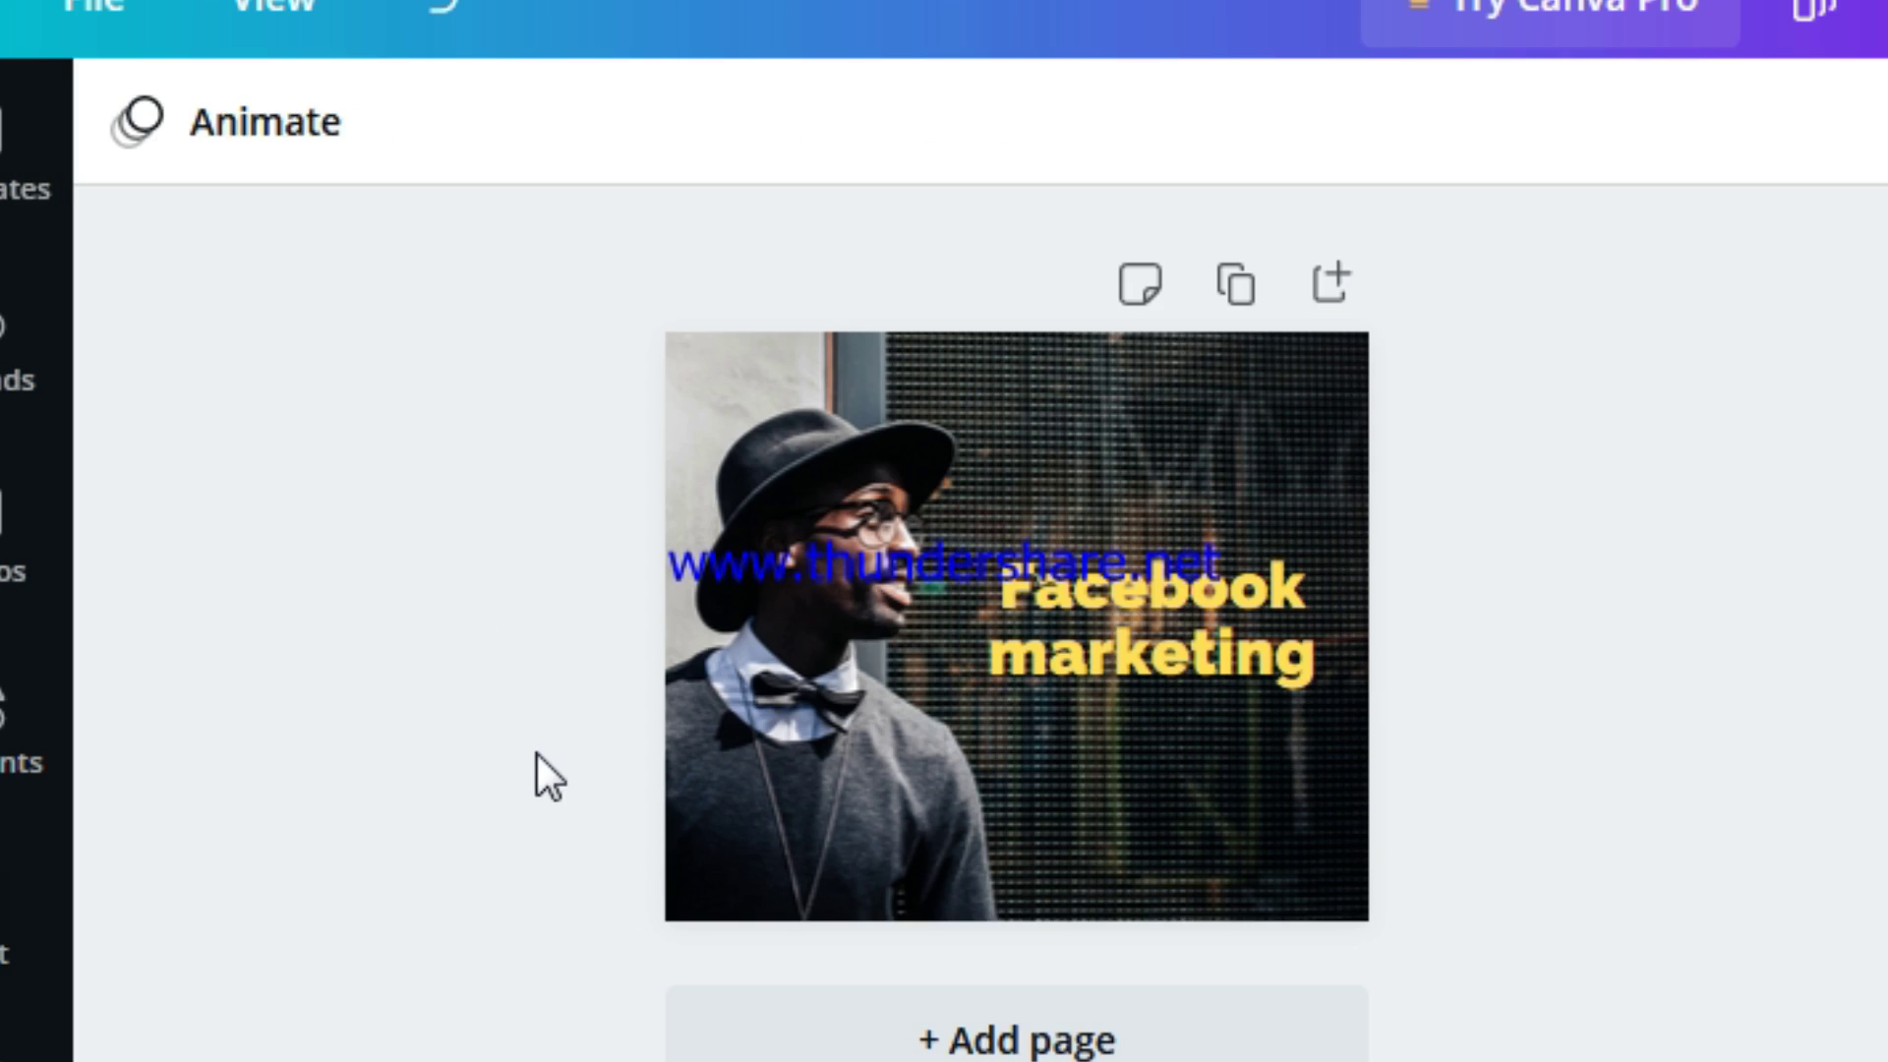
{"action": "scroll", "coordinate": [8, 836], "scroll_direction": "down", "scroll_amount": 6}
{"action": "scroll", "coordinate": [5, 845], "scroll_direction": "down", "scroll_amount": 1}
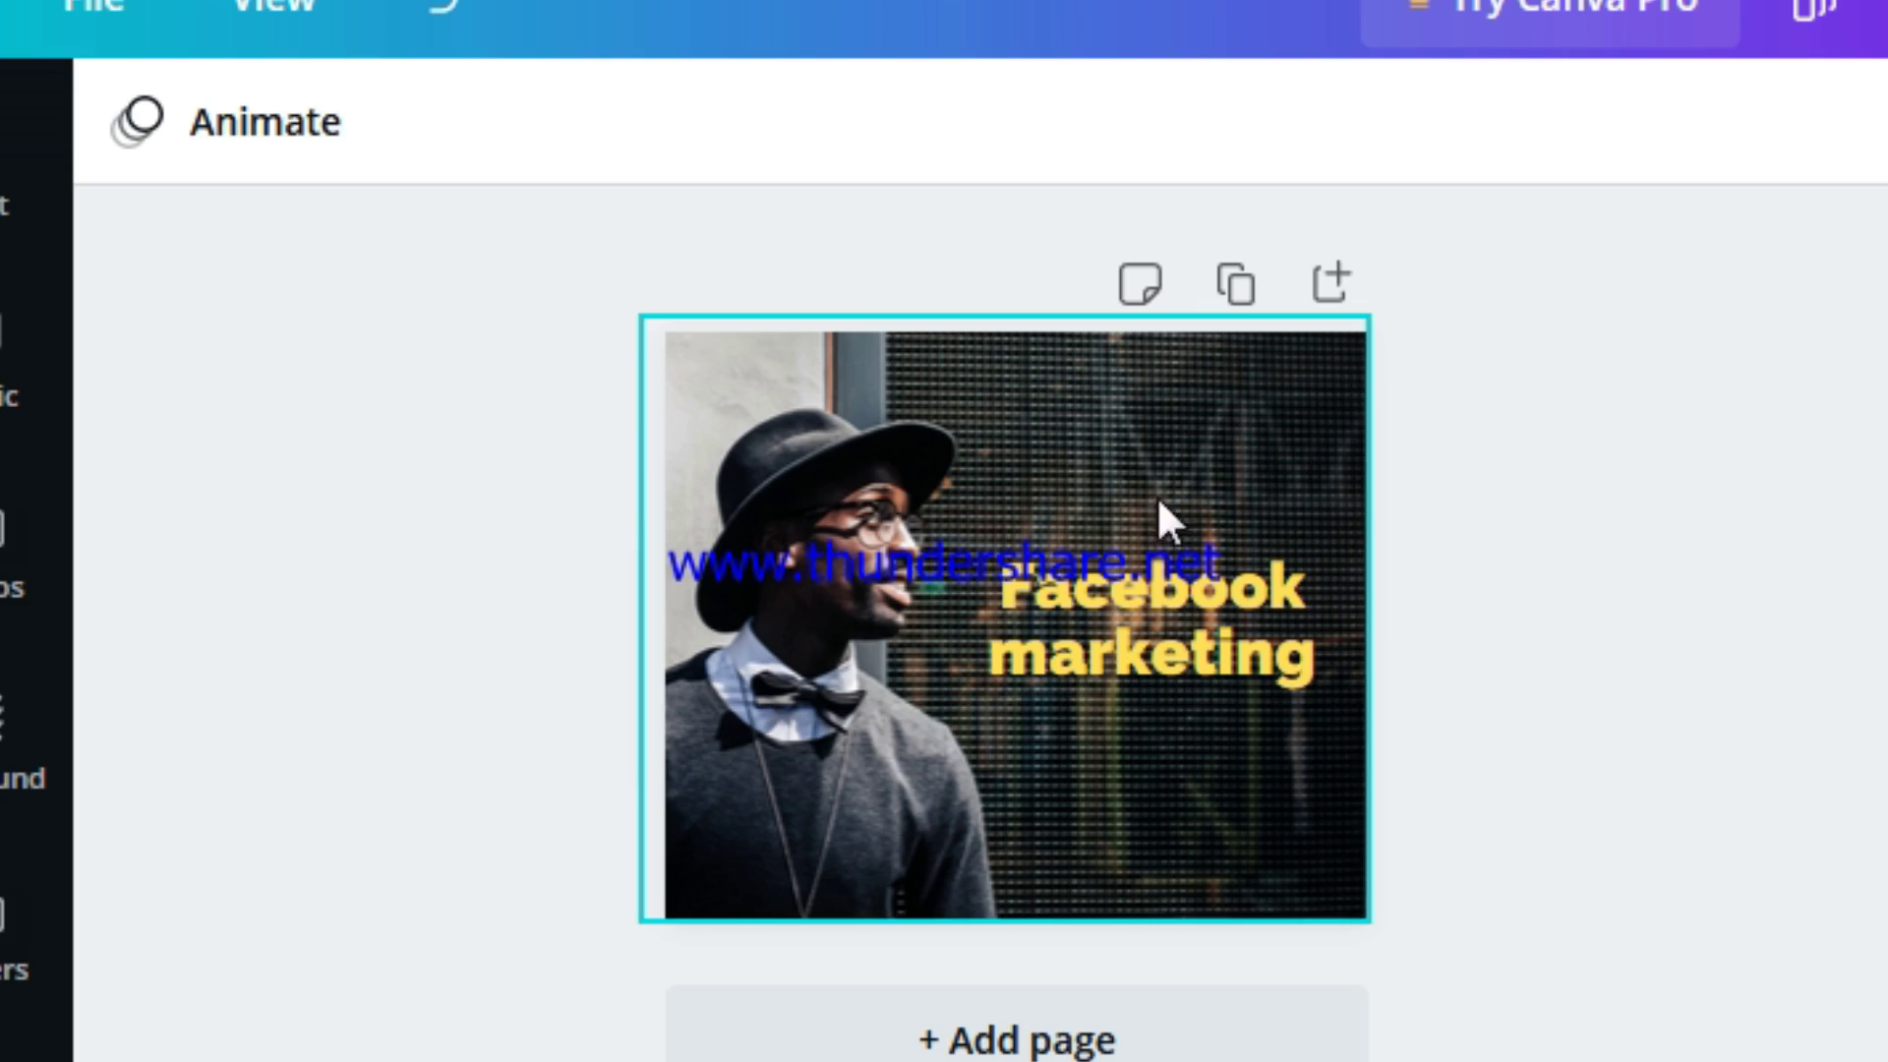
Download the design as a PNG, save the file and close the post-scheduling offer.
{"action": "left_click", "coordinate": [1606, 518]}
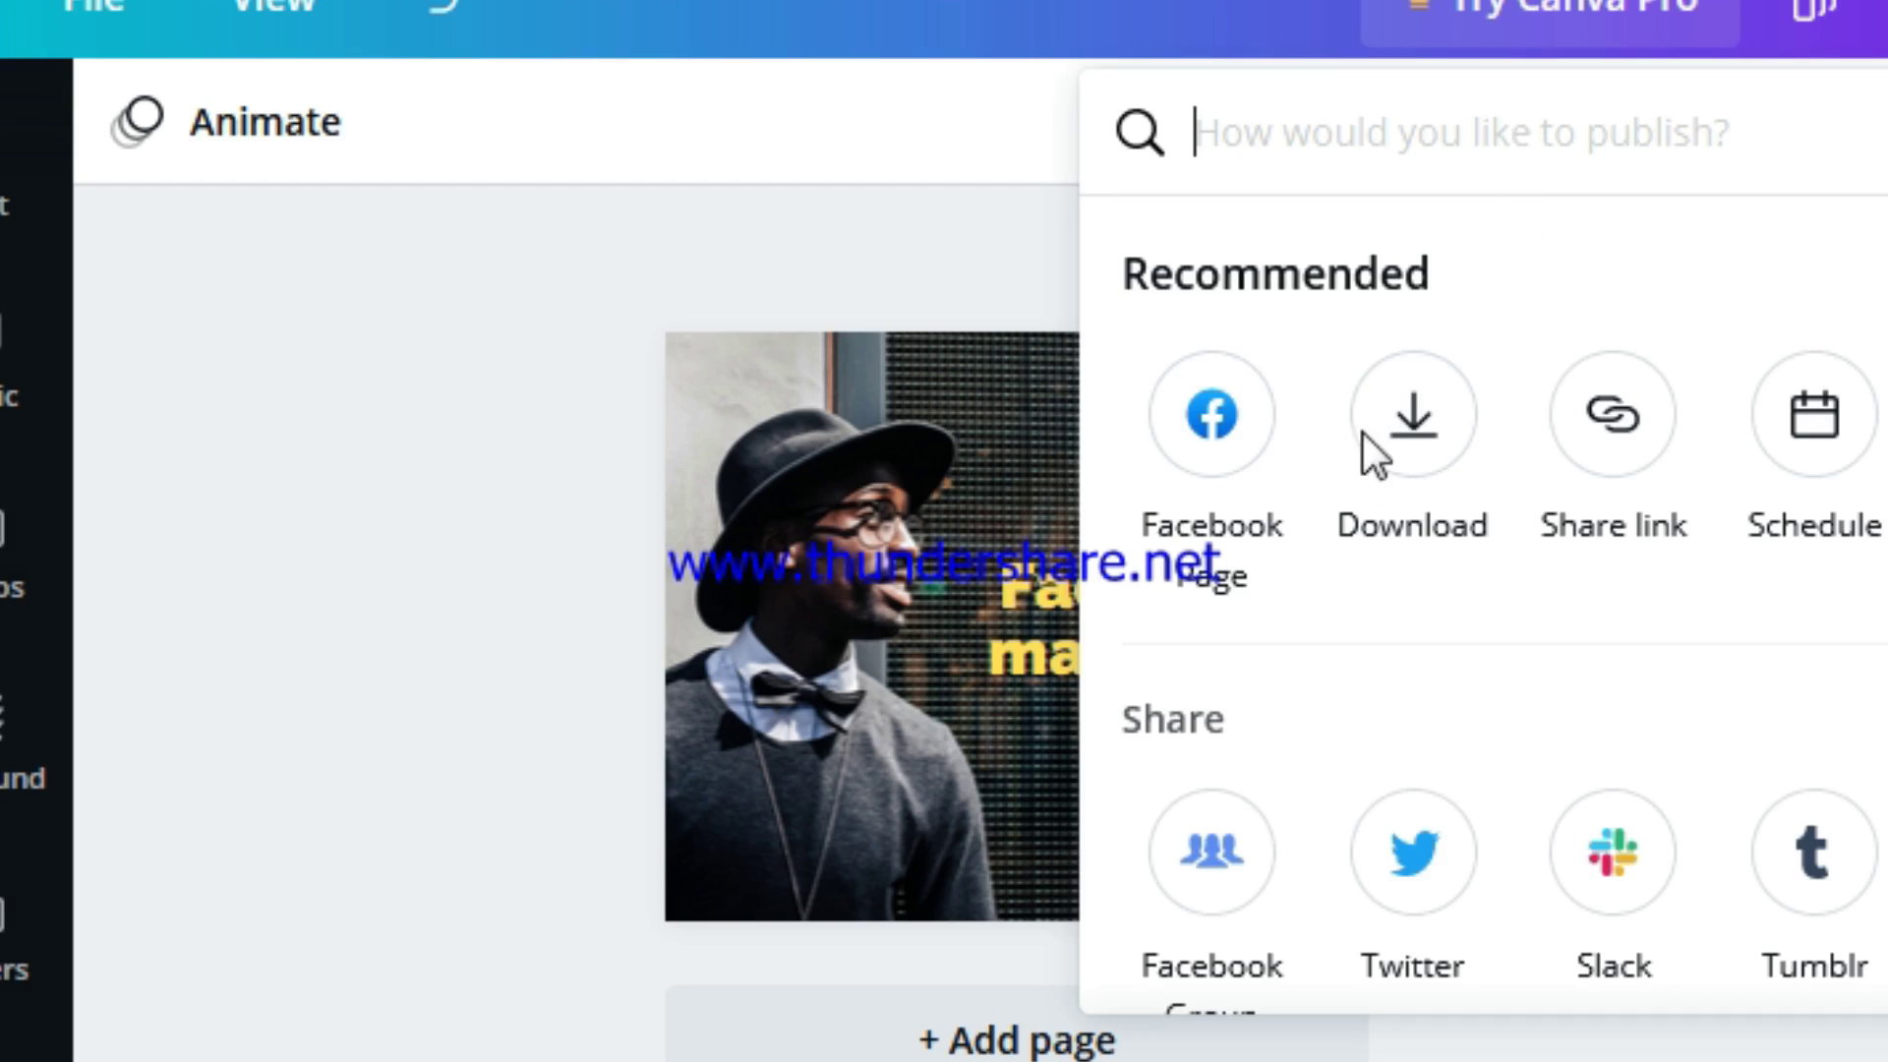
{"action": "left_click", "coordinate": [1416, 420]}
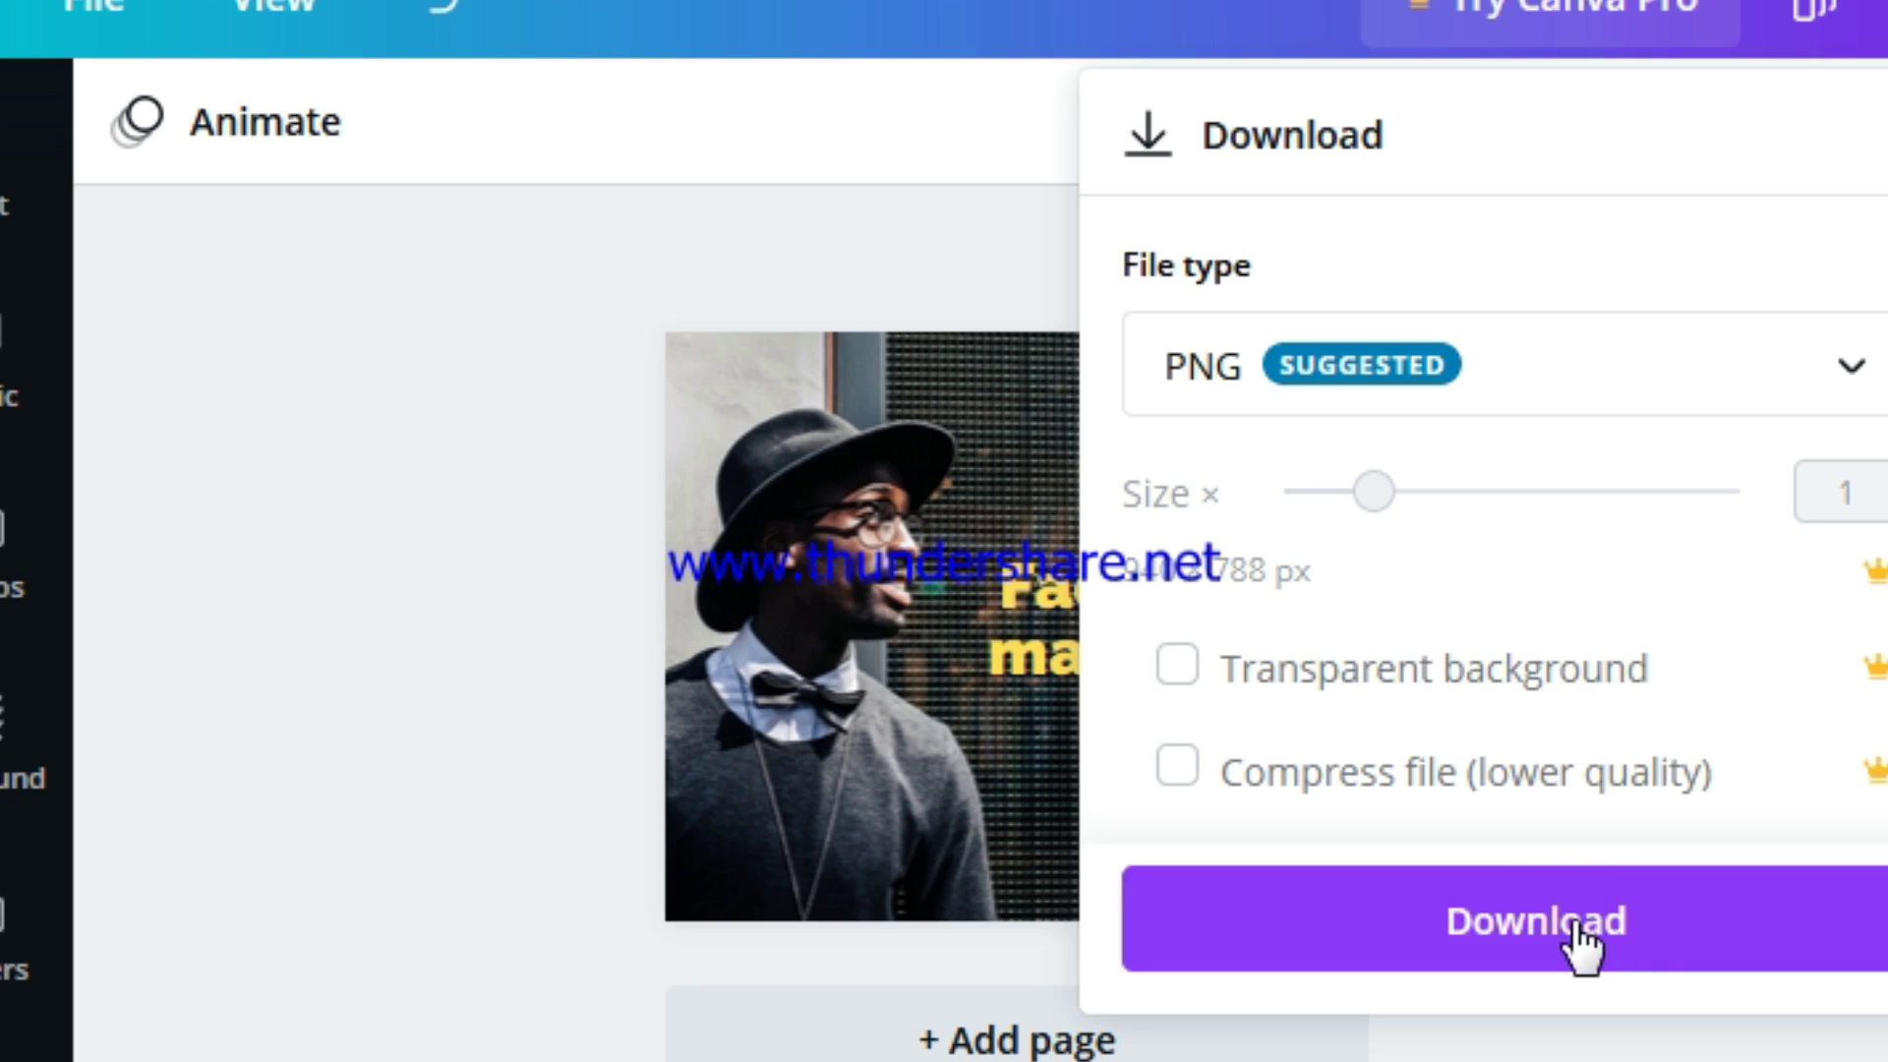
{"action": "left_click", "coordinate": [1592, 949]}
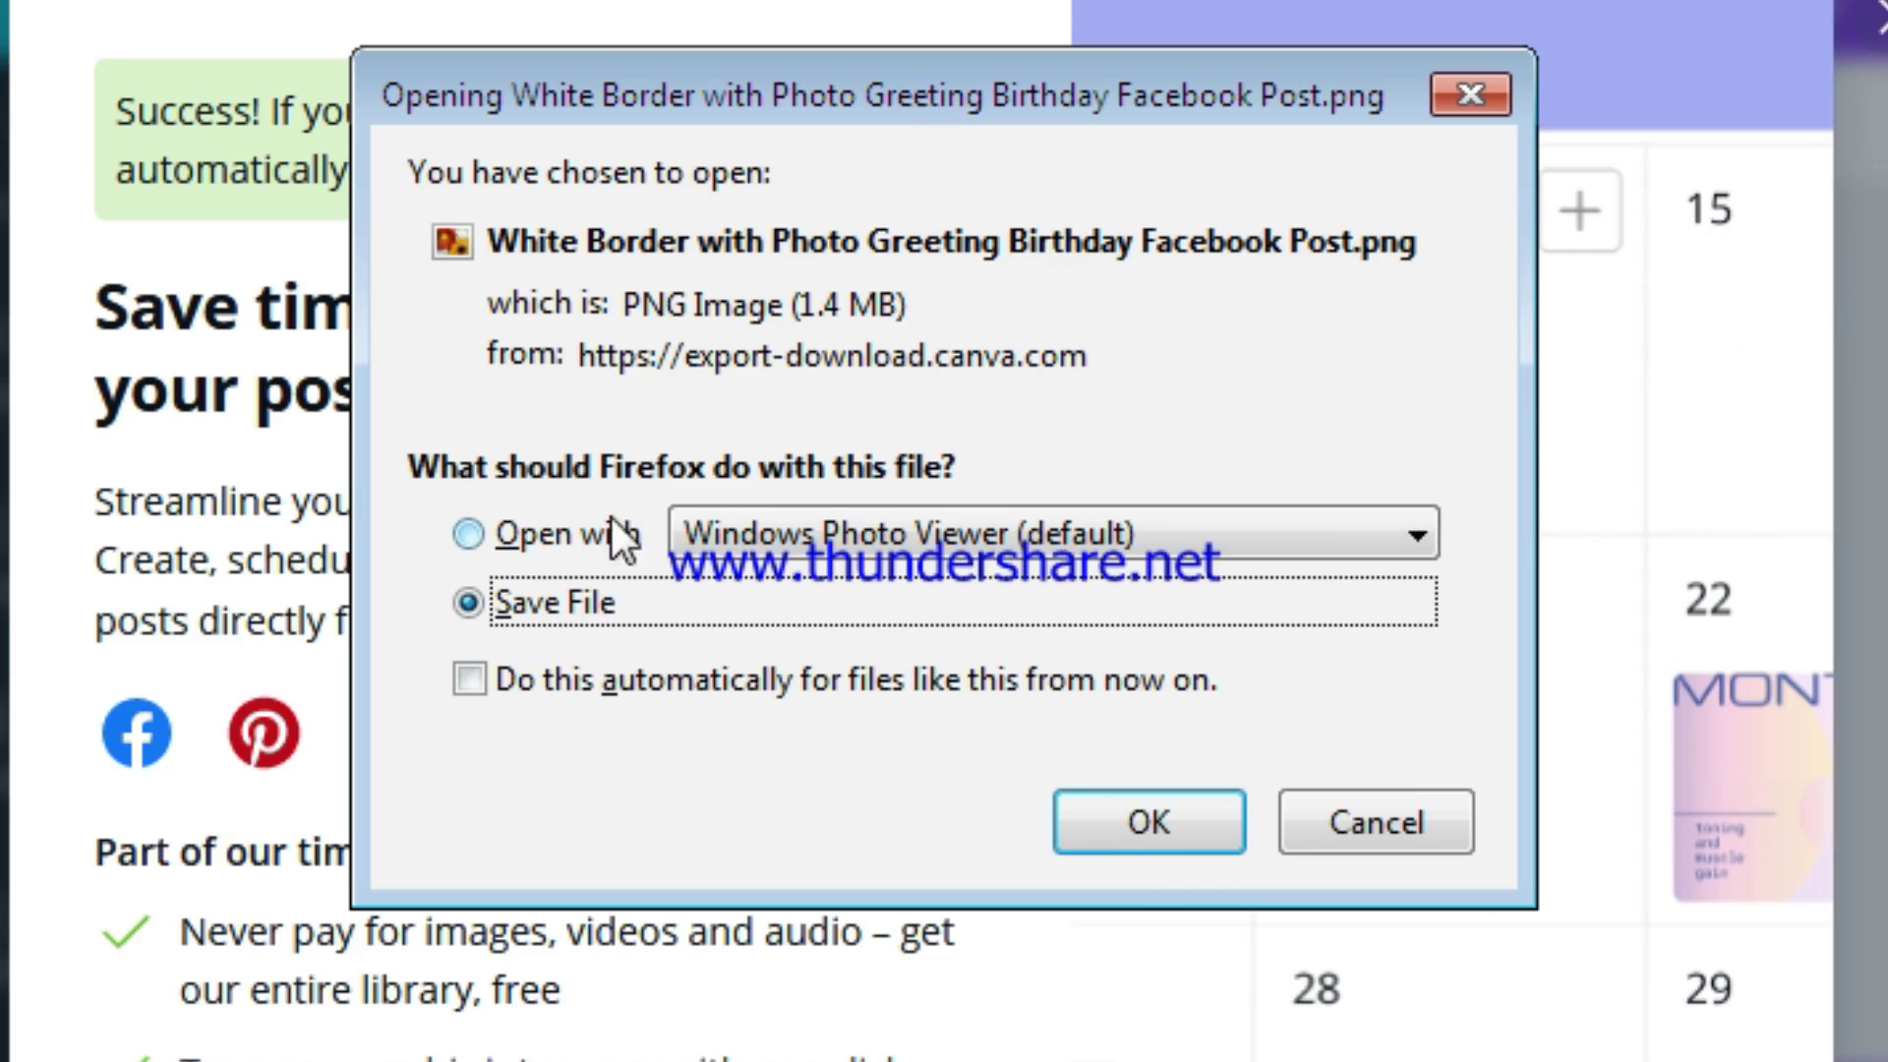
{"action": "left_click", "coordinate": [1141, 836]}
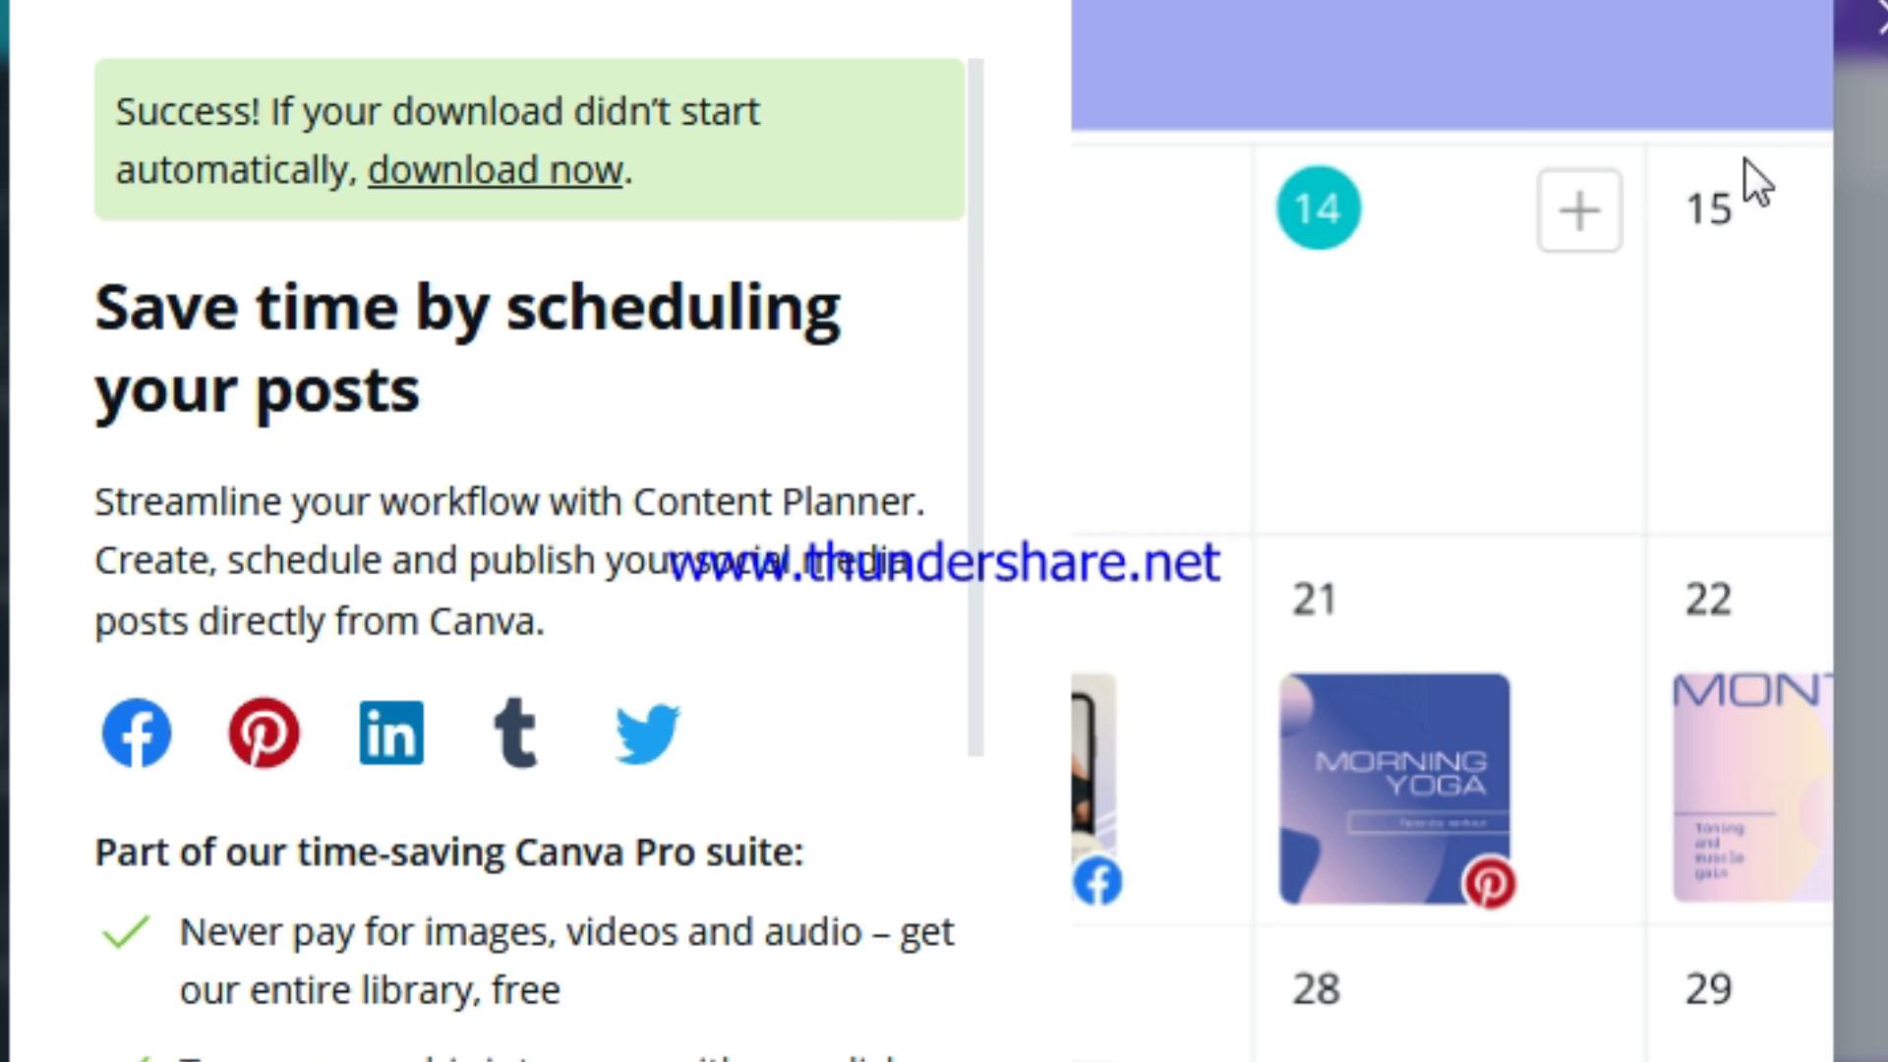
{"action": "left_click", "coordinate": [1879, 20]}
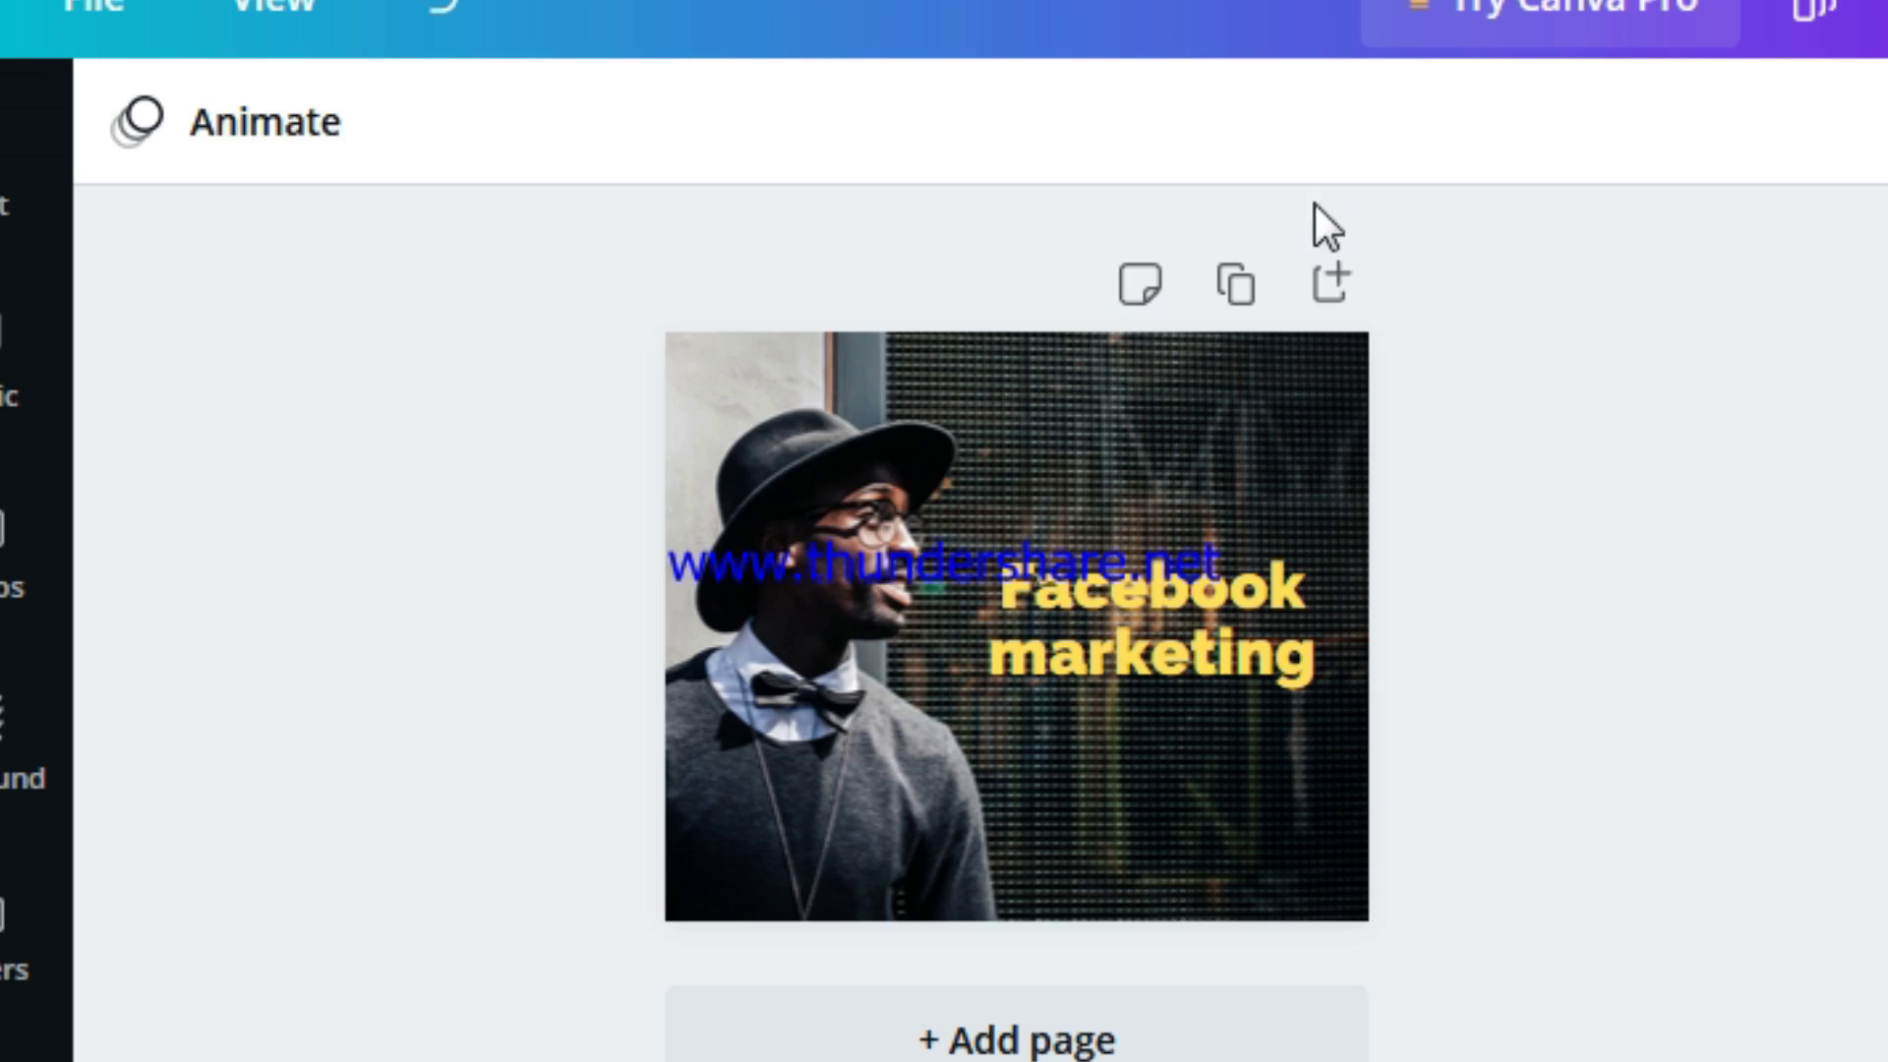
Switch to Windows Explorer, find the exported Facebook marketing image in the Downloads folder and open it for viewing.
{"action": "left_click", "coordinate": [1521, 547]}
{"action": "scroll", "coordinate": [19, 561], "scroll_direction": "up", "scroll_amount": 5}
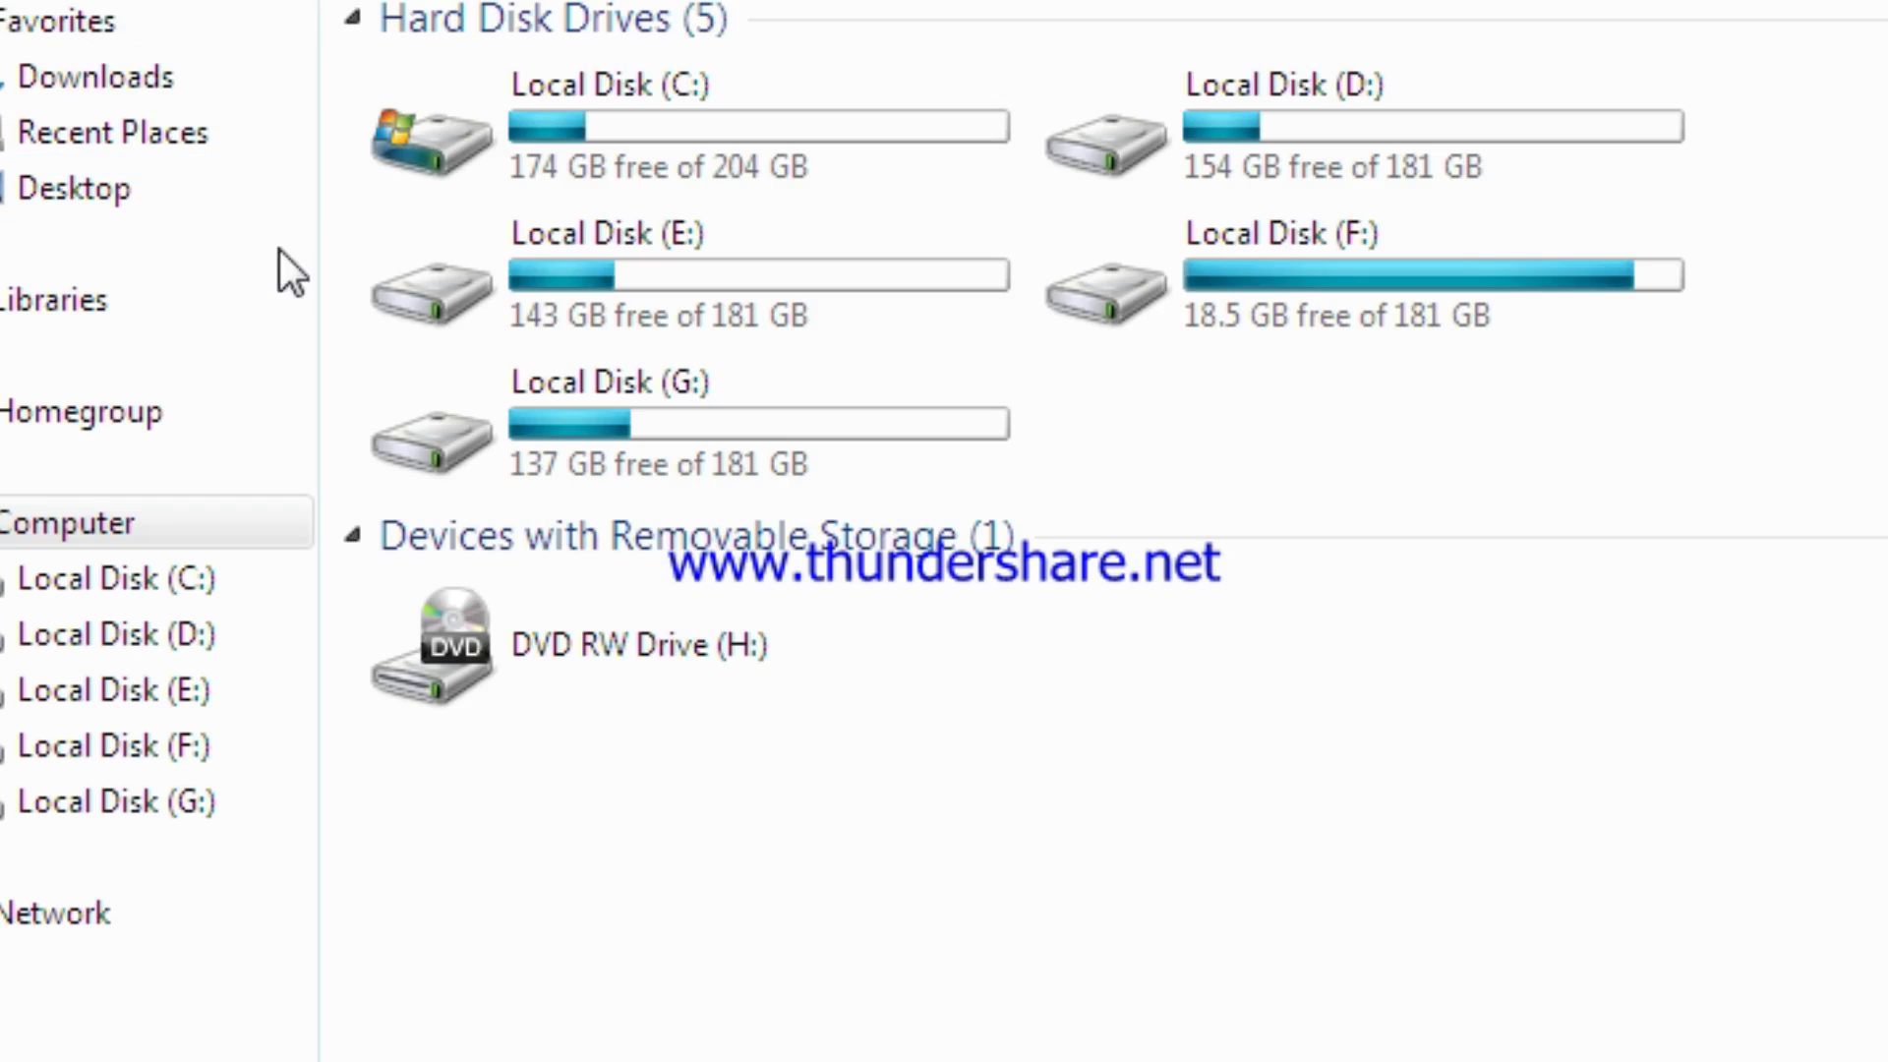
{"action": "left_click", "coordinate": [121, 81]}
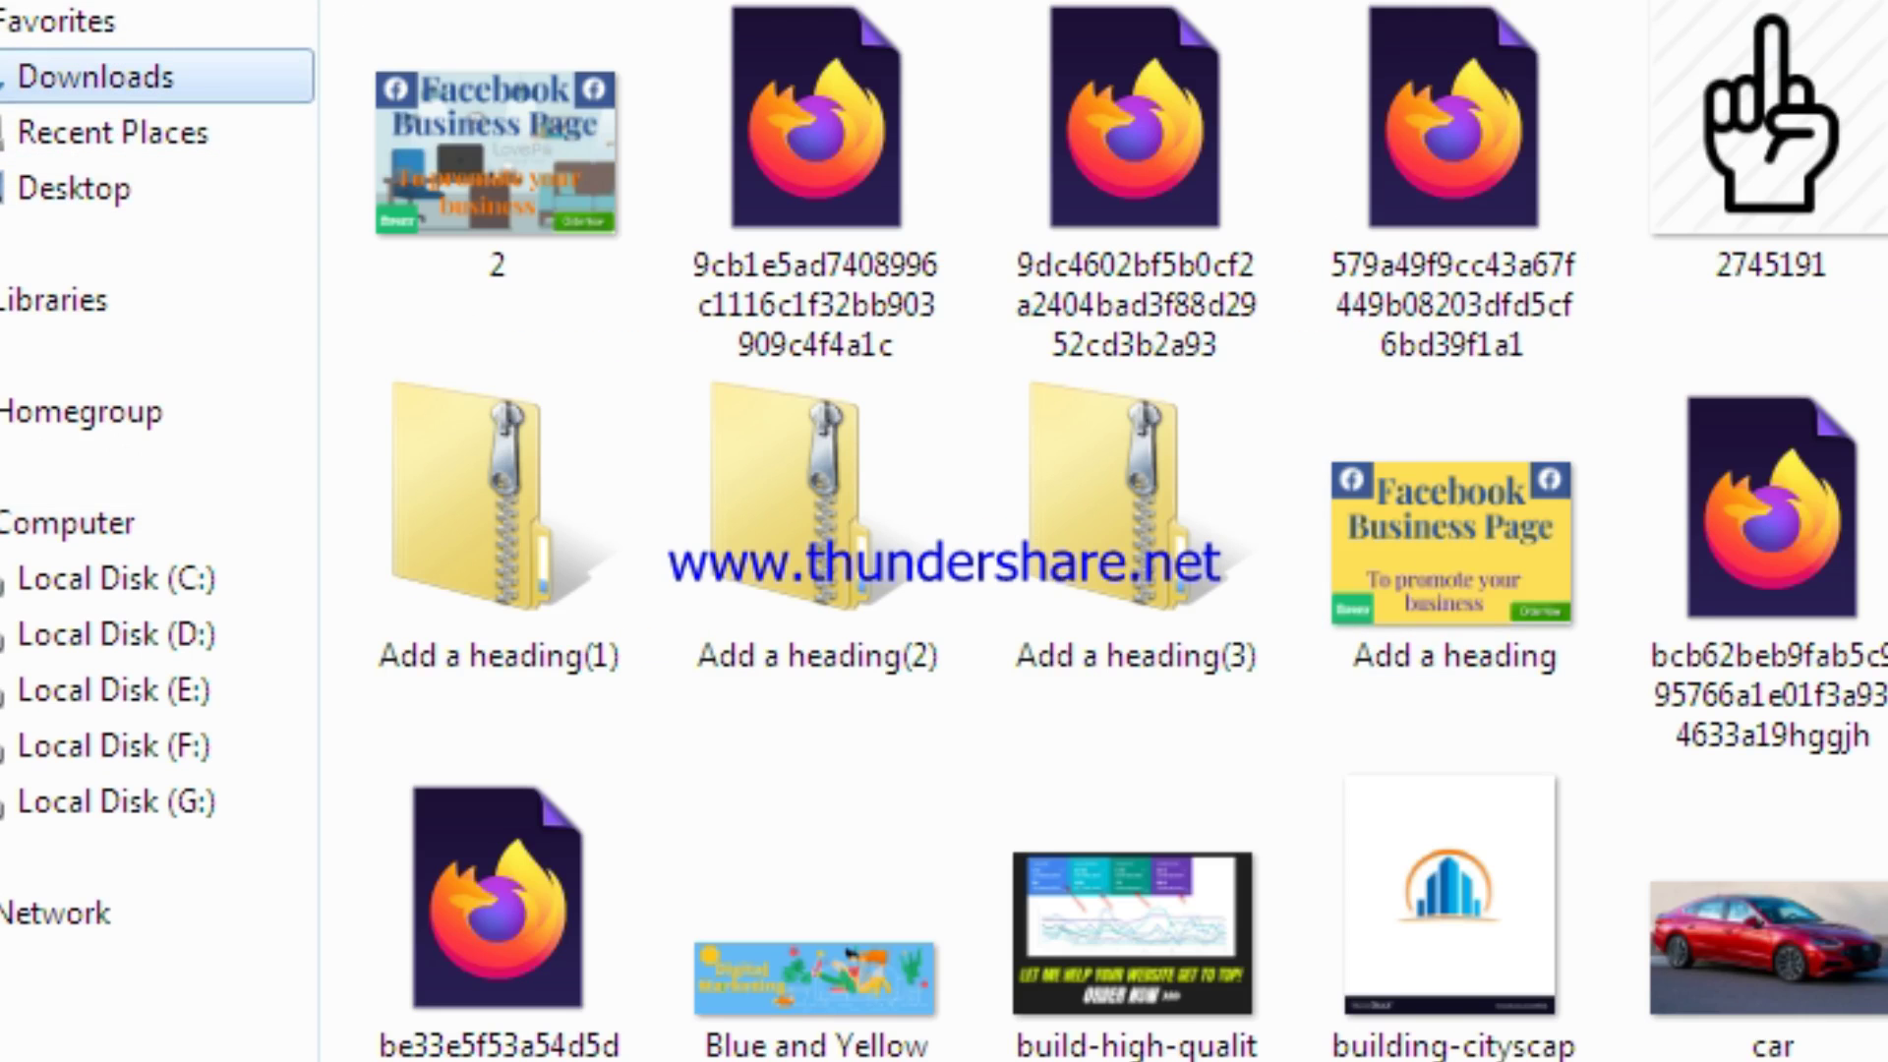
{"action": "scroll", "coordinate": [1440, 162], "scroll_direction": "down", "scroll_amount": 5}
{"action": "scroll", "coordinate": [1441, 163], "scroll_direction": "down", "scroll_amount": 10}
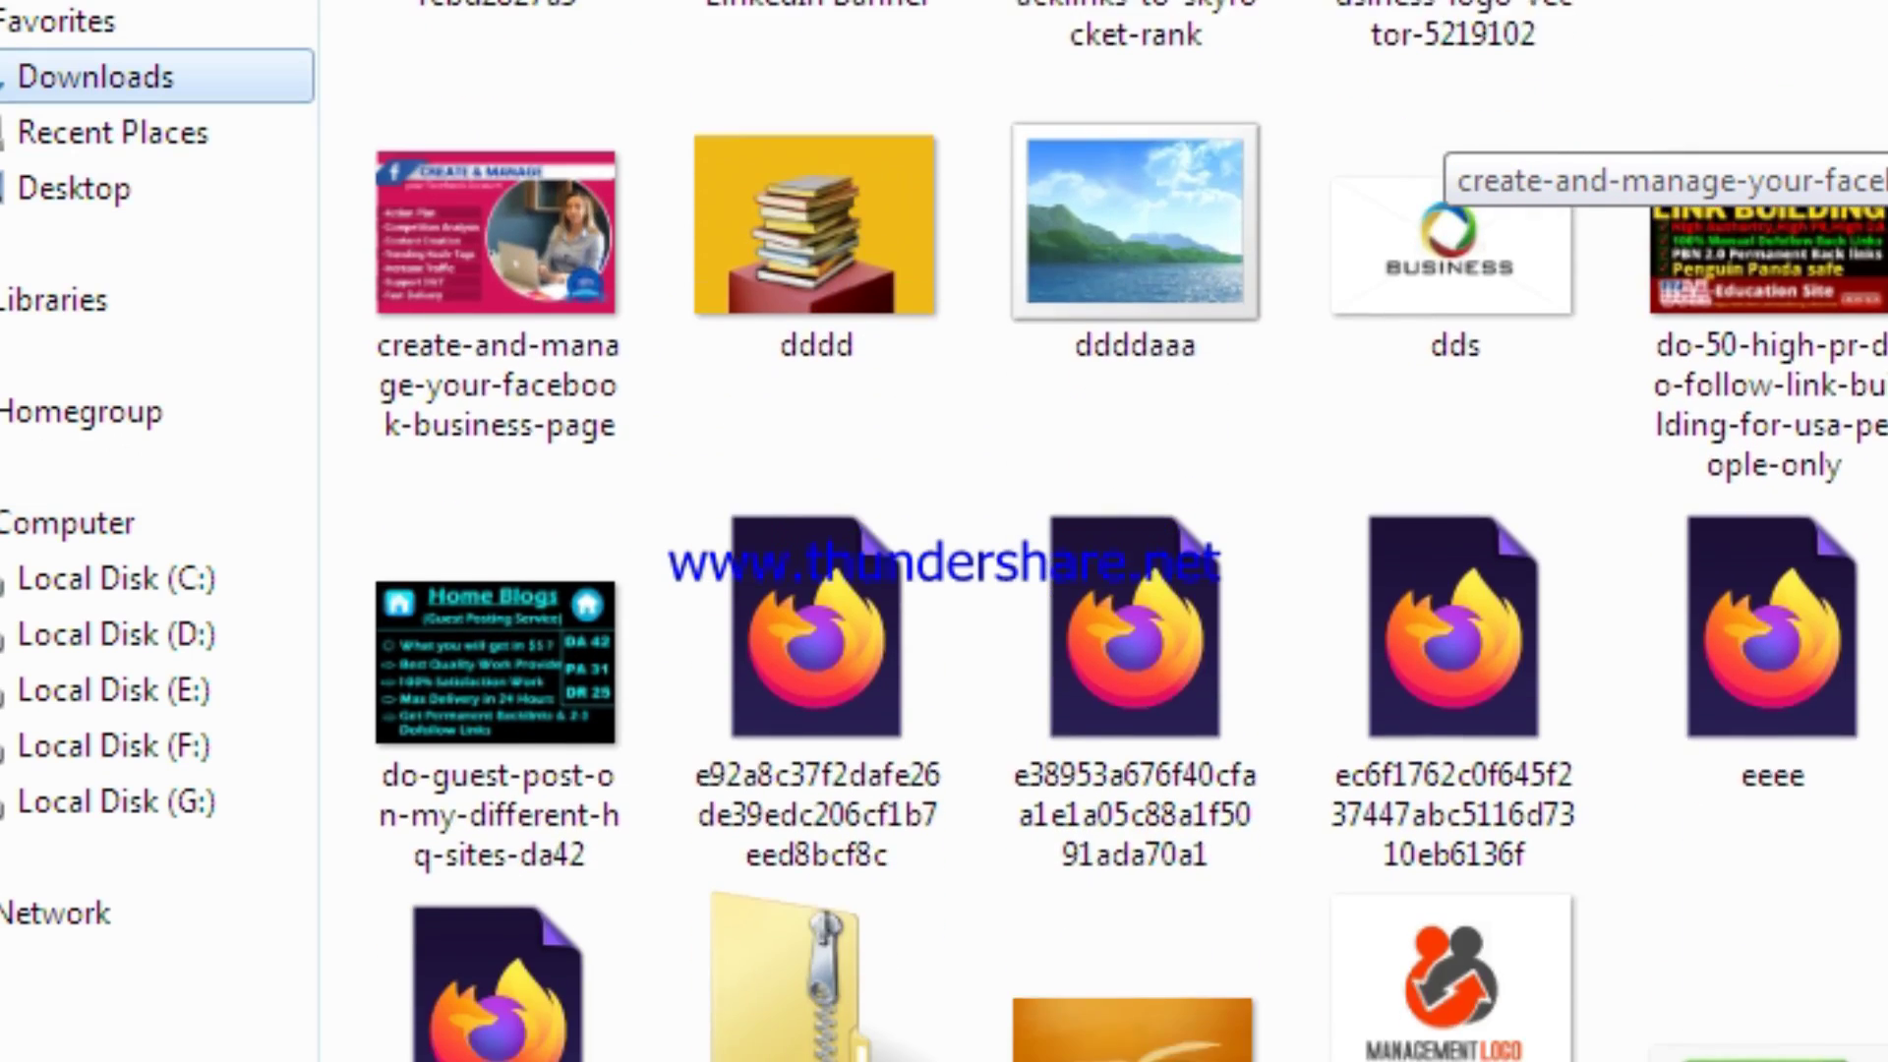
{"action": "scroll", "coordinate": [1440, 162], "scroll_direction": "down", "scroll_amount": 10}
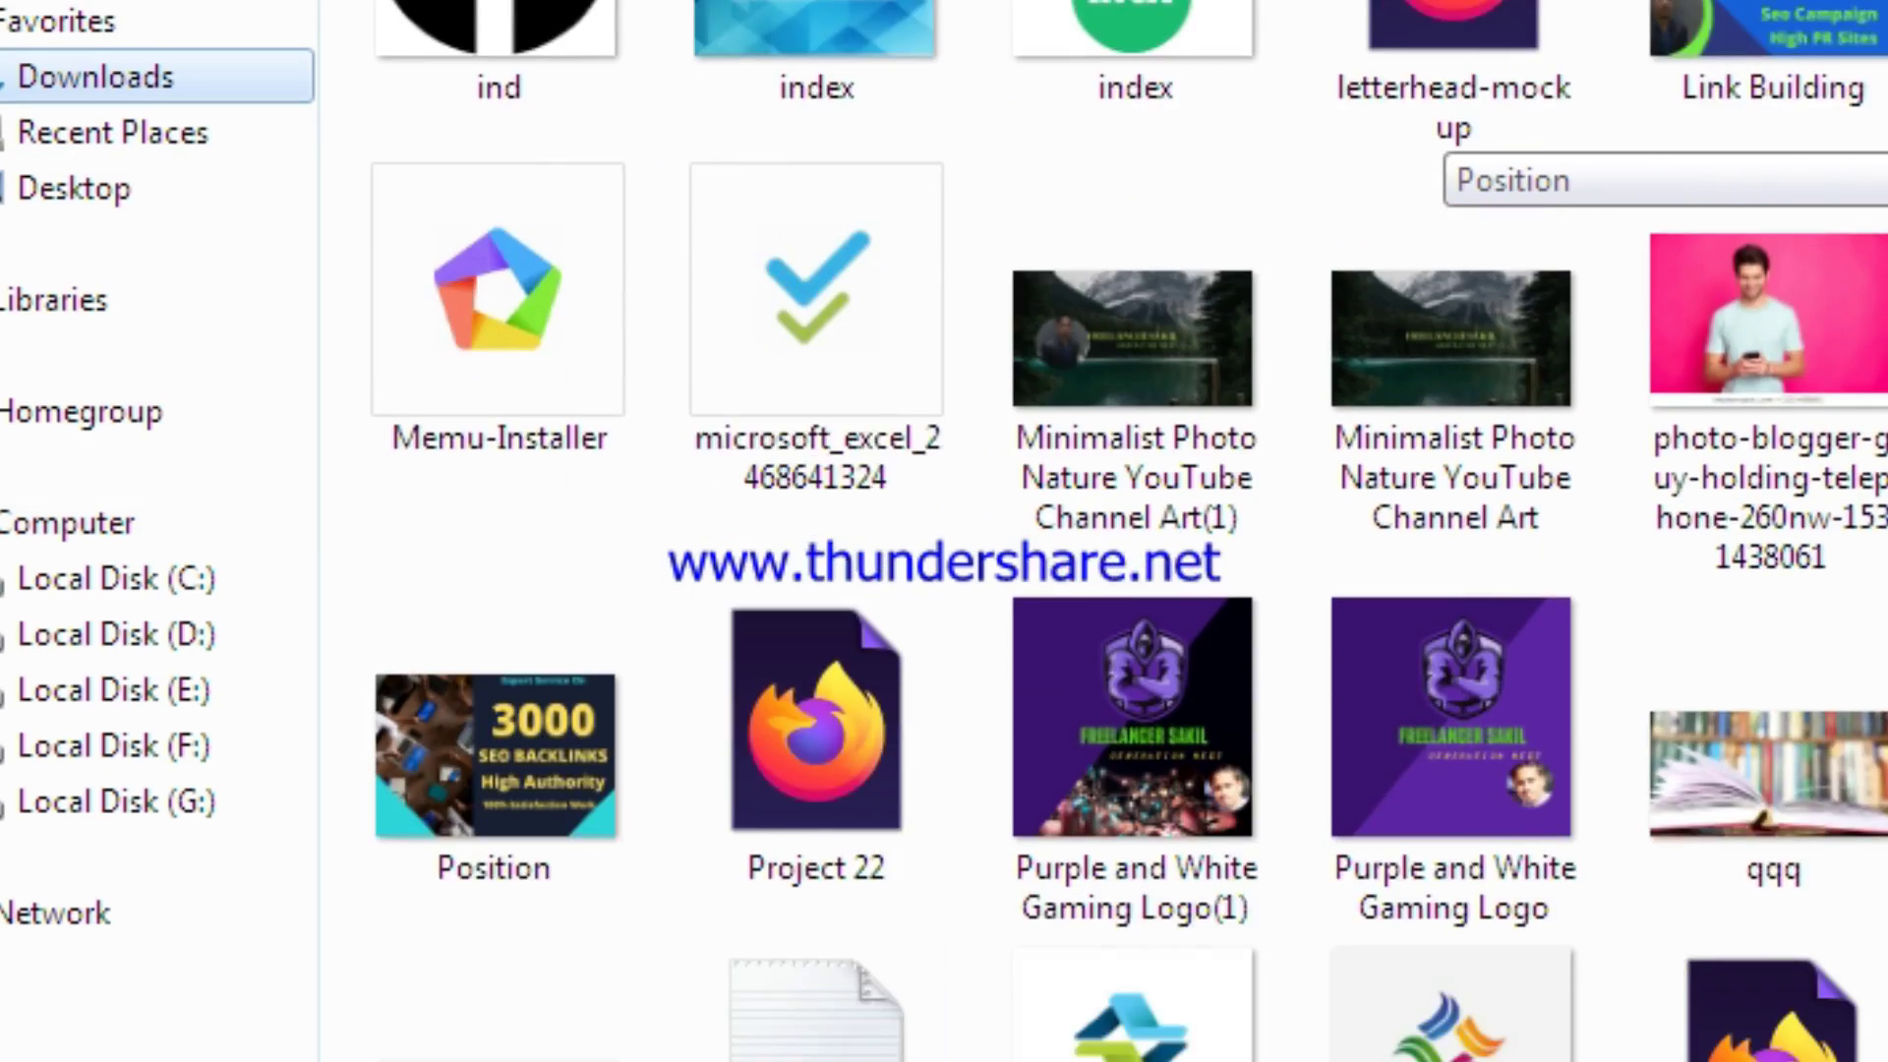
{"action": "scroll", "coordinate": [1440, 162], "scroll_direction": "down", "scroll_amount": 8}
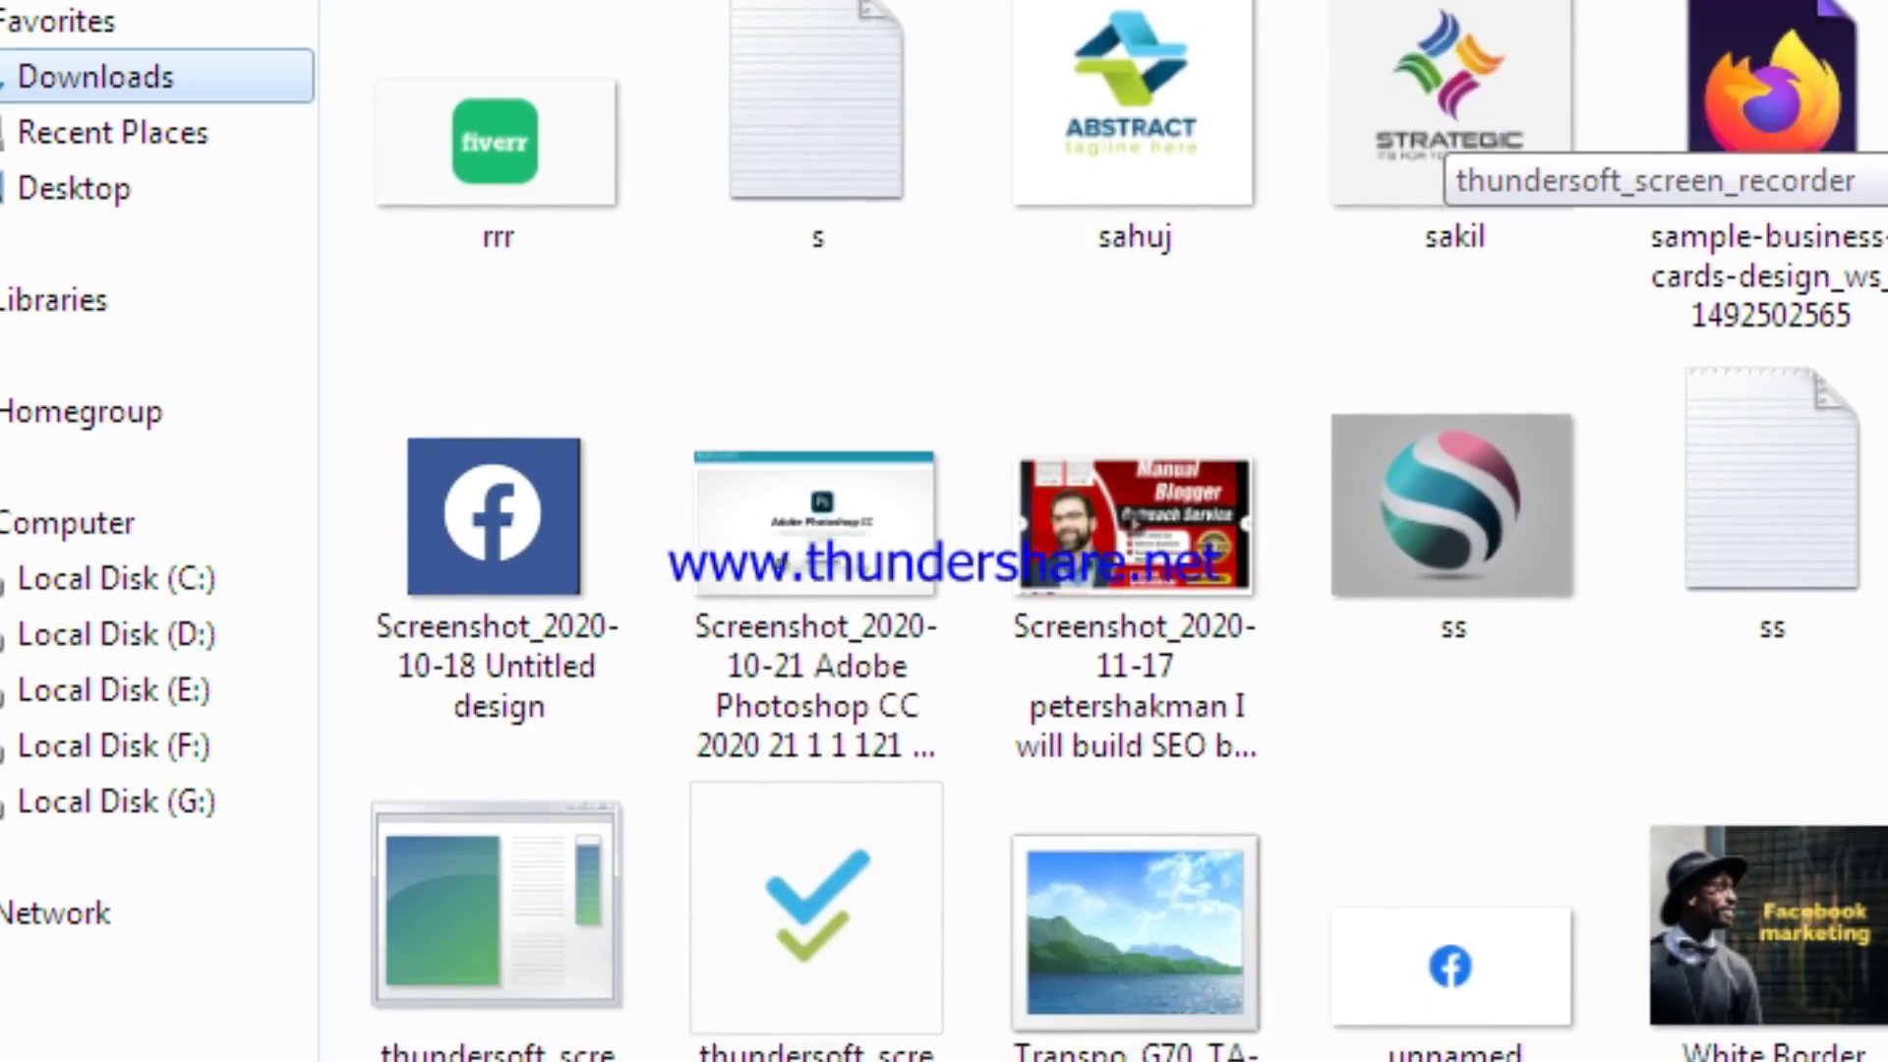
{"action": "scroll", "coordinate": [1820, 718], "scroll_direction": "up", "scroll_amount": 2}
{"action": "double_click", "coordinate": [1820, 721]}
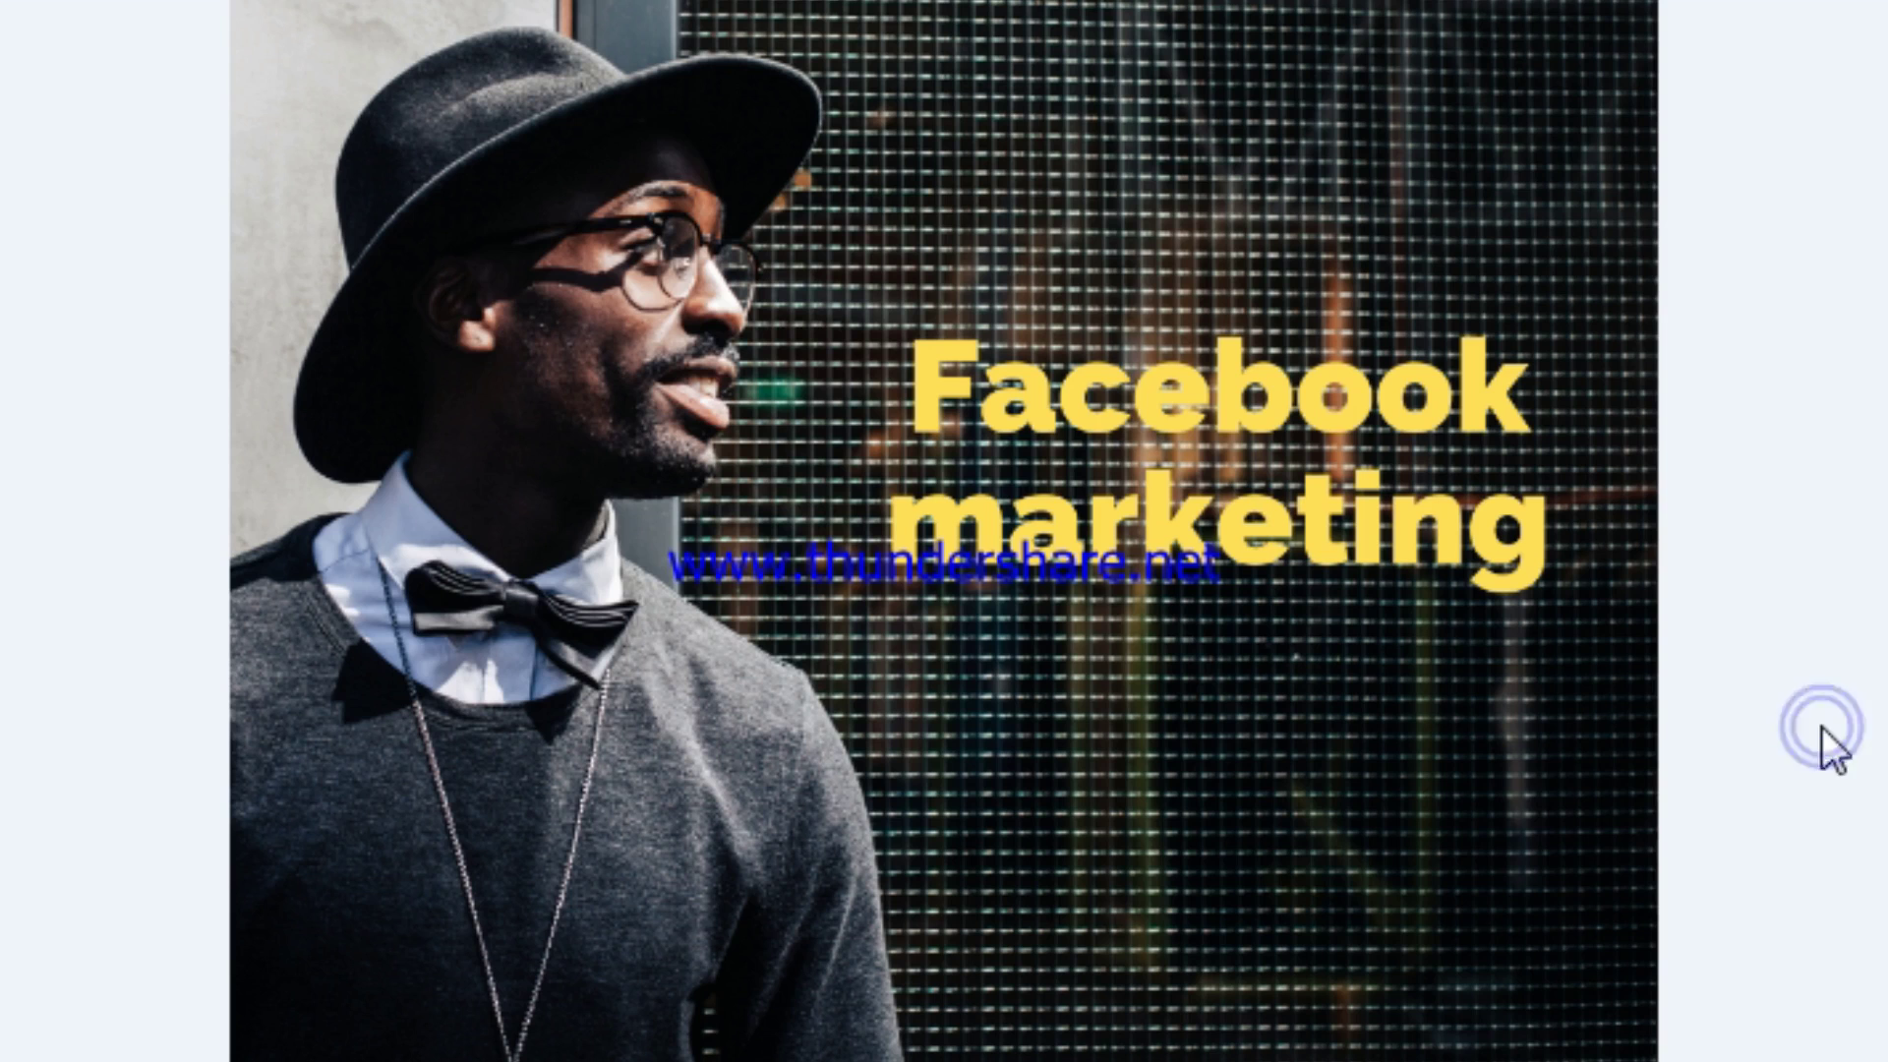